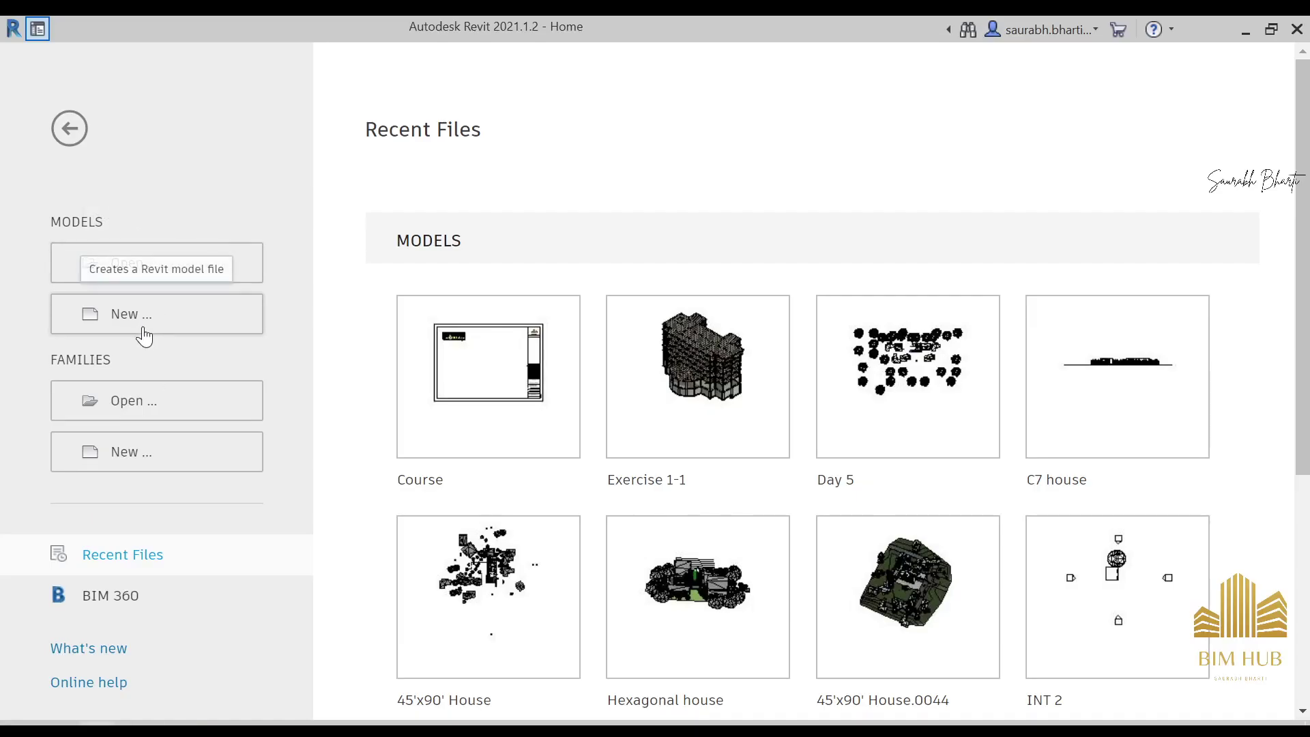
Start a new model project and review the list of available template files.
left_click(140, 326)
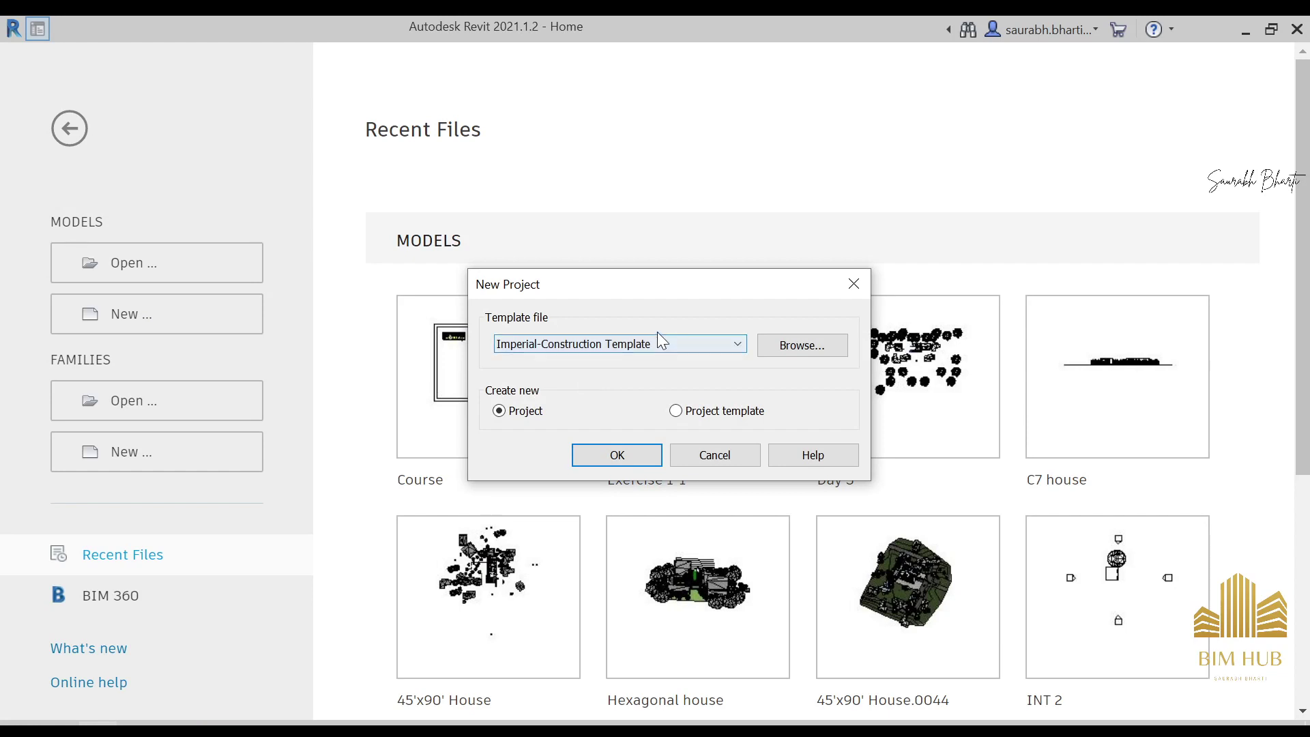
left_click(739, 459)
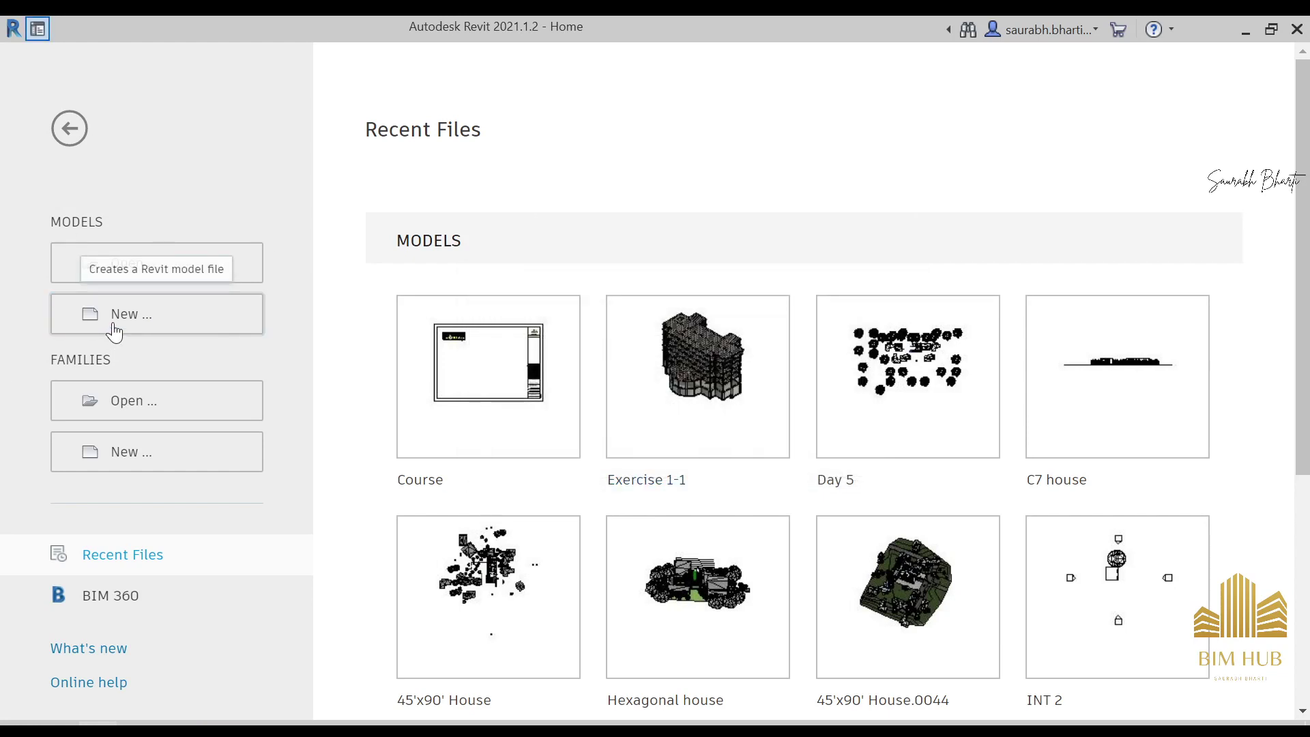
left_click(89, 326)
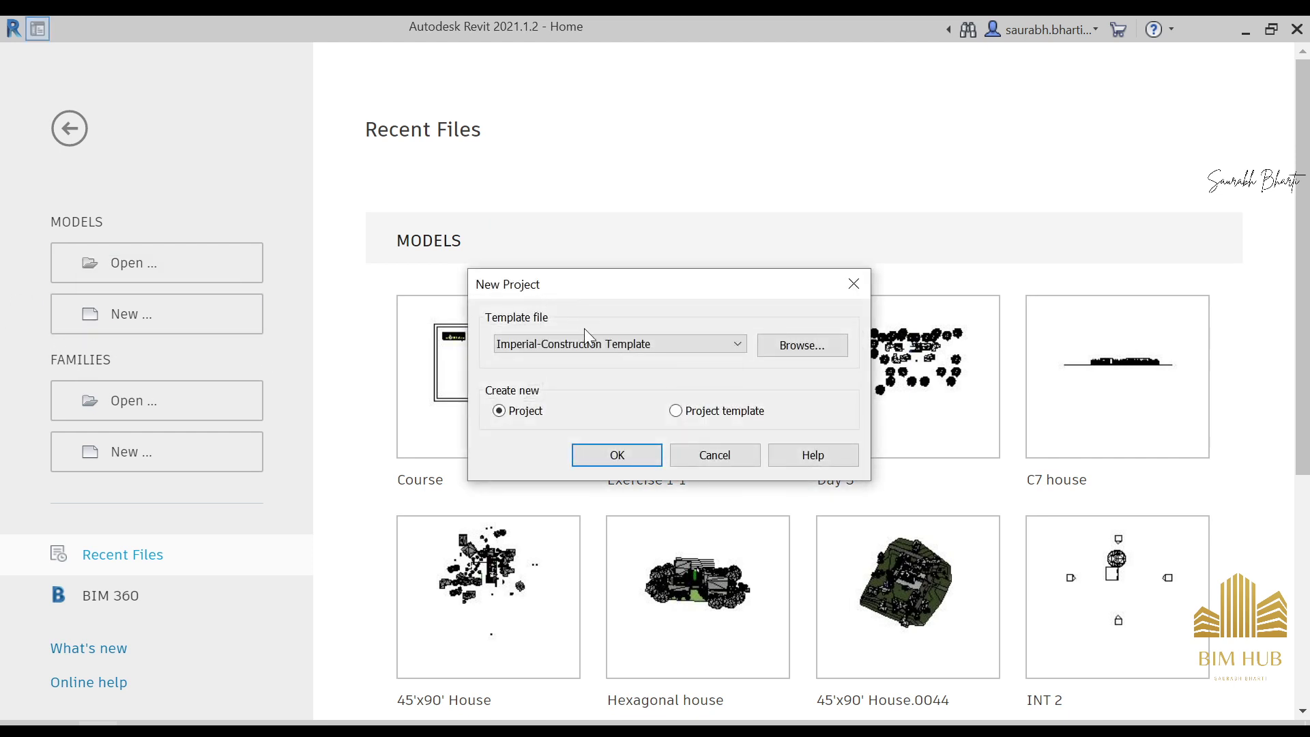
left_click(585, 345)
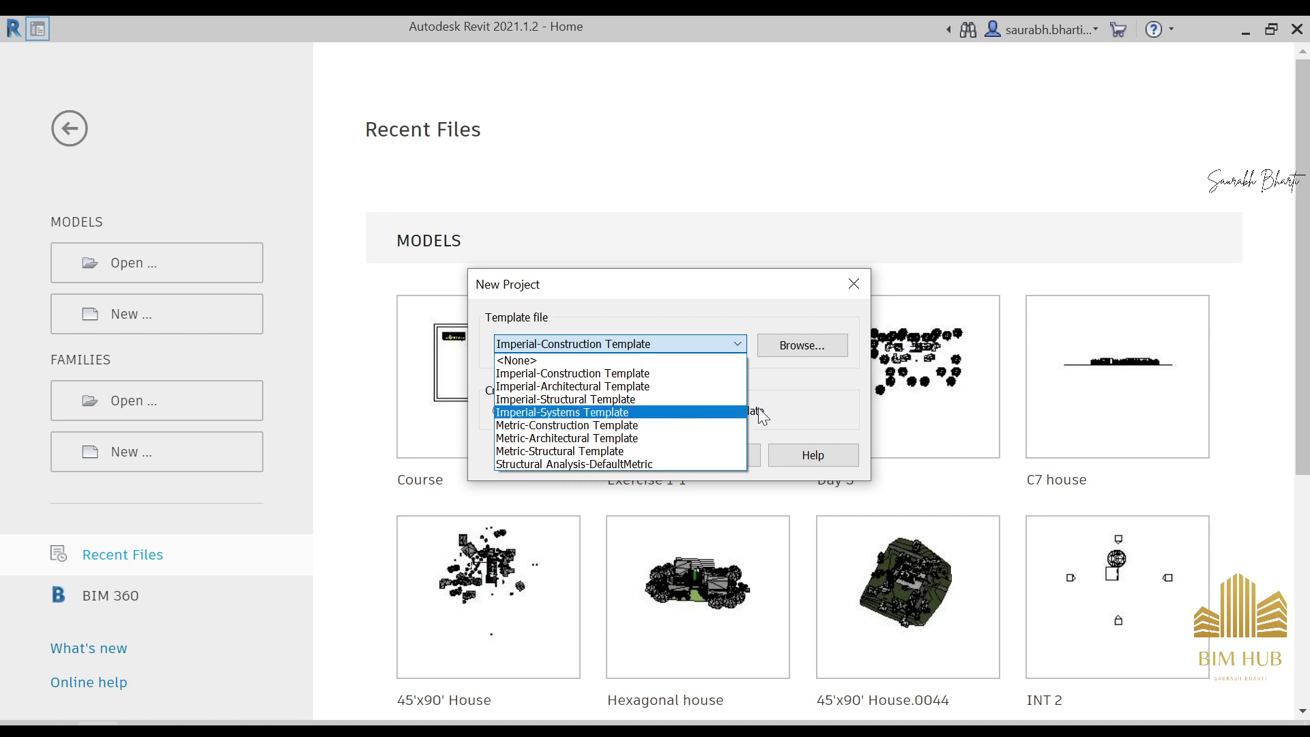
left_click(785, 403)
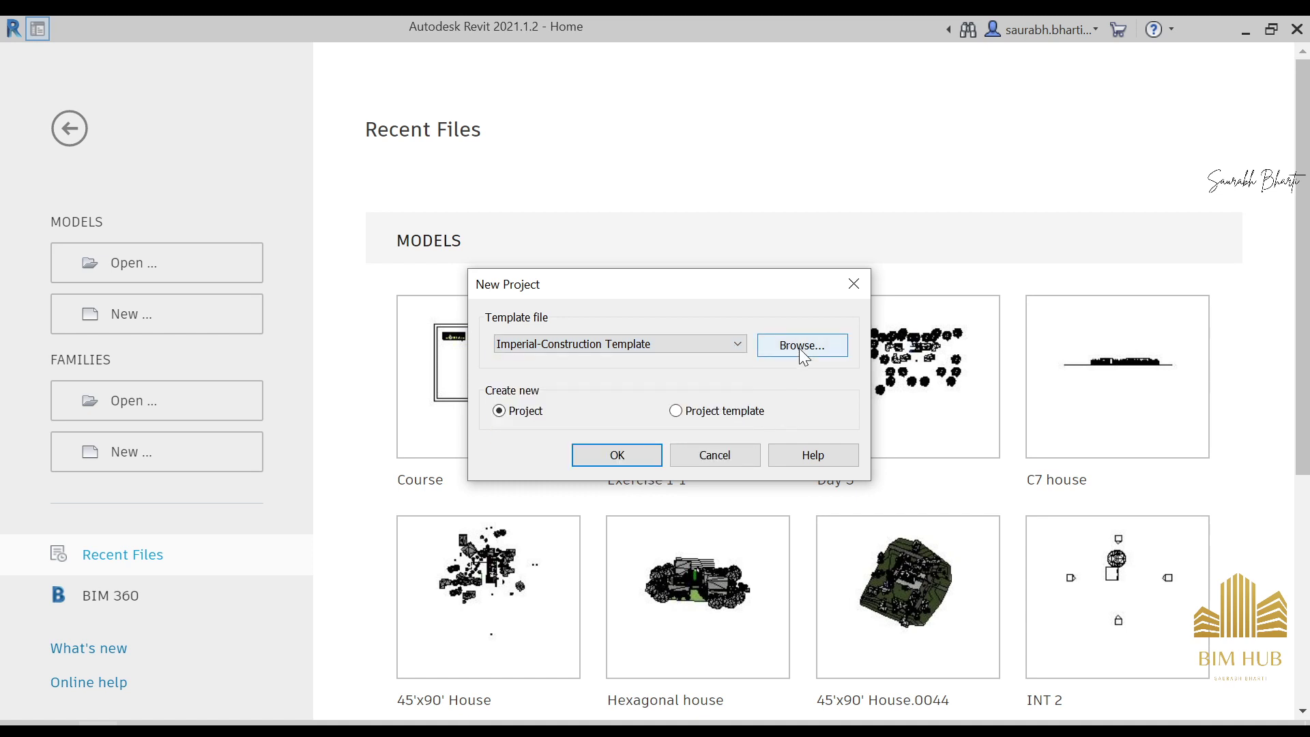
left_click(799, 347)
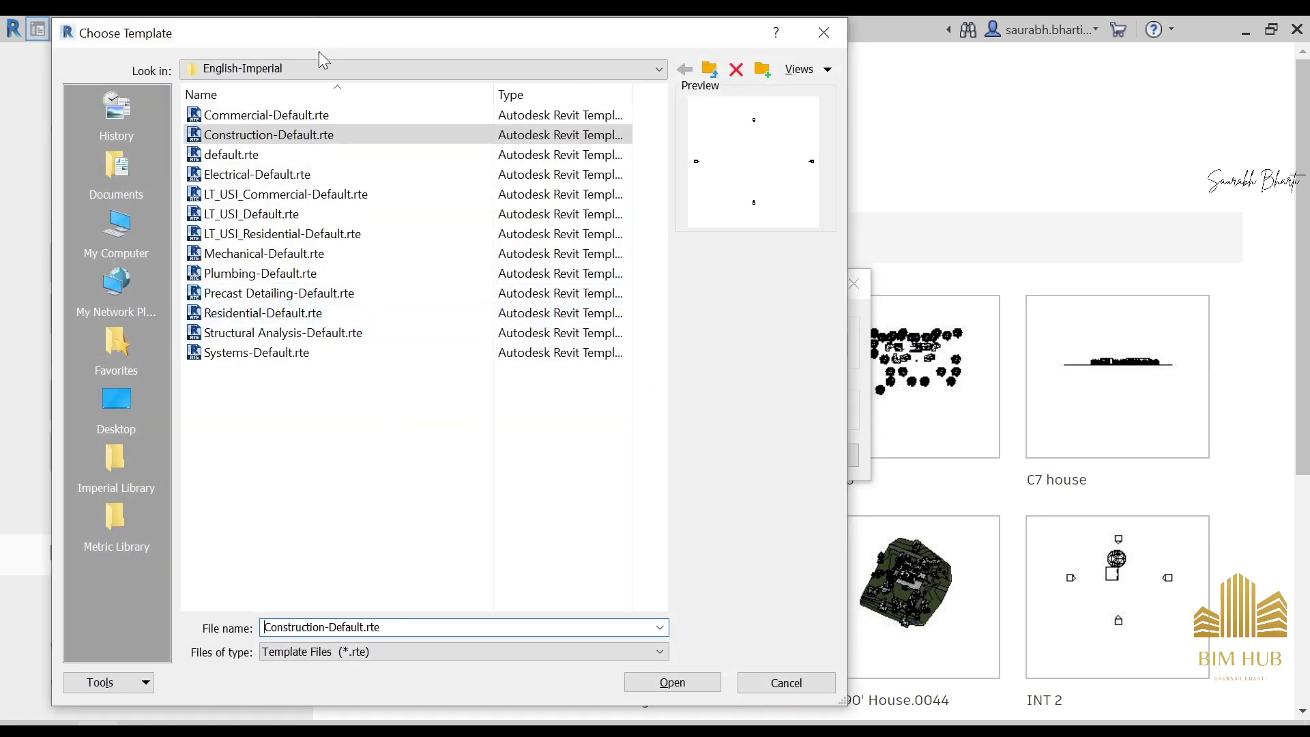
left_click(319, 68)
left_click(300, 184)
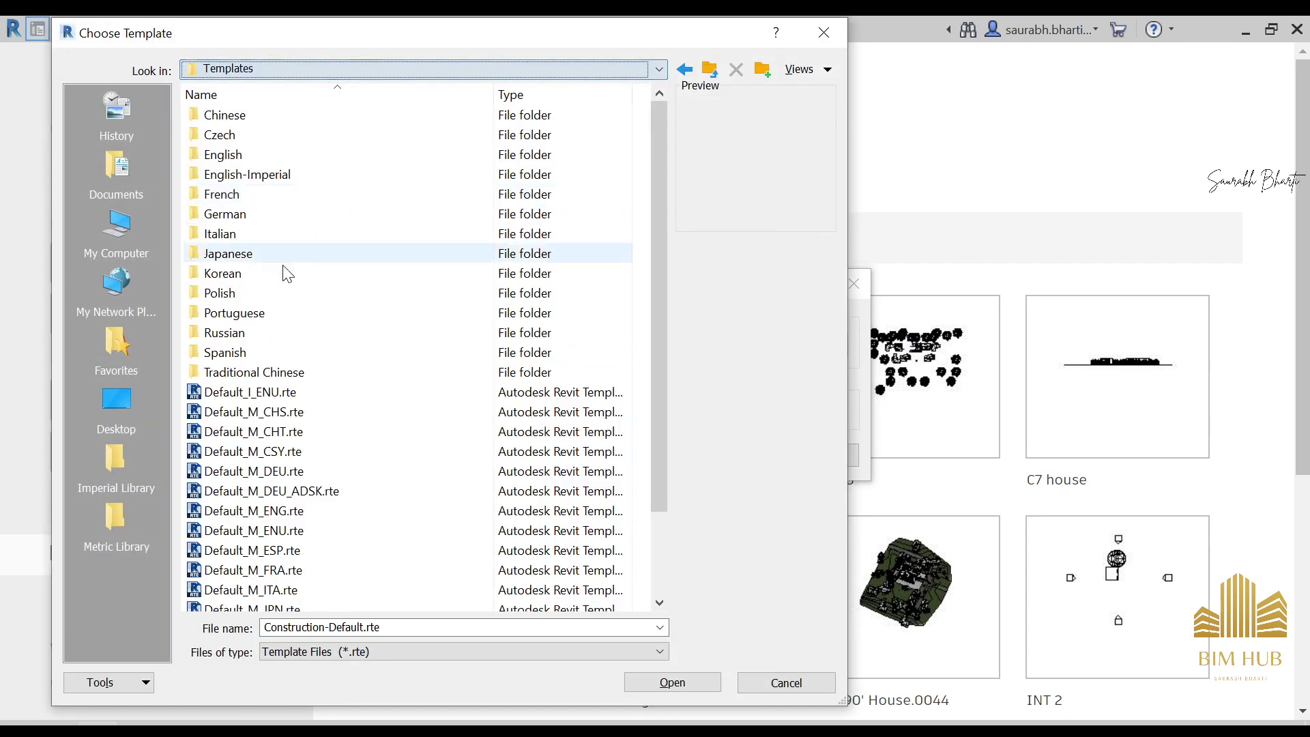
double_click(276, 154)
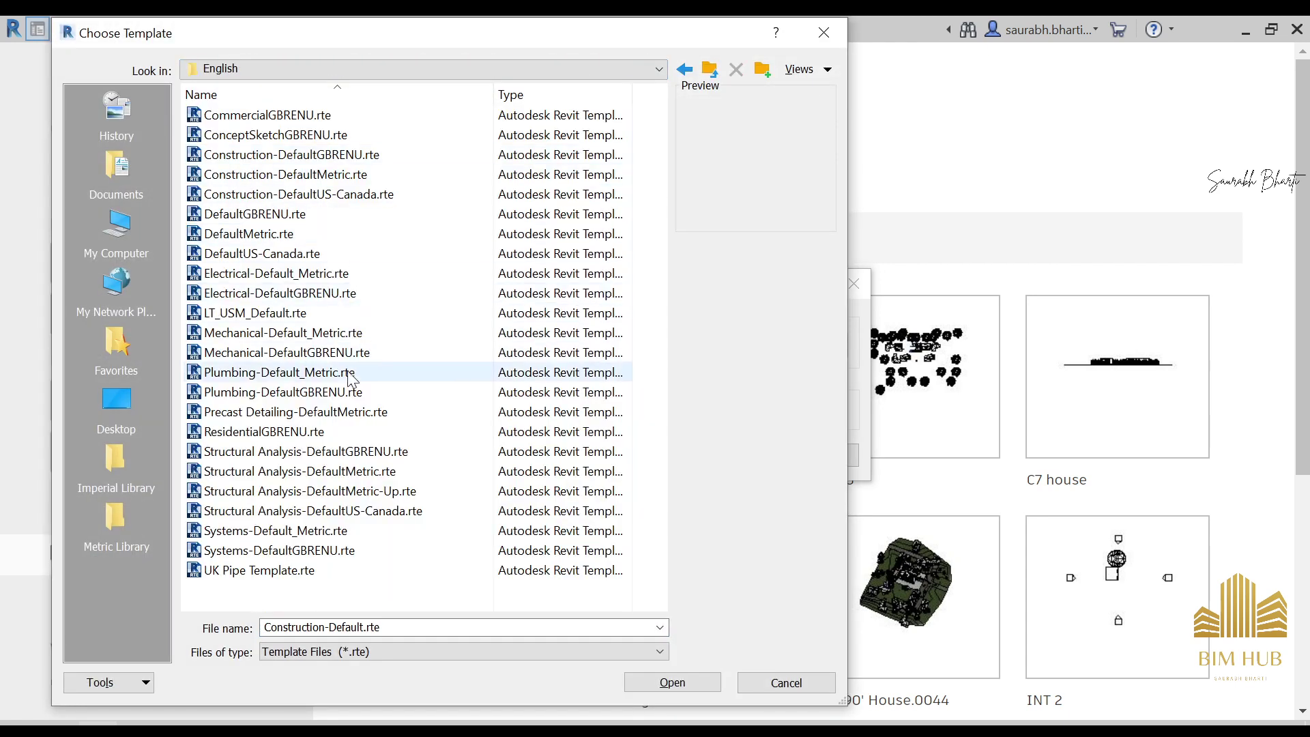
left_click(361, 456)
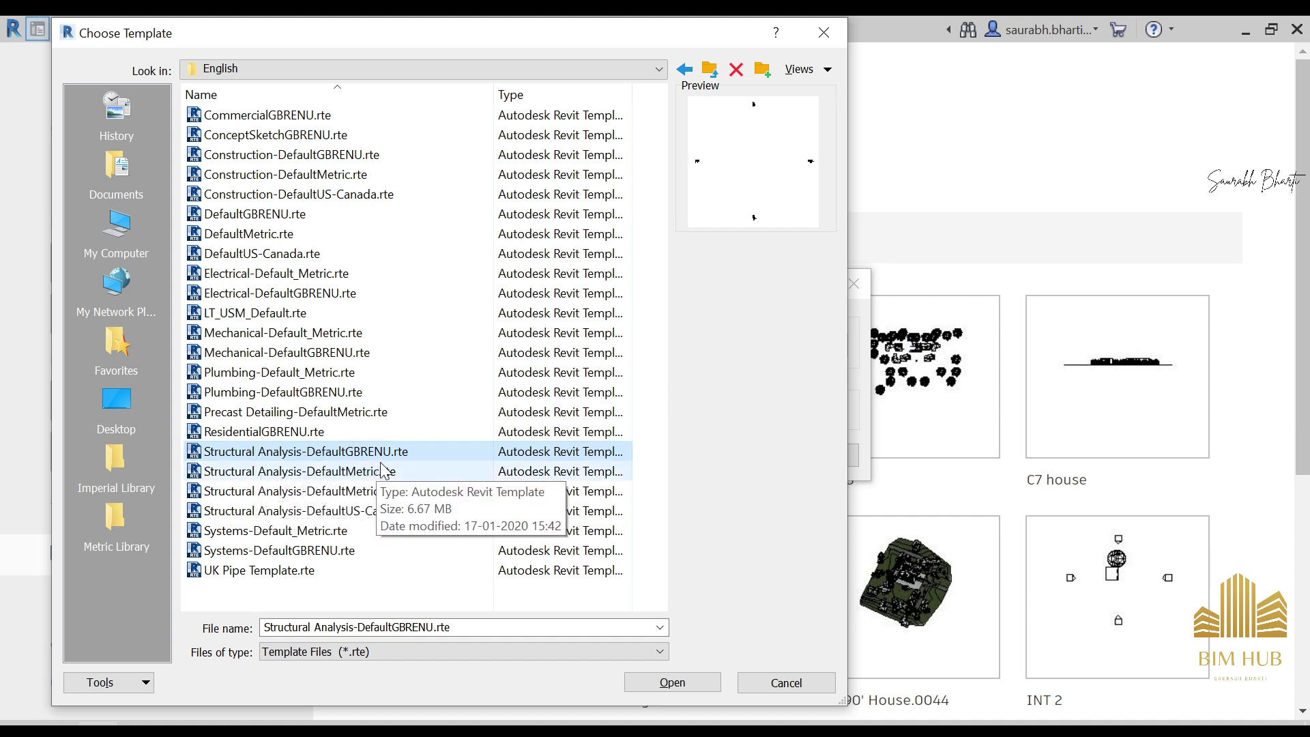
left_click(381, 473)
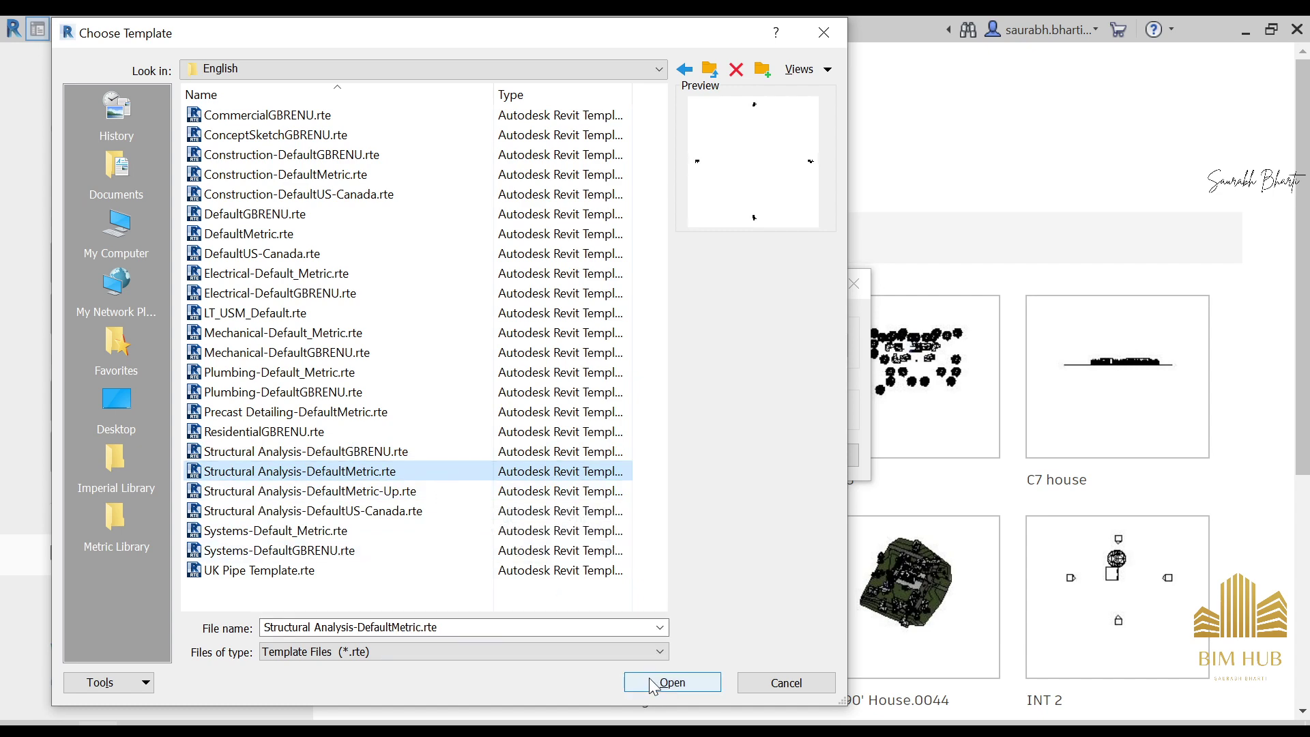
left_click(808, 680)
Create the new project from the Structural Analysis-DefaultMetric template.
left_click(638, 344)
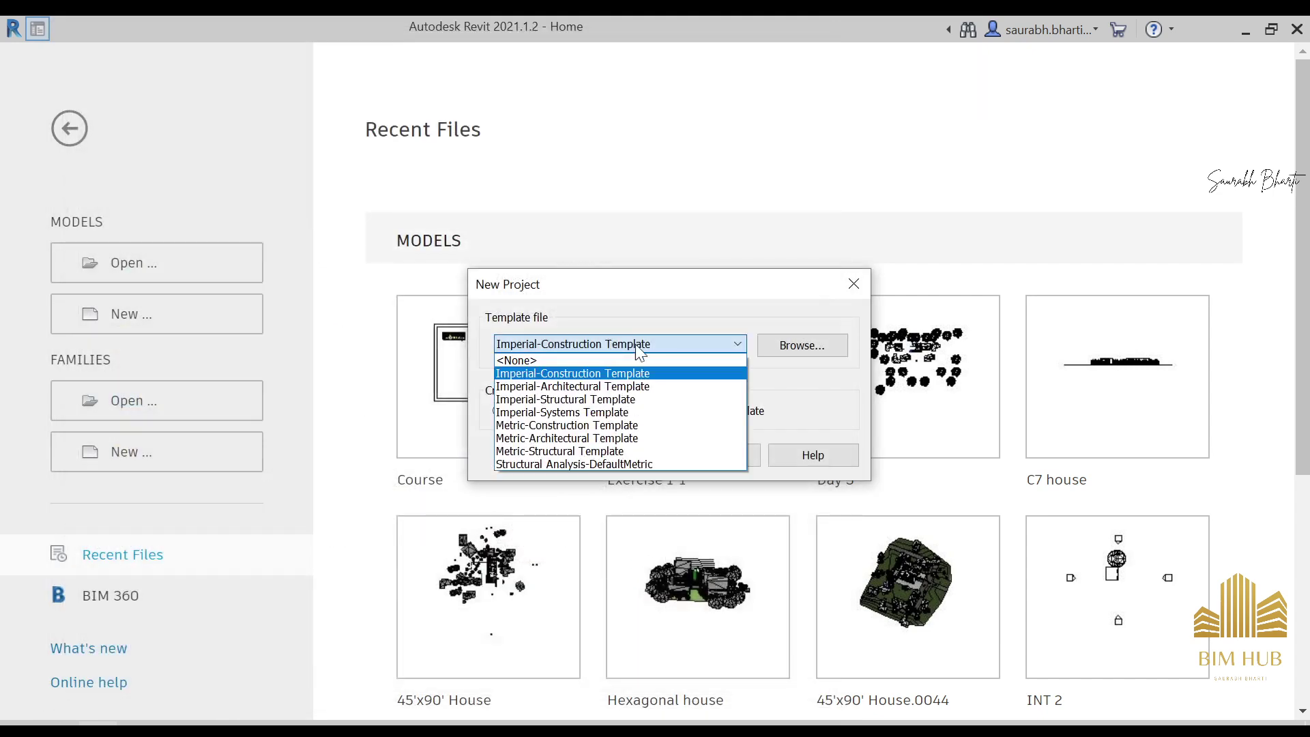
left_click(609, 465)
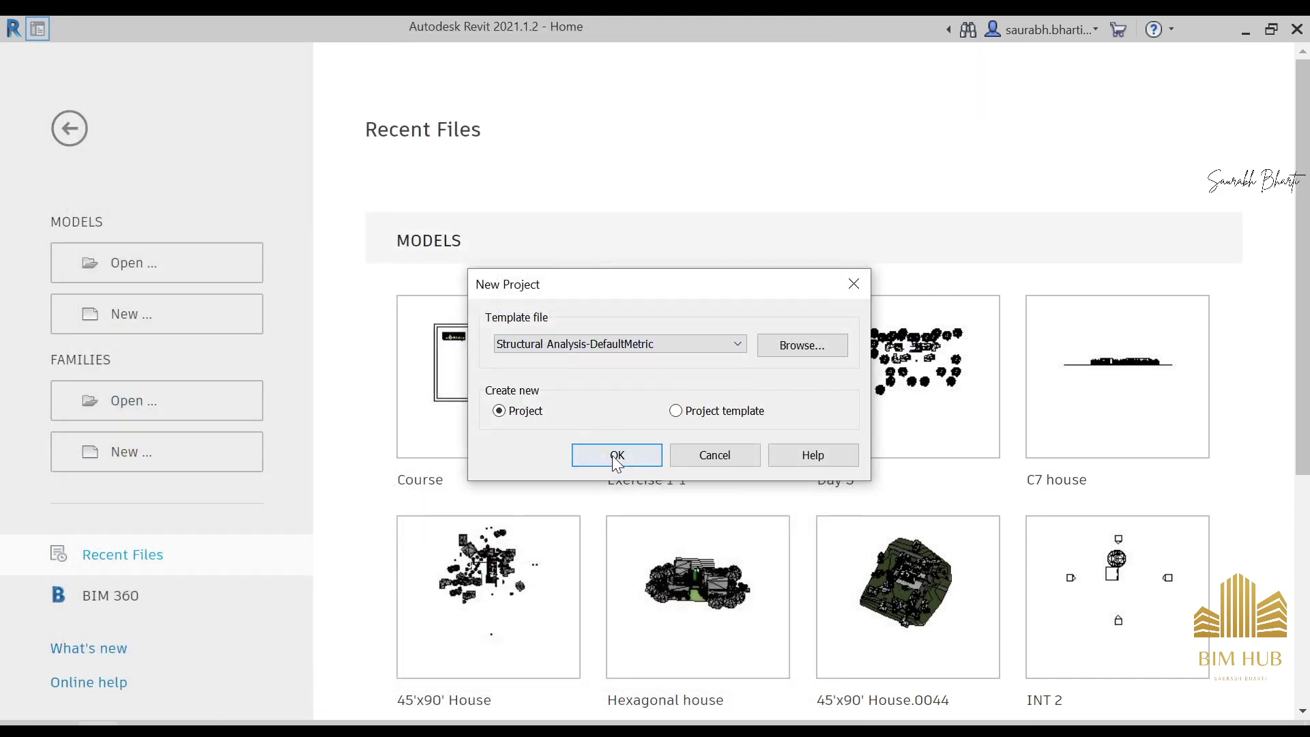
left_click(617, 455)
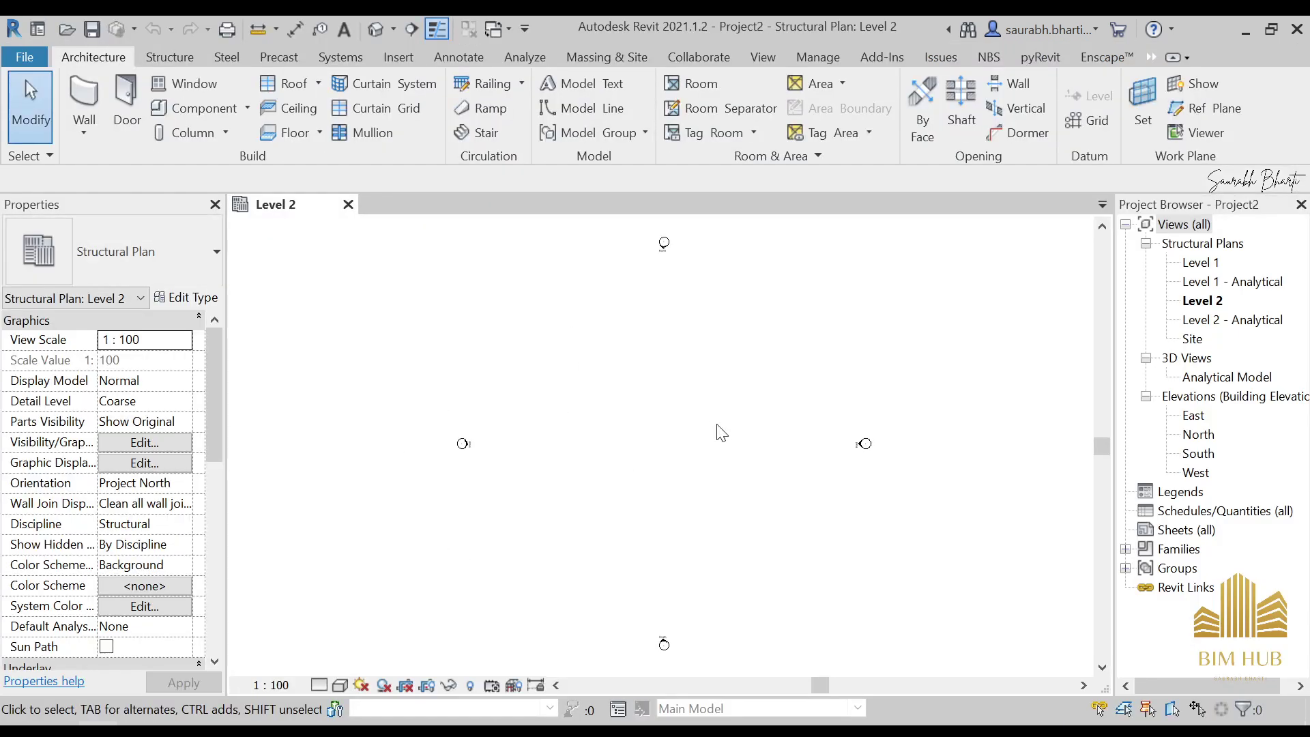
scroll(722, 434, "down", 2)
scroll(691, 464, "up", 1)
middle_click_drag(666, 455, 656, 437)
left_click(1207, 263)
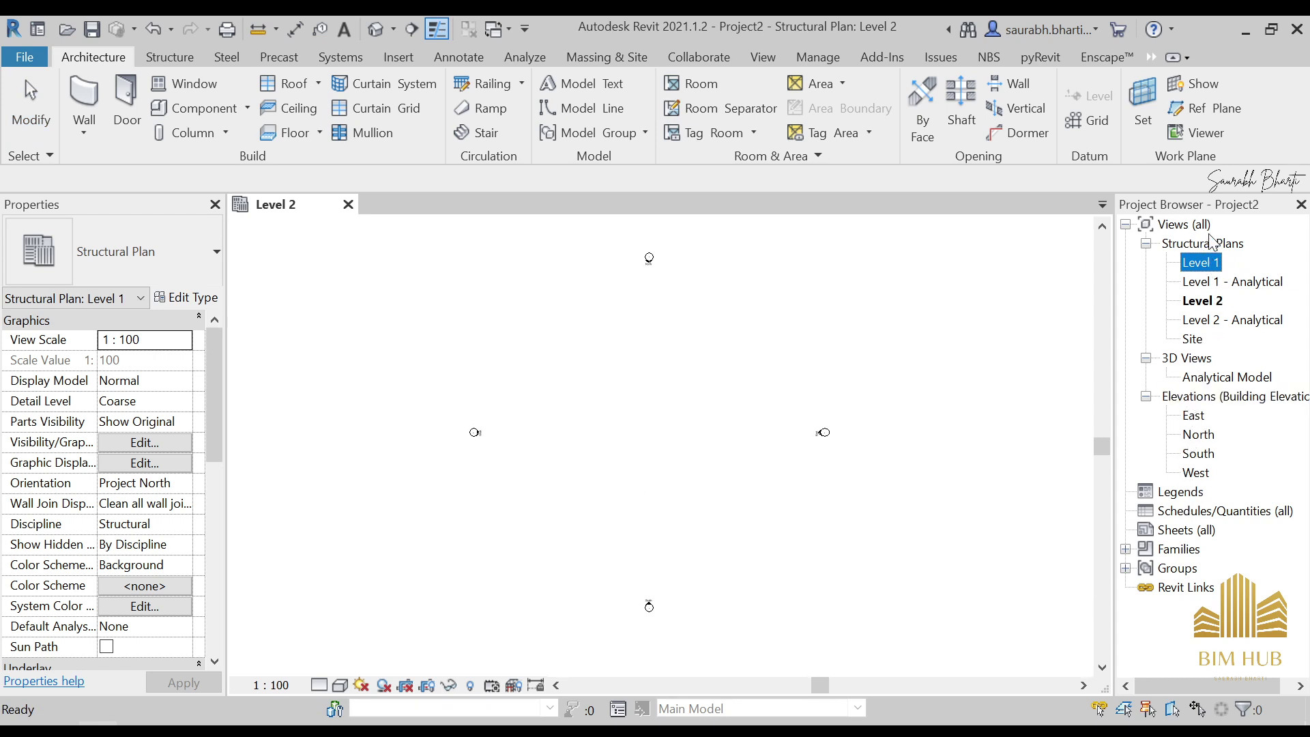
left_click(821, 413)
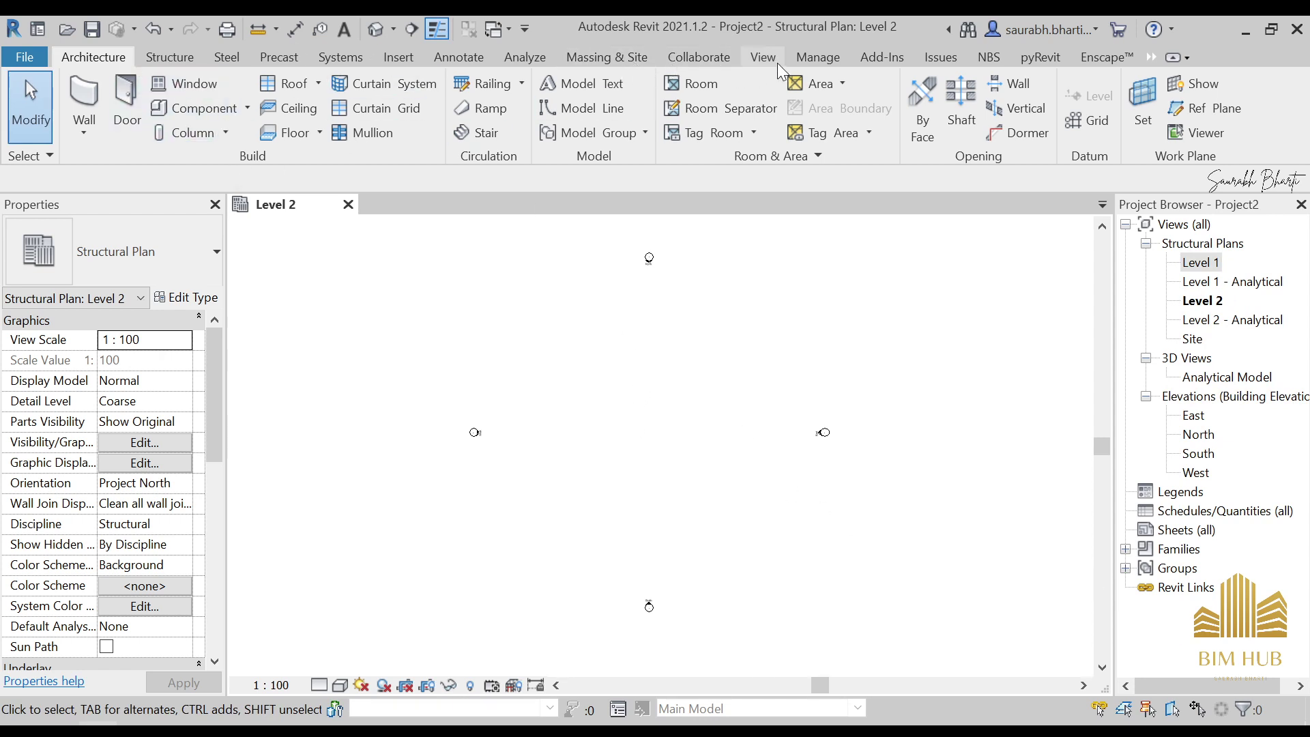
Open the Project Information settings and set the organization name to BIM HUB.
left_click(818, 57)
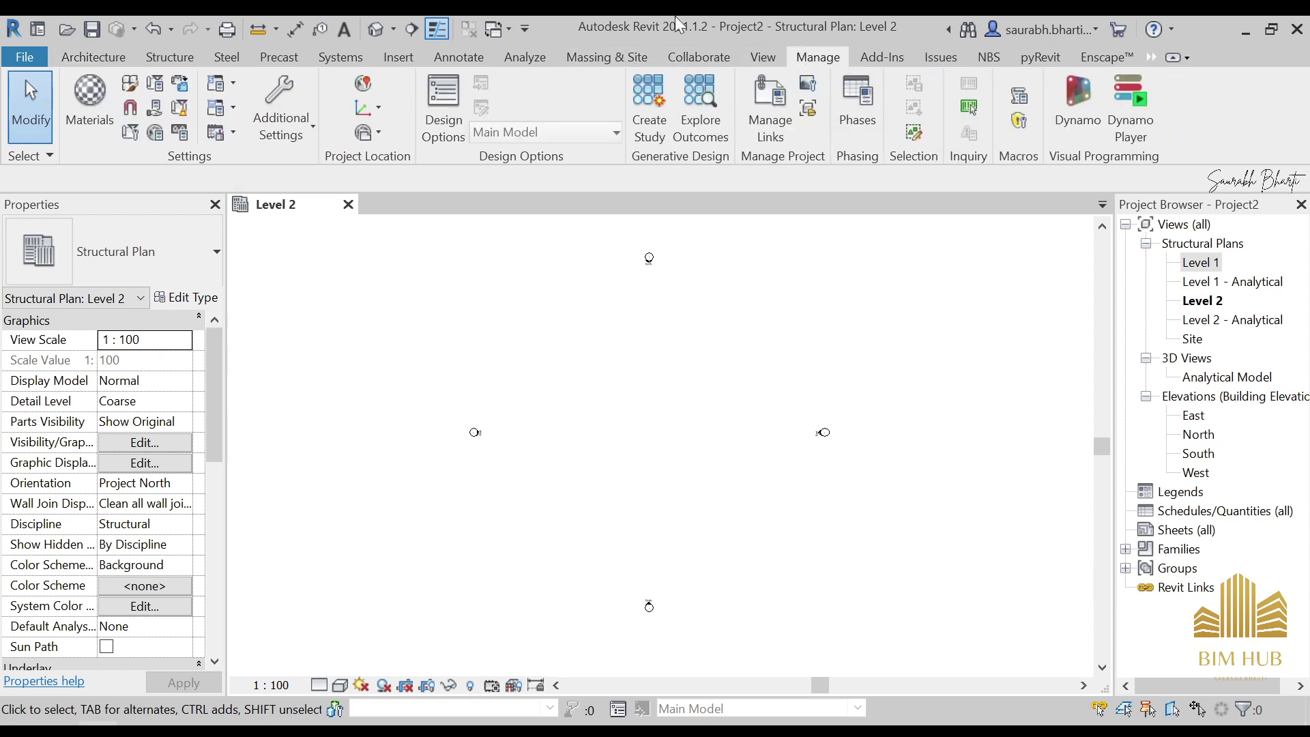
left_click(129, 135)
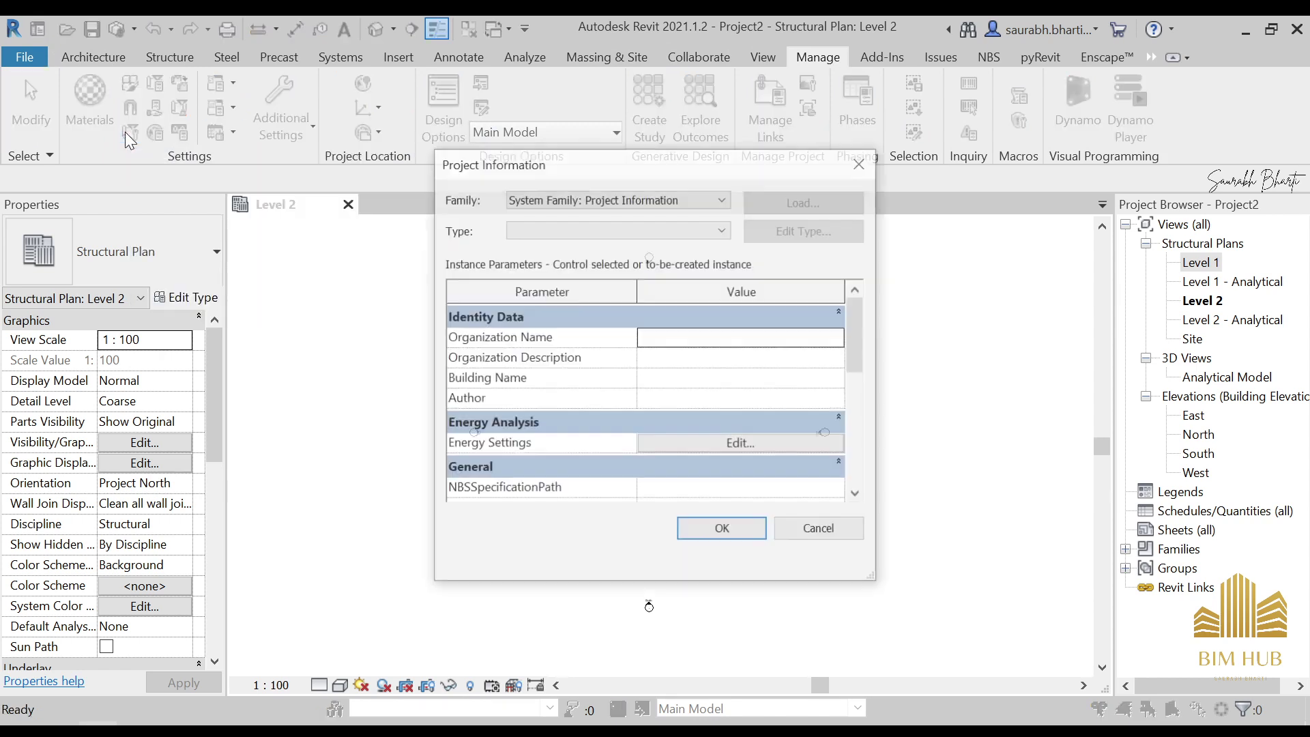
left_click(690, 338)
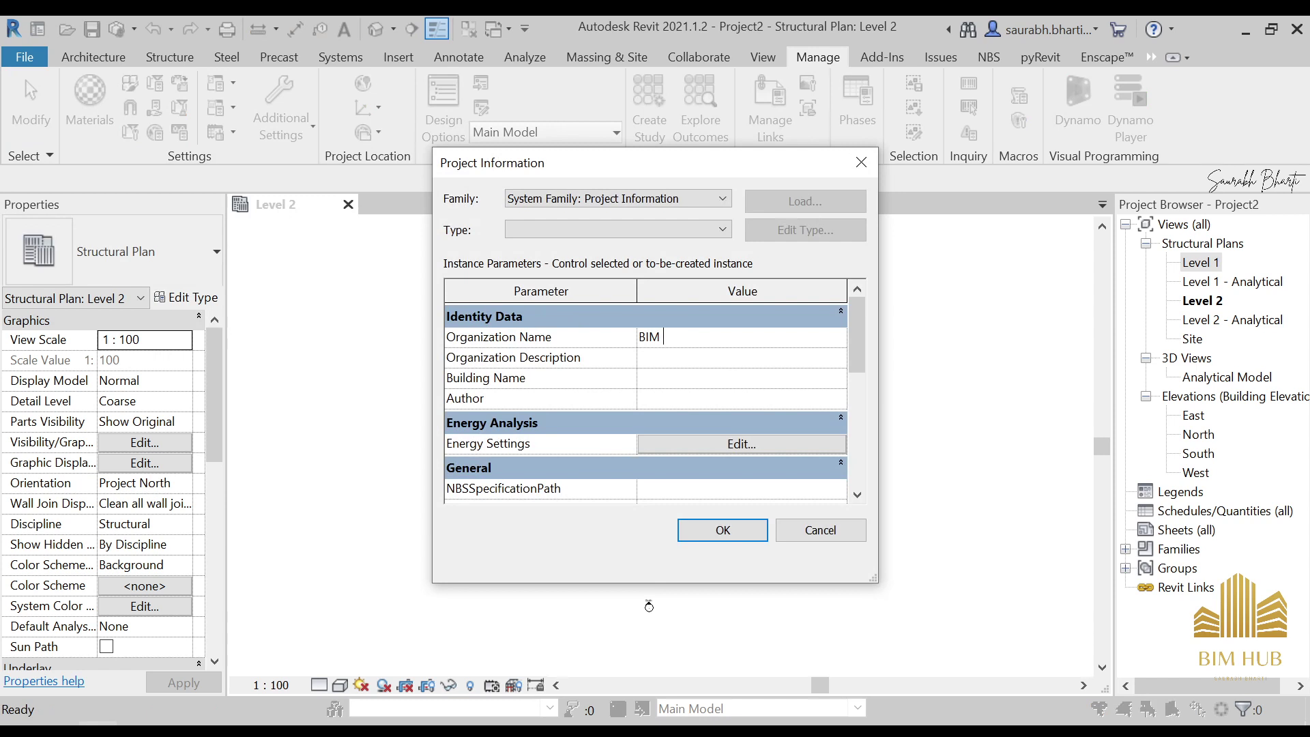
type("BIM HUb")
Enter the building name in the project information as "C OFFice Building".
left_click(710, 379)
key("Return")
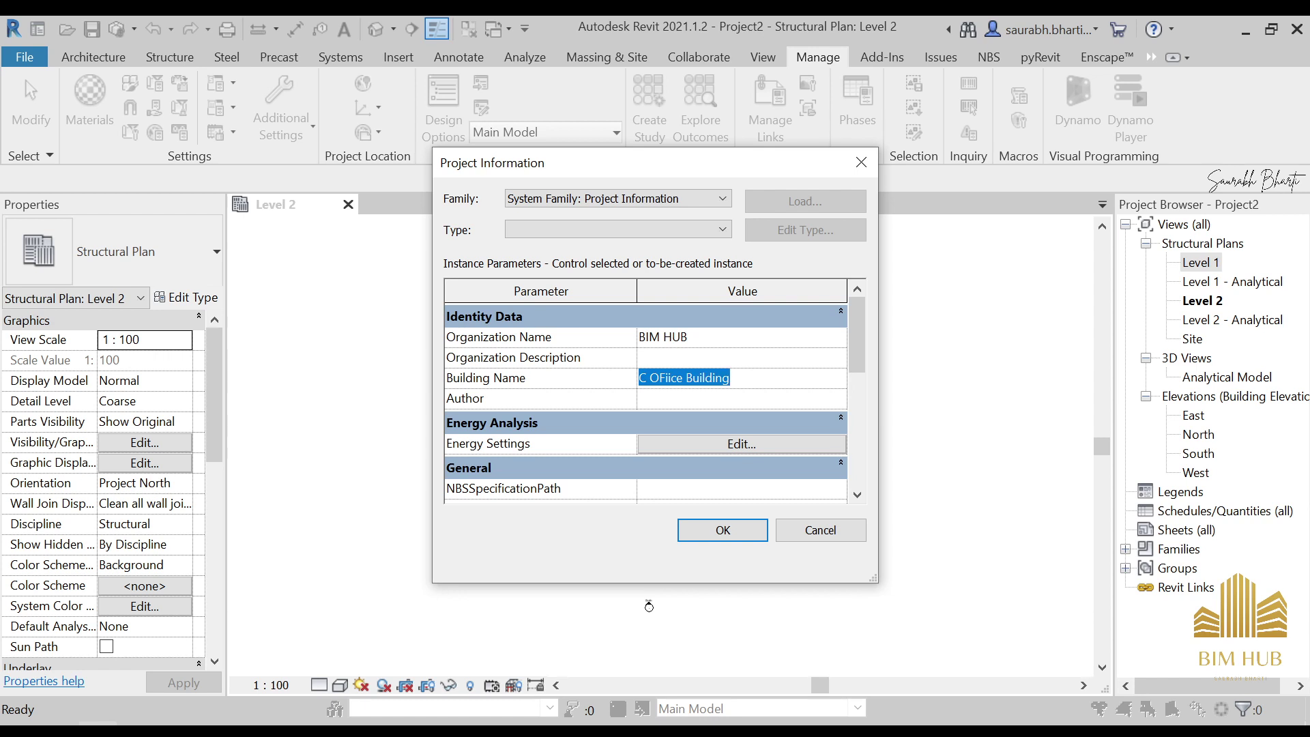
left_click(686, 378)
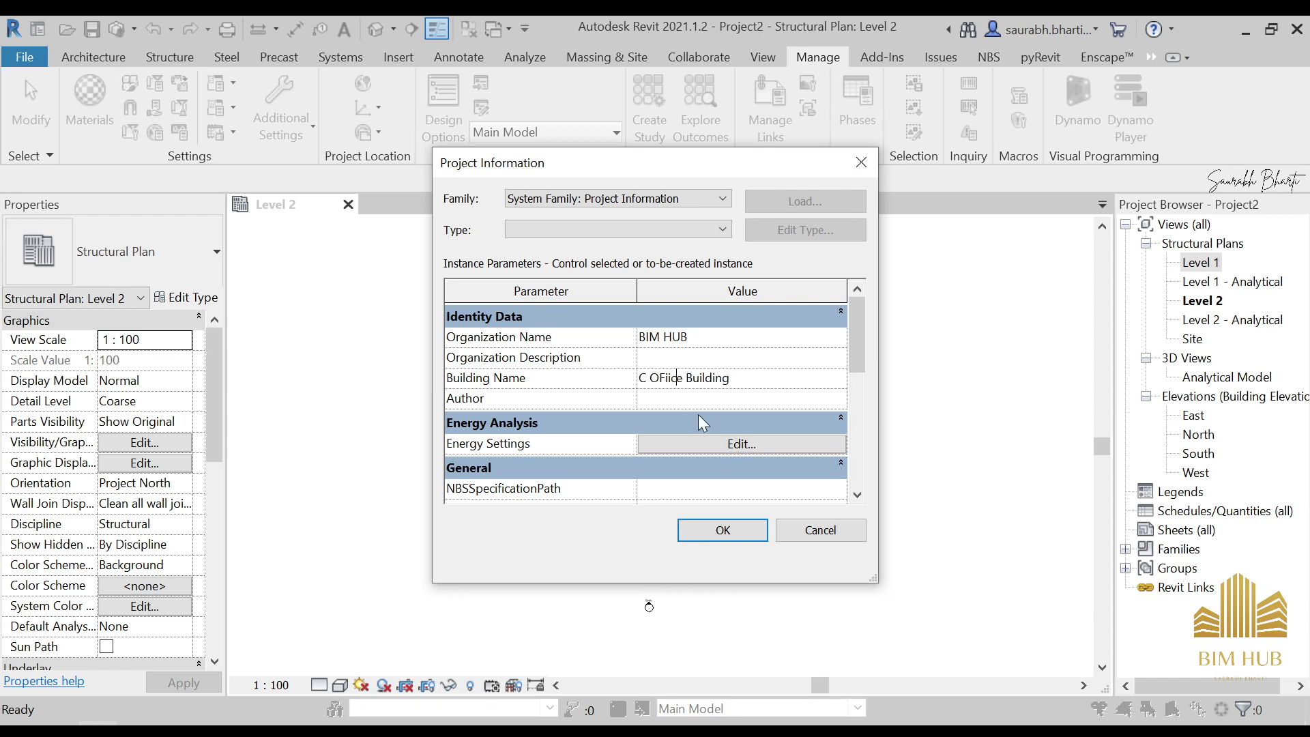
key("Left")
key("Delete")
type("F")
Enter the author's full name in the project's identity data.
type("Saura")
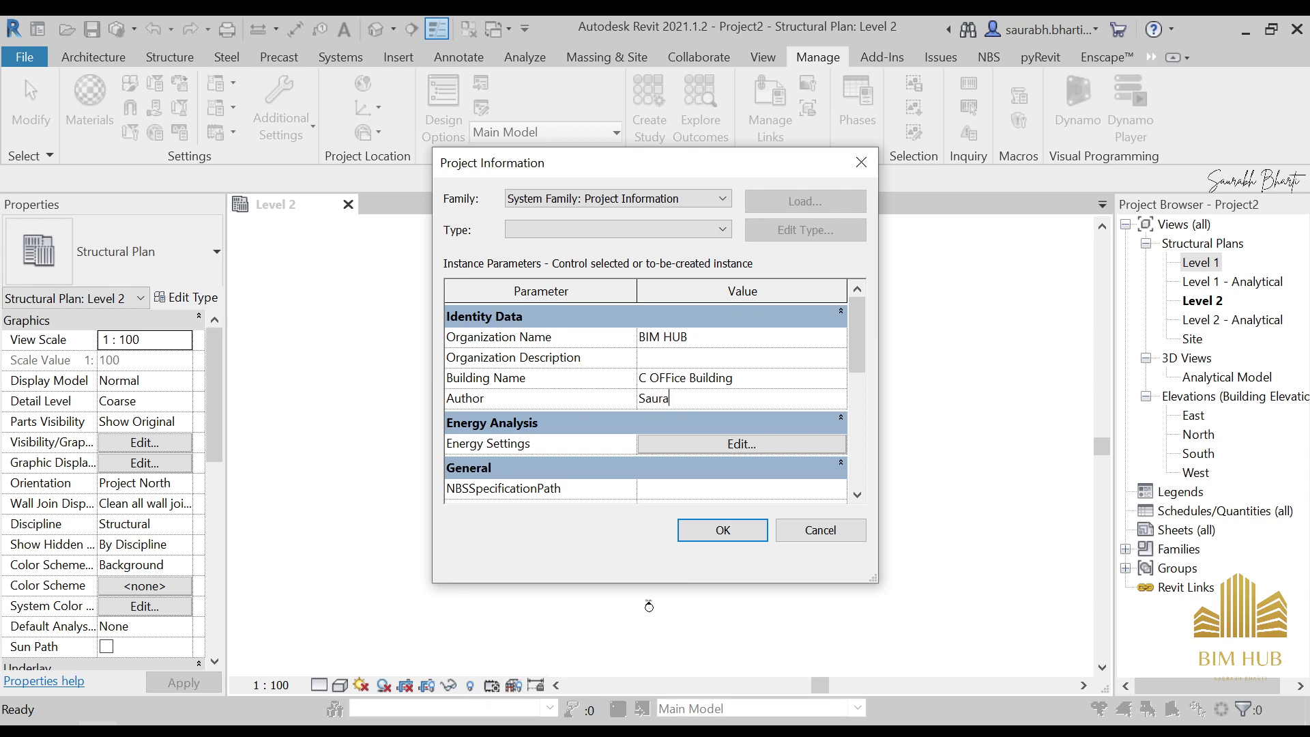
type("bh HBart")
type("BHar")
key("BackSpace")
type("h Bharti")
Correct the capitalization in the building name by replacing the double F in "OFFice" with lowercase "ff".
scroll(694, 372, "down", 1)
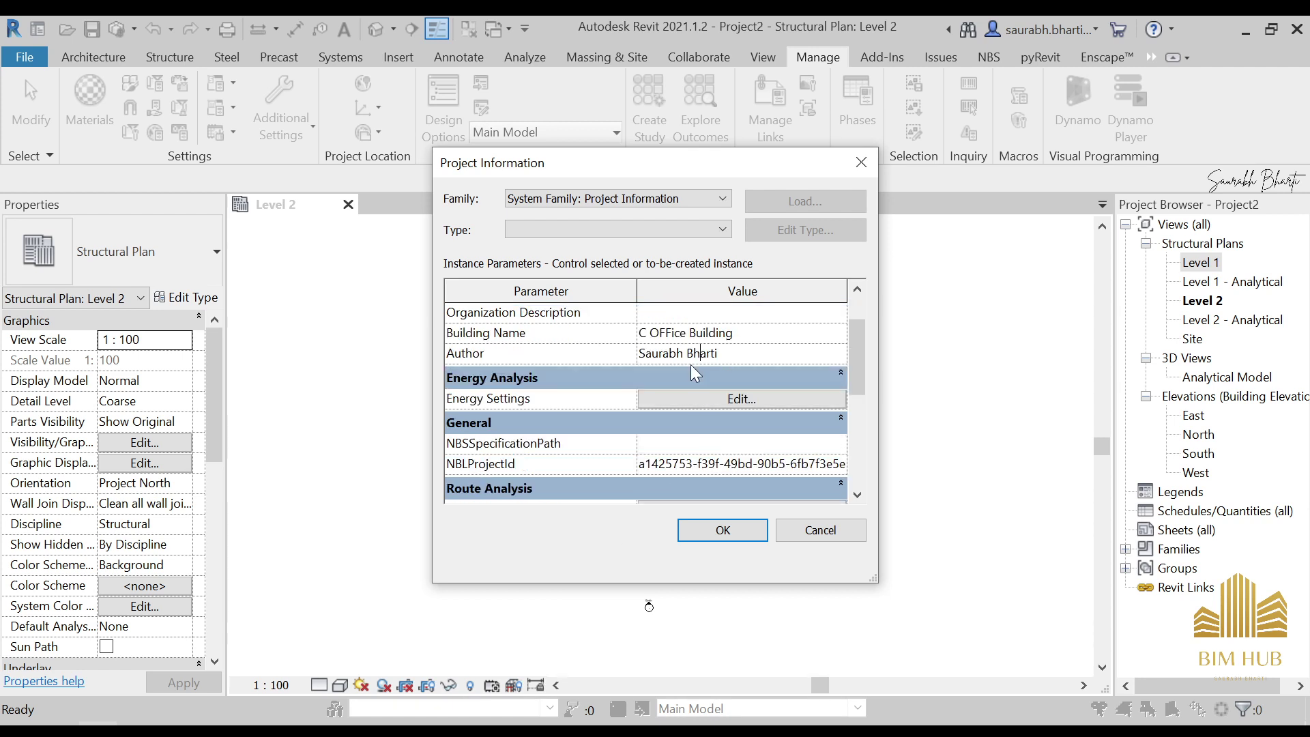
scroll(723, 428, "up", 1)
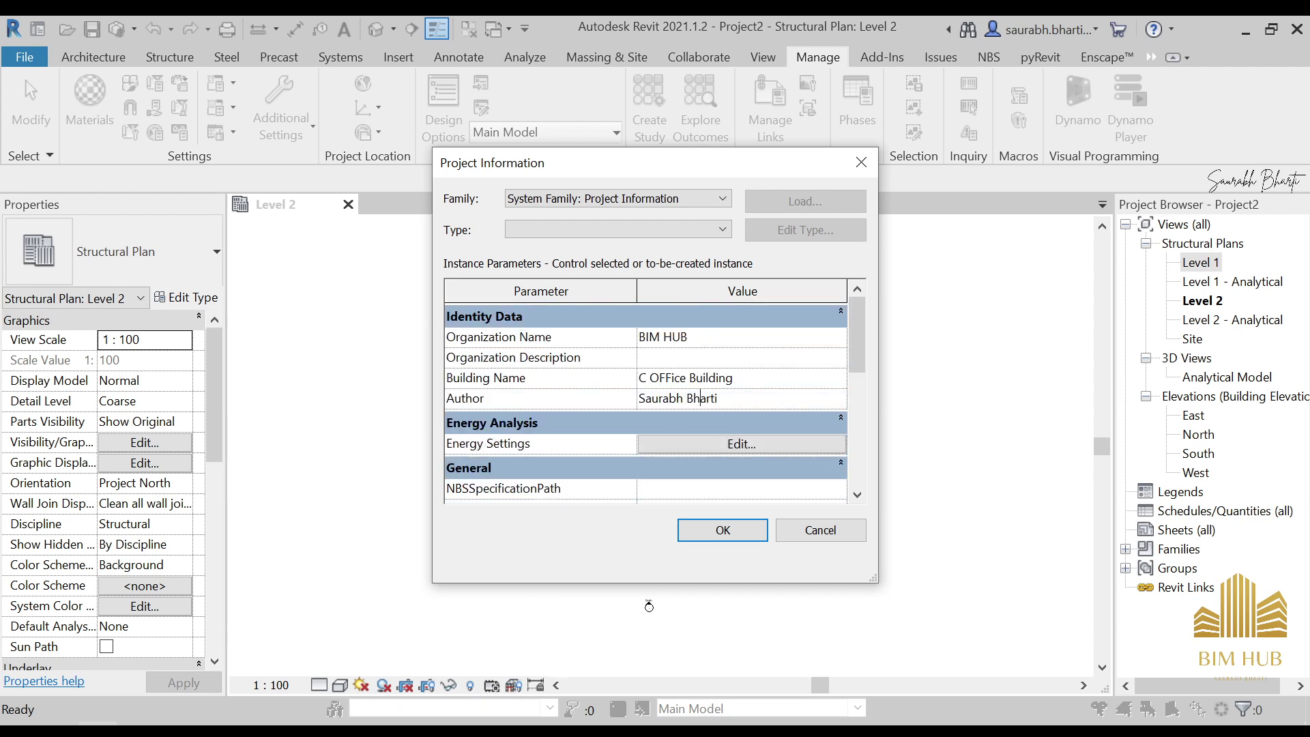
scroll(713, 439, "down", 1)
scroll(737, 382, "up", 1)
left_click_drag(666, 379, 672, 379)
key("BackSpace")
key("BackSpace")
type("ff")
scroll(742, 372, "down", 2)
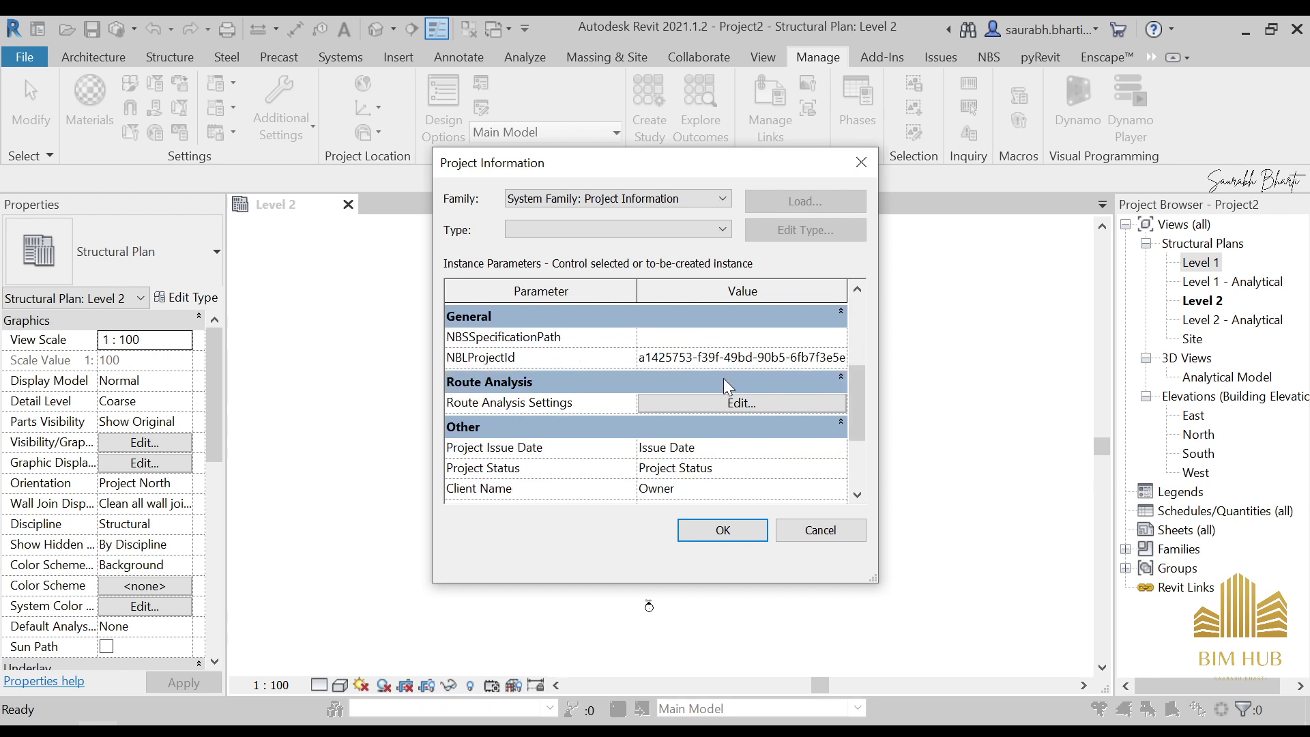
left_click(136, 730)
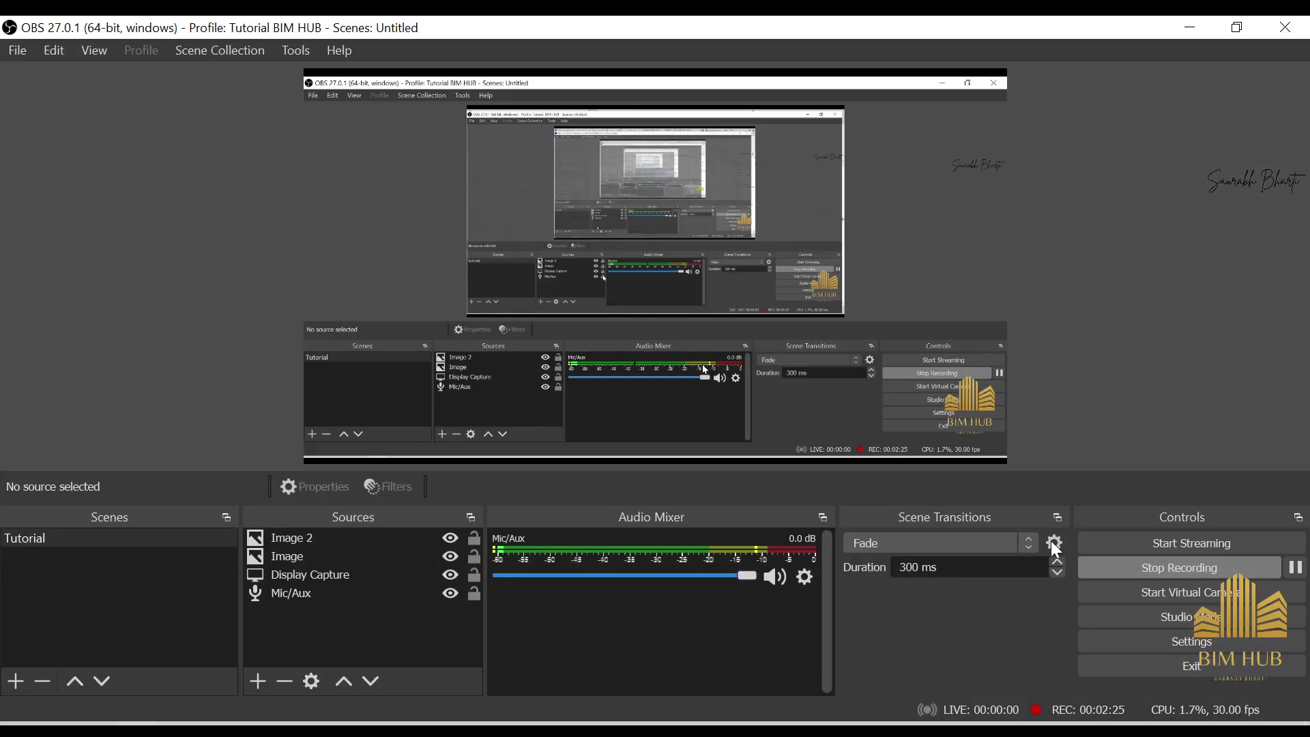
left_click(1298, 572)
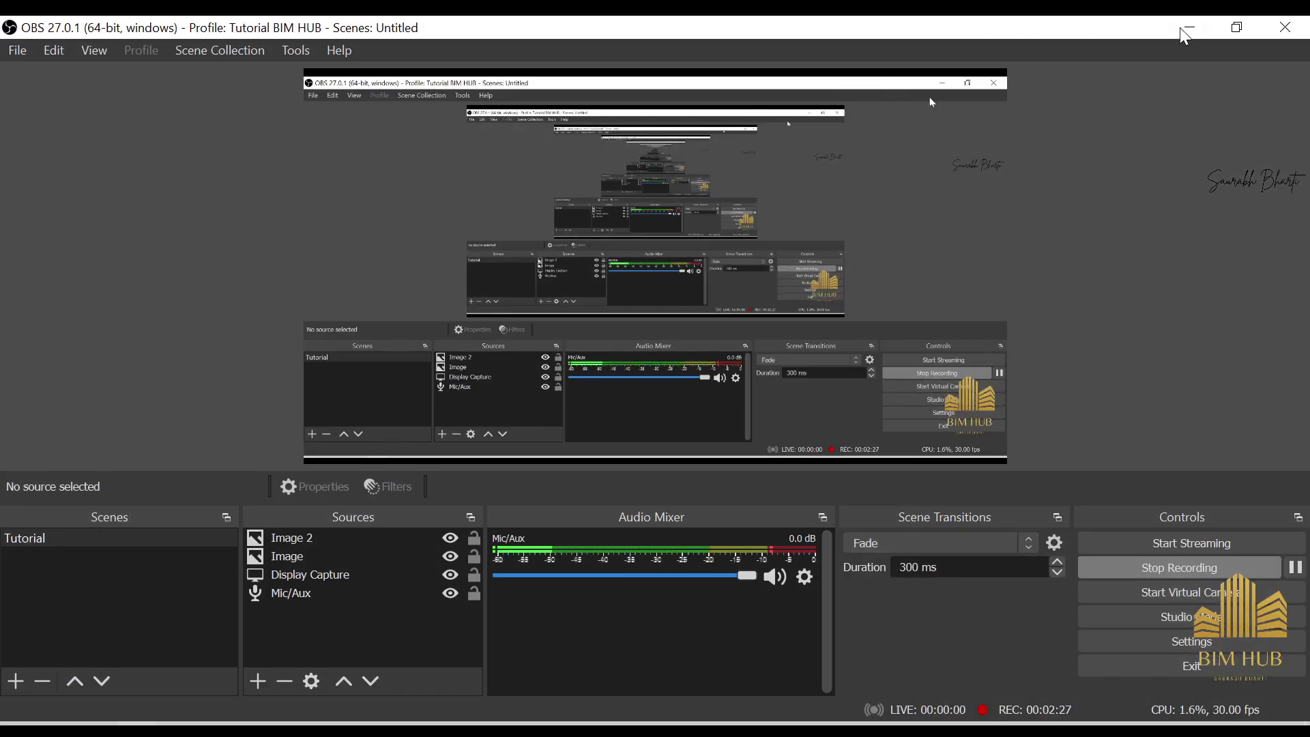
left_click(1191, 27)
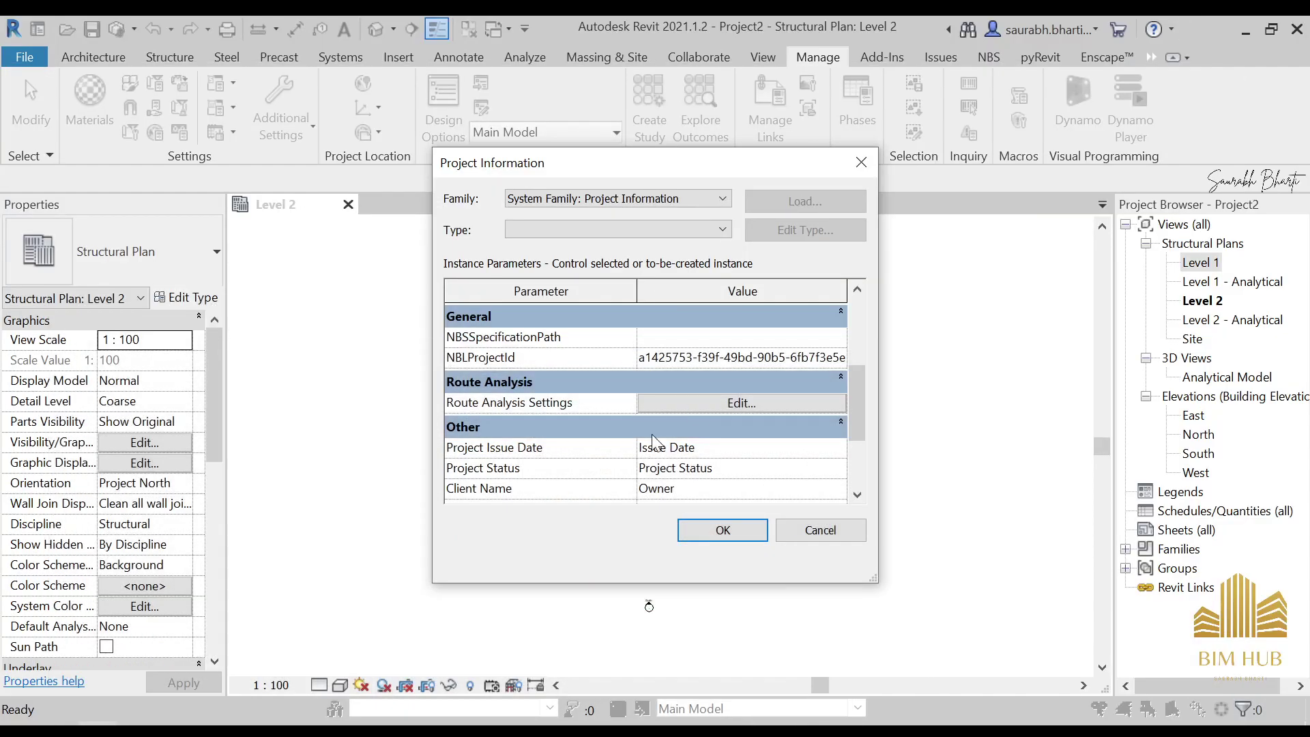
Check today's date in the system calendar and set the project issue date to "16 June".
scroll(652, 440, "down", 2)
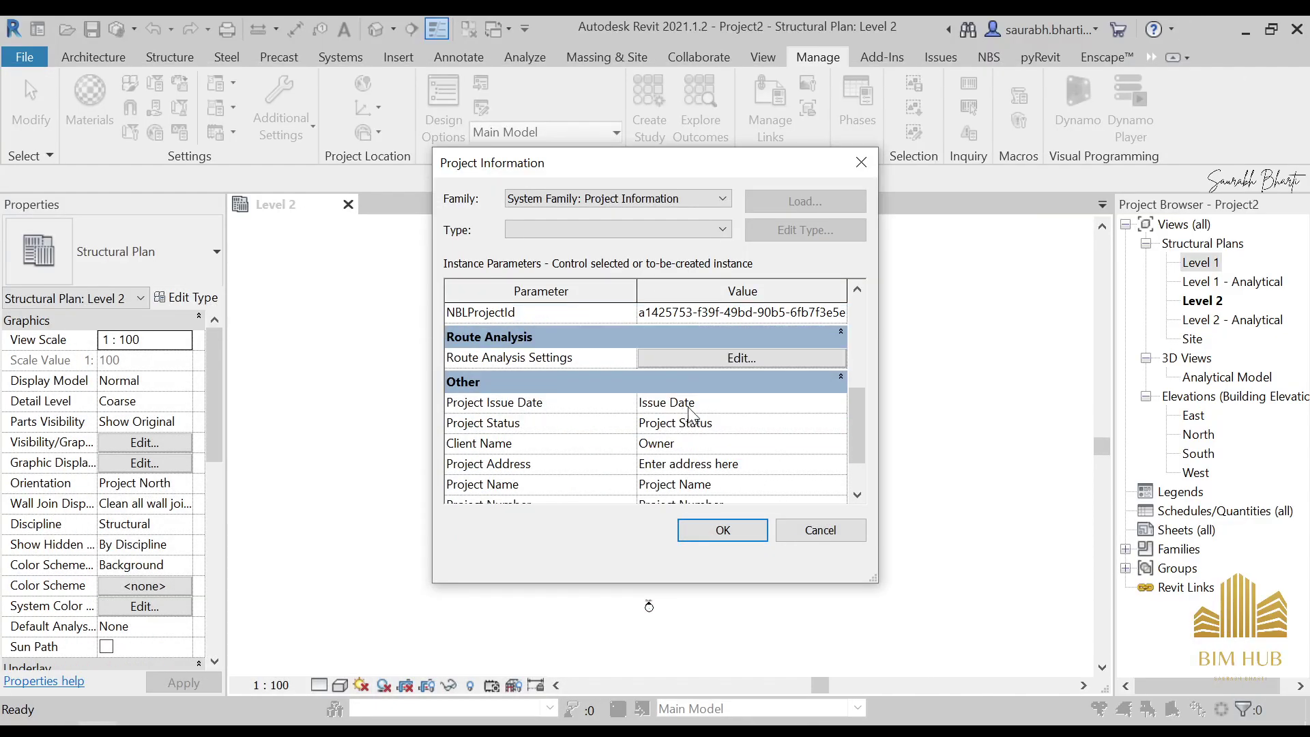
left_click(682, 403)
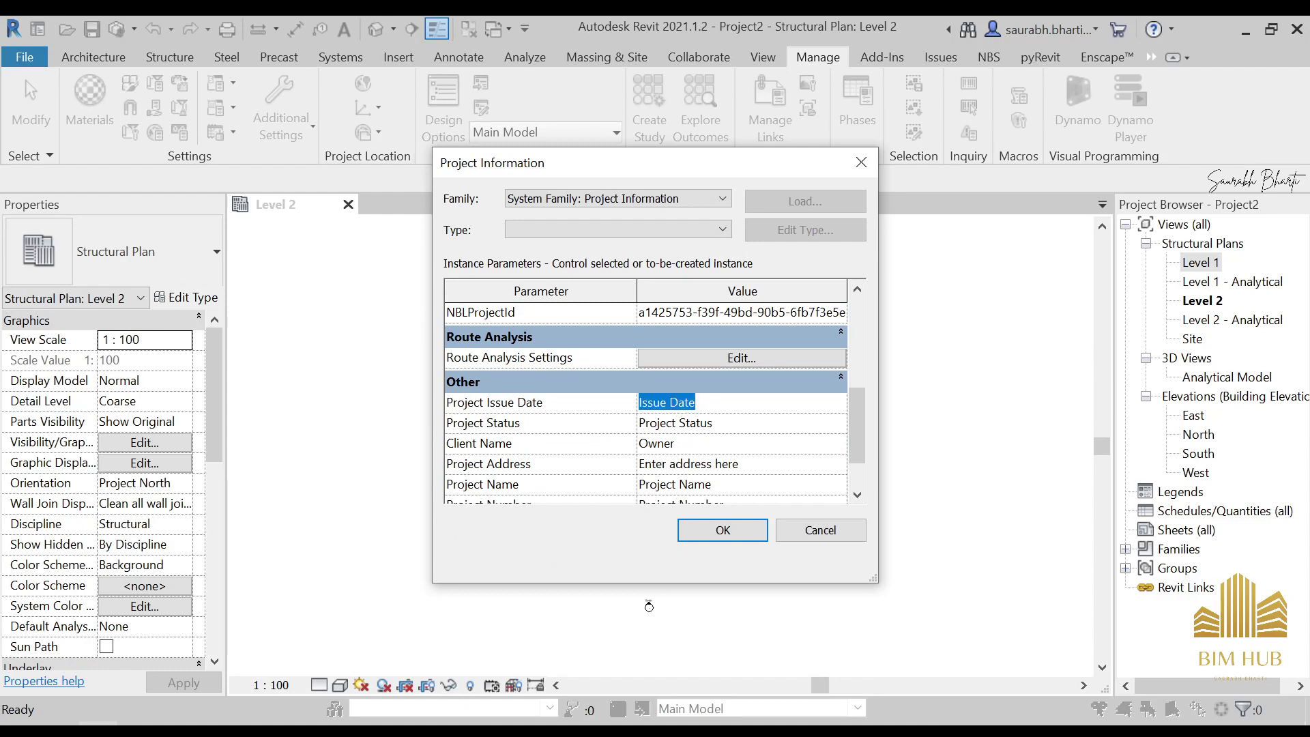
left_click(1236, 730)
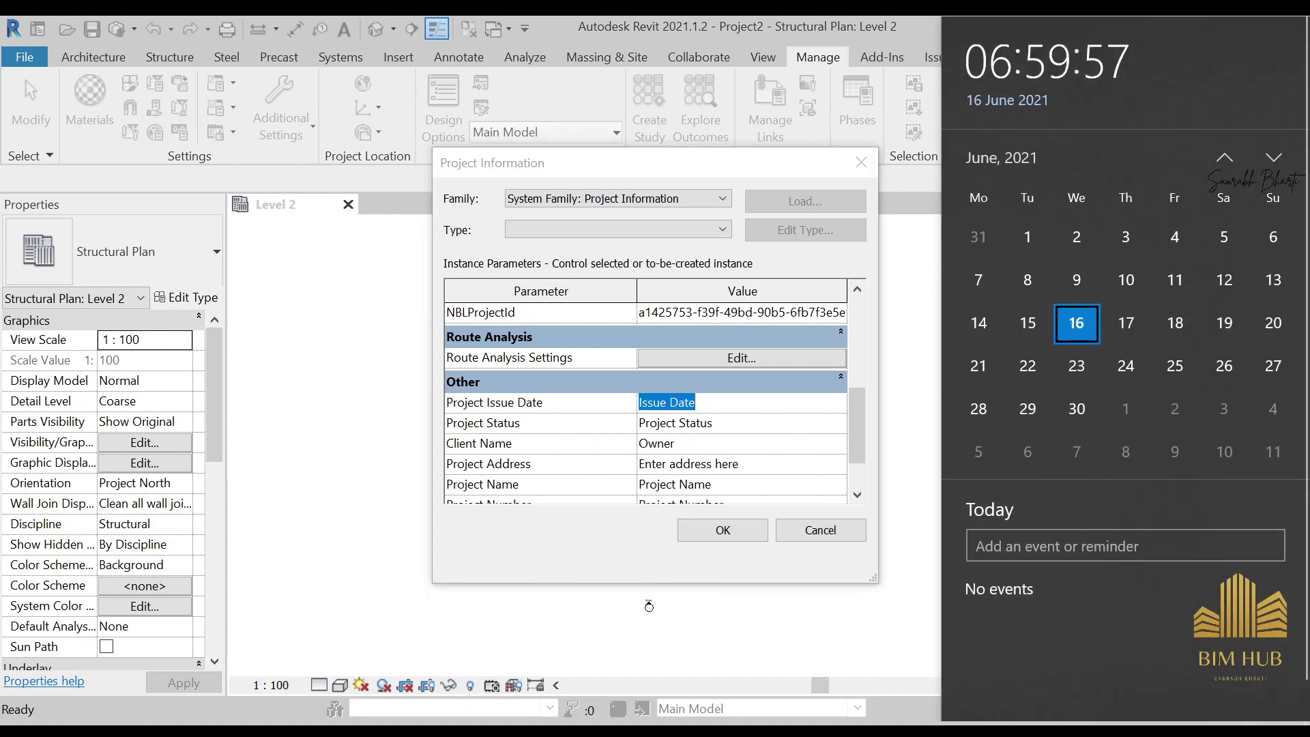
left_click(1236, 730)
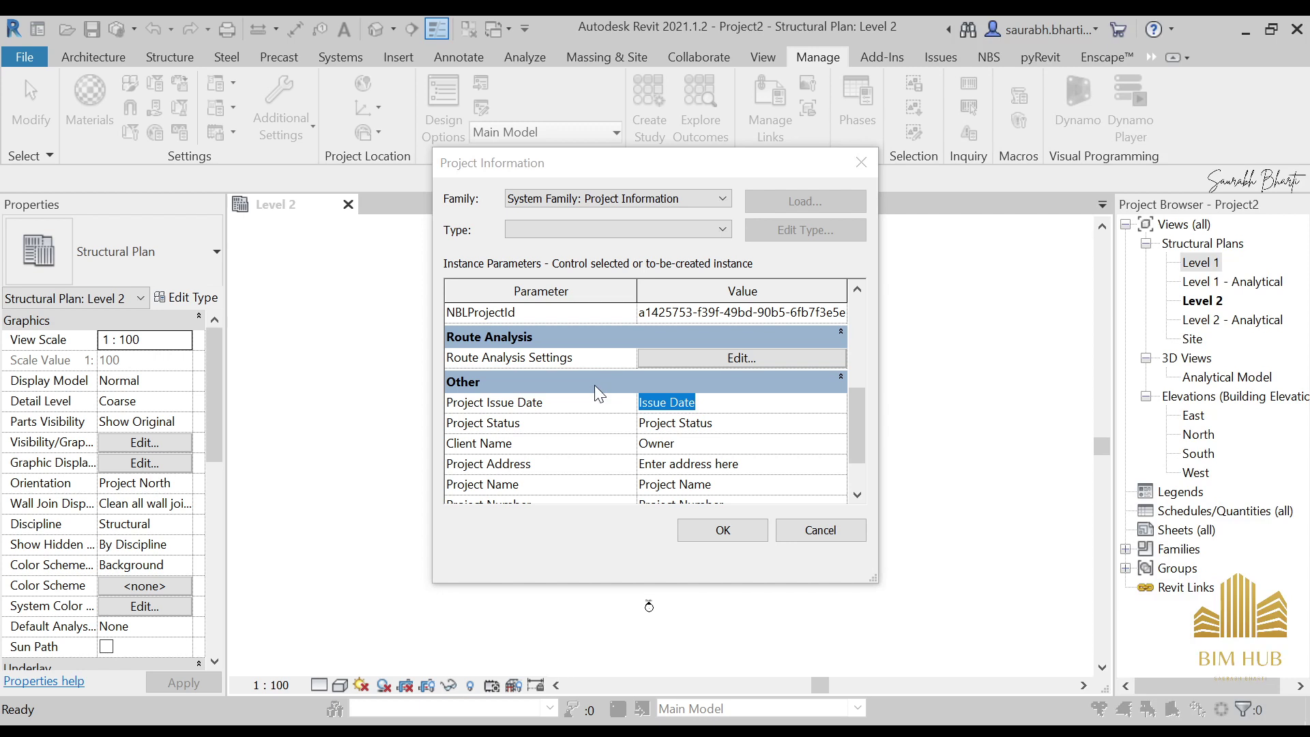
left_click(829, 402)
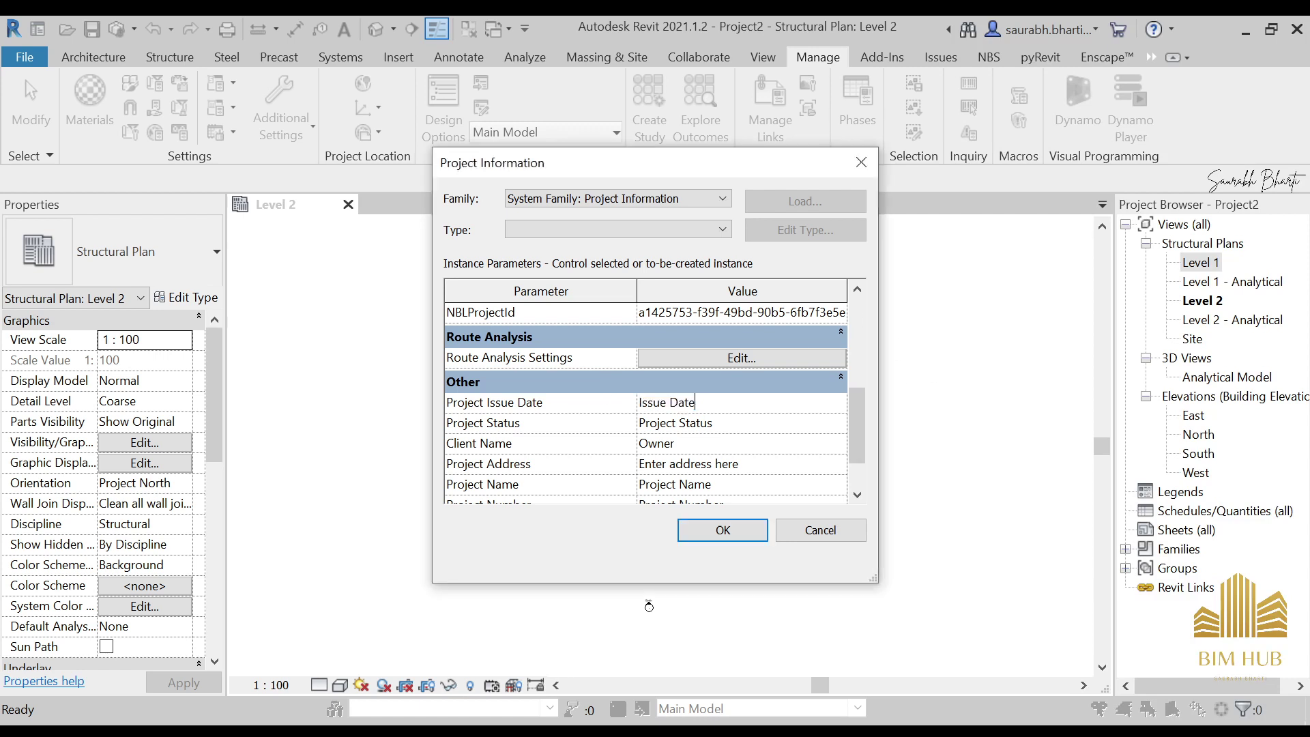
left_click_drag(819, 404, 639, 402)
key("BackSpace")
type("16 June")
Set the project status to "Designed" and enter the client's name.
left_click_drag(816, 423, 639, 423)
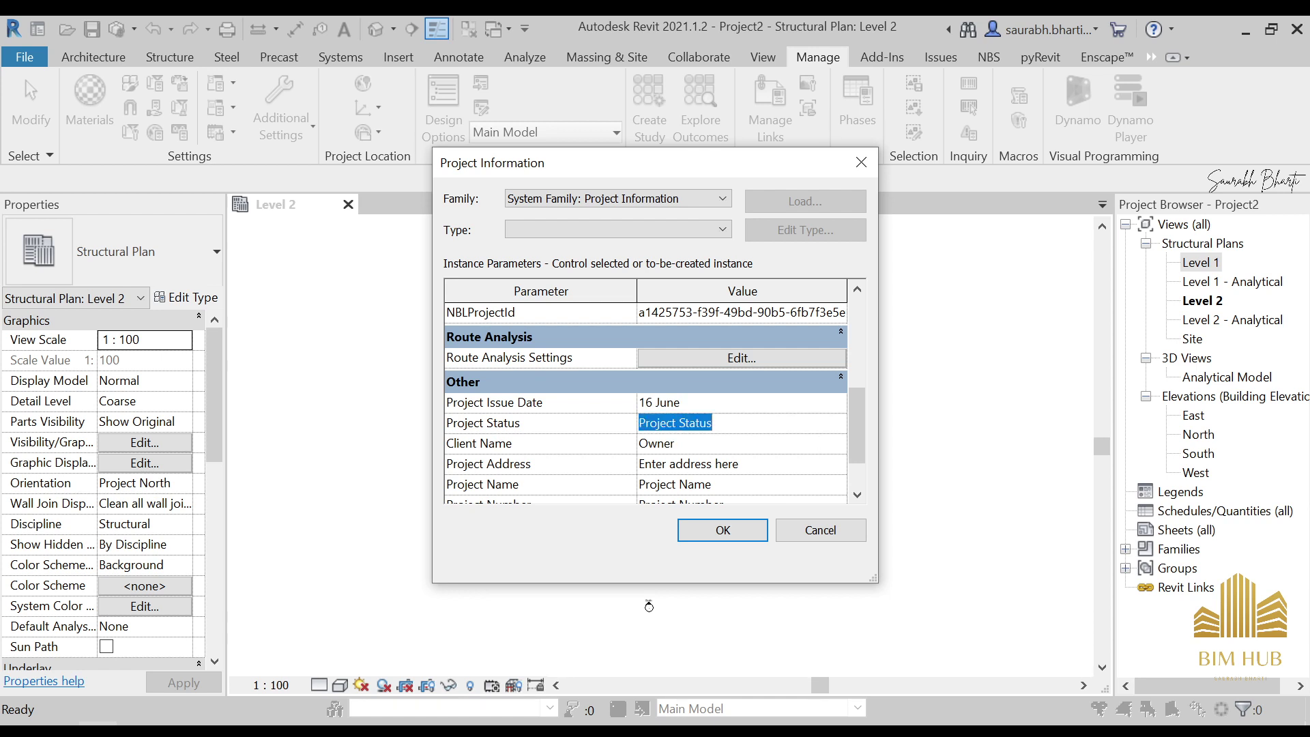
type("Designed")
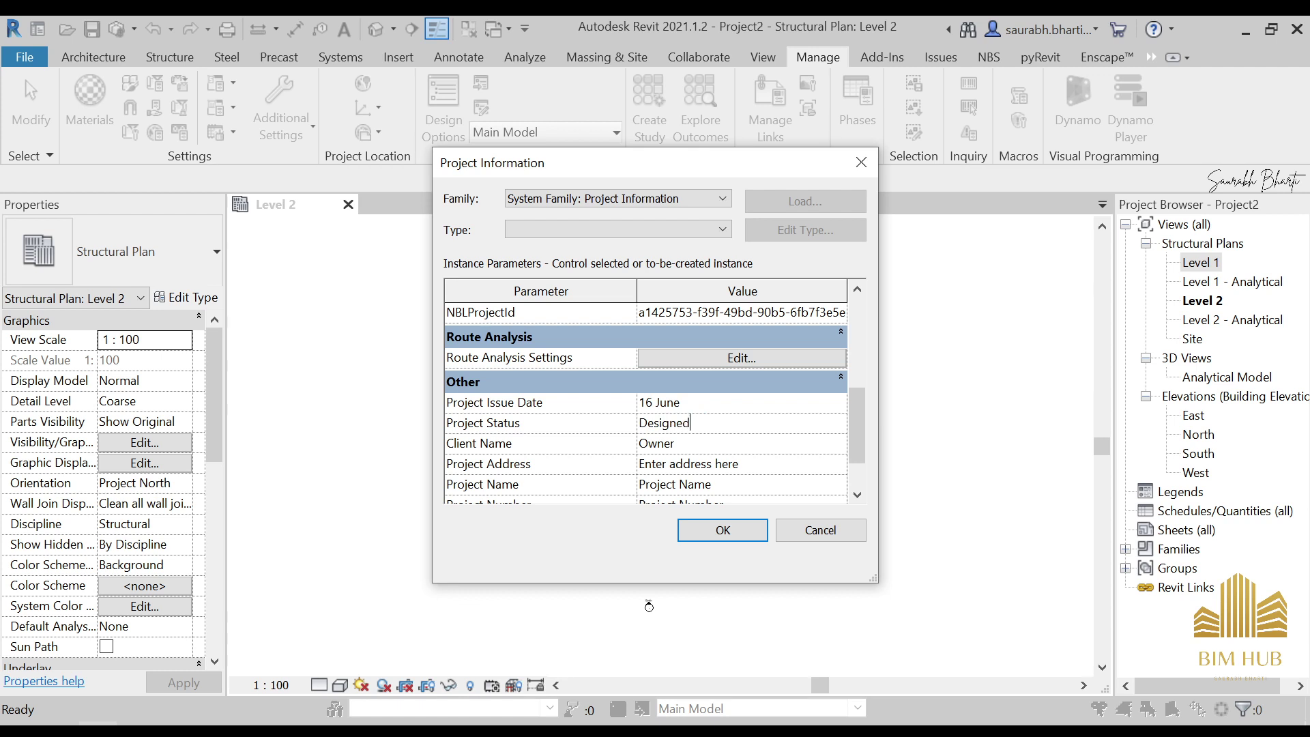
left_click_drag(731, 445, 639, 443)
type("BHa")
key("BackSpace")
type("harti")
key("Tab")
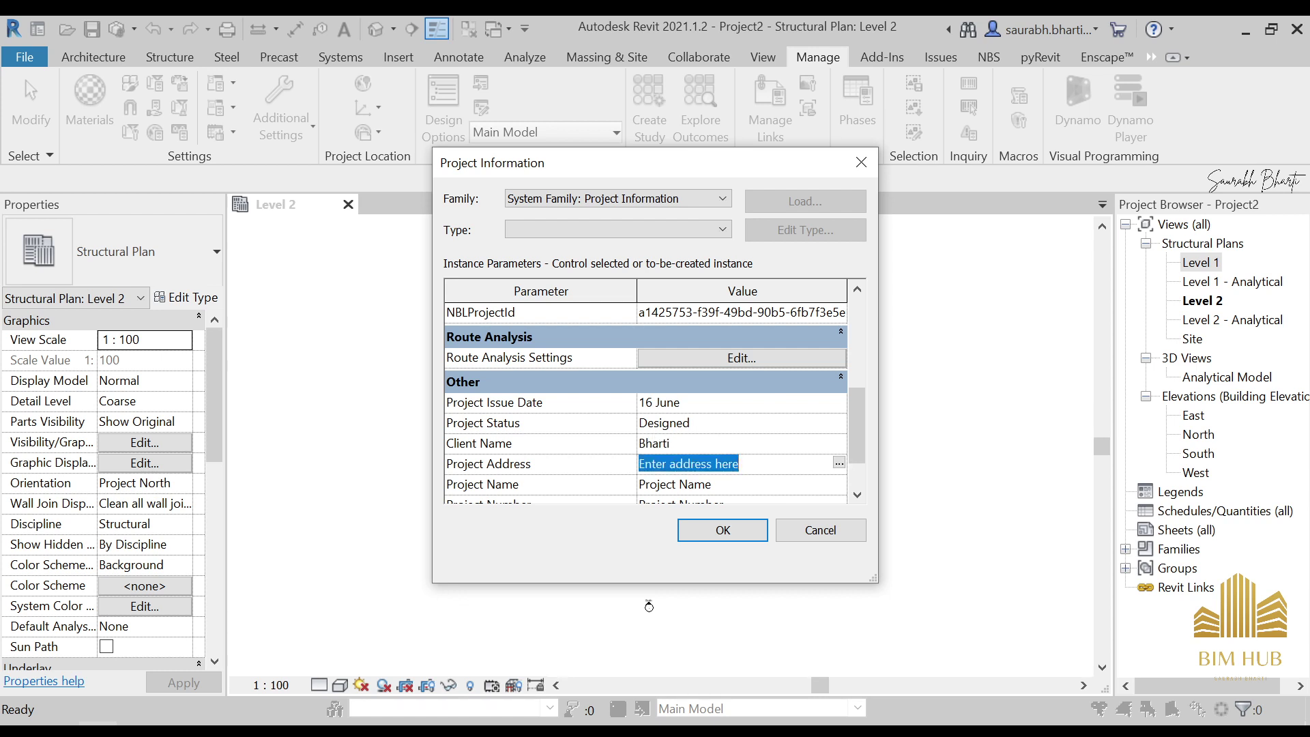
Enter the project address in the project information.
left_click(839, 464)
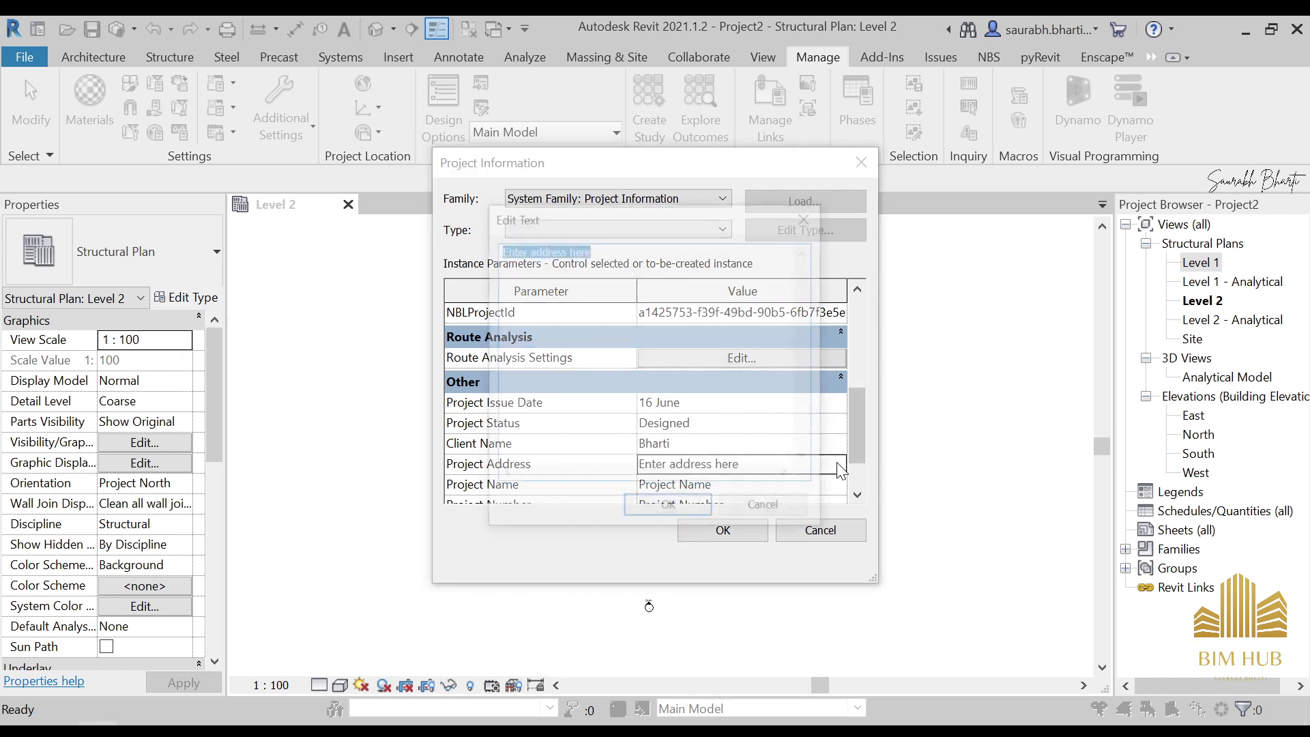
type("W")
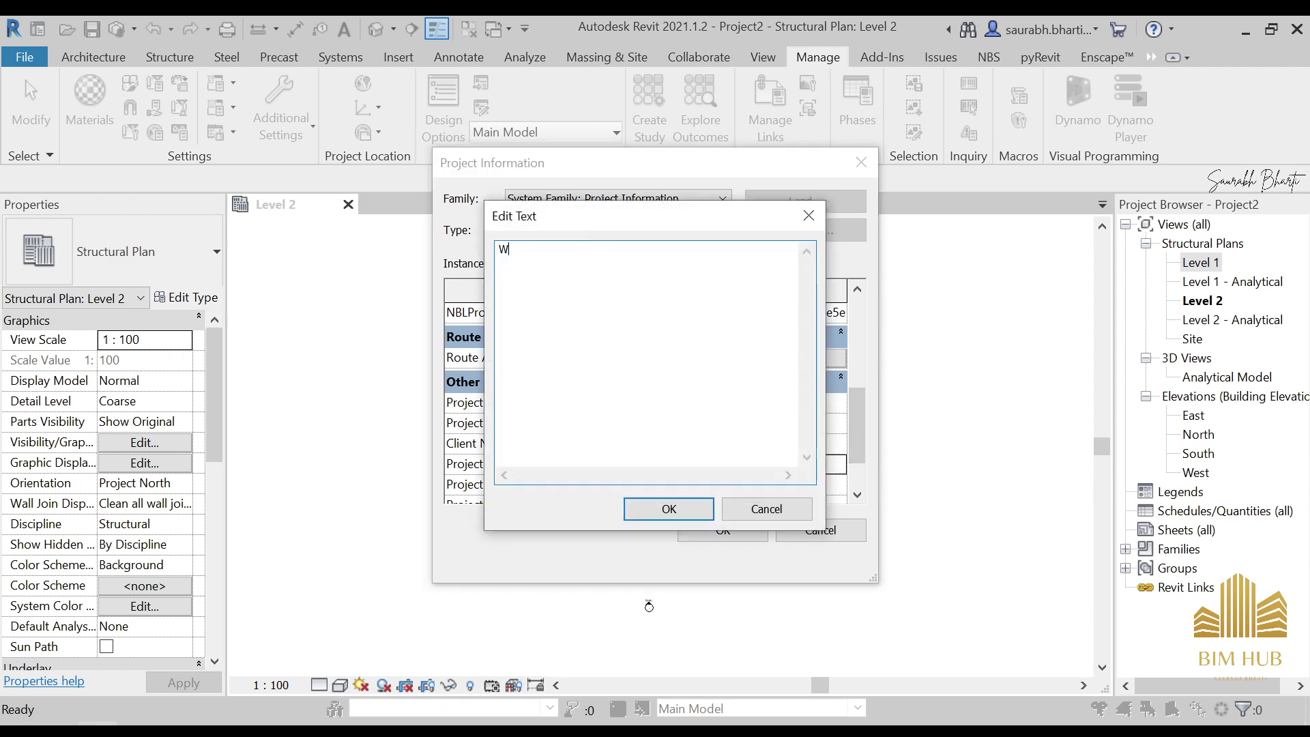
type("est Bengal")
left_click(672, 509)
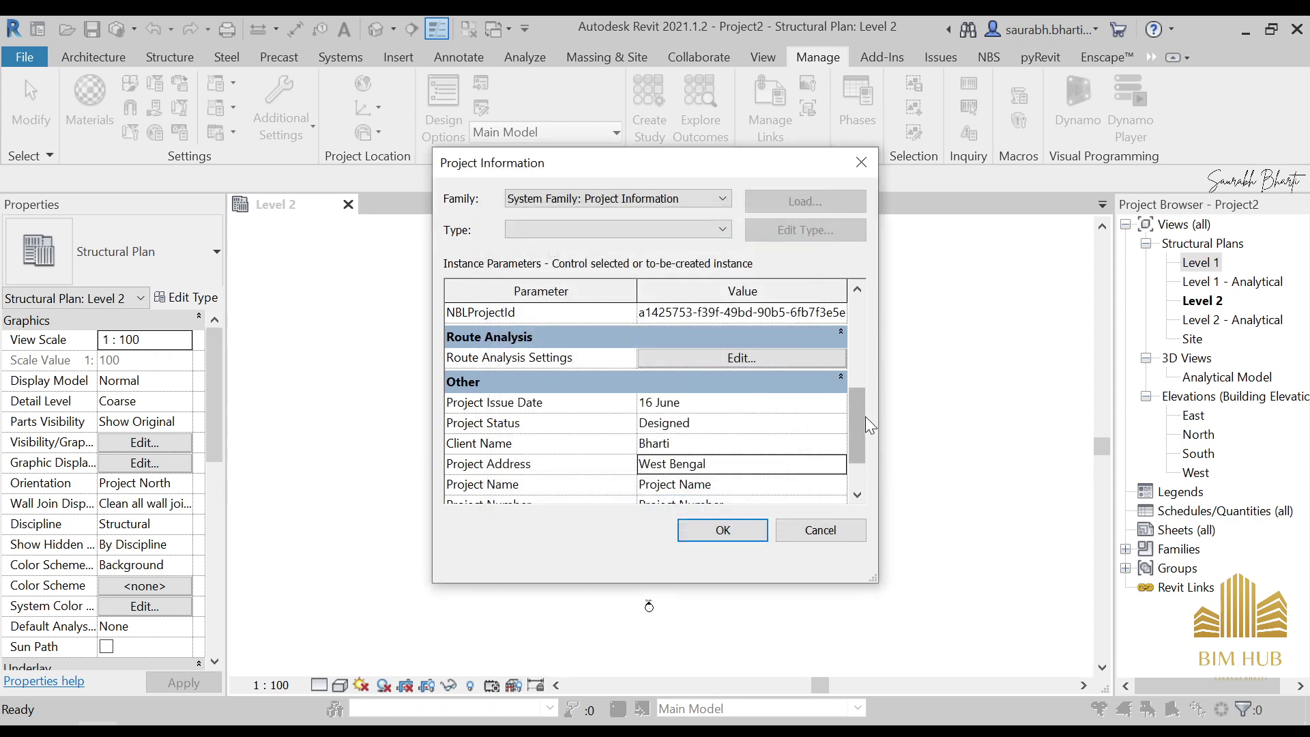
Set the project name to "C Office Building".
scroll(857, 434, "down", 2)
left_click(683, 447)
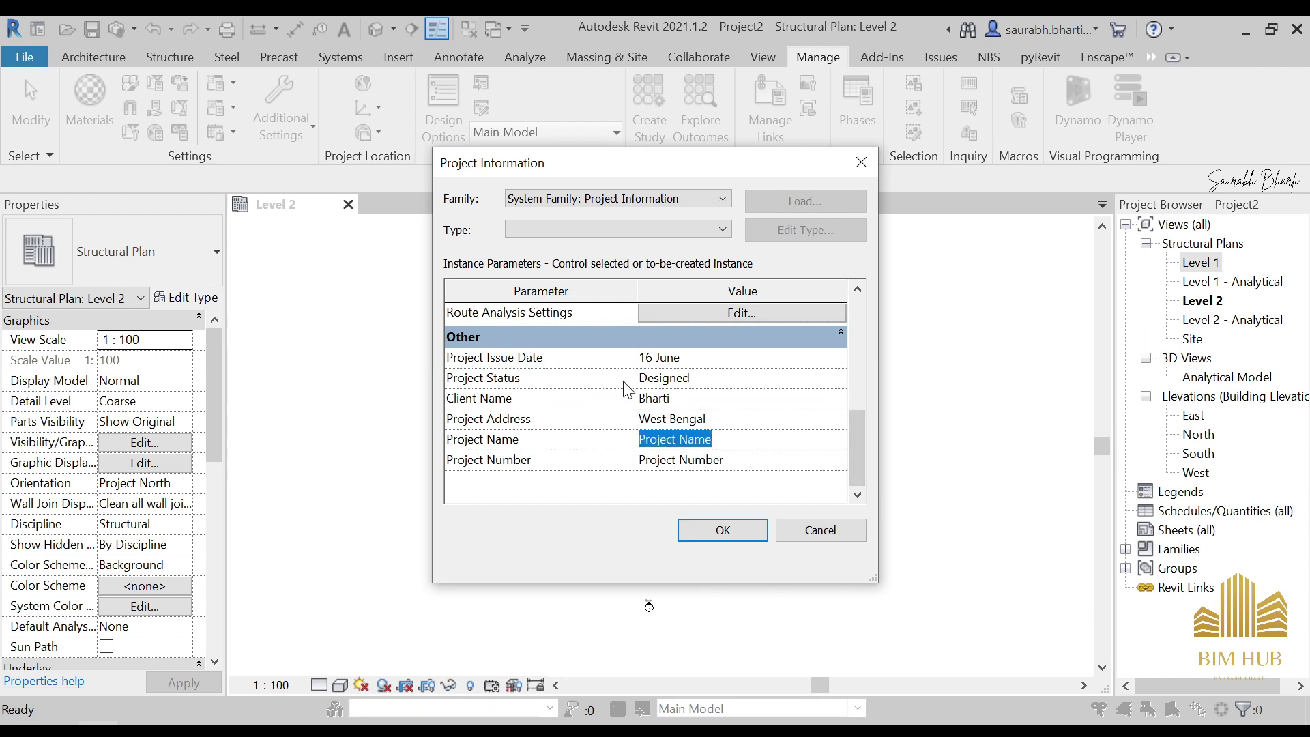
type("C OFice Building")
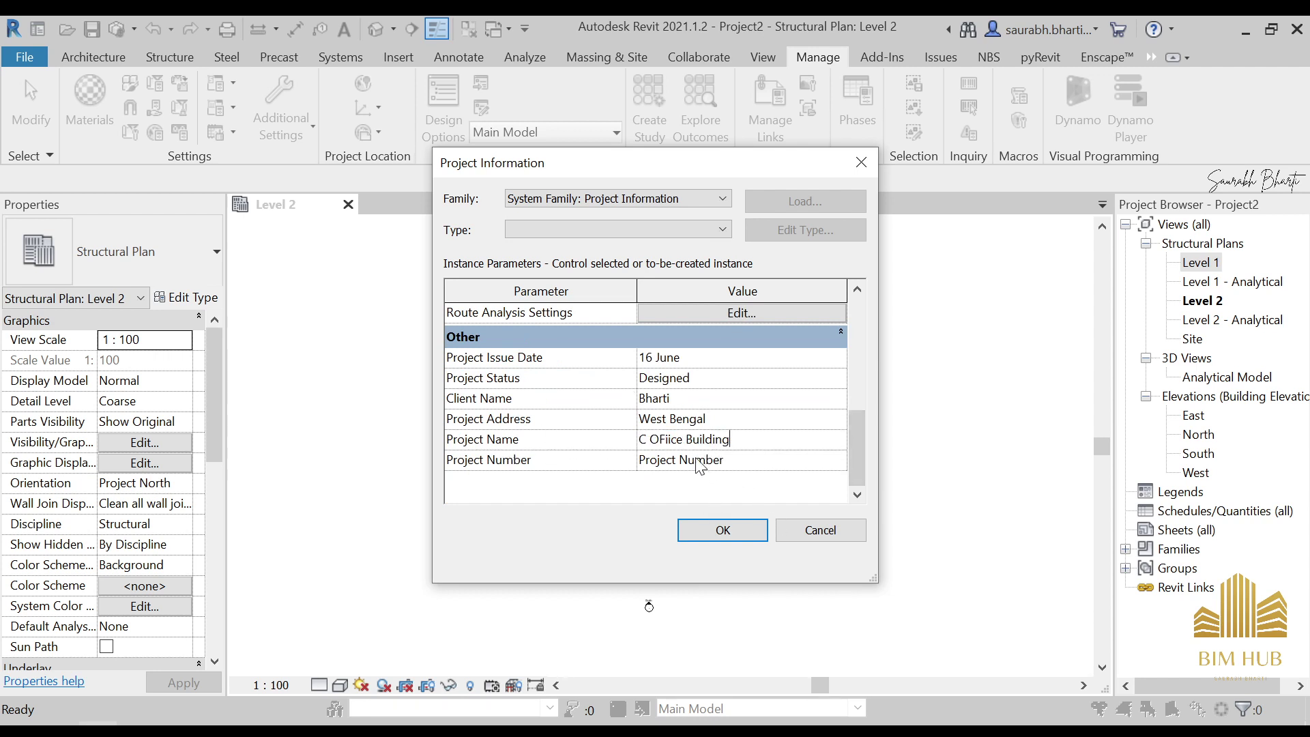
type("f")
key("BackSpace")
type("ff")
Set the project number to "P-01" and apply the project information.
left_click(764, 461)
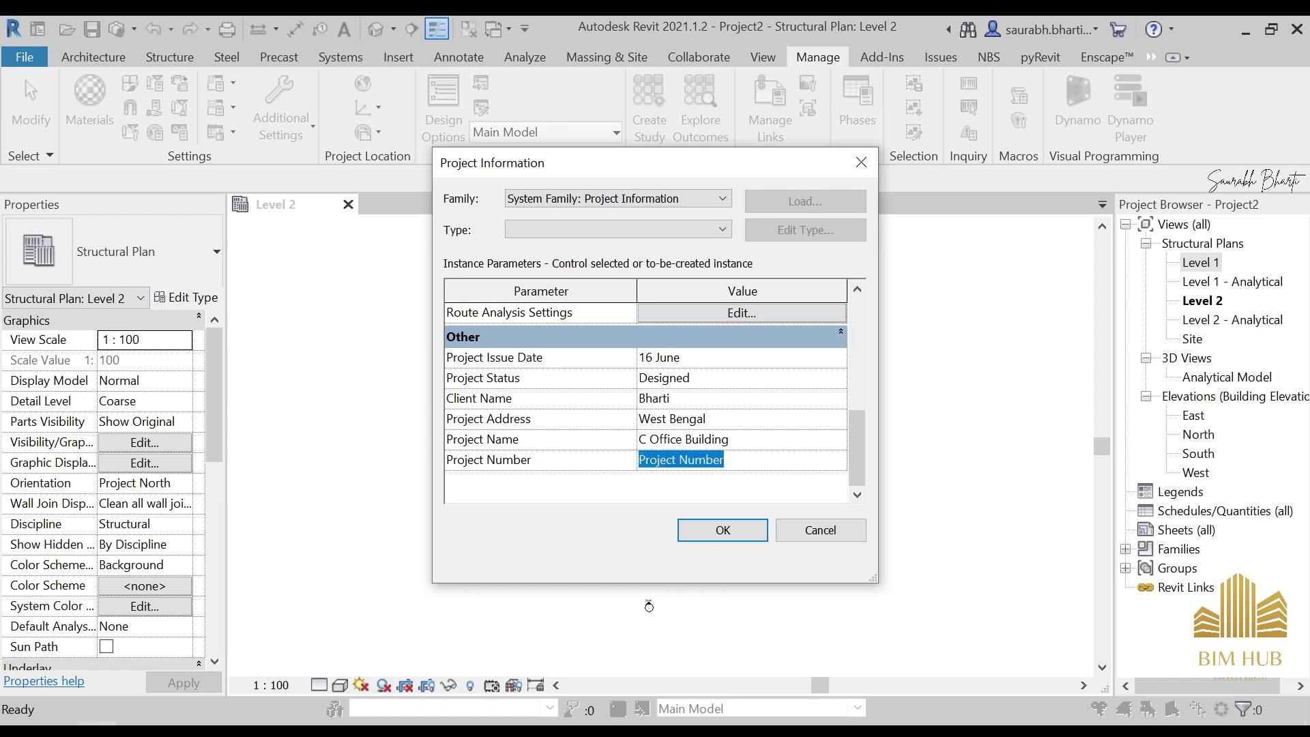
type("P-0")
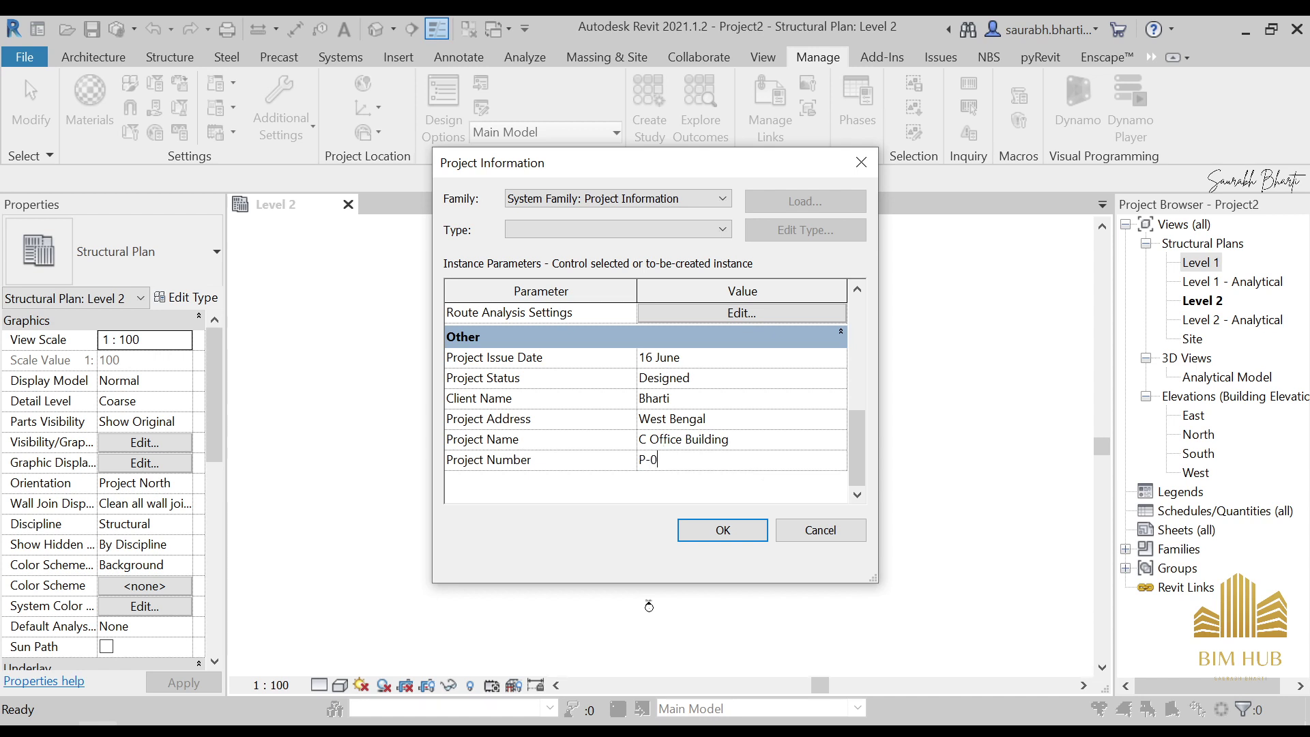
type("1")
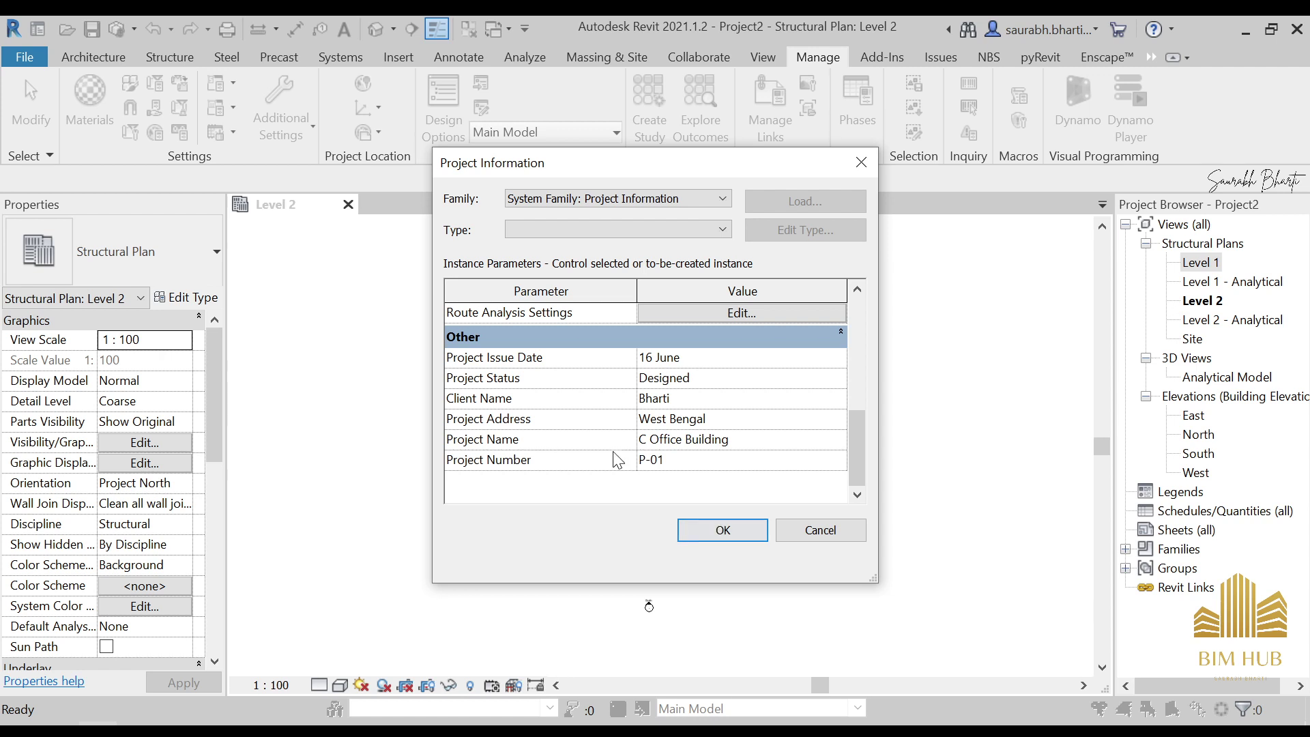
left_click(726, 533)
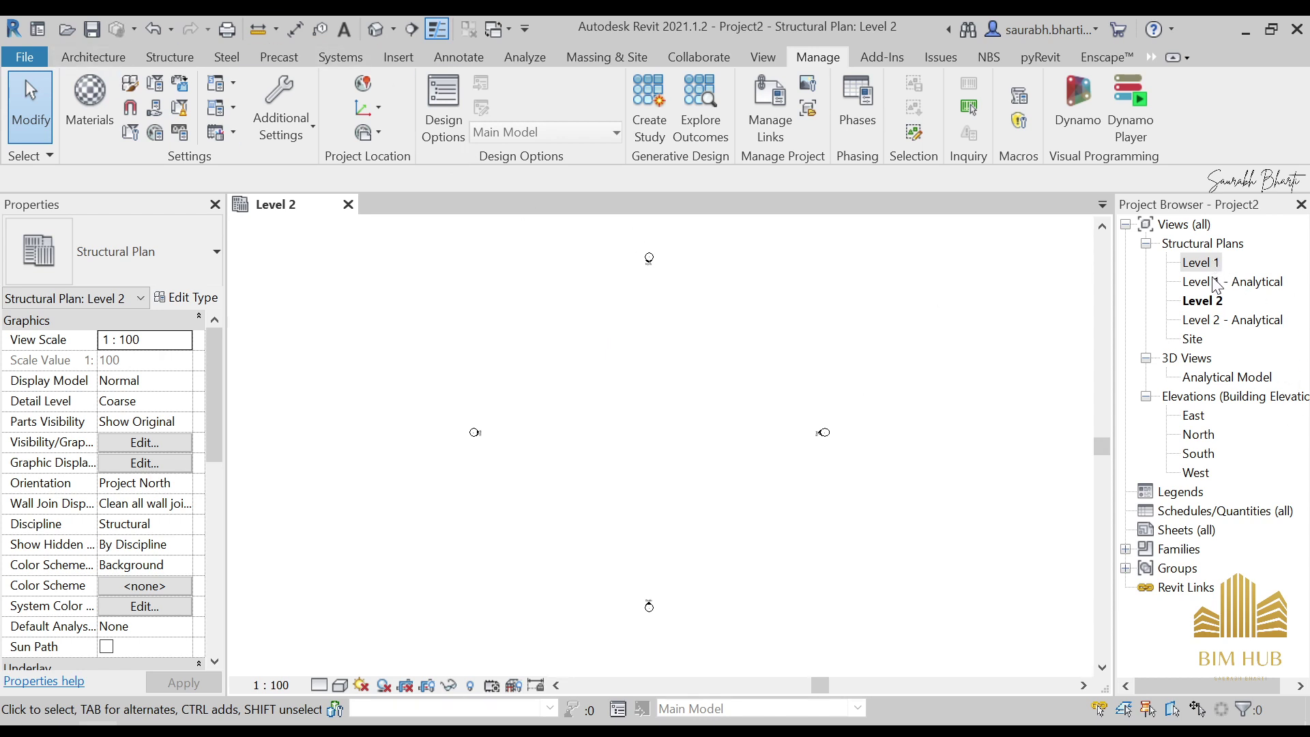
Open the South building elevation to view the project's levels.
double_click(1202, 455)
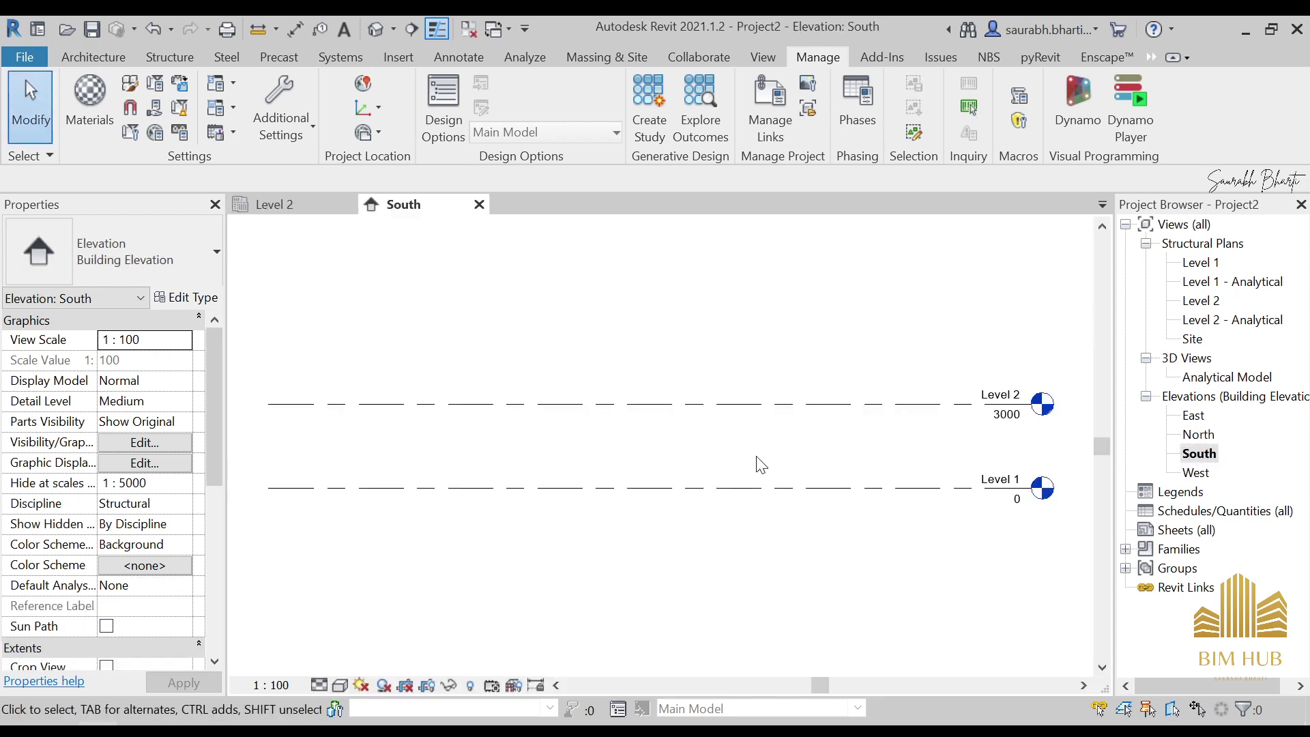
scroll(760, 464, "down", 3)
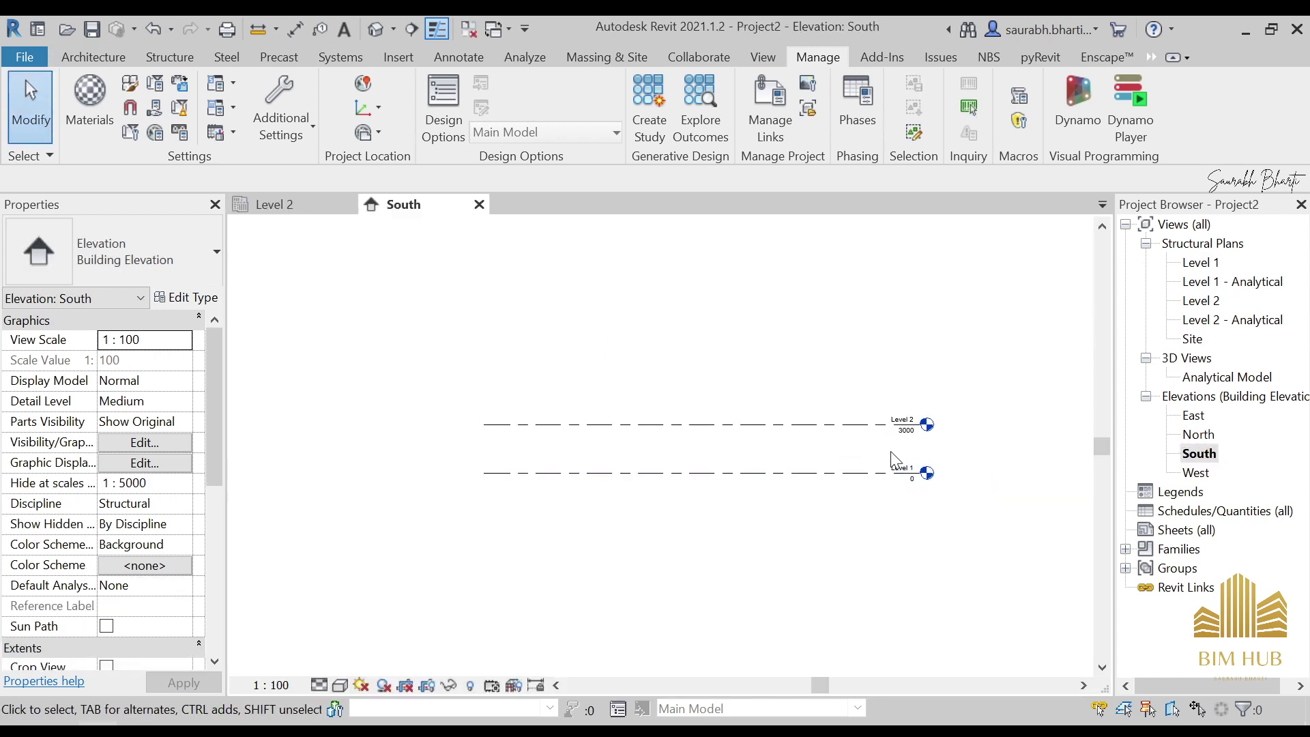
scroll(893, 461, "up", 3)
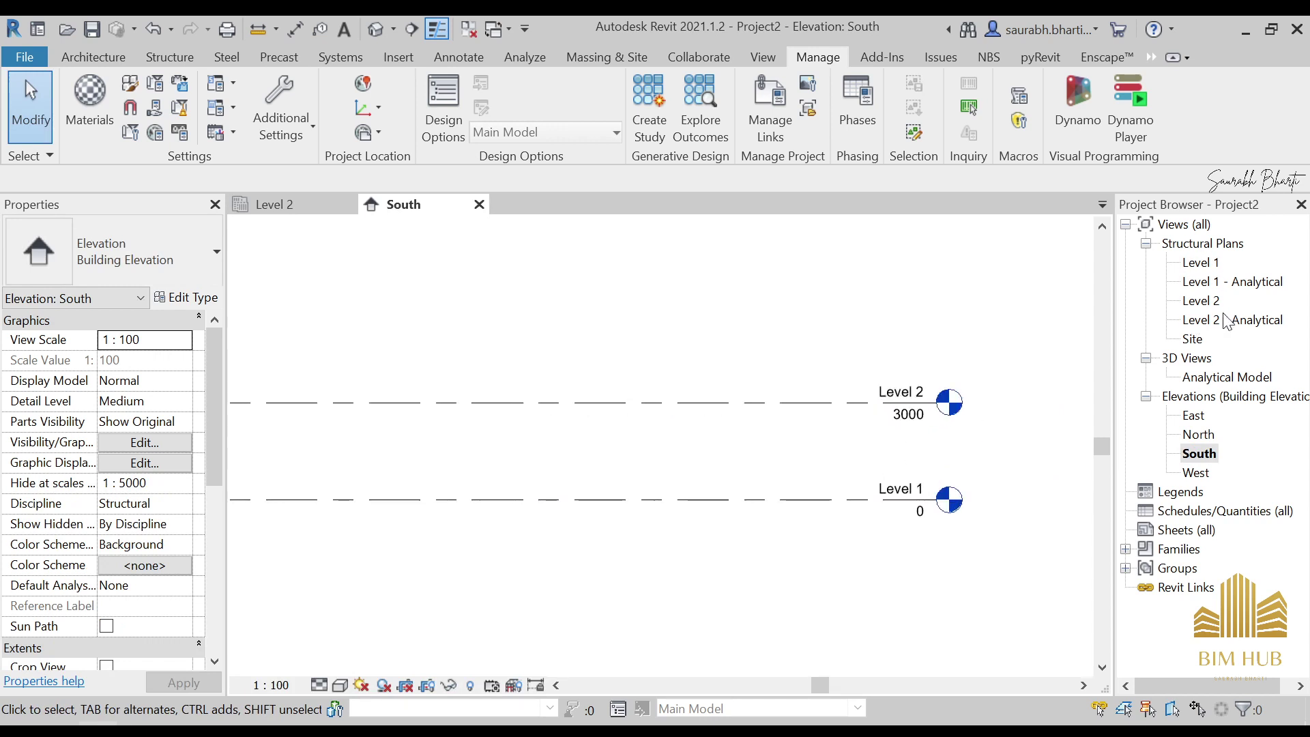
scroll(786, 339, "down", 1)
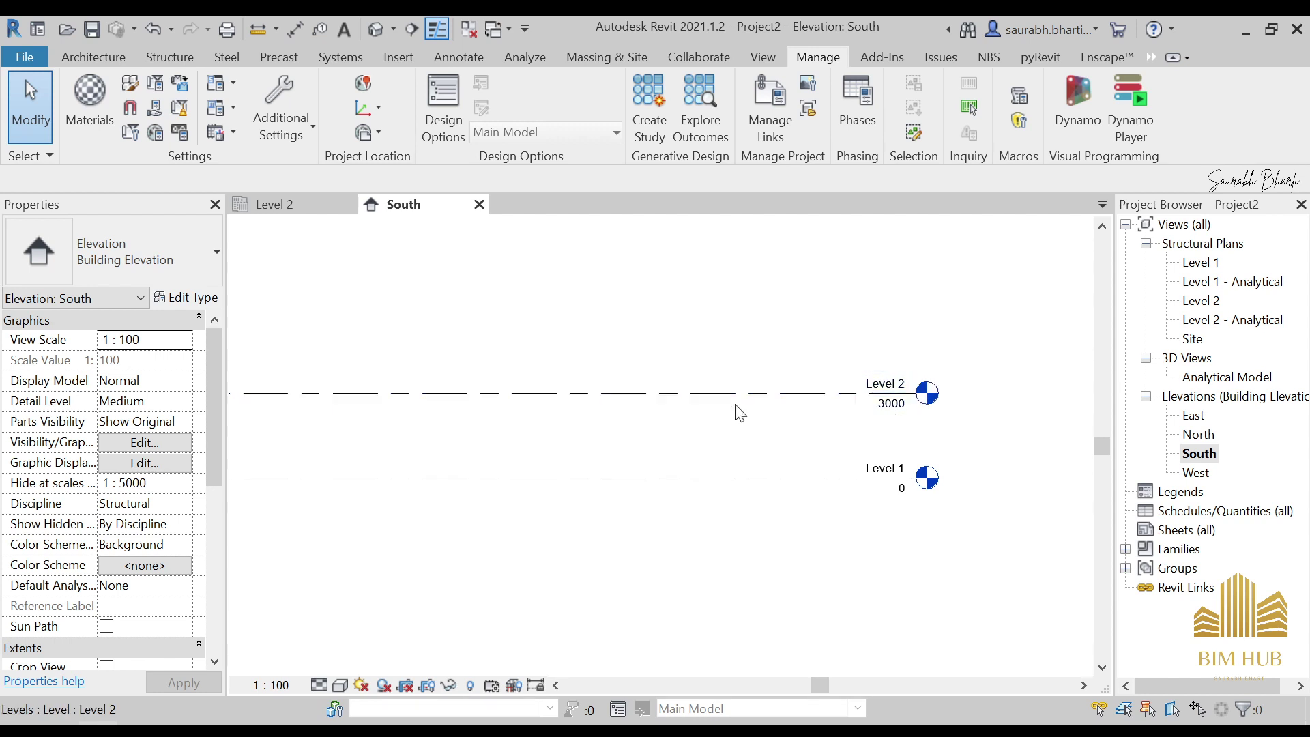
Select Level 2 and move it up to about 3200 above Level 1.
left_click(556, 408)
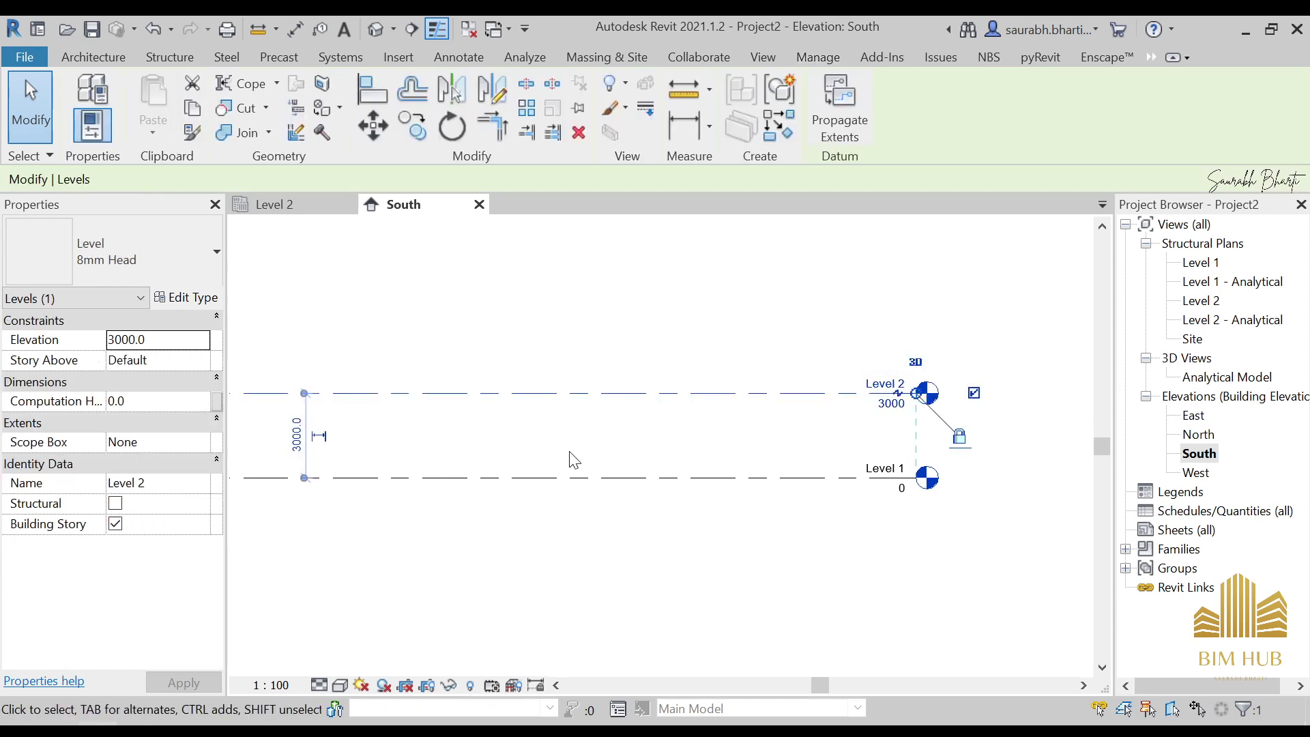
scroll(716, 436, "up", 2)
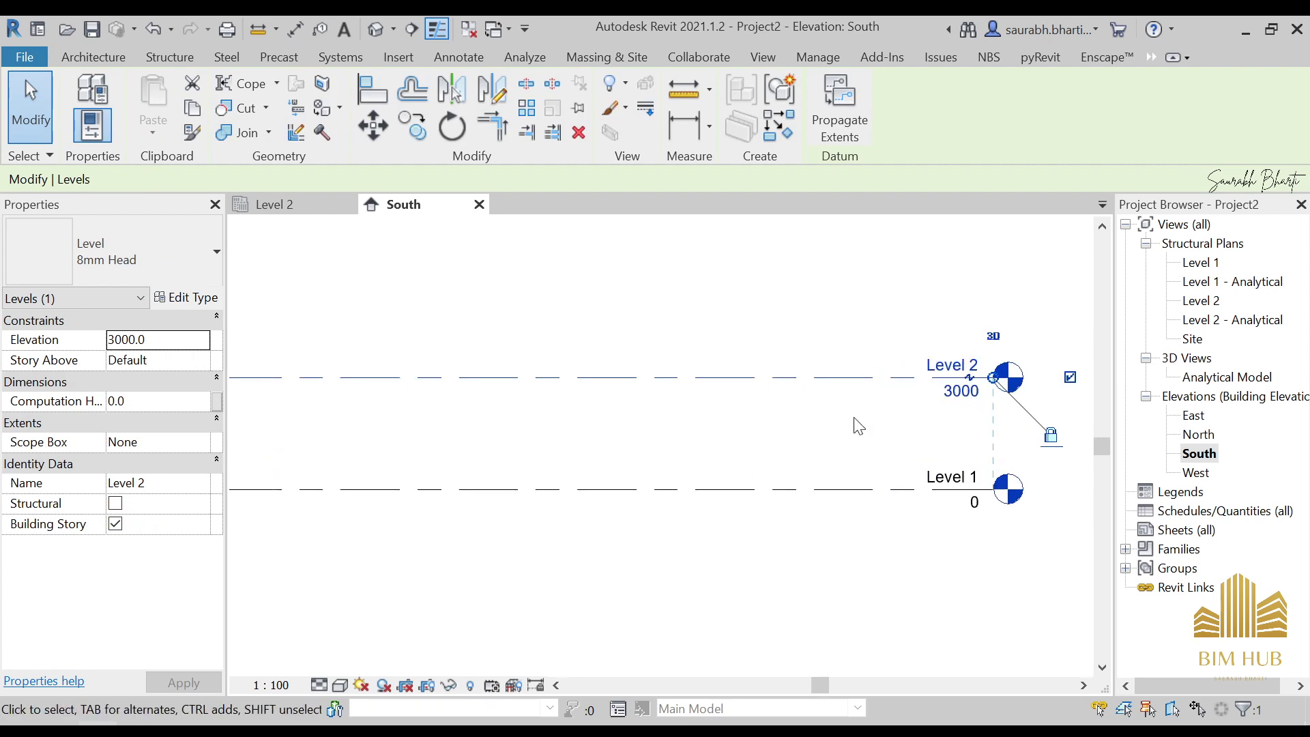
scroll(675, 395, "down", 3)
scroll(388, 409, "up", 2)
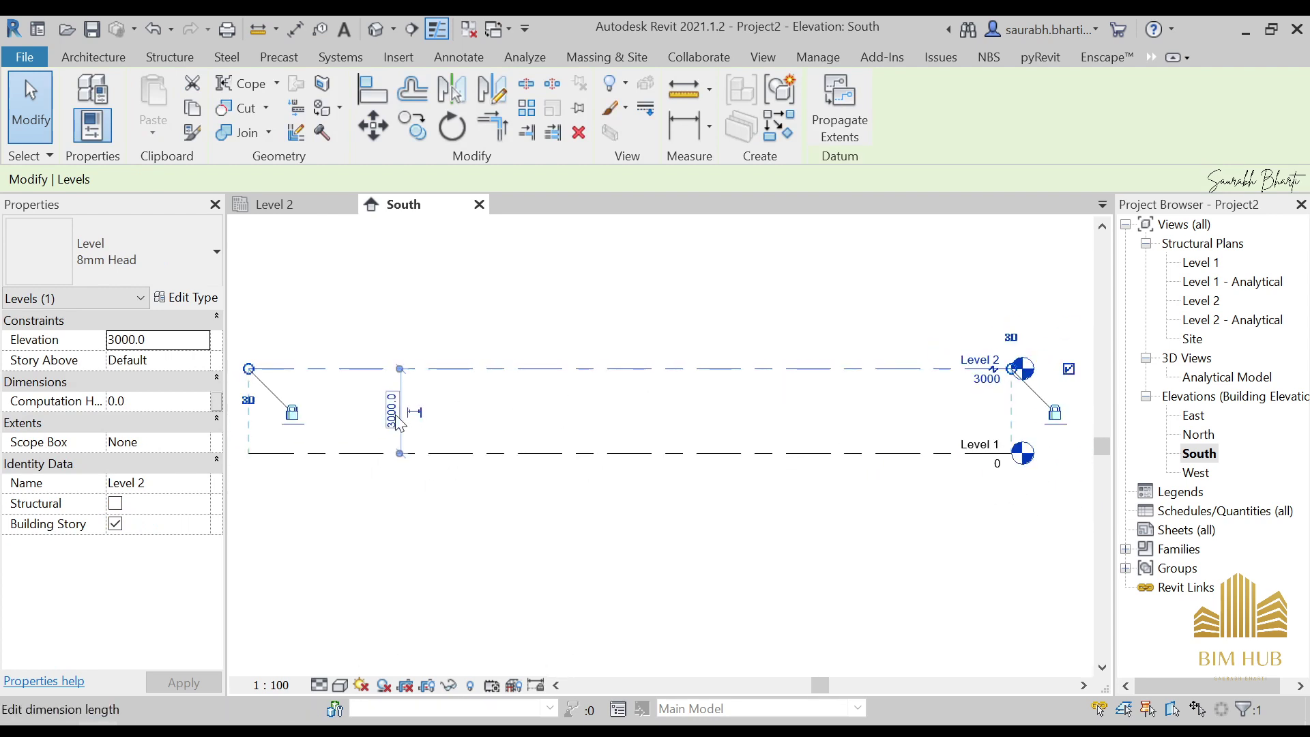
left_click(392, 413)
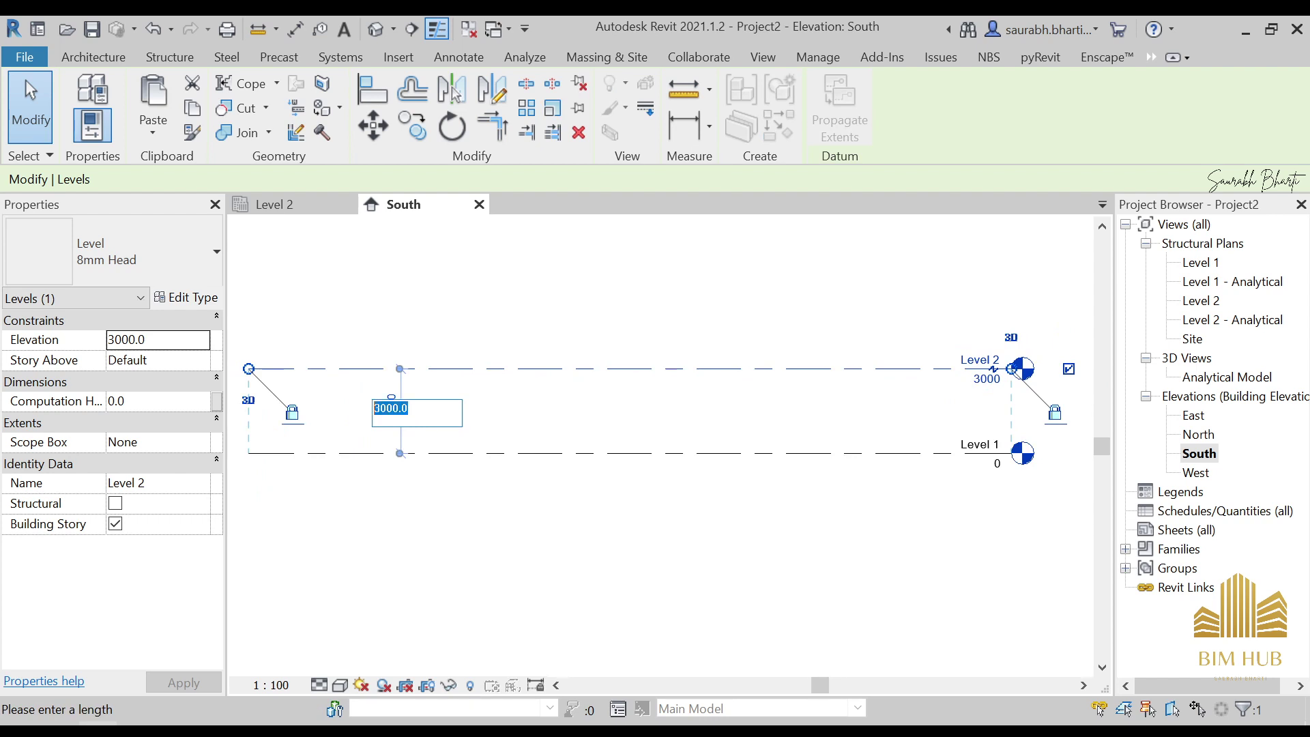
key("Escape")
mouse_move(538, 369)
left_mouse_down()
mouse_move(521, 301)
mouse_move(544, 325)
mouse_move(544, 363)
left_mouse_up()
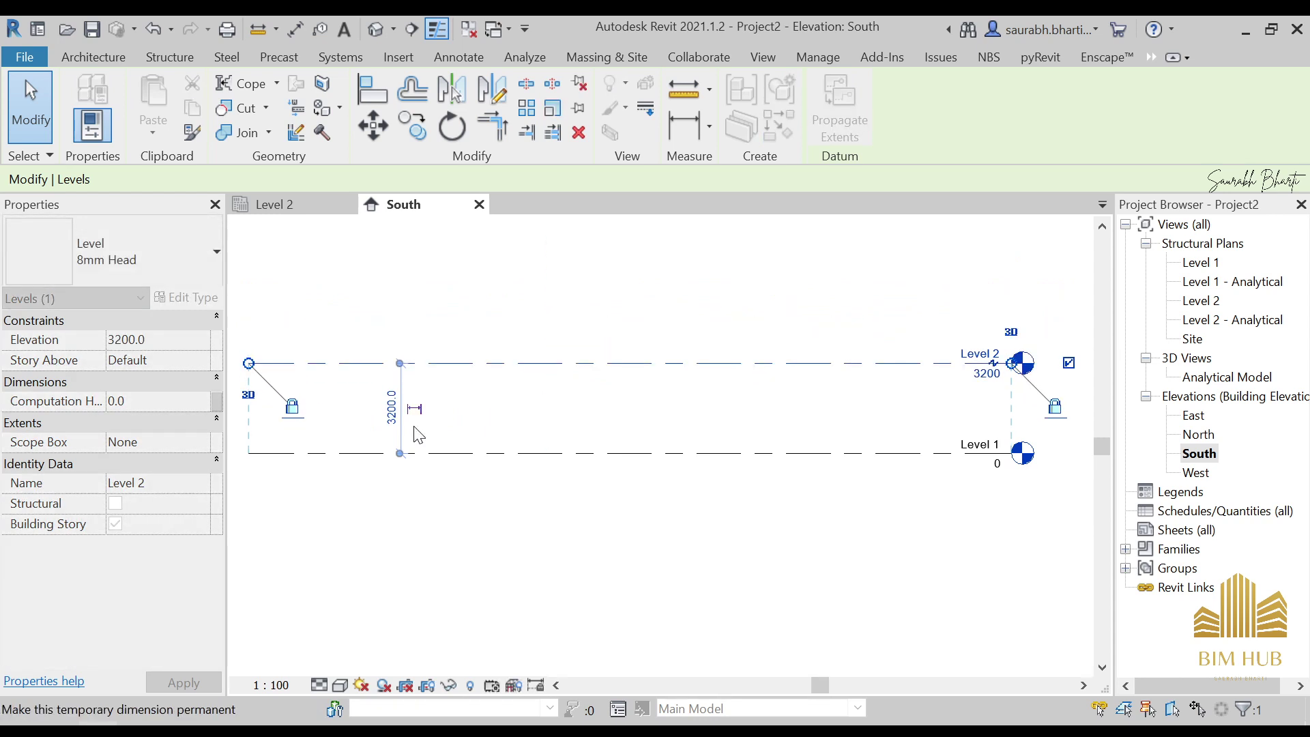
Set the distance between Level 1 and Level 2 to 4000 with the temporary dimension.
left_click(391, 409)
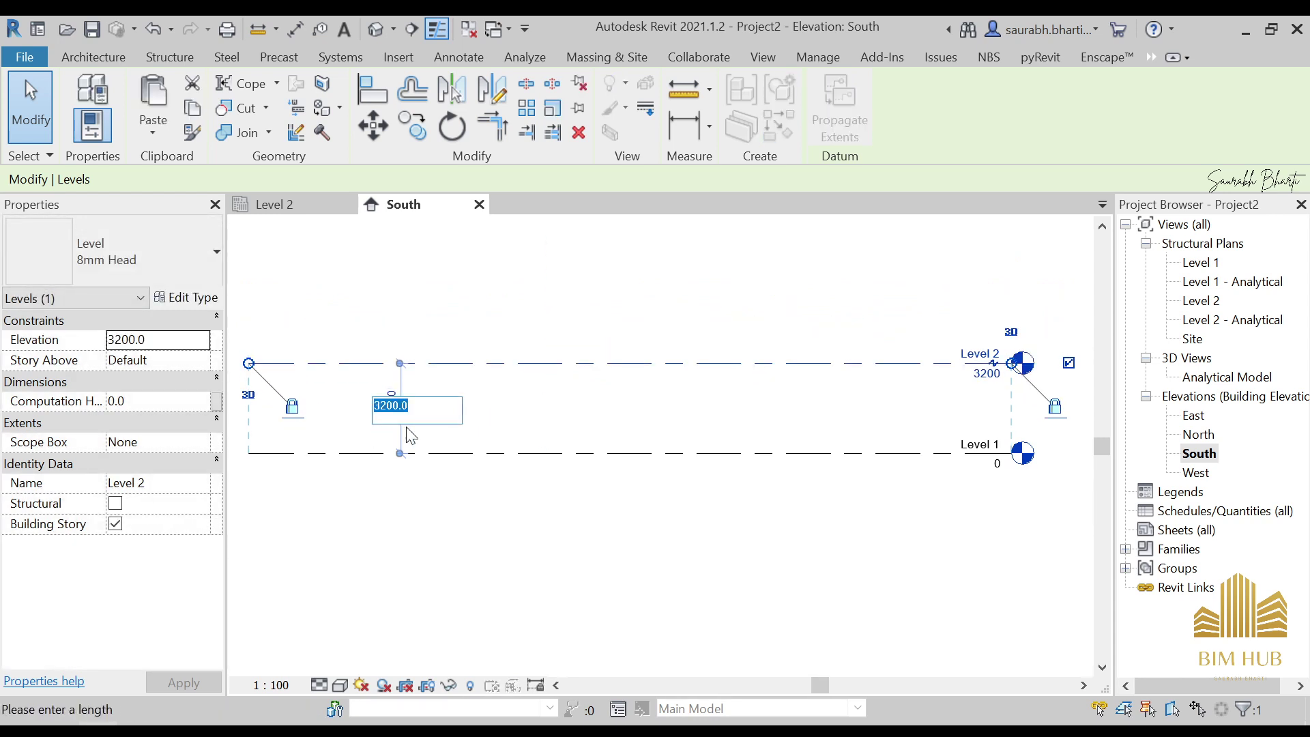
type("4000")
key("Return")
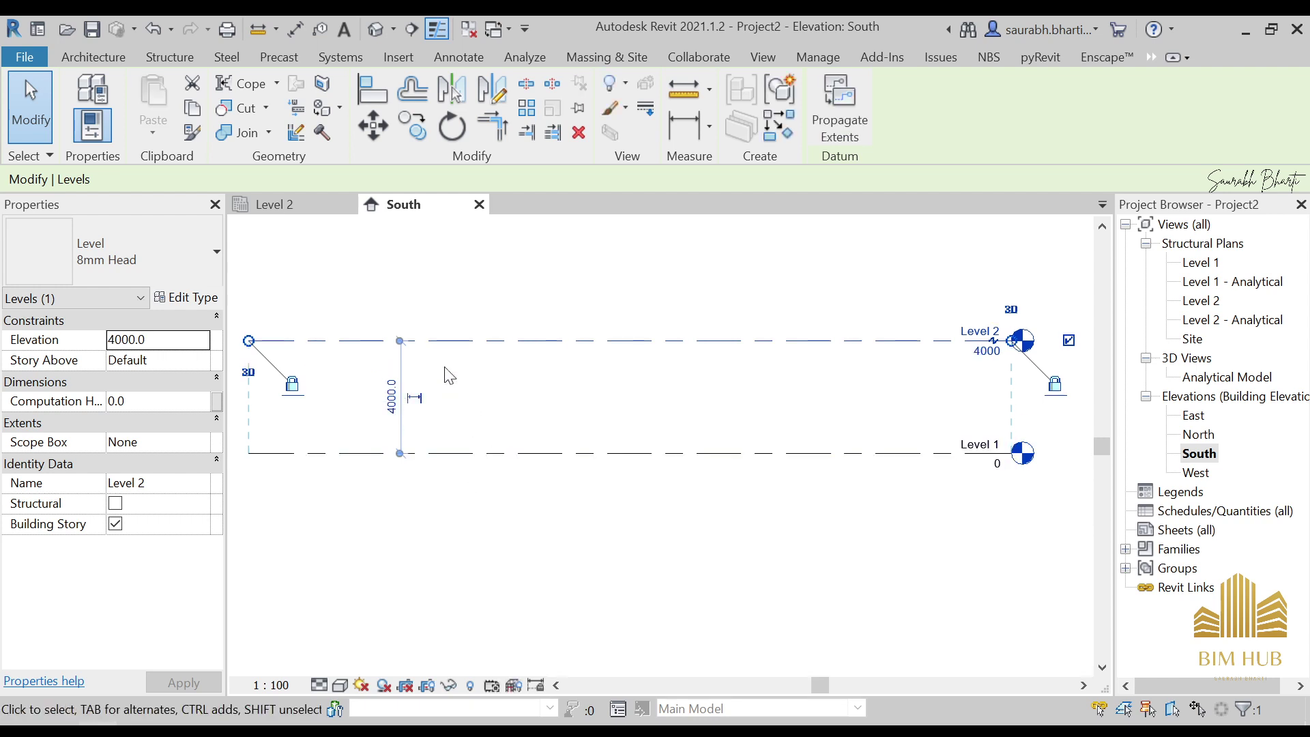
left_click(535, 418)
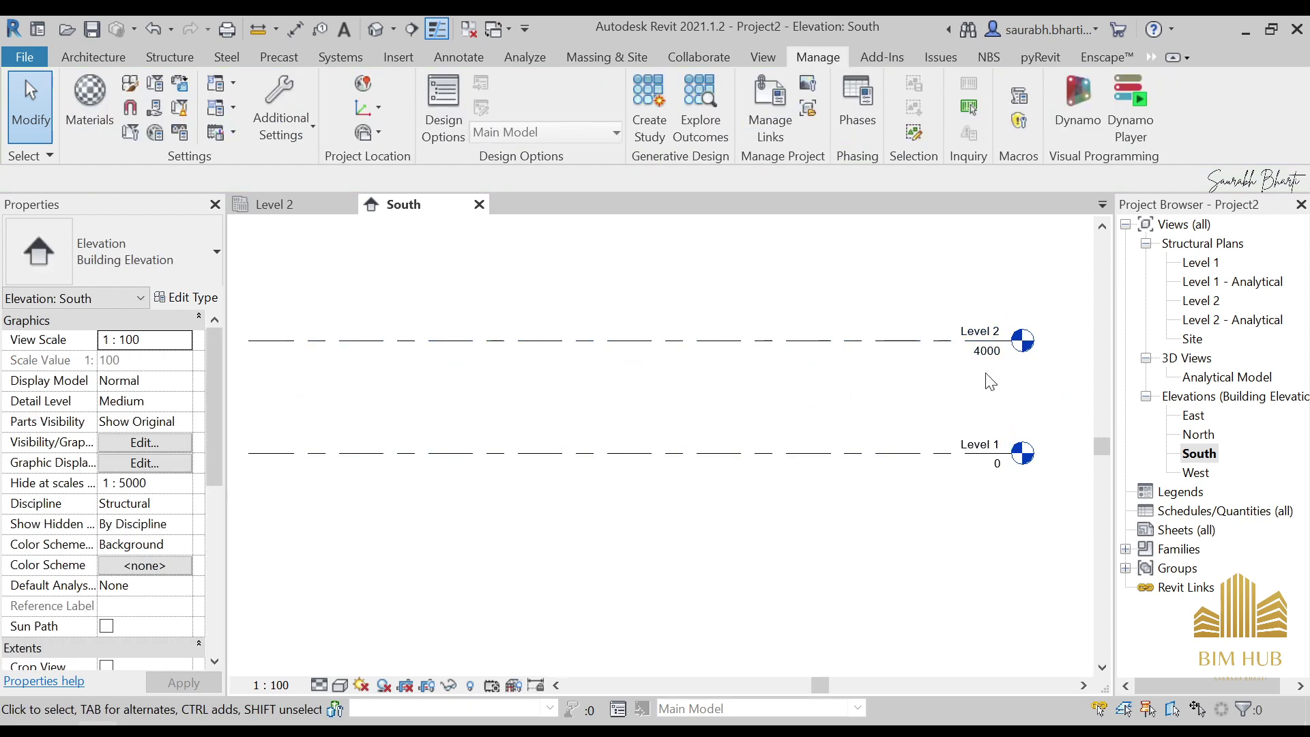
Shift Level 2's head slightly below its line and set the level's elevation to 5500.
left_click(993, 354)
left_click_drag(994, 356, 993, 366)
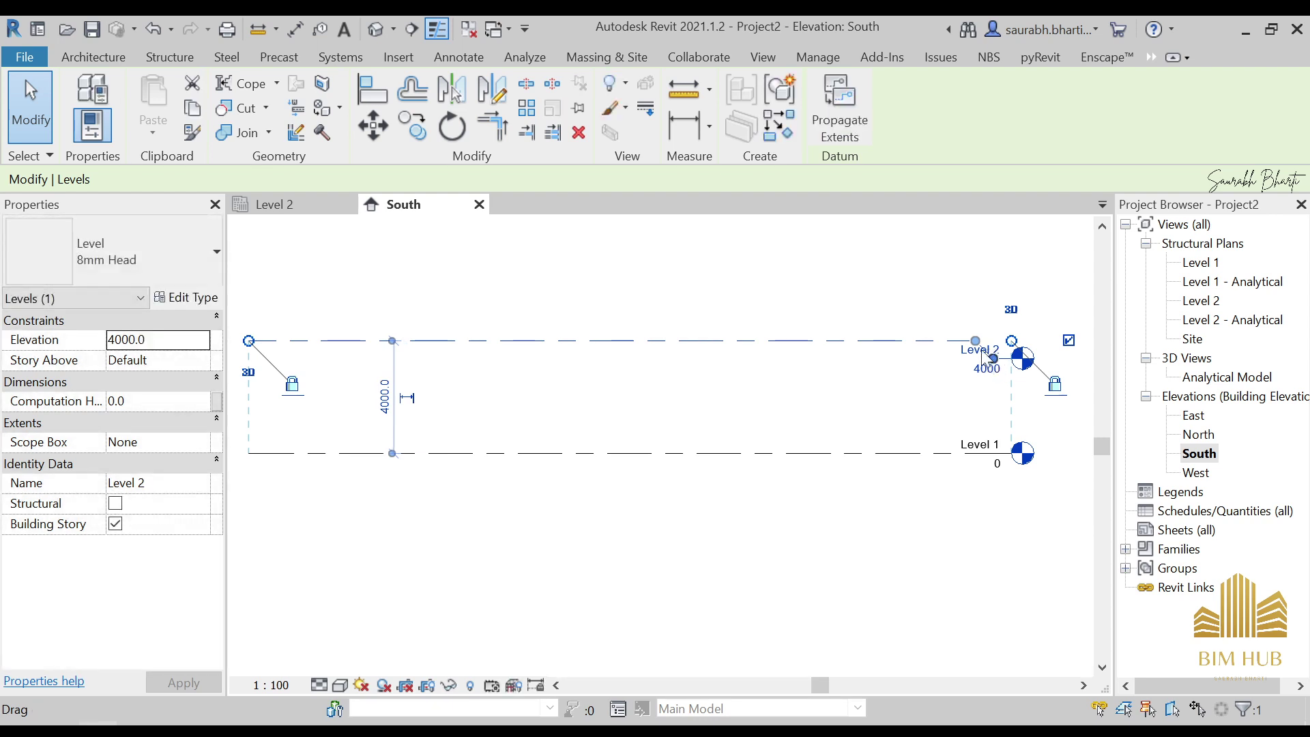
left_click(992, 367)
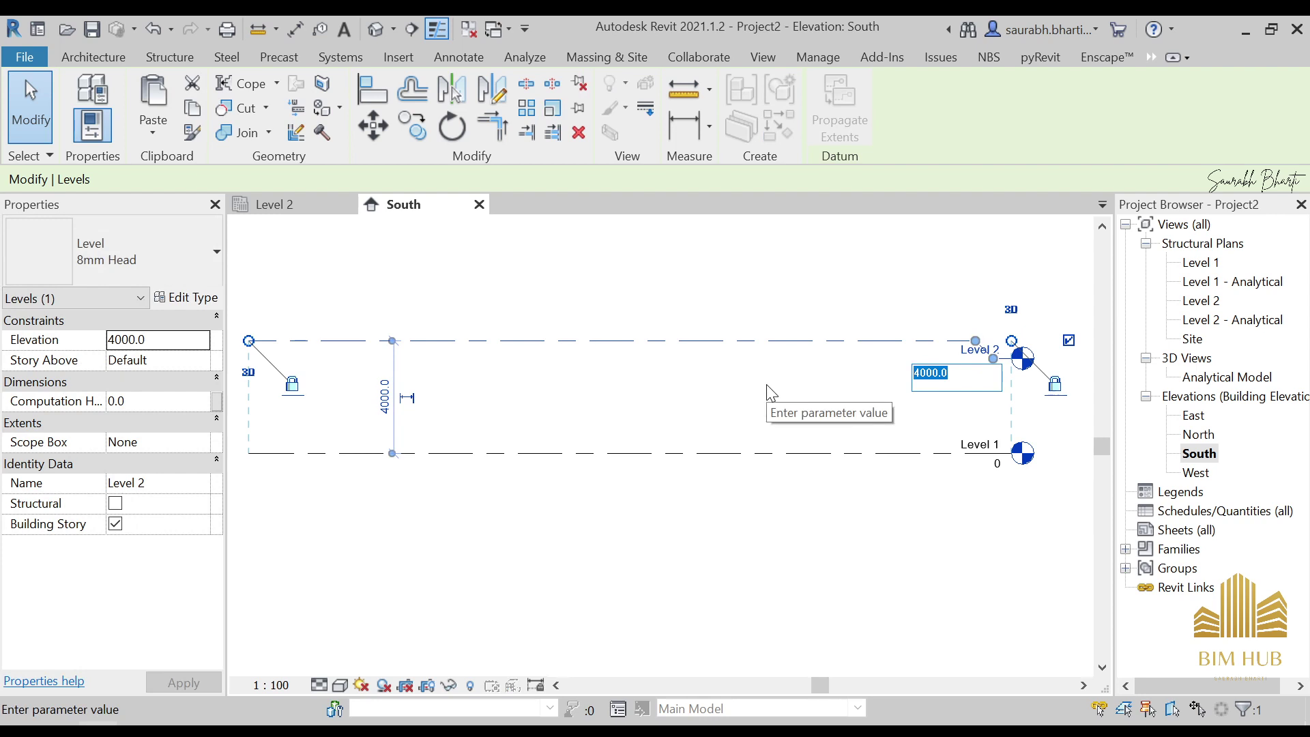
type("5500")
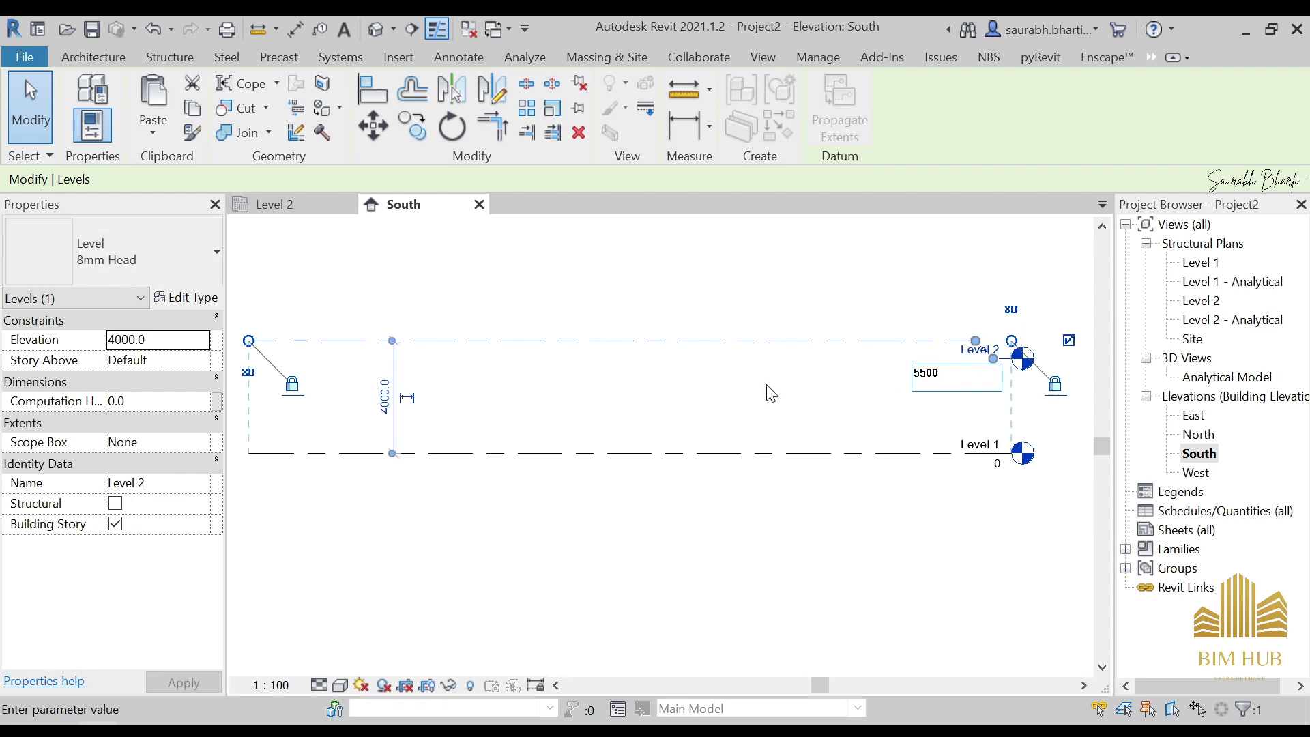
key("Return")
scroll(725, 341, "down", 2)
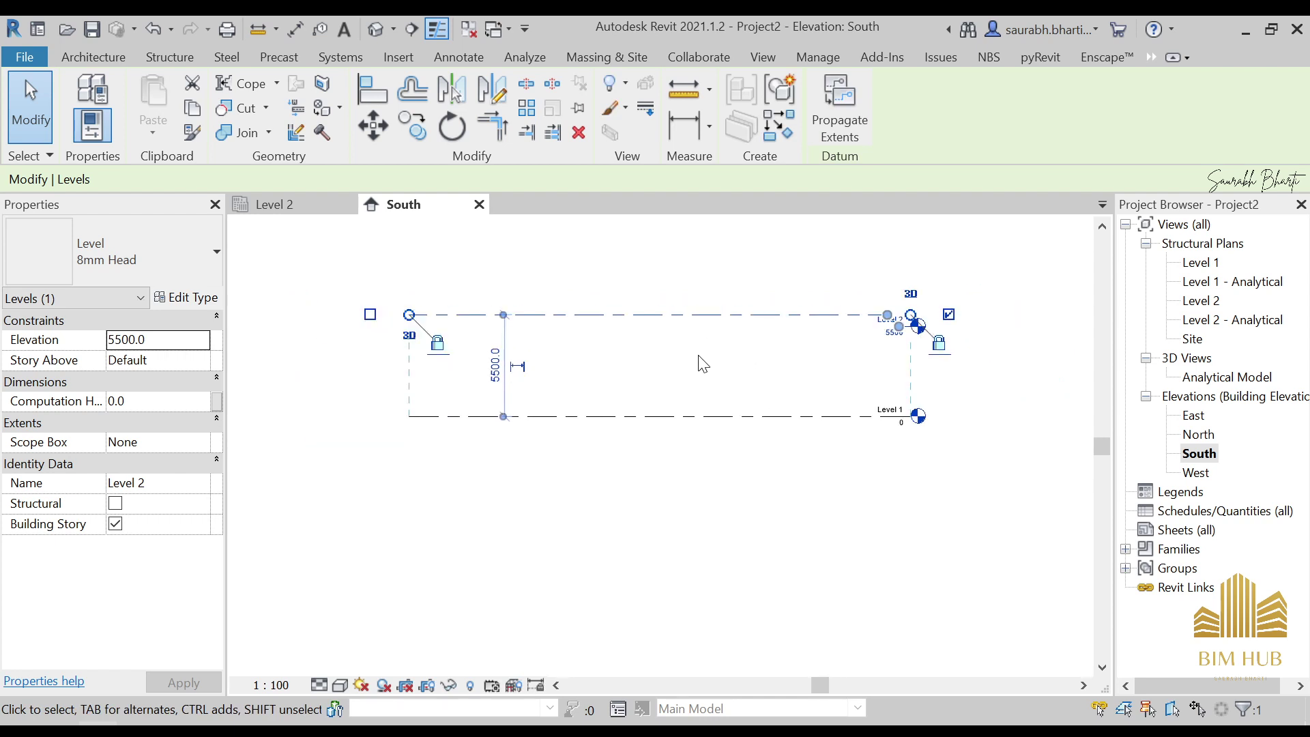
left_click(702, 365)
left_click(637, 355)
scroll(713, 341, "down", 1)
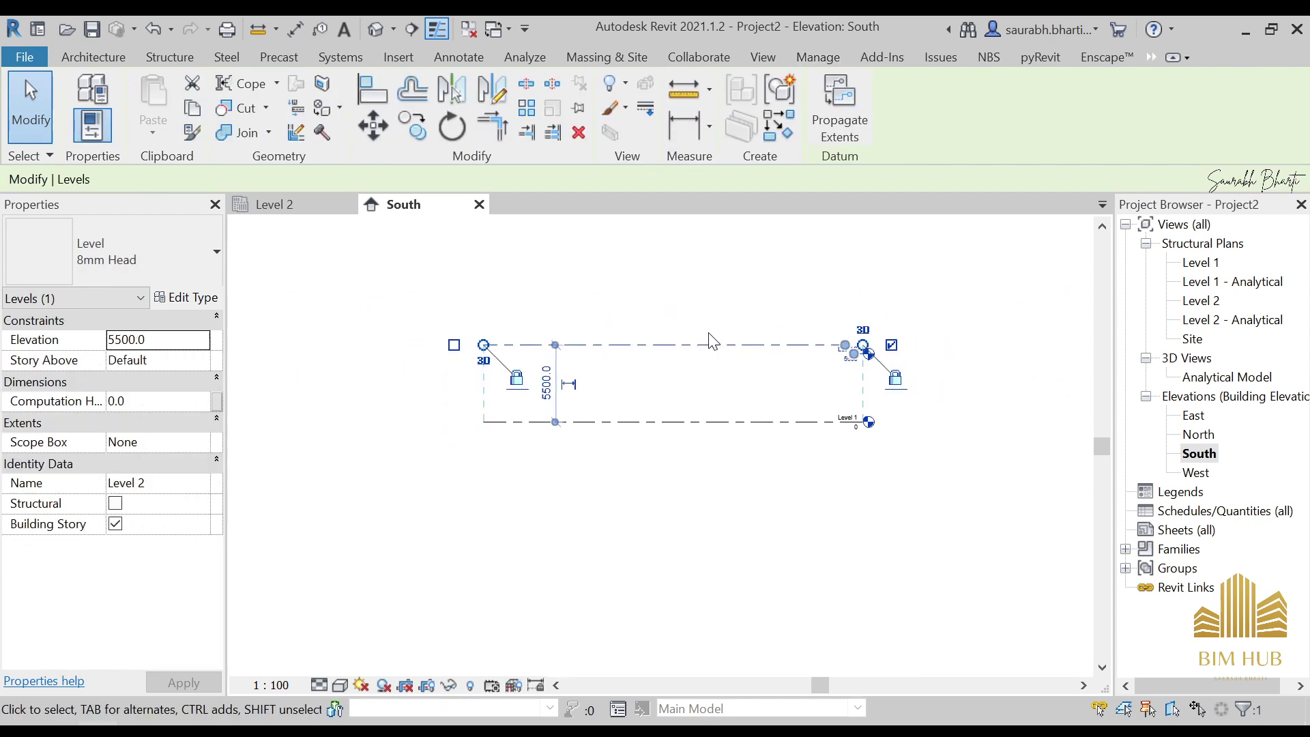
left_click(693, 305)
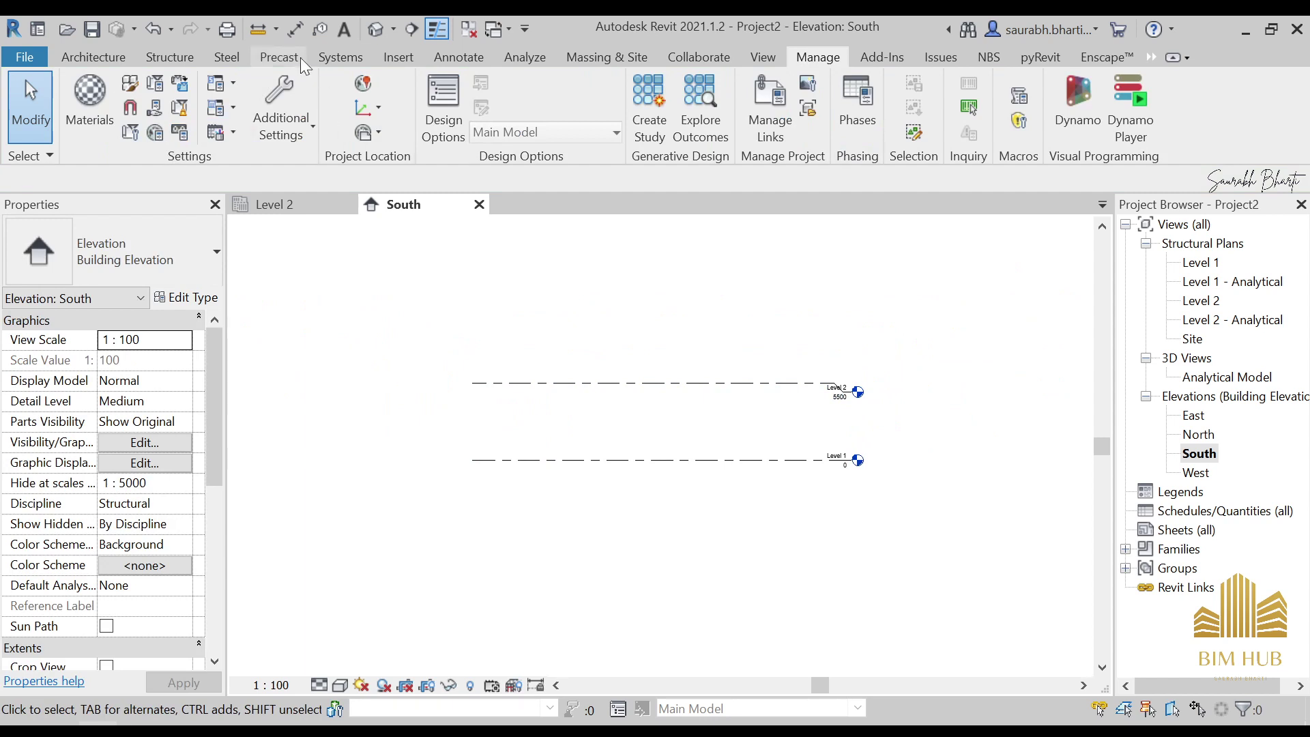
left_click(97, 60)
left_click(171, 60)
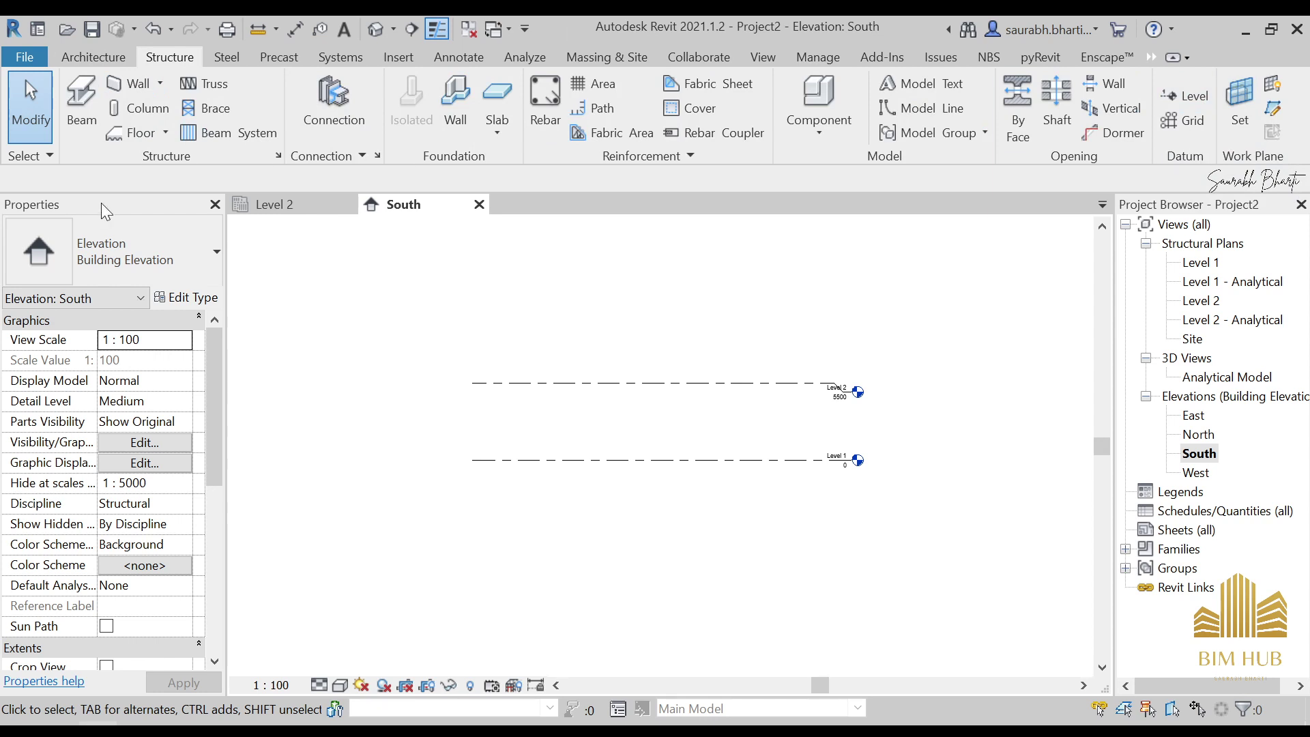
left_click(80, 56)
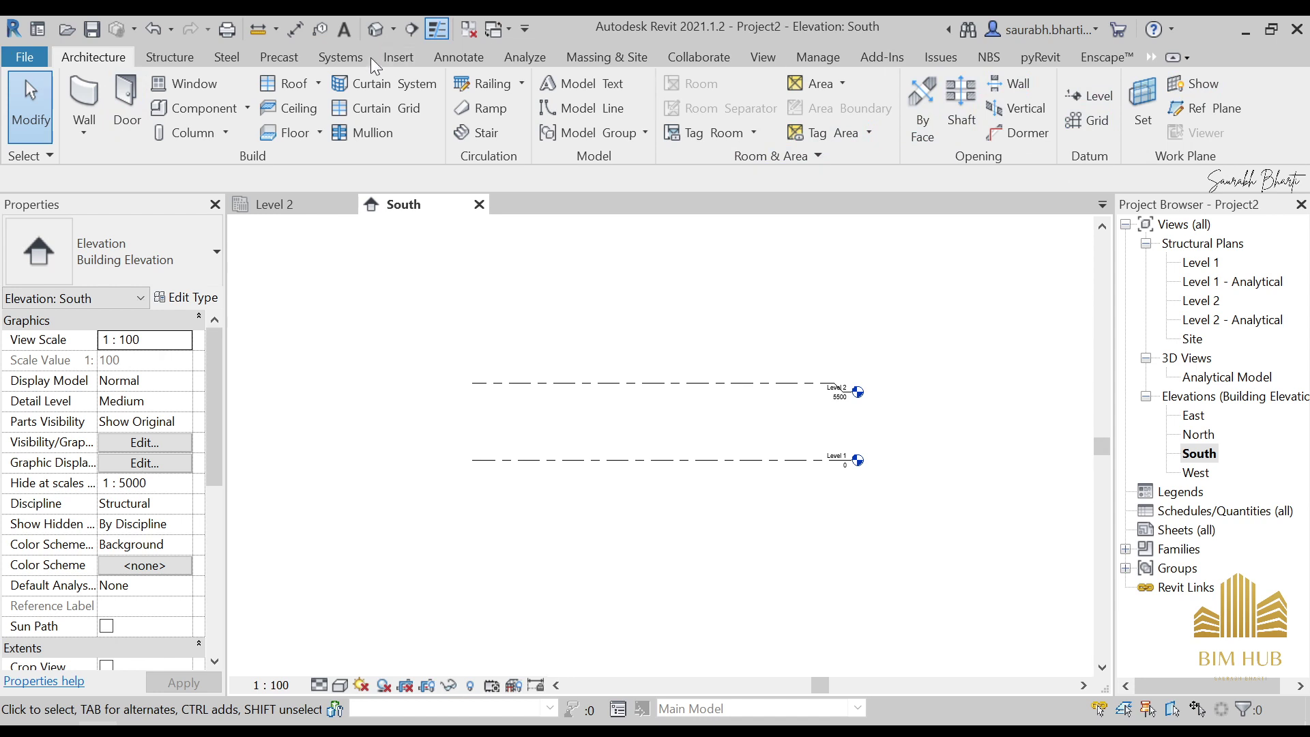
Start placing levels in the South elevation with Pick Lines and review which plan view types new levels create.
left_click(170, 56)
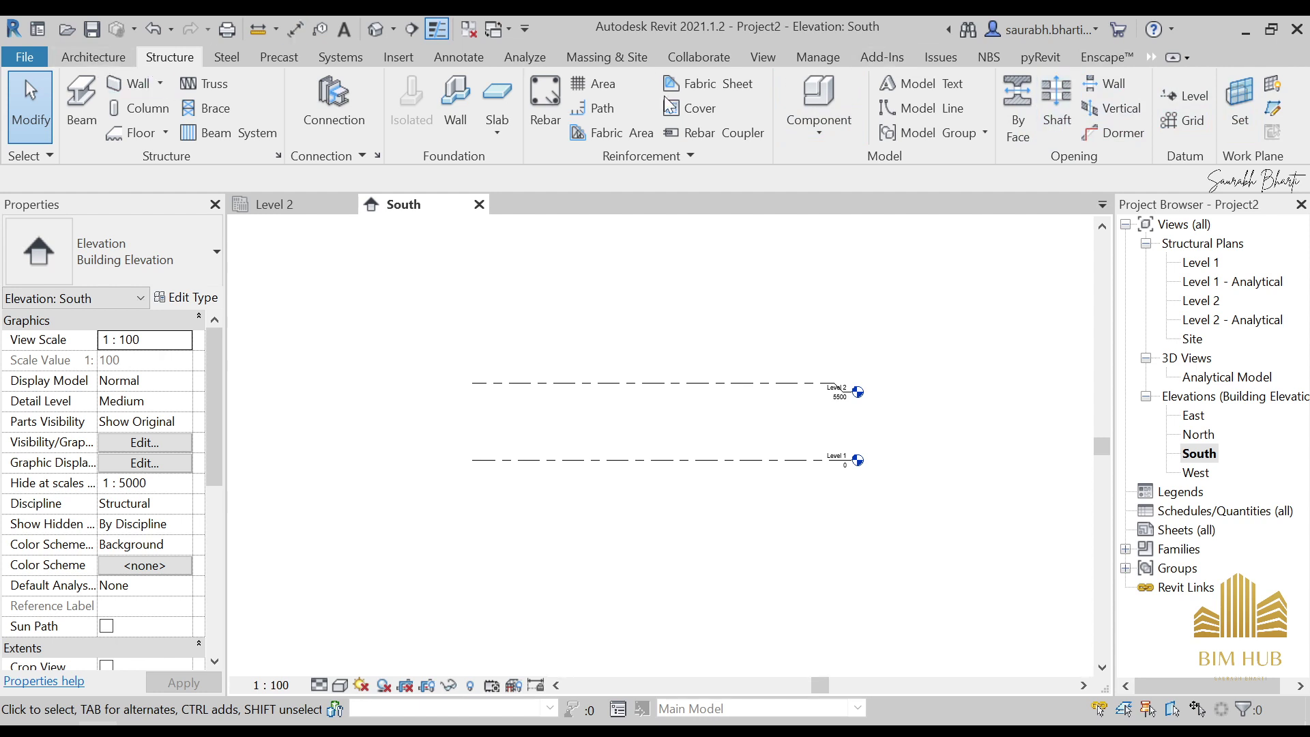
scroll(810, 423, "up", 2)
middle_click_drag(810, 418, 821, 442)
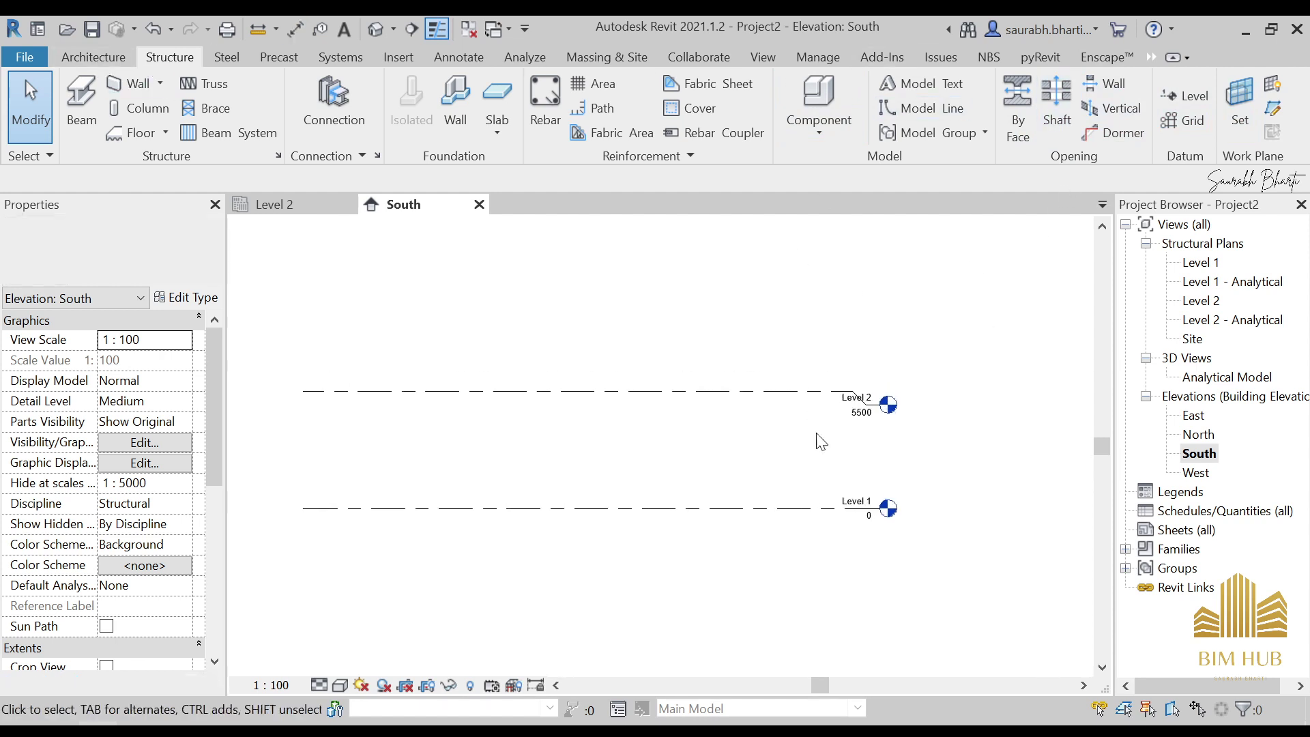
left_click(1185, 96)
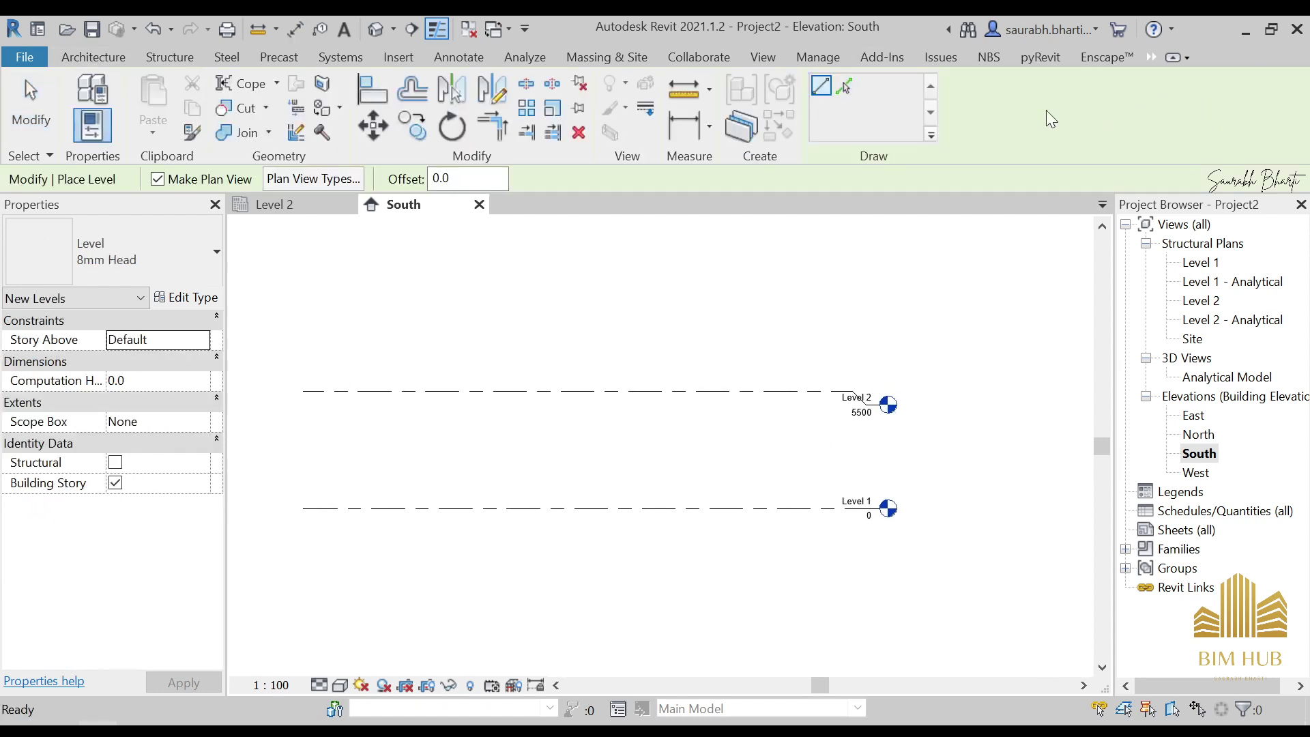
left_click(845, 85)
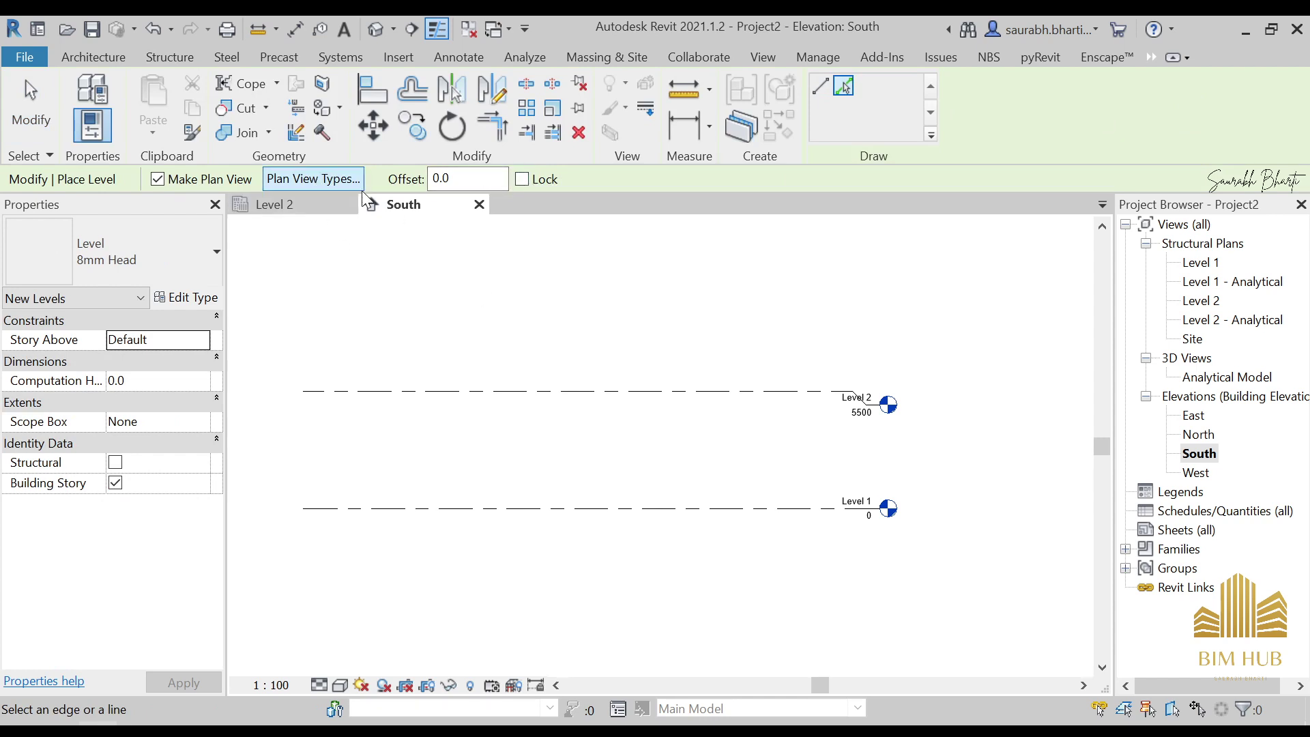
left_click(297, 179)
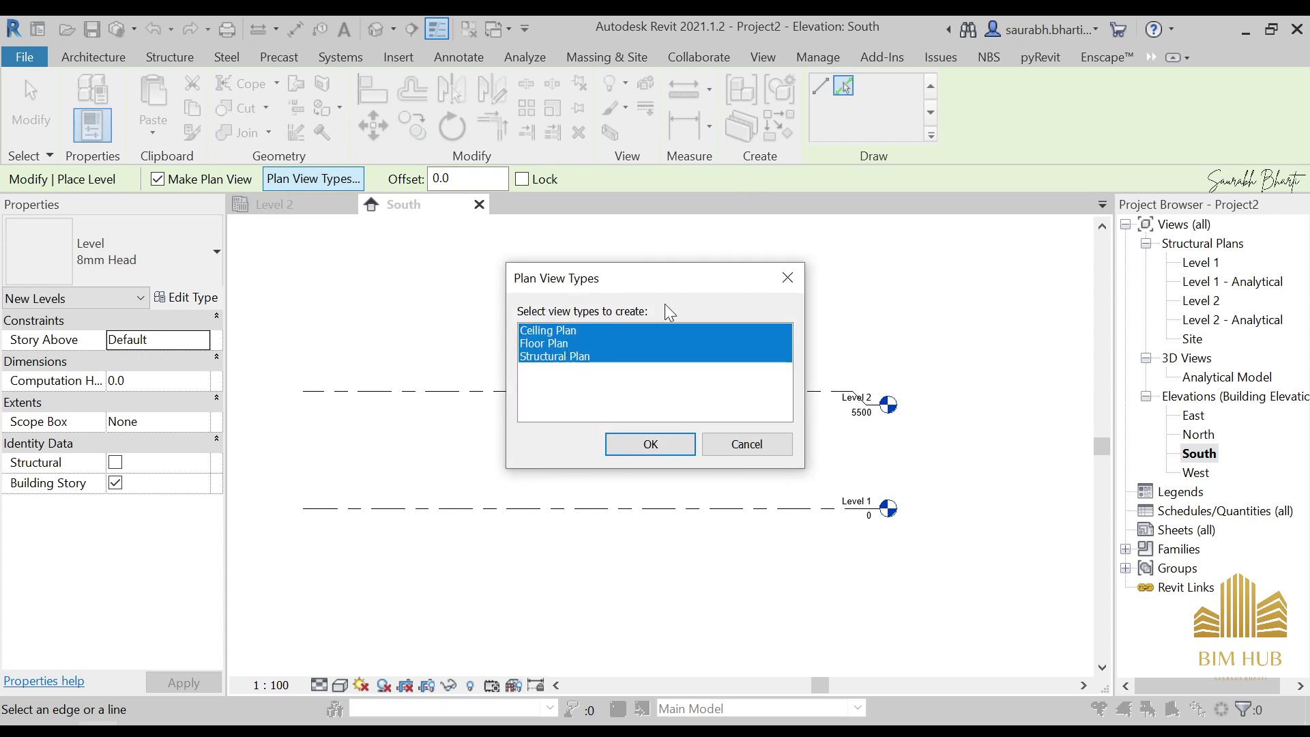
left_click(786, 280)
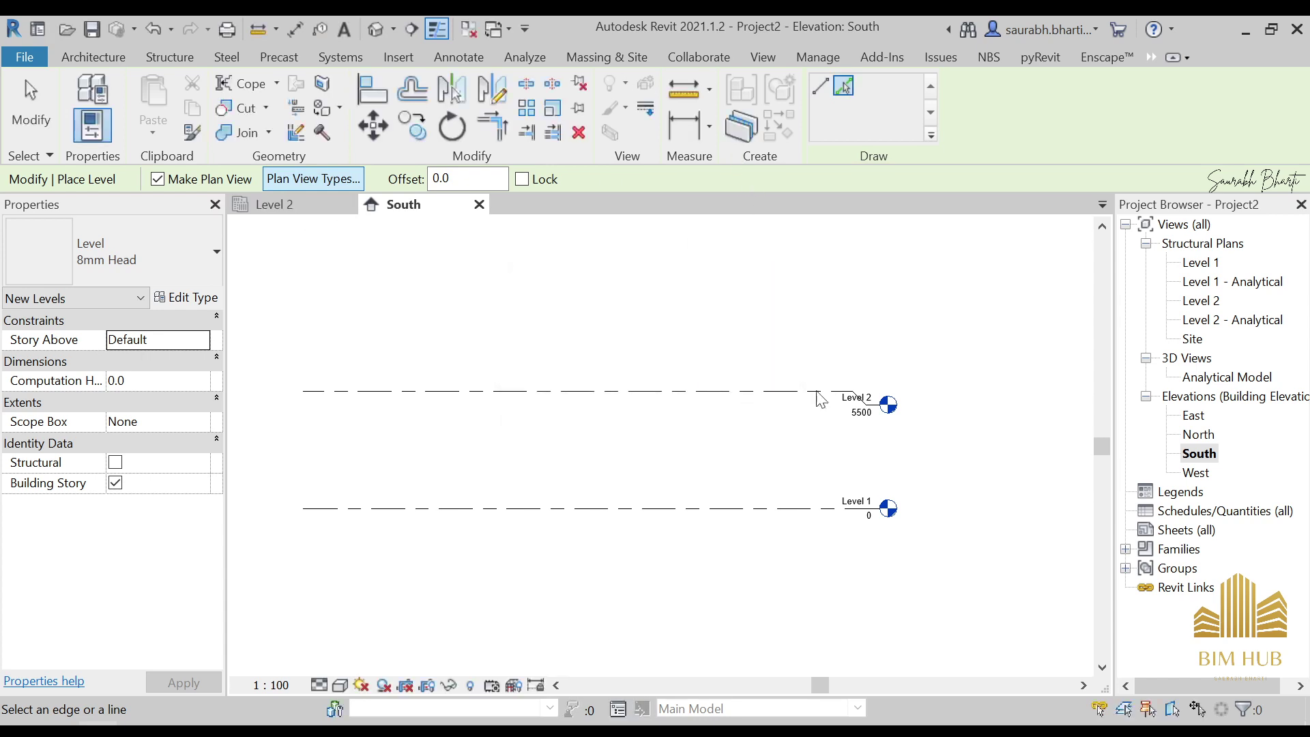
Create a level at an offset of 1000 by picking Level 2, and undo it.
double_click(467, 179)
type("100")
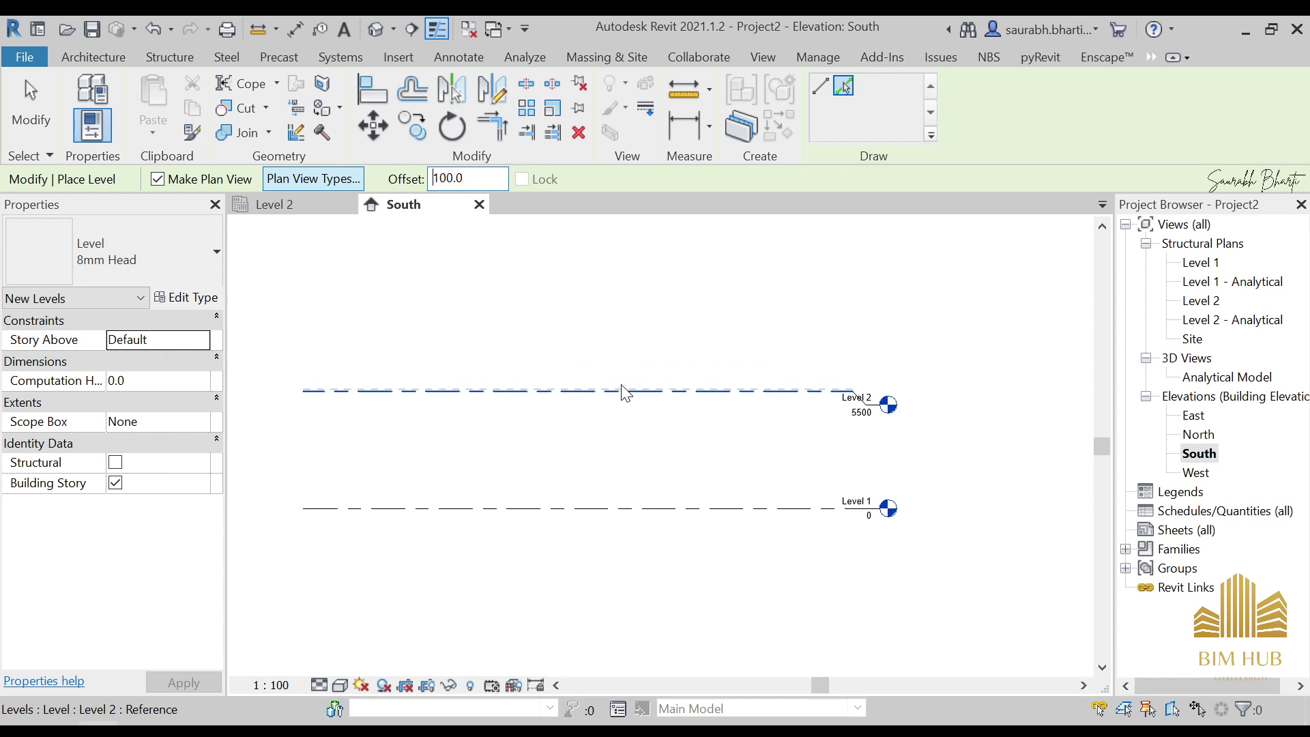
type("0")
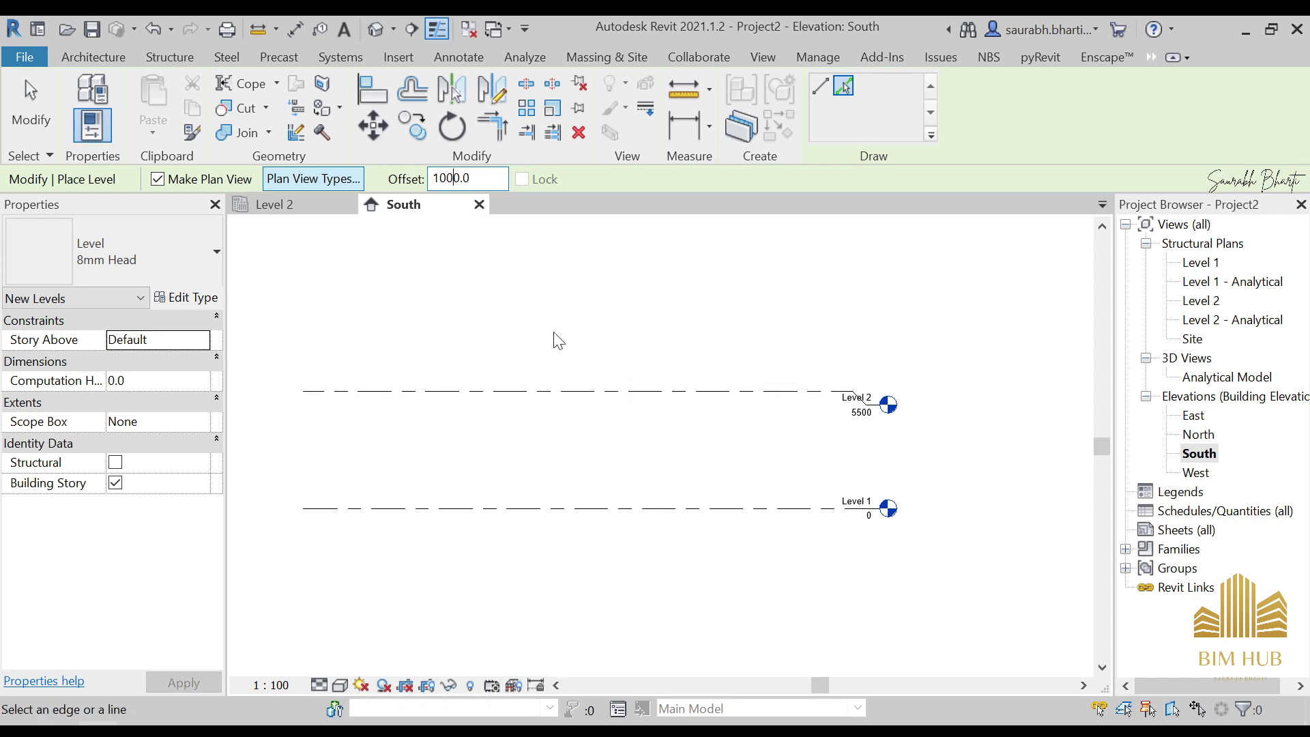
left_click(600, 388)
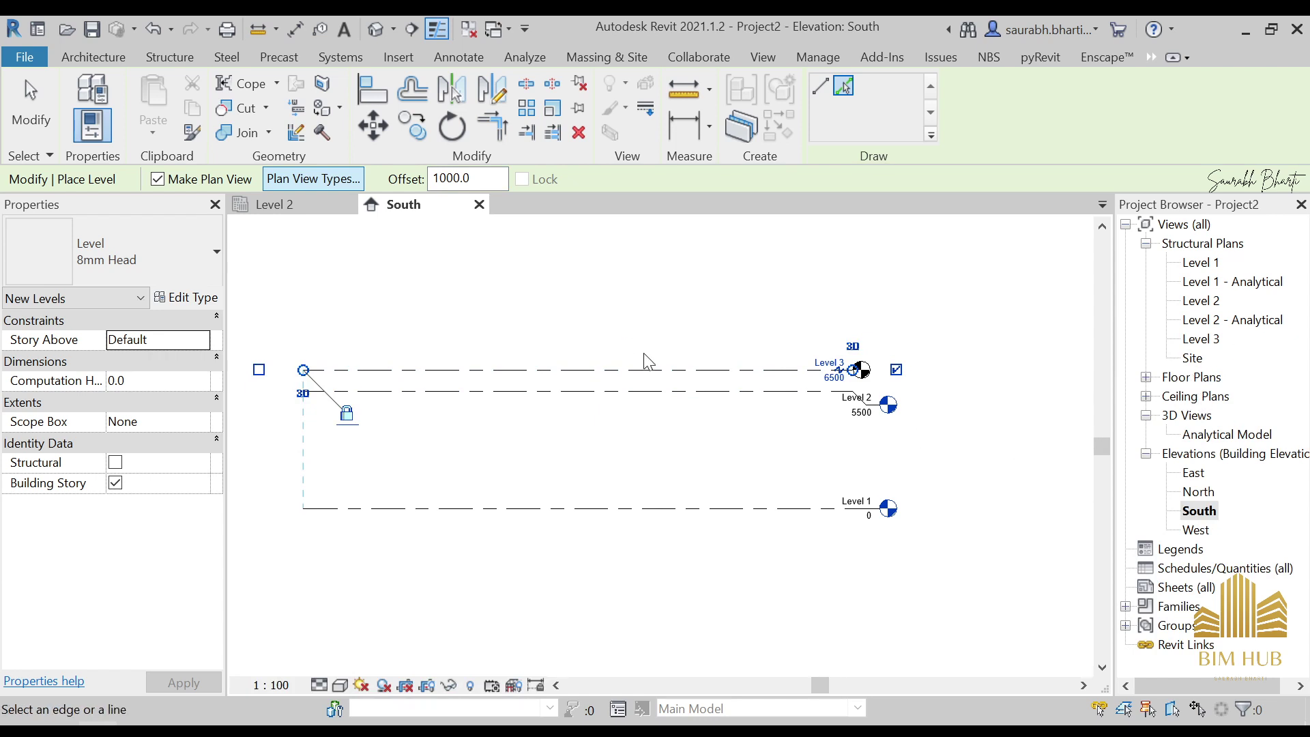
key("ctrl+z")
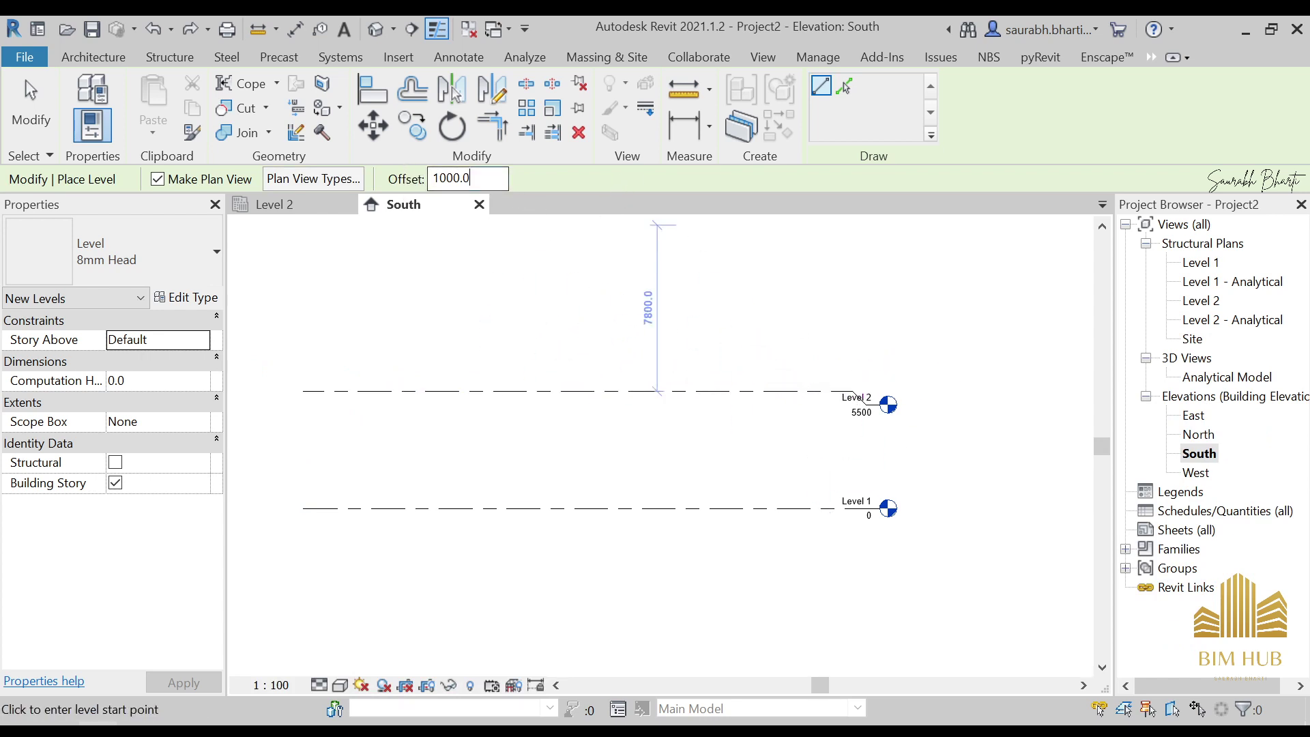
Set the offset for new levels to 3600 and limit their plan view types to Structural Plan only.
left_click_drag(474, 179, 379, 175)
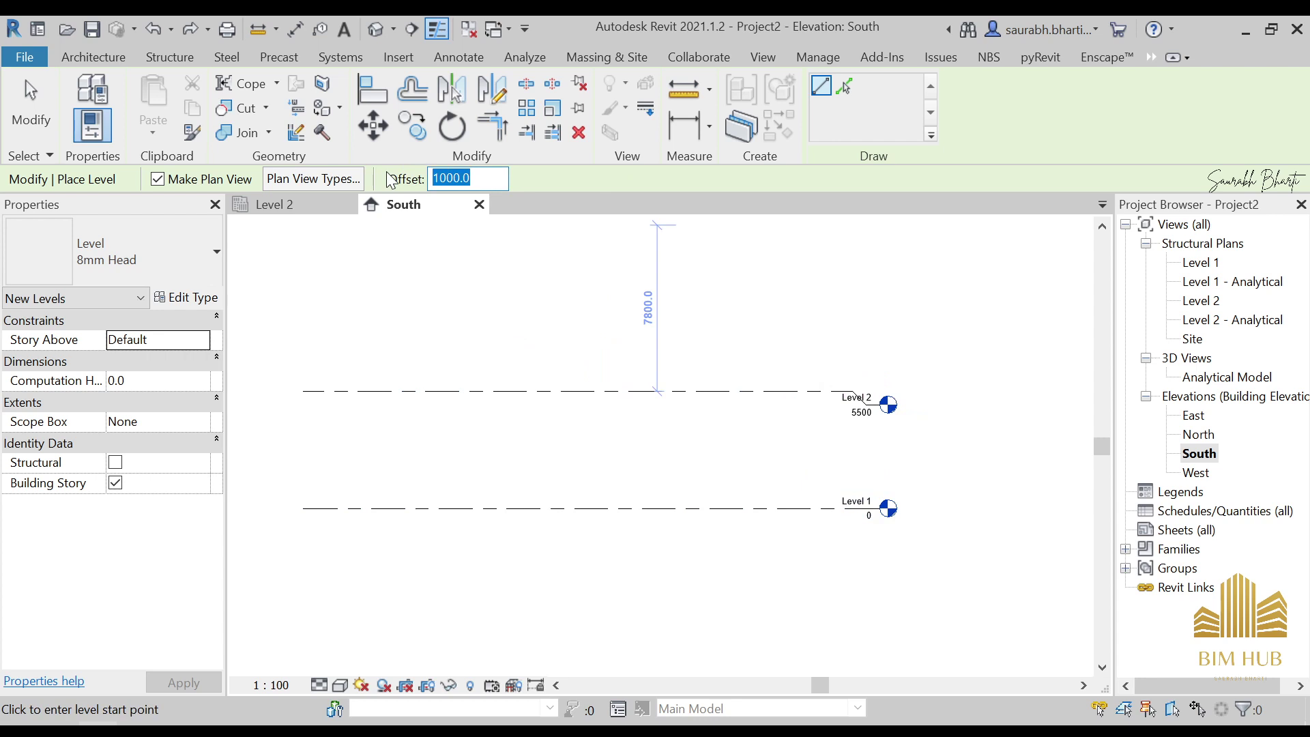
type("3600")
key("Return")
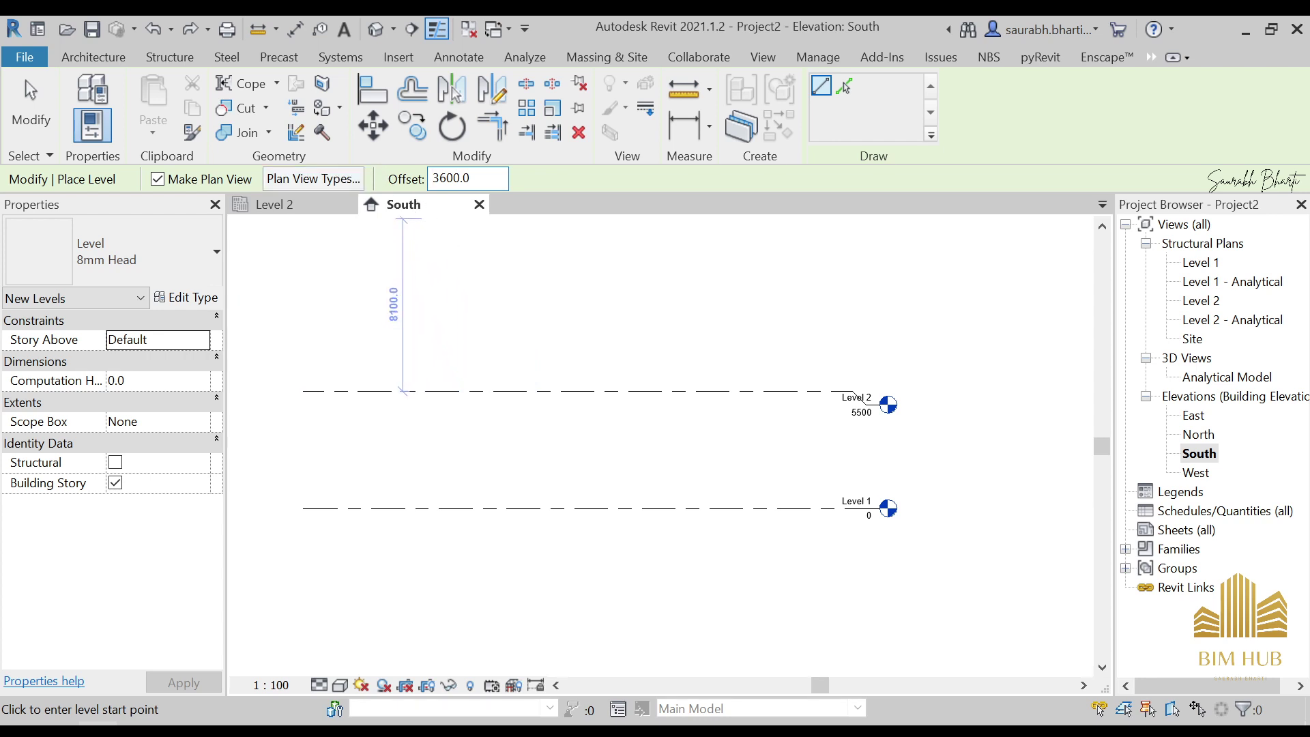
left_click(350, 179)
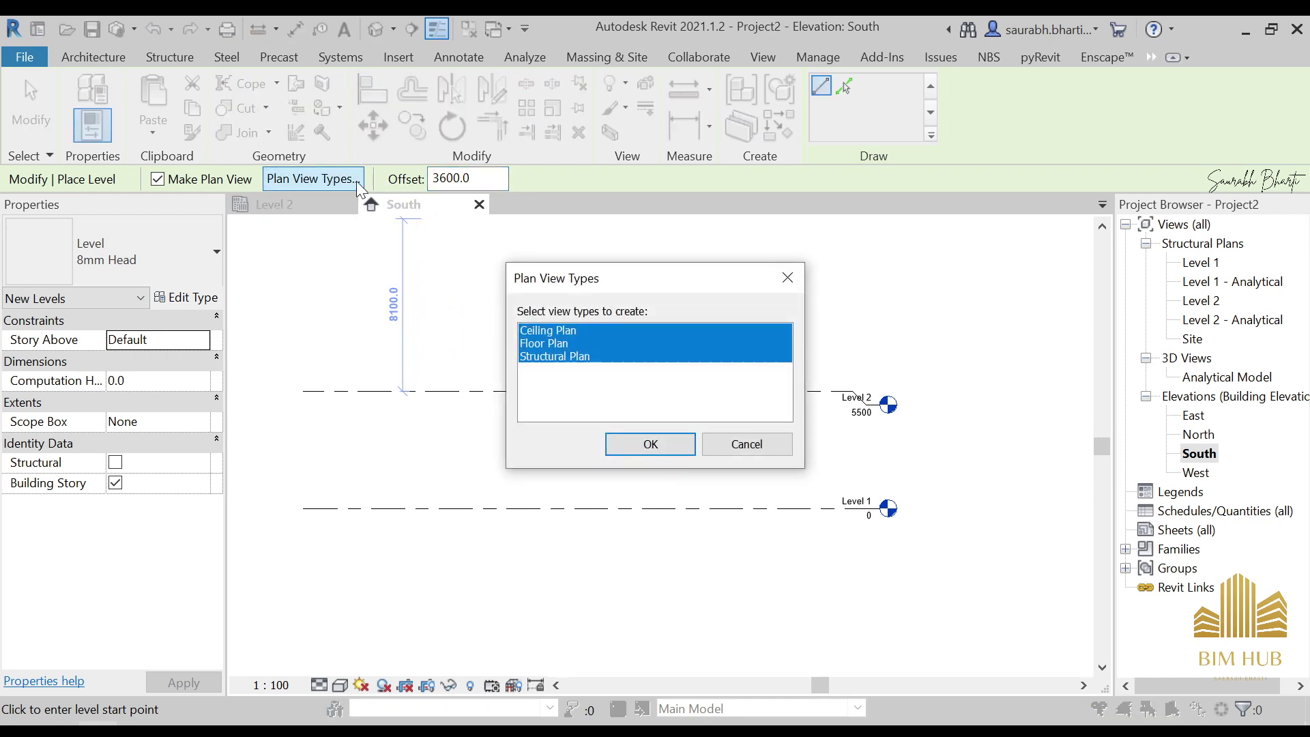
left_click(594, 330, "ctrl")
left_click(586, 341, "ctrl")
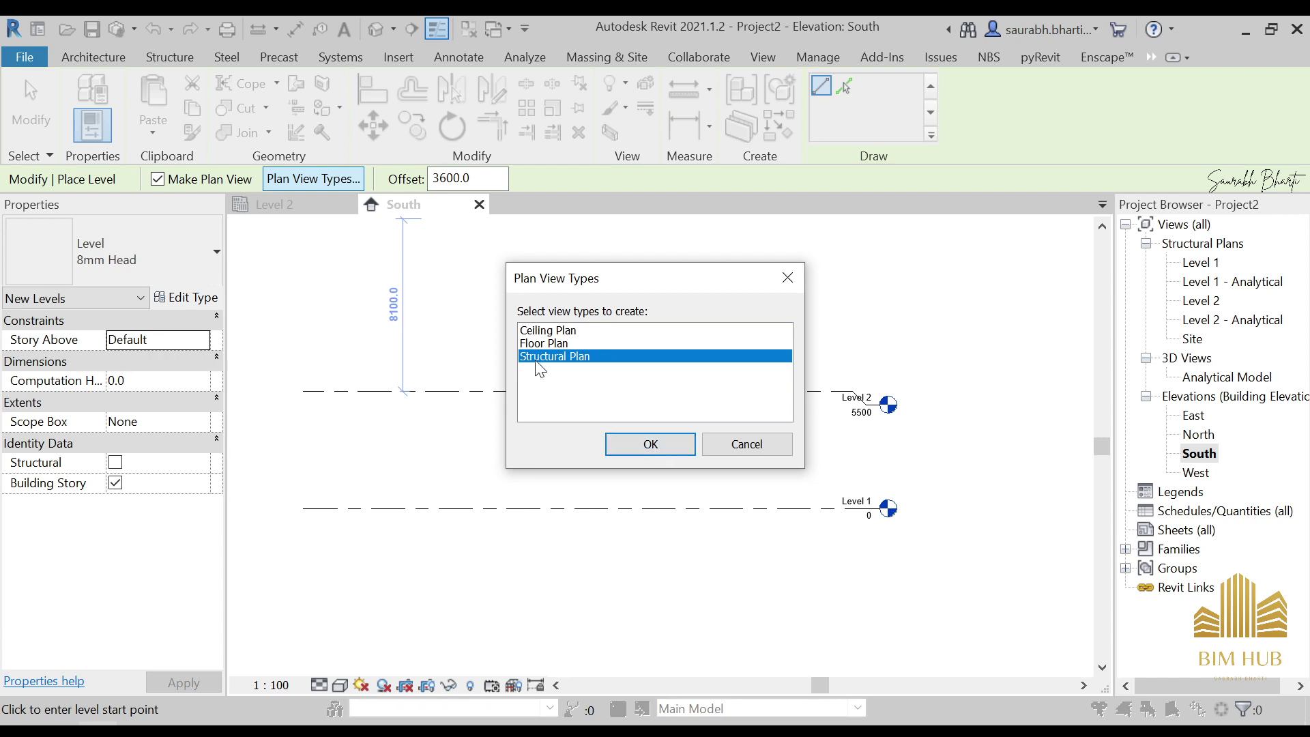
left_click(633, 442)
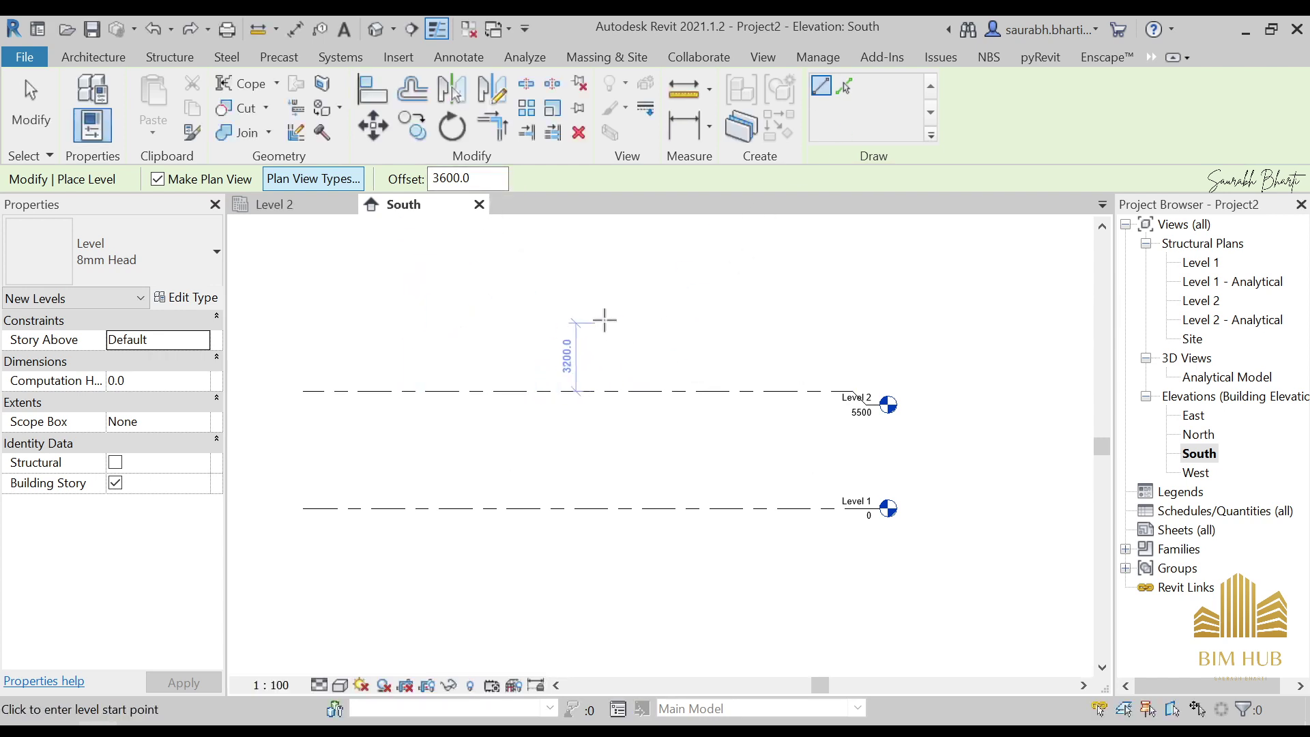
Try to draw a level line above Level 2 with the 3600 offset, and recheck the selected plan view type.
left_click(331, 284)
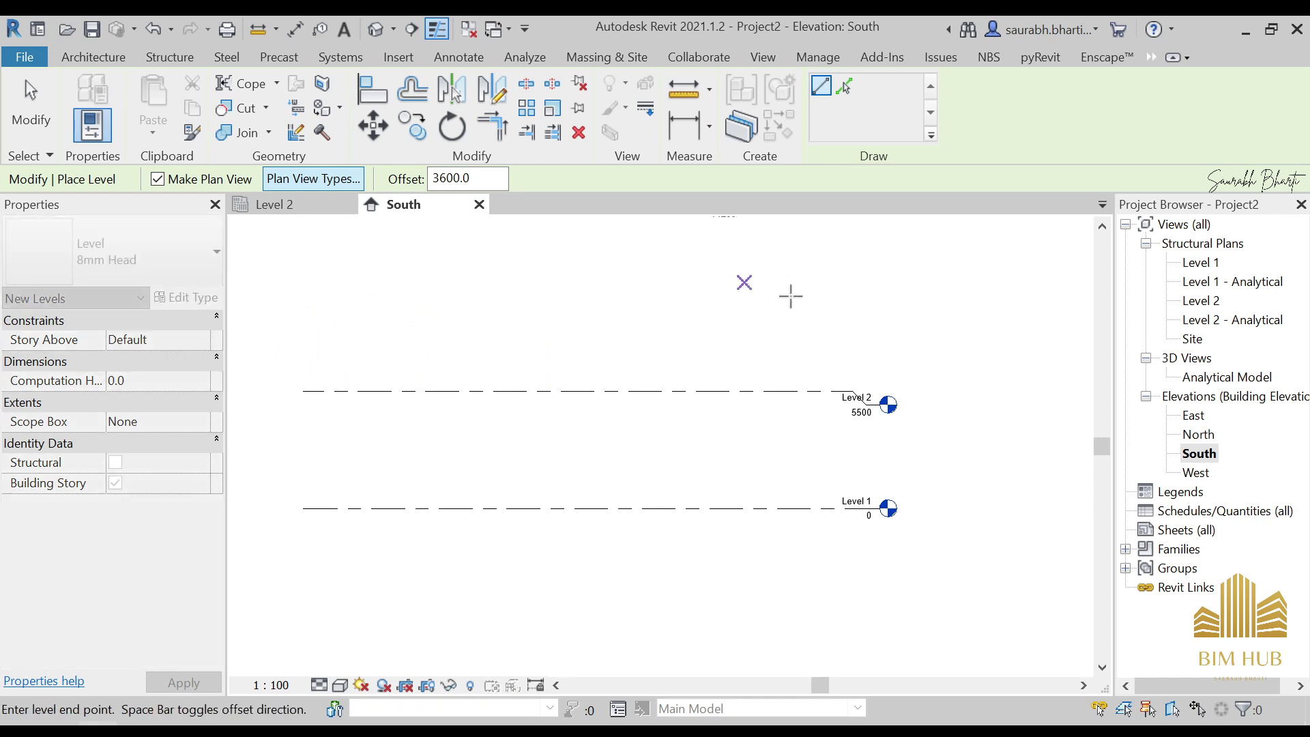
left_click(871, 285)
scroll(518, 280, "down", 2)
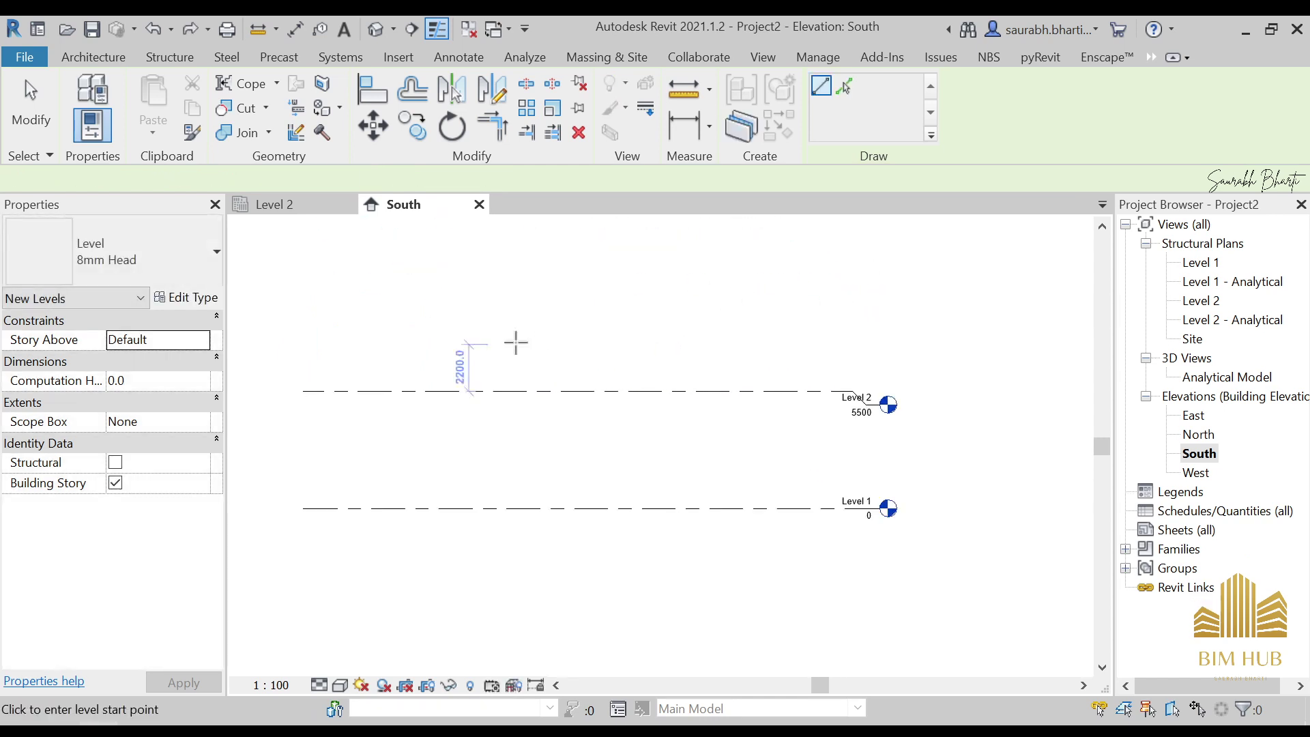
left_click(327, 180)
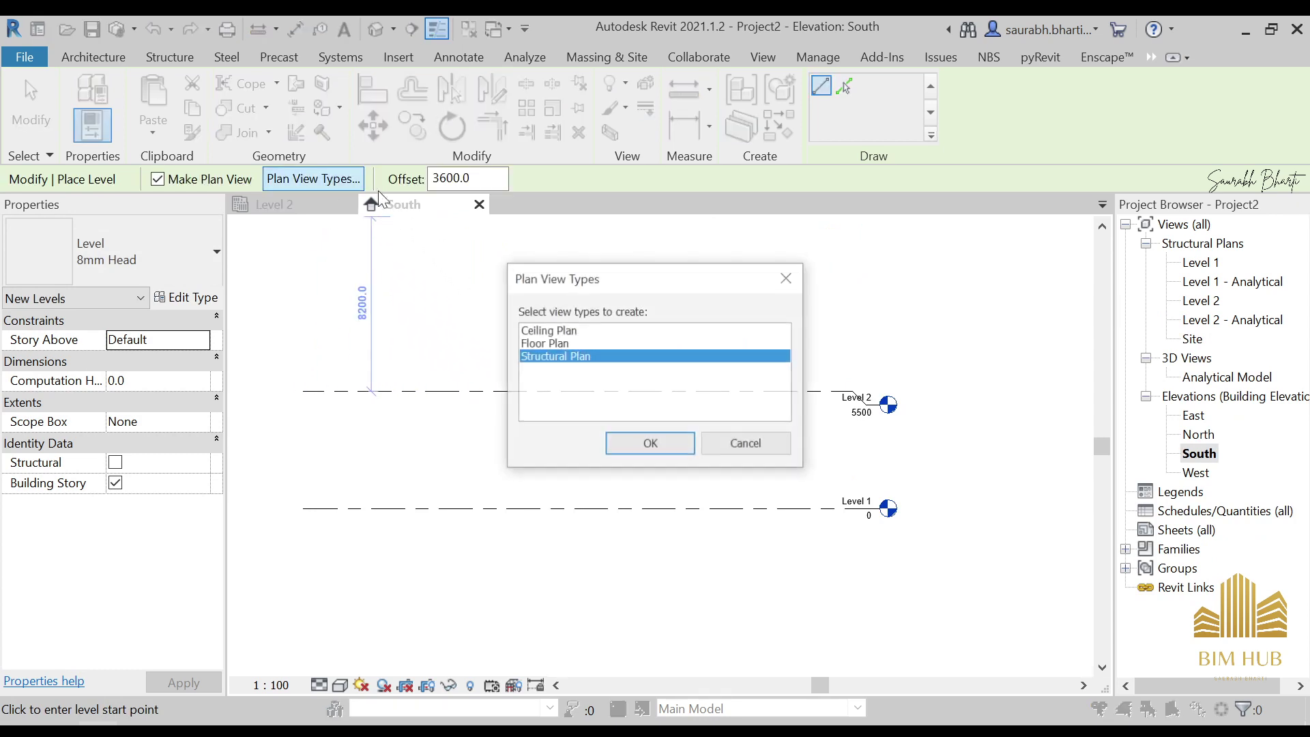
left_click(647, 444)
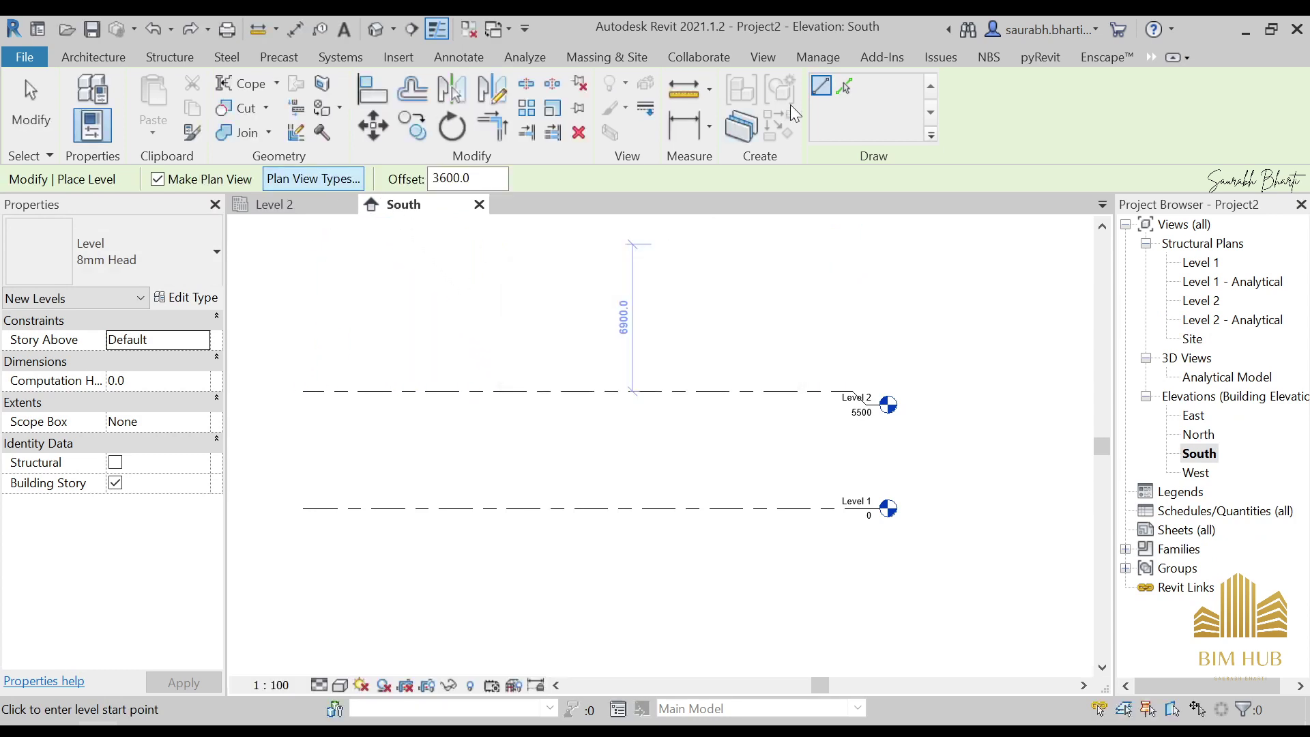
Create a new level 3600 above Level 2 by picking Level 2's line.
left_click(846, 85)
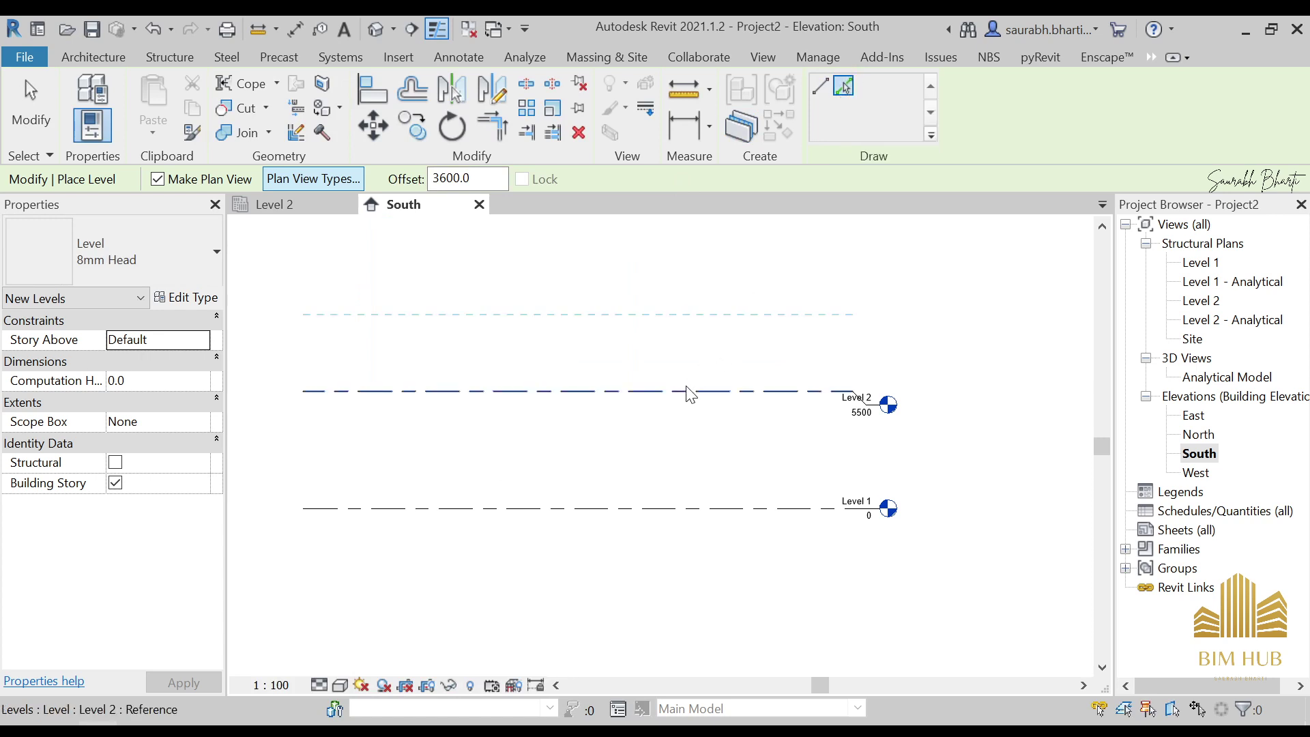
middle_click_drag(655, 321, 718, 330)
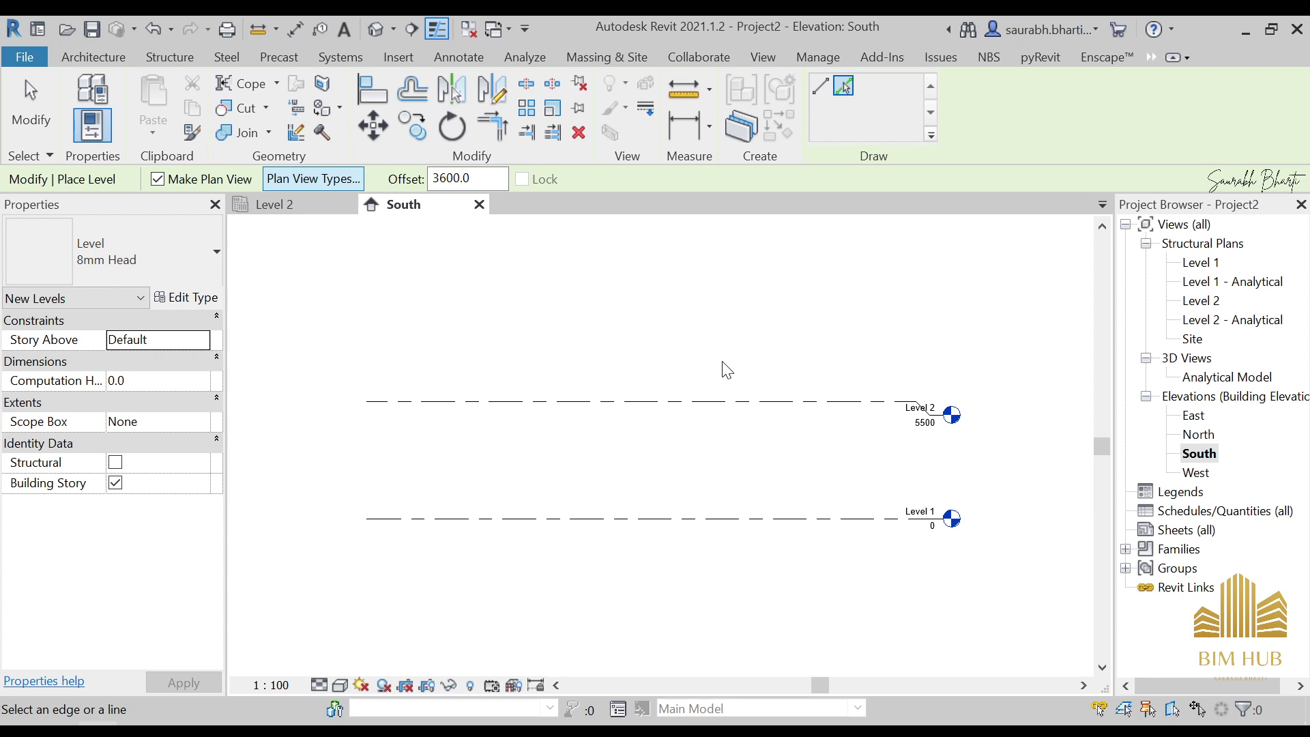
left_click(716, 399)
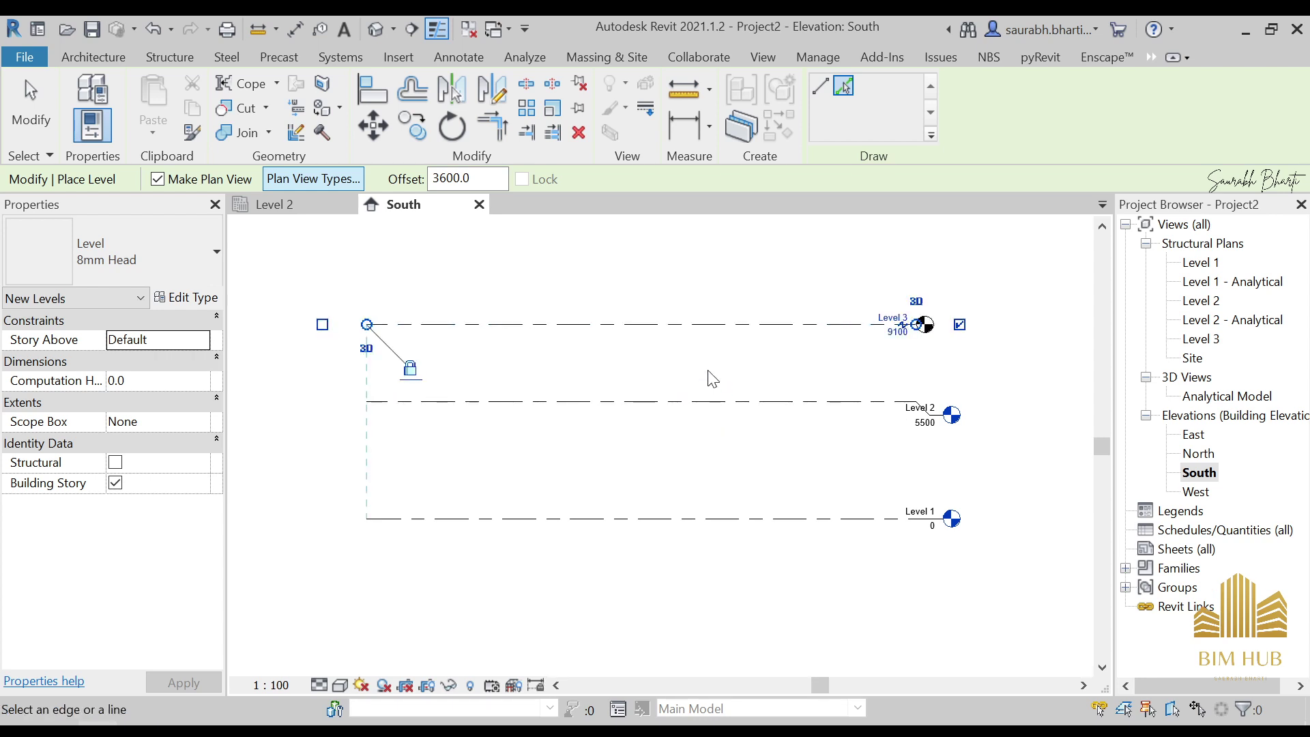
Extend Level 3's head end so that it aligns with the ends of Level 1 and Level 2.
middle_click_drag(790, 375, 720, 380)
scroll(818, 328, "up", 4)
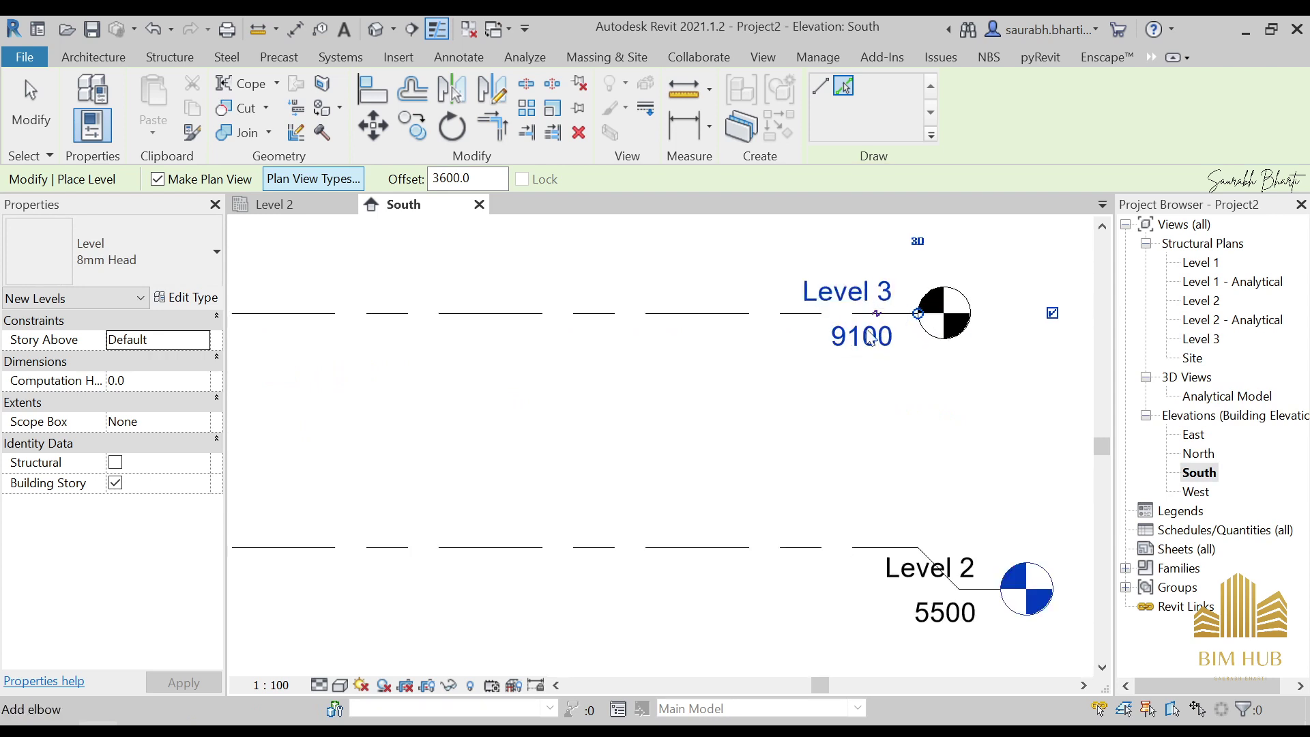
scroll(685, 351, "down", 4)
scroll(685, 357, "up", 1)
scroll(648, 374, "down", 3)
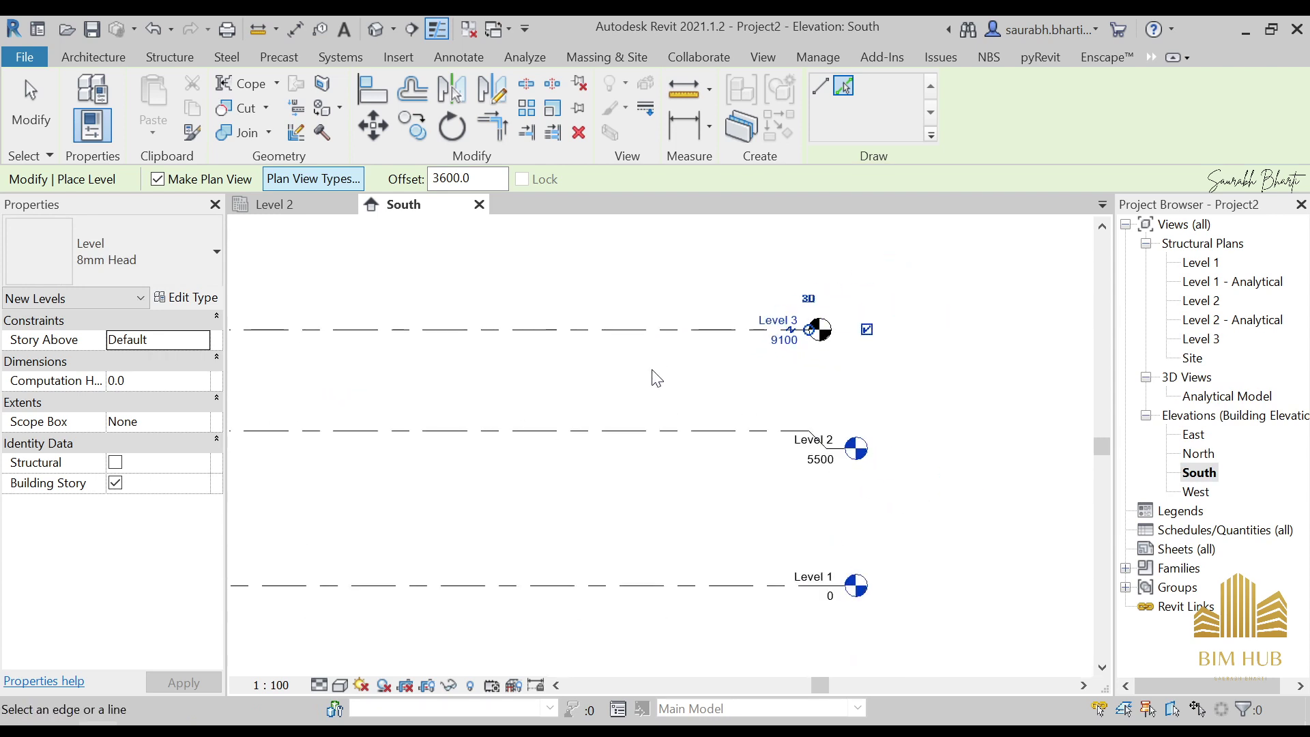
scroll(620, 383, "up", 3)
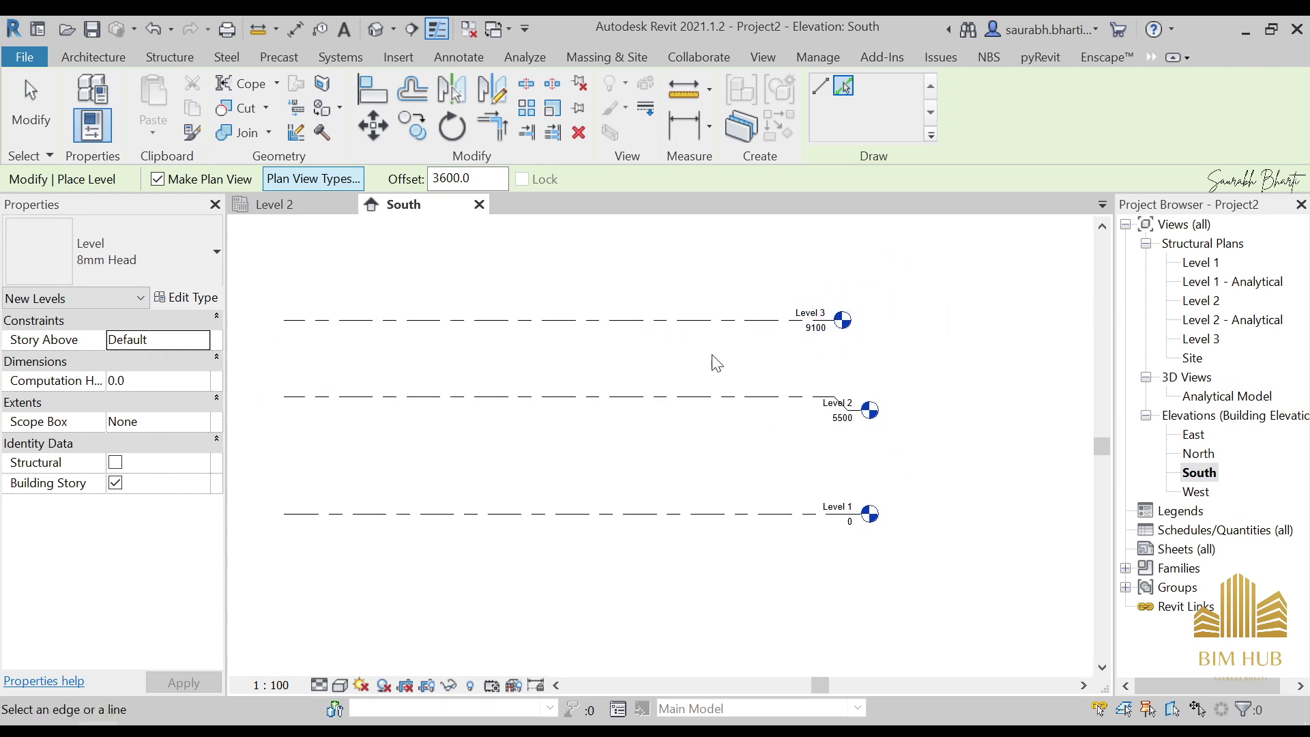
left_click(785, 320)
mouse_move(838, 325)
left_mouse_down()
mouse_move(863, 320)
mouse_move(826, 320)
left_mouse_up()
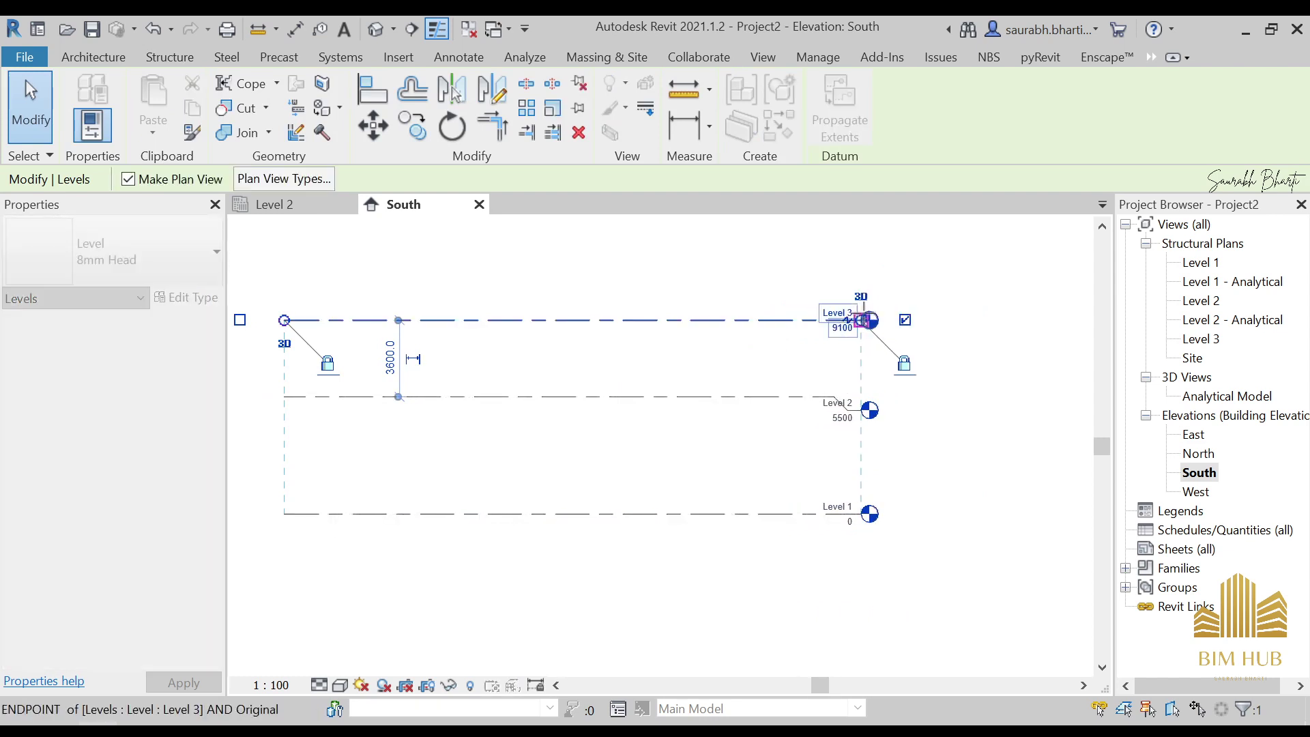
key("Escape")
Straighten Level 2's line by removing the elbow at its head, and clear the selection.
scroll(844, 418, "up", 4)
scroll(837, 390, "up", 1)
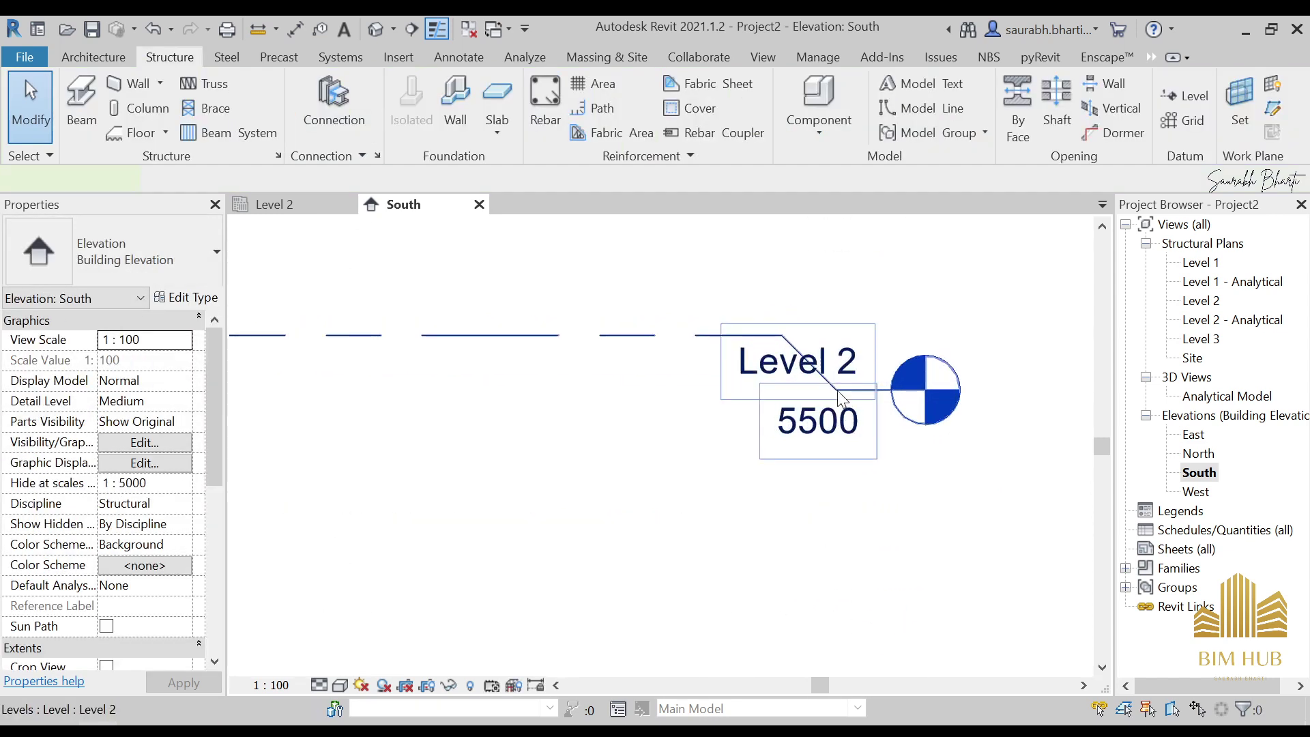
left_click(837, 390)
mouse_move(837, 391)
left_mouse_down()
mouse_move(852, 341)
mouse_move(822, 402)
left_mouse_up()
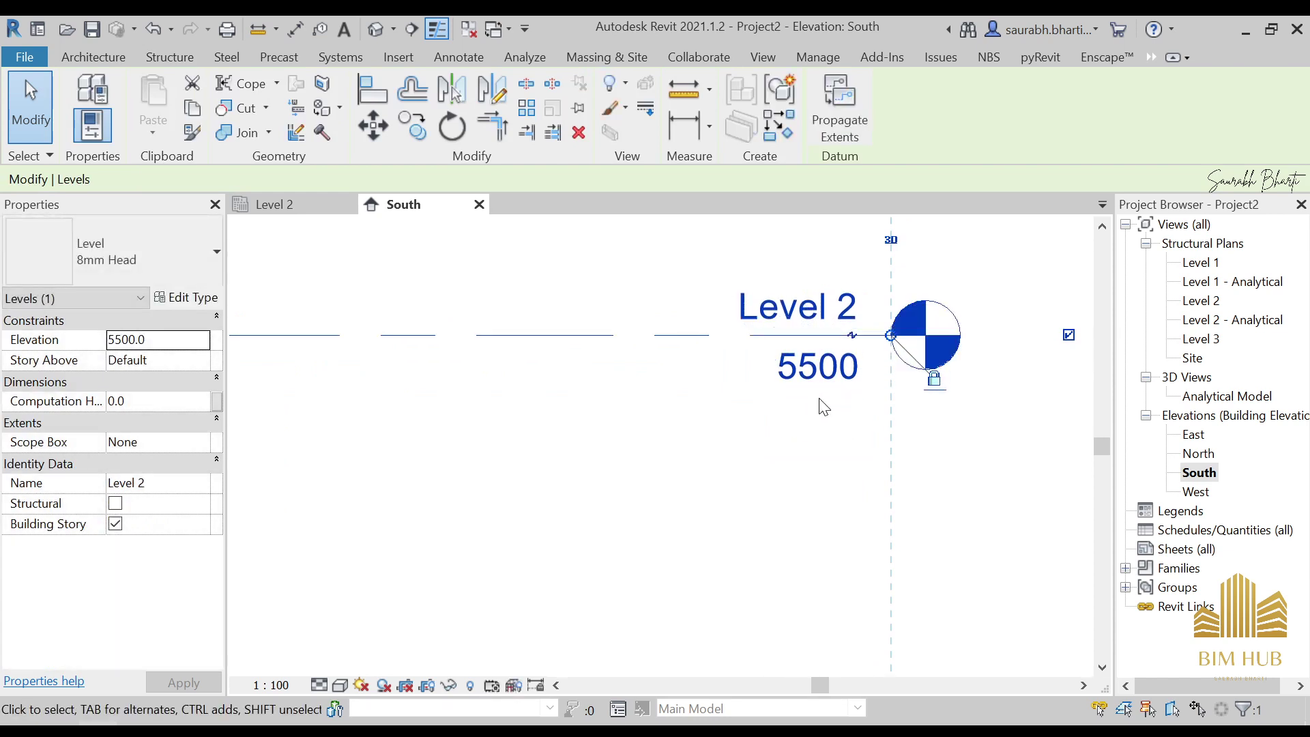
scroll(821, 403, "down", 4)
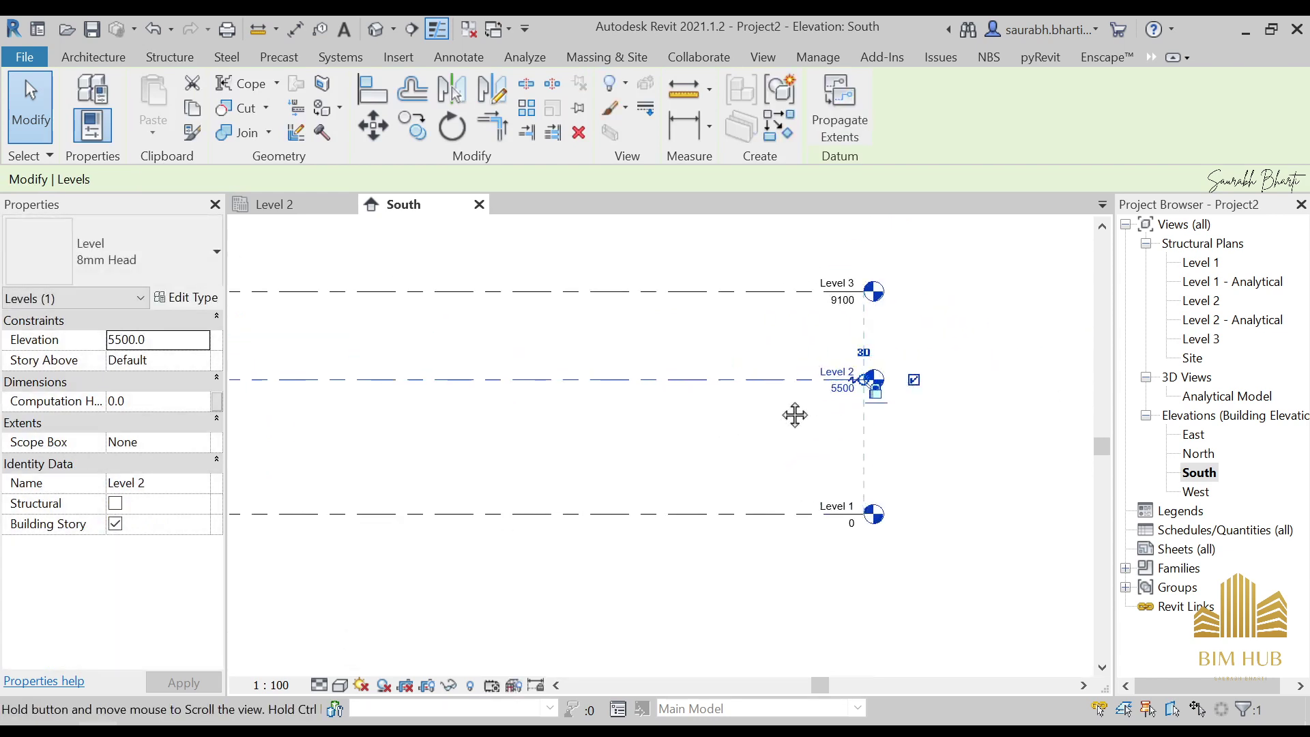
scroll(792, 412, "down", 3)
key("Escape")
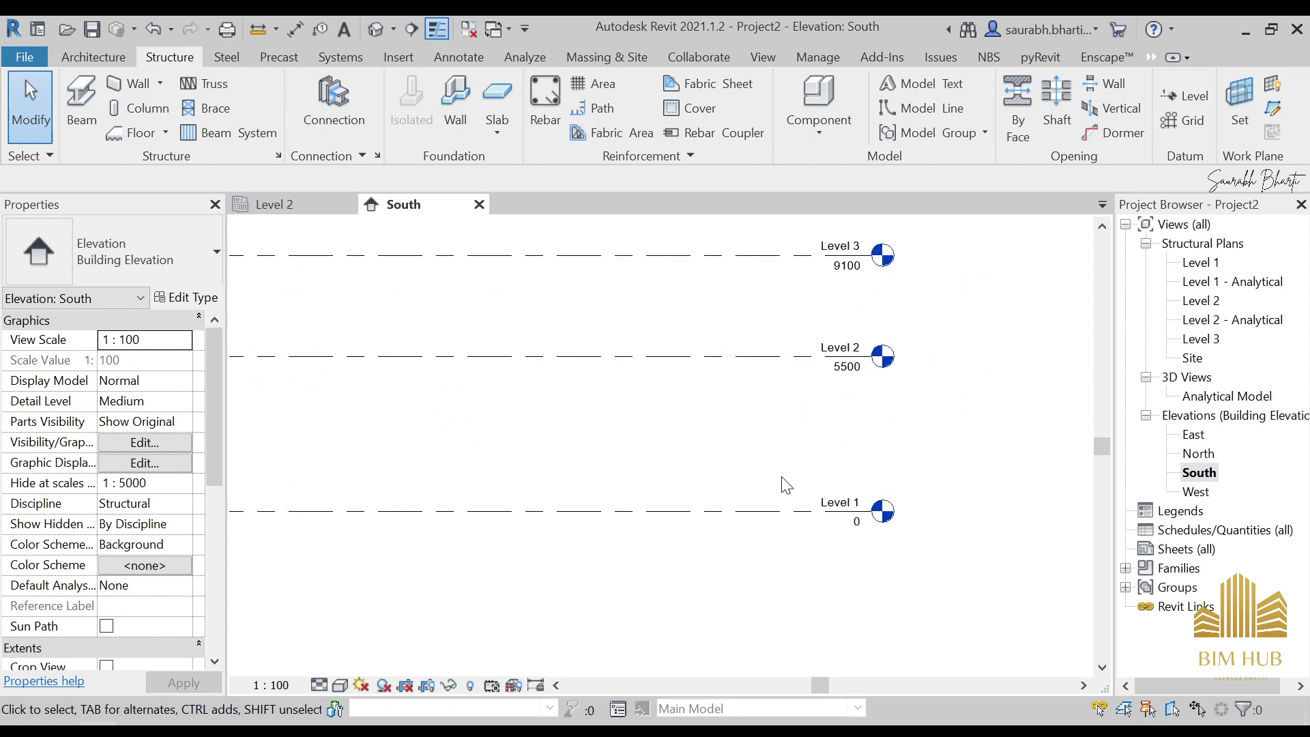
scroll(784, 481, "up", 3)
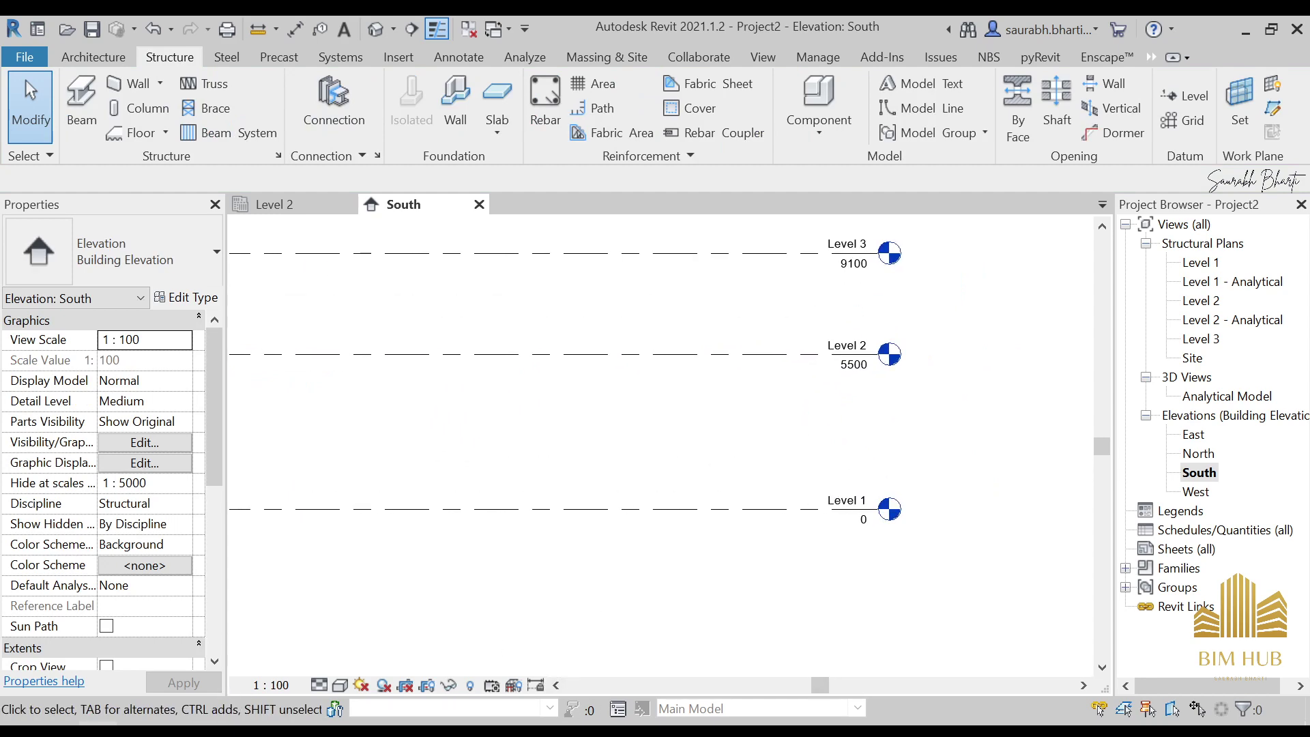
key("alt+Tab")
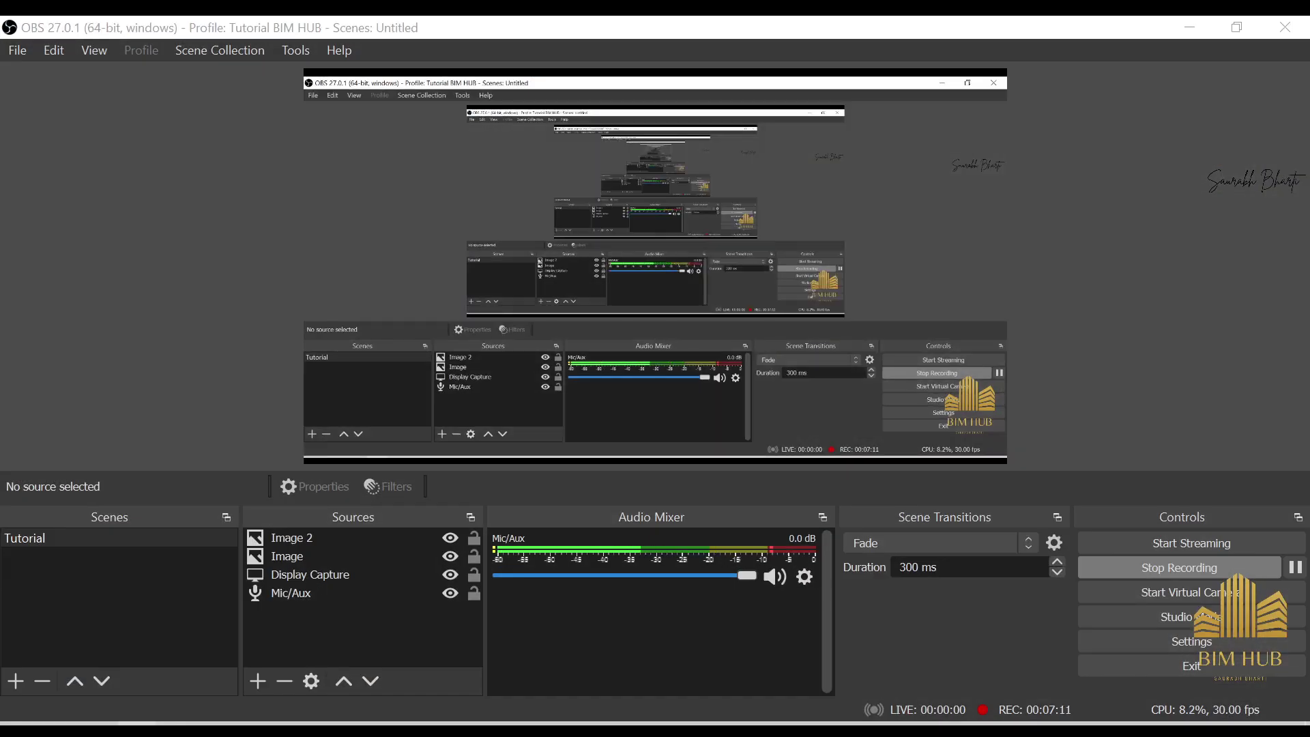
key("alt+Tab")
Rename Level 1 as "0 Ground Floor" and rename its corresponding views to match.
scroll(845, 529, "up", 4)
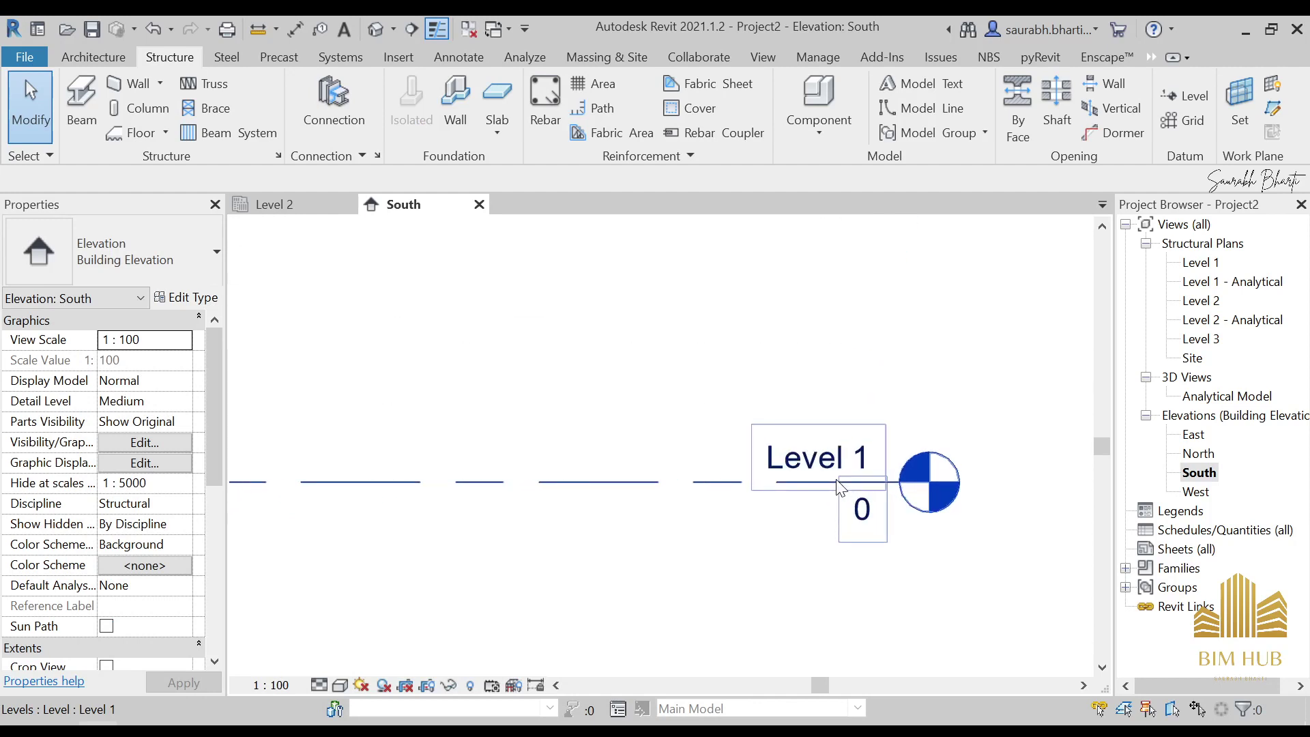
scroll(838, 487, "up", 2)
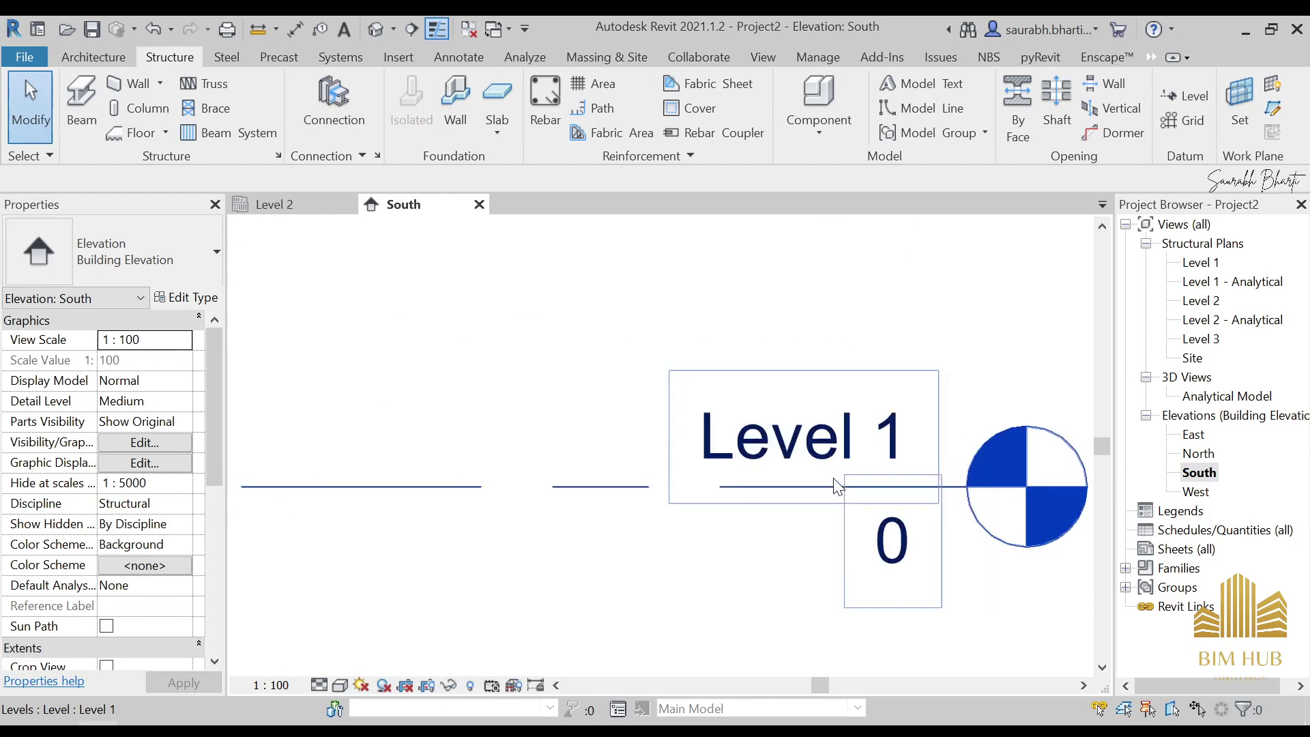
double_click(849, 440)
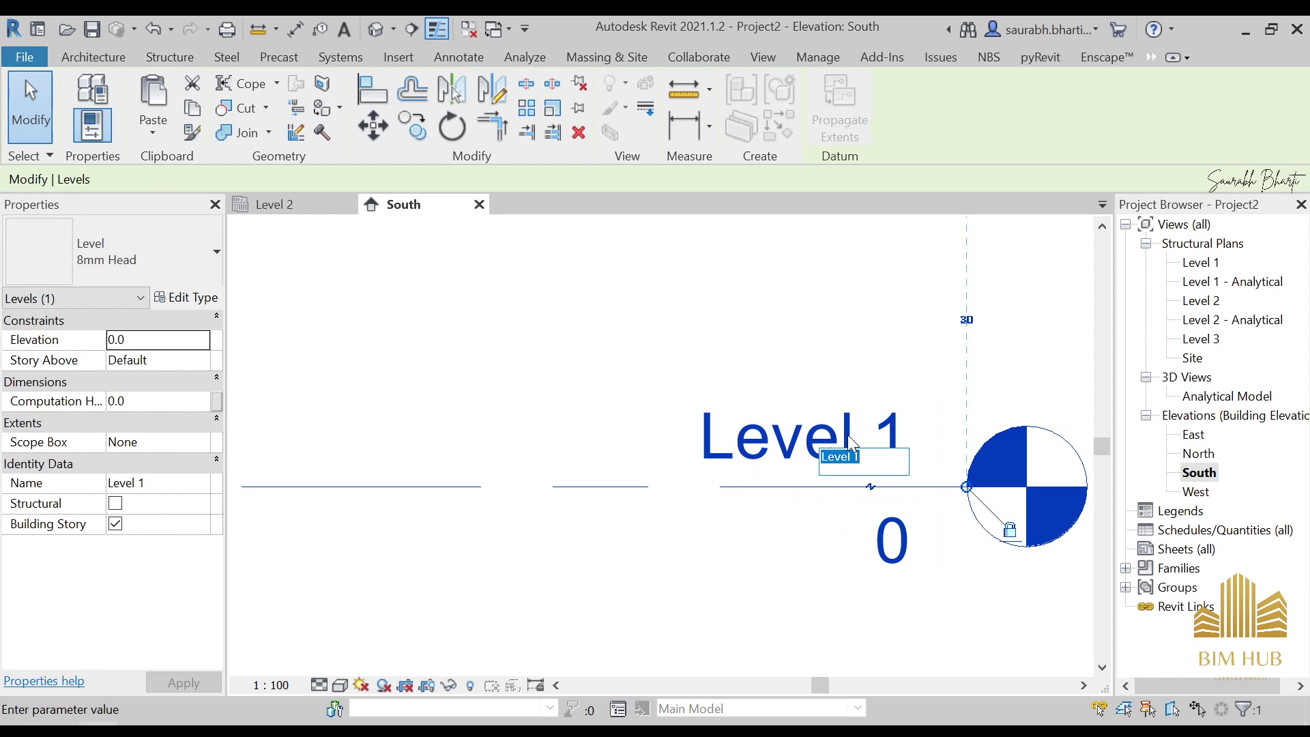
type("00")
key("Delete")
key("Return")
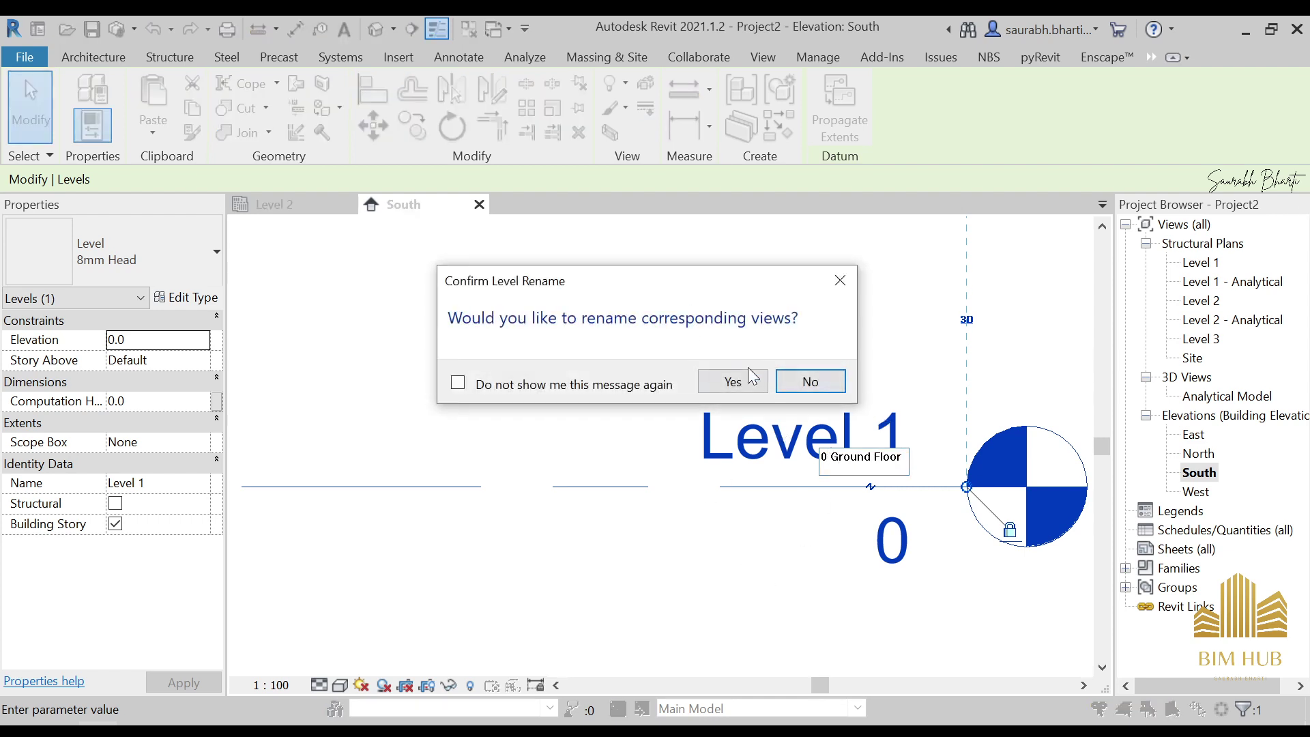
left_click(749, 379)
Rename Level 2 as "1 First Floor" and rename its corresponding views to match.
scroll(749, 379, "down", 3)
middle_click_drag(839, 546, 848, 342)
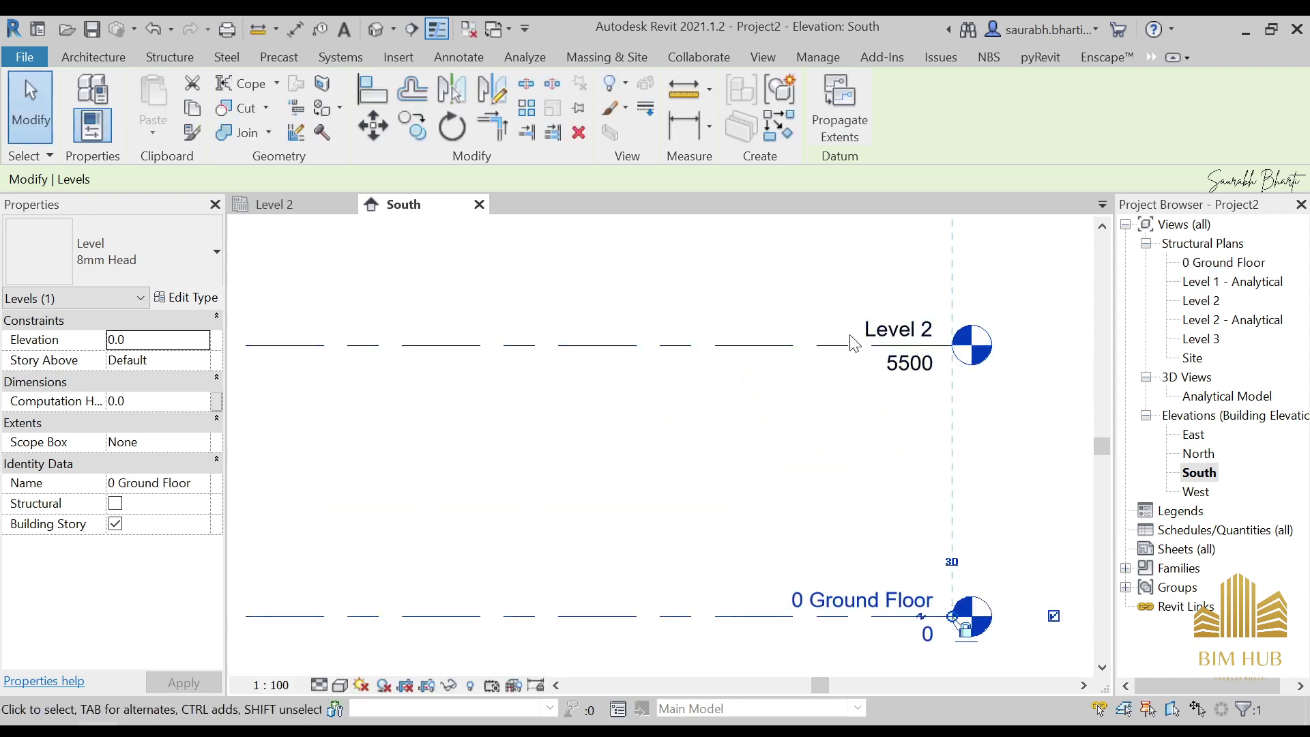
left_click(880, 333)
left_click(881, 333)
type("1 First Floor")
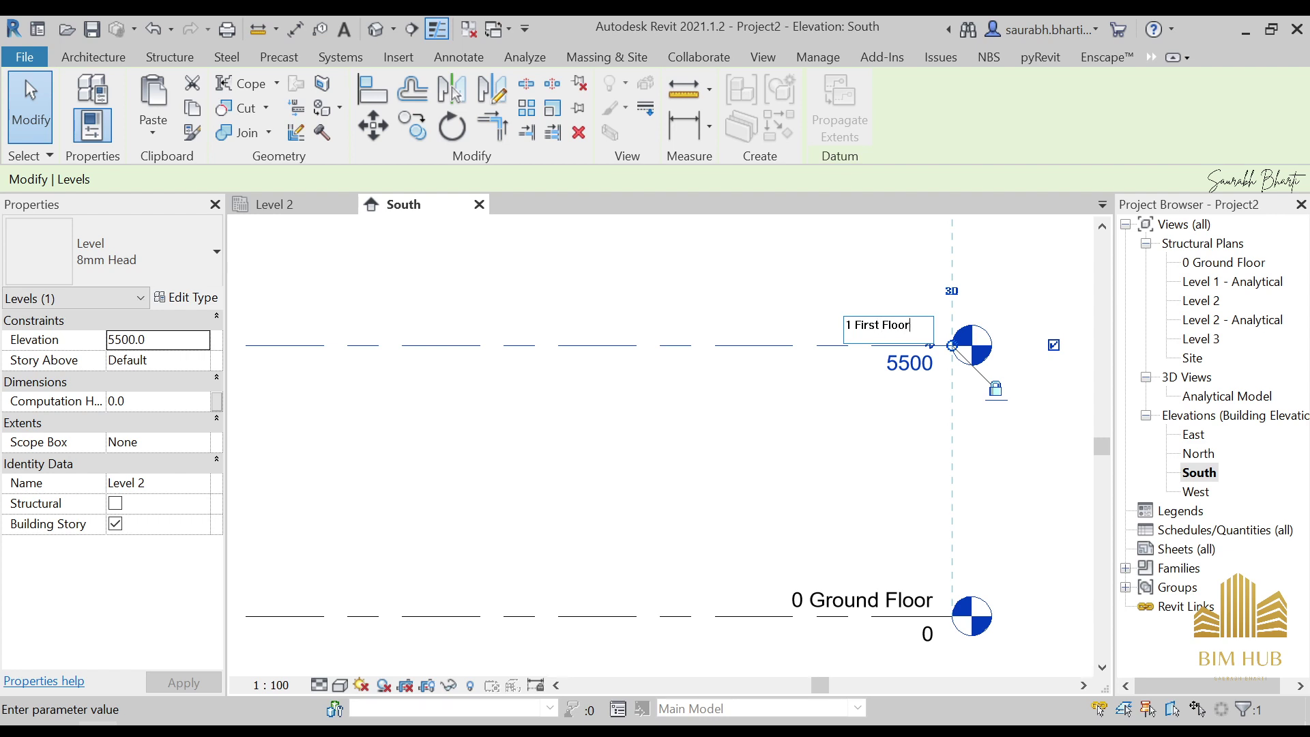
key("Return")
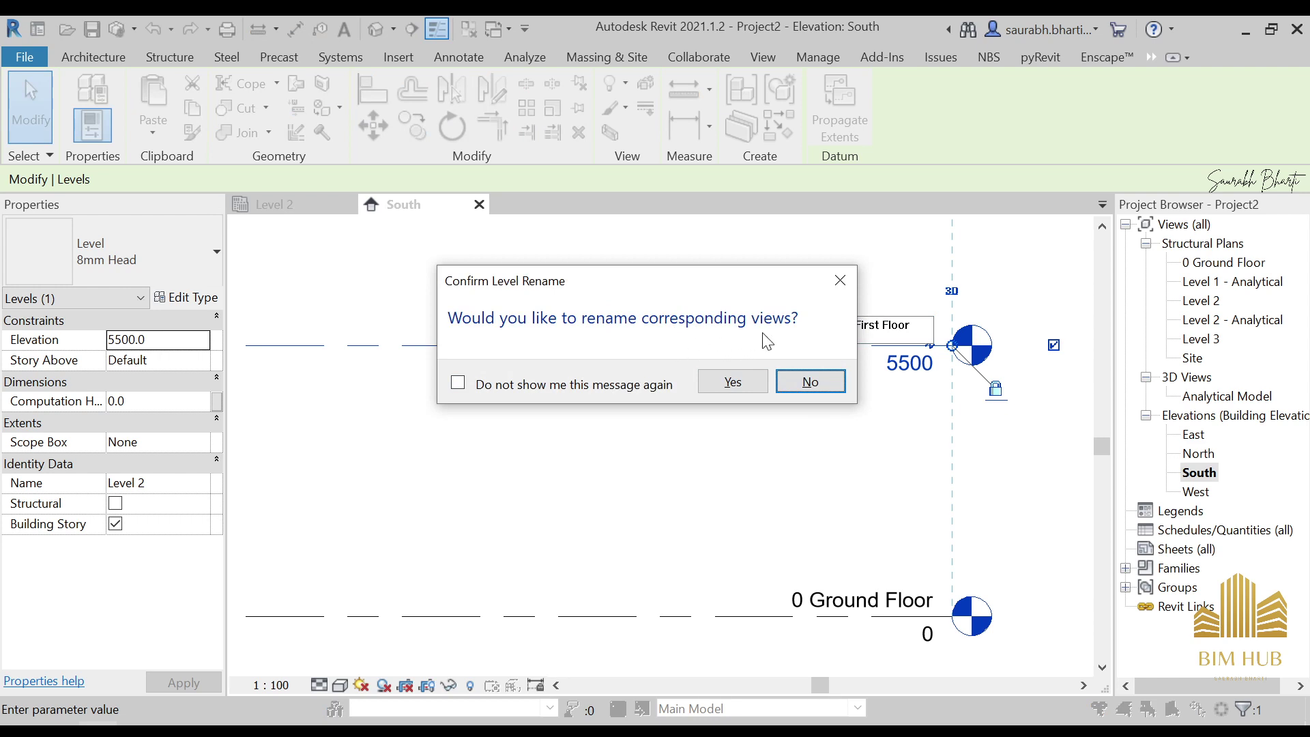
left_click(732, 379)
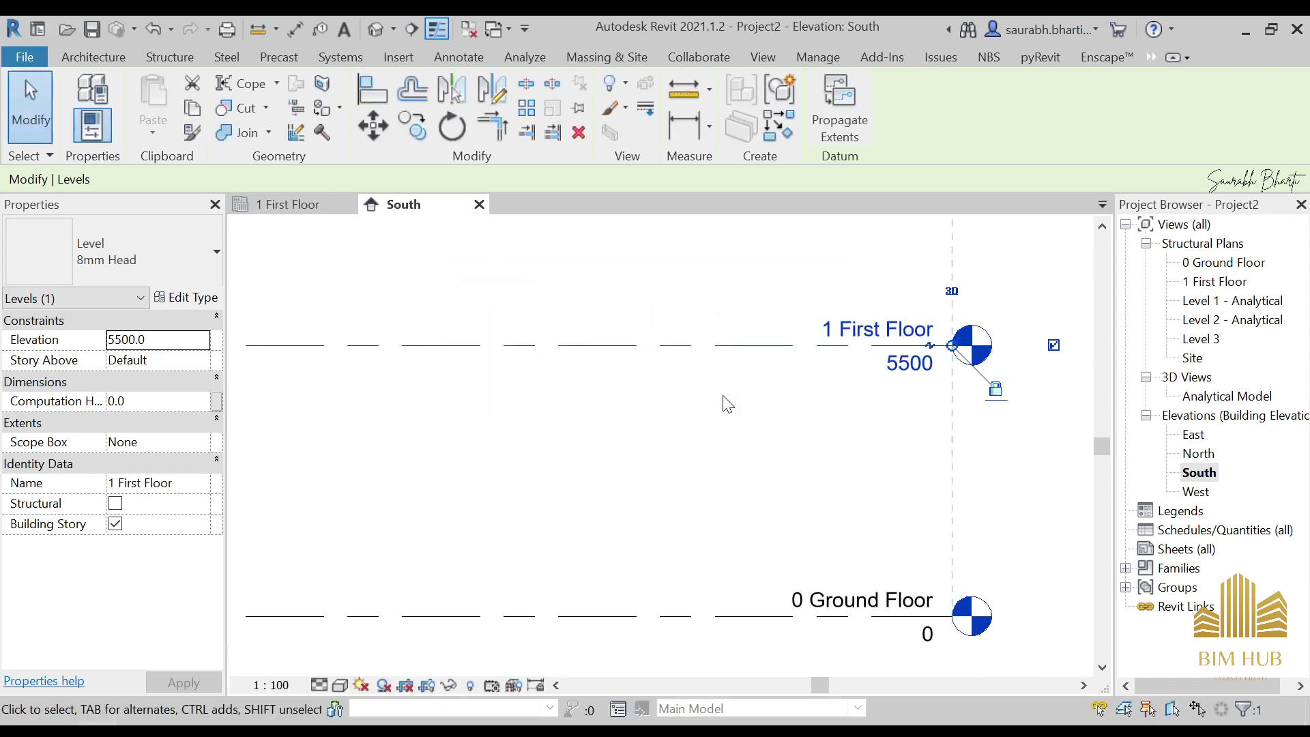
Rename Level 3 as "2 Second Floor" together with its corresponding views, and clear the selection.
middle_click_drag(724, 388, 778, 424)
scroll(778, 423, "up", 1)
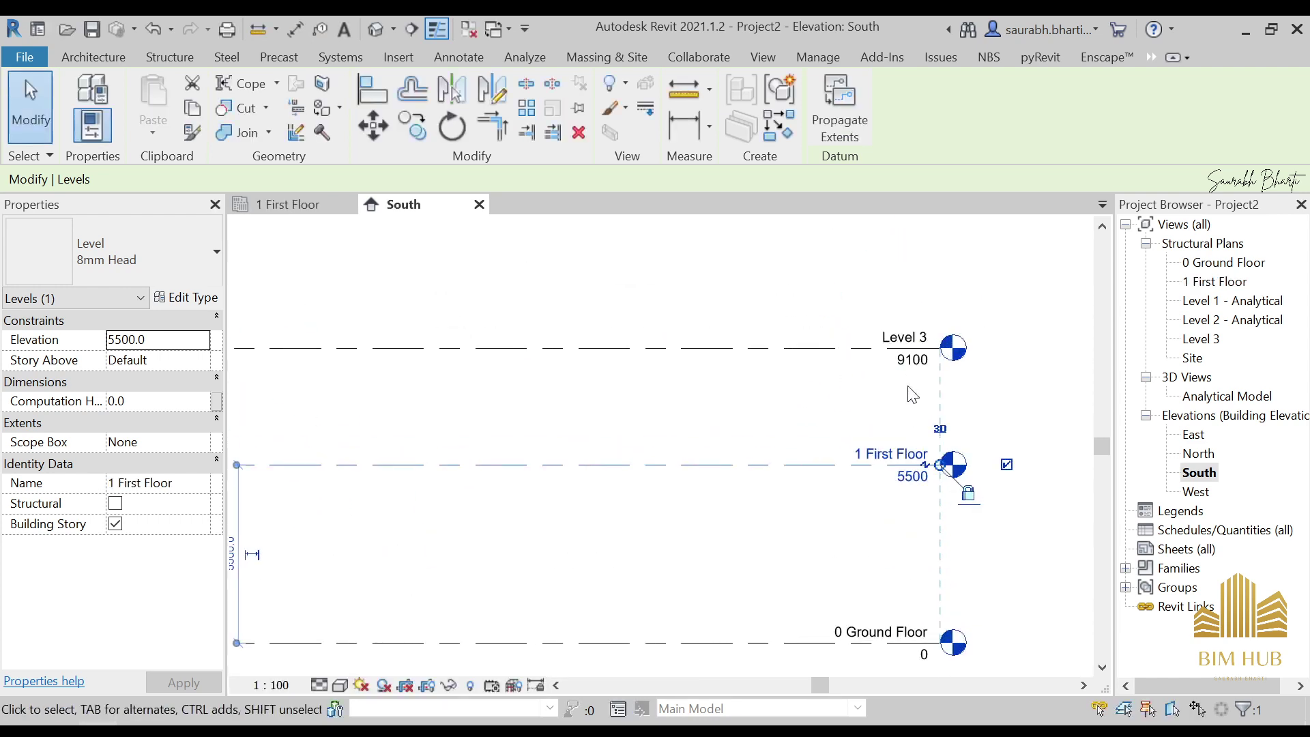
left_click(907, 337)
left_click(908, 337)
type("Le")
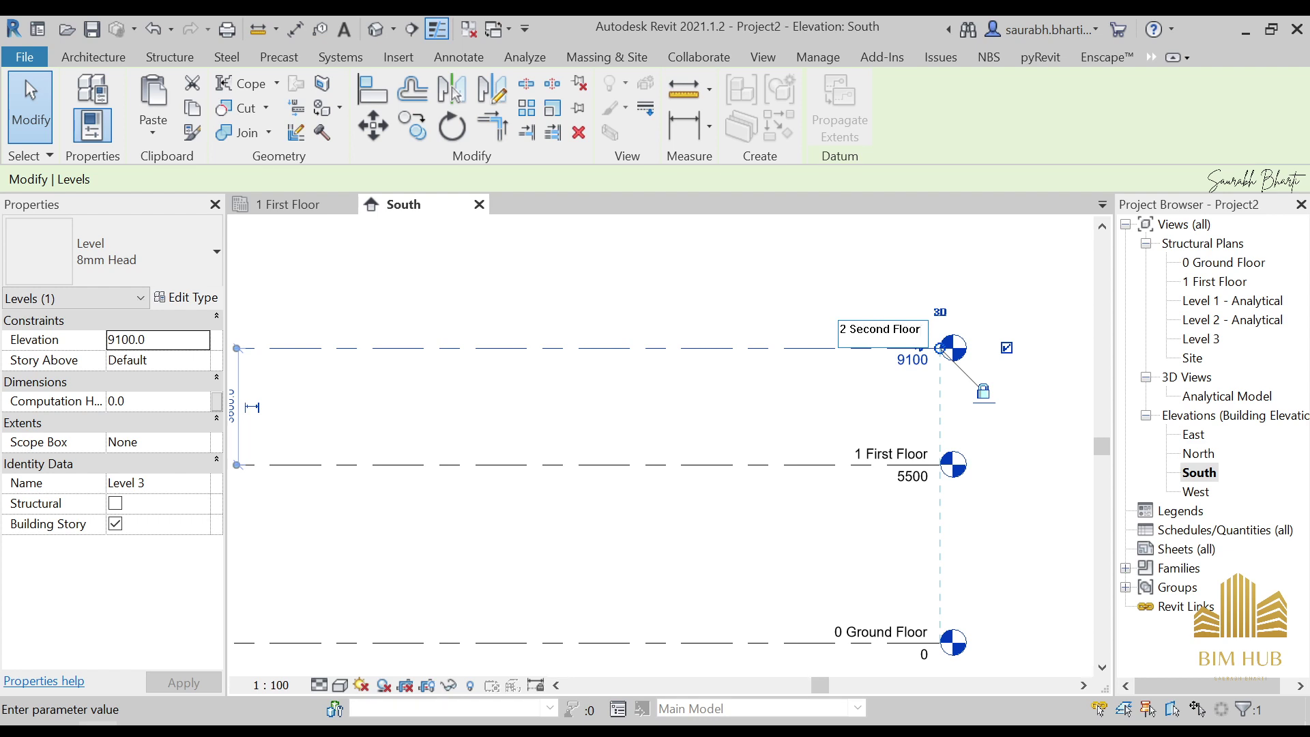
key("Return")
left_click(808, 382)
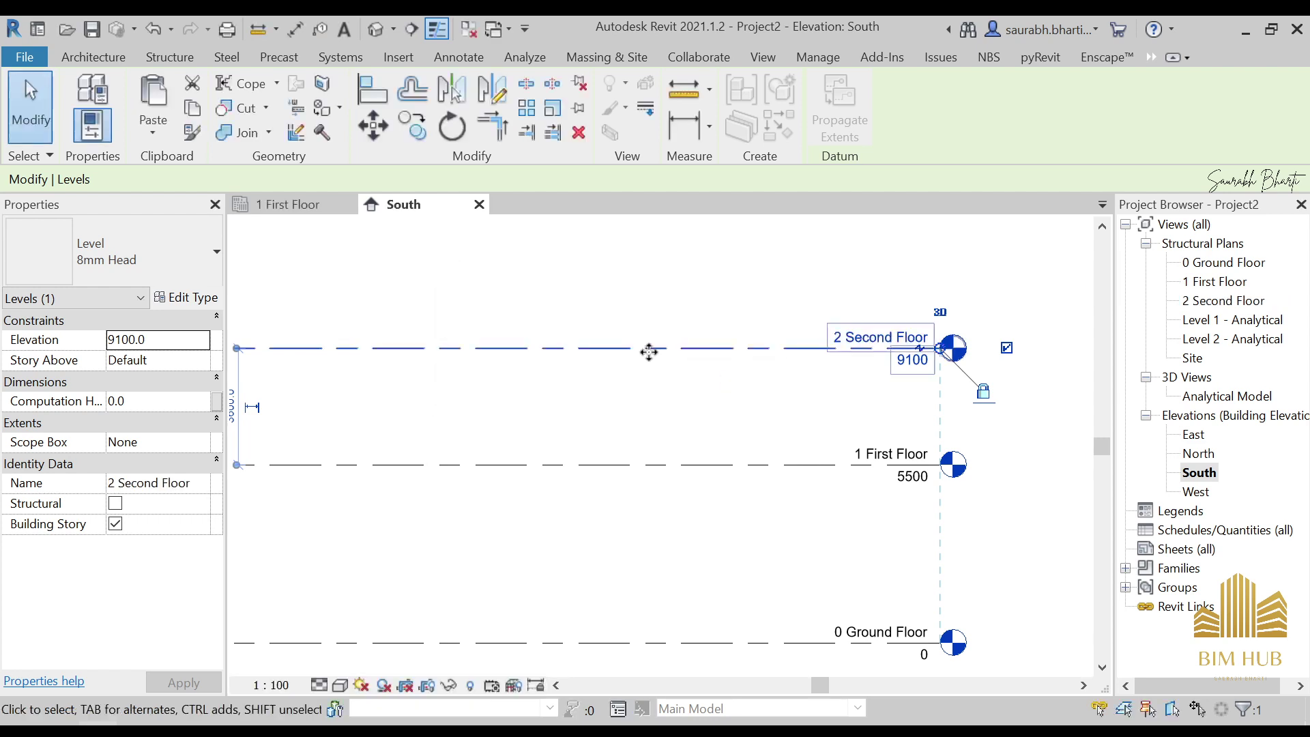
scroll(649, 351, "down", 5)
left_click(627, 371)
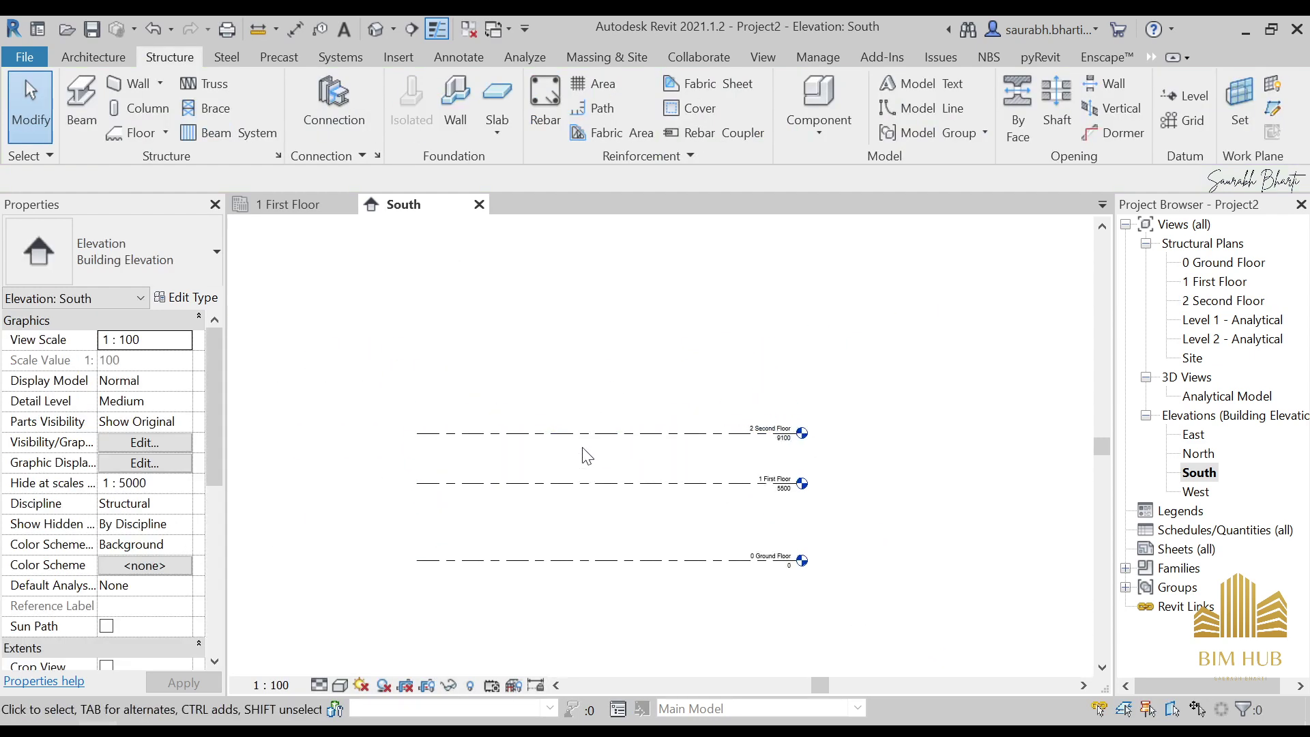
Create a level with a Structural Plan view 3600 above 2 Second Floor by picking that level's line.
scroll(587, 456, "up", 1)
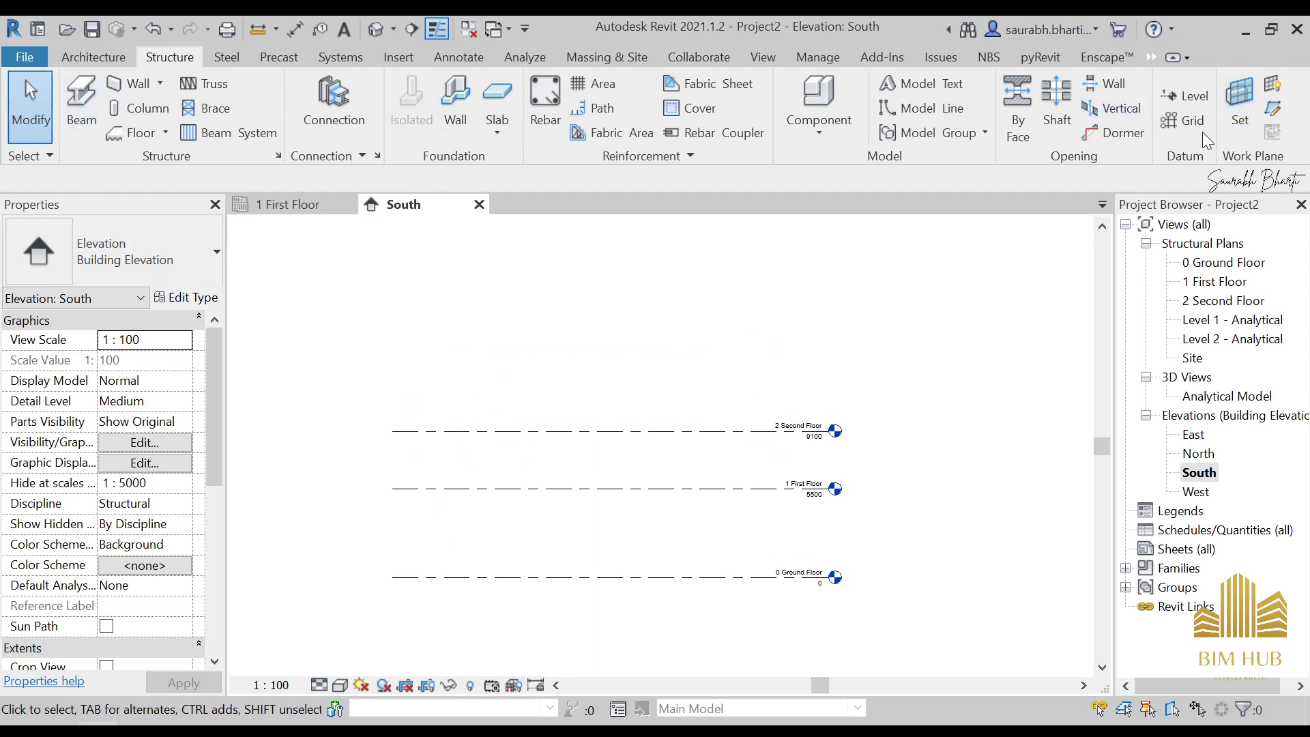
left_click(1187, 95)
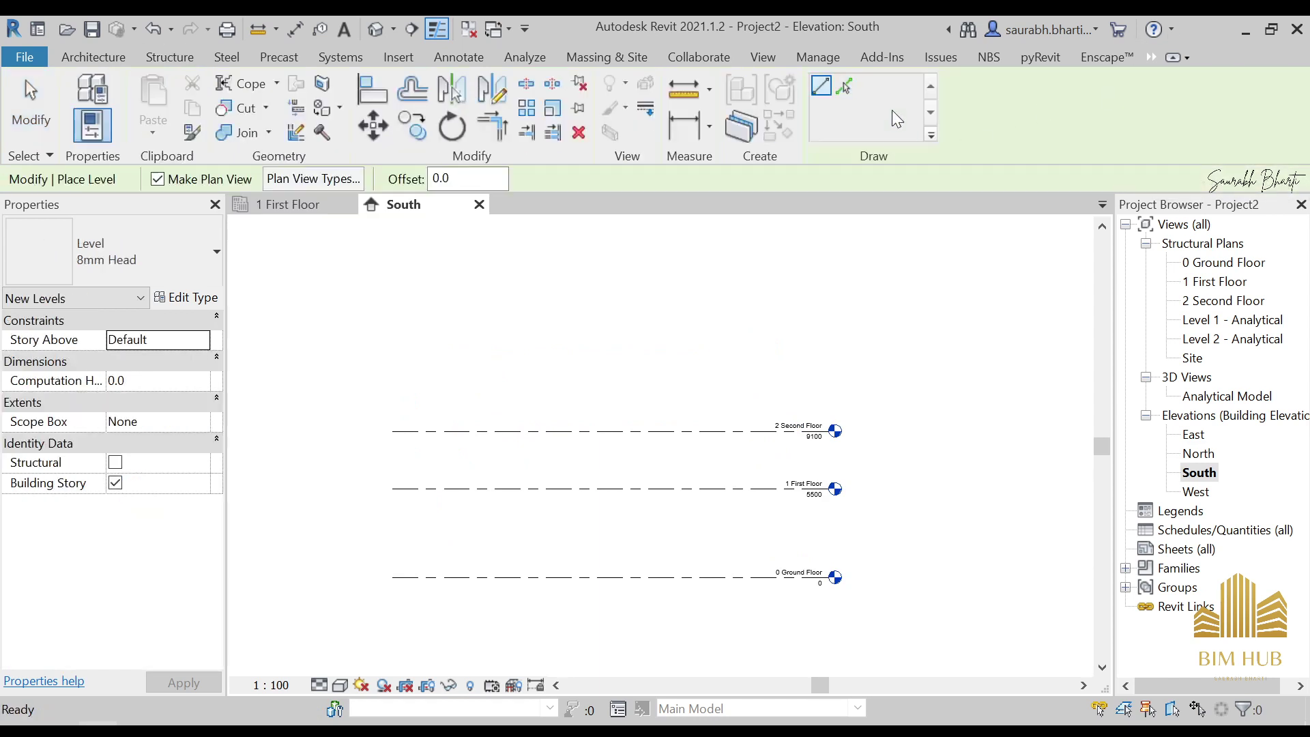
left_click(845, 86)
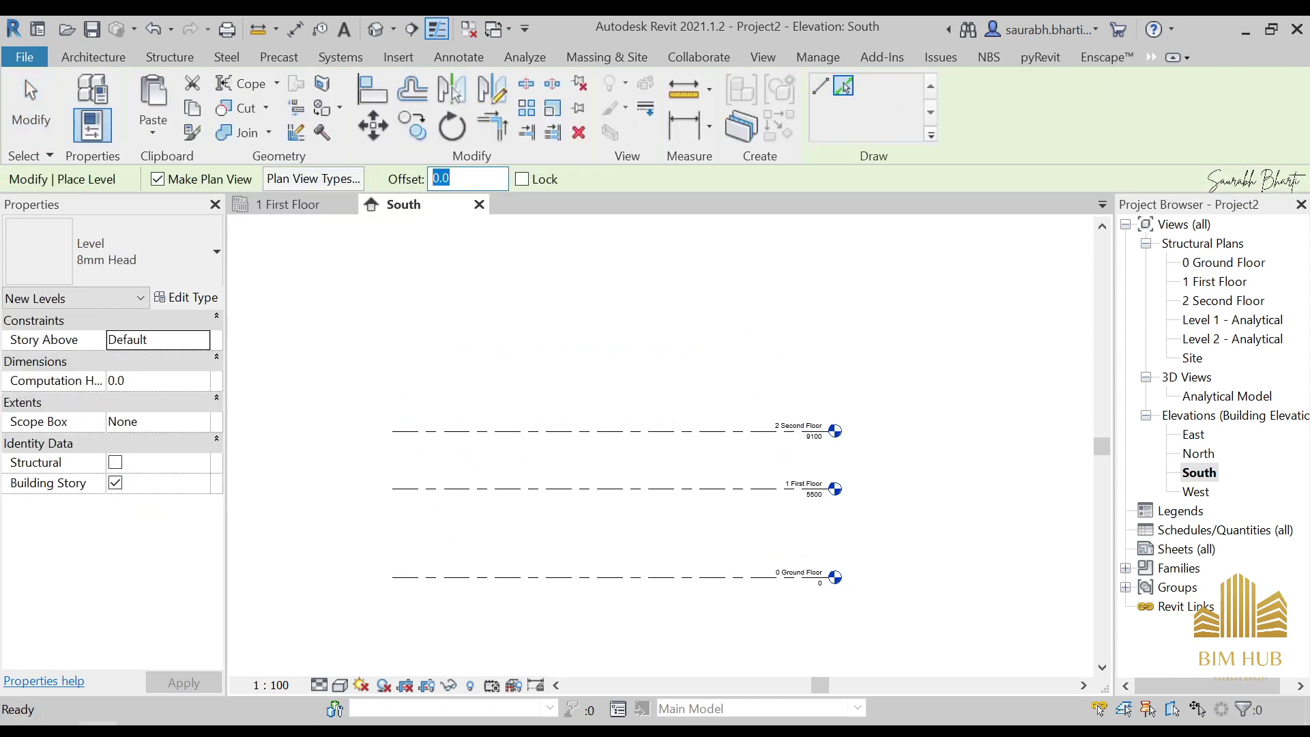
type("3")
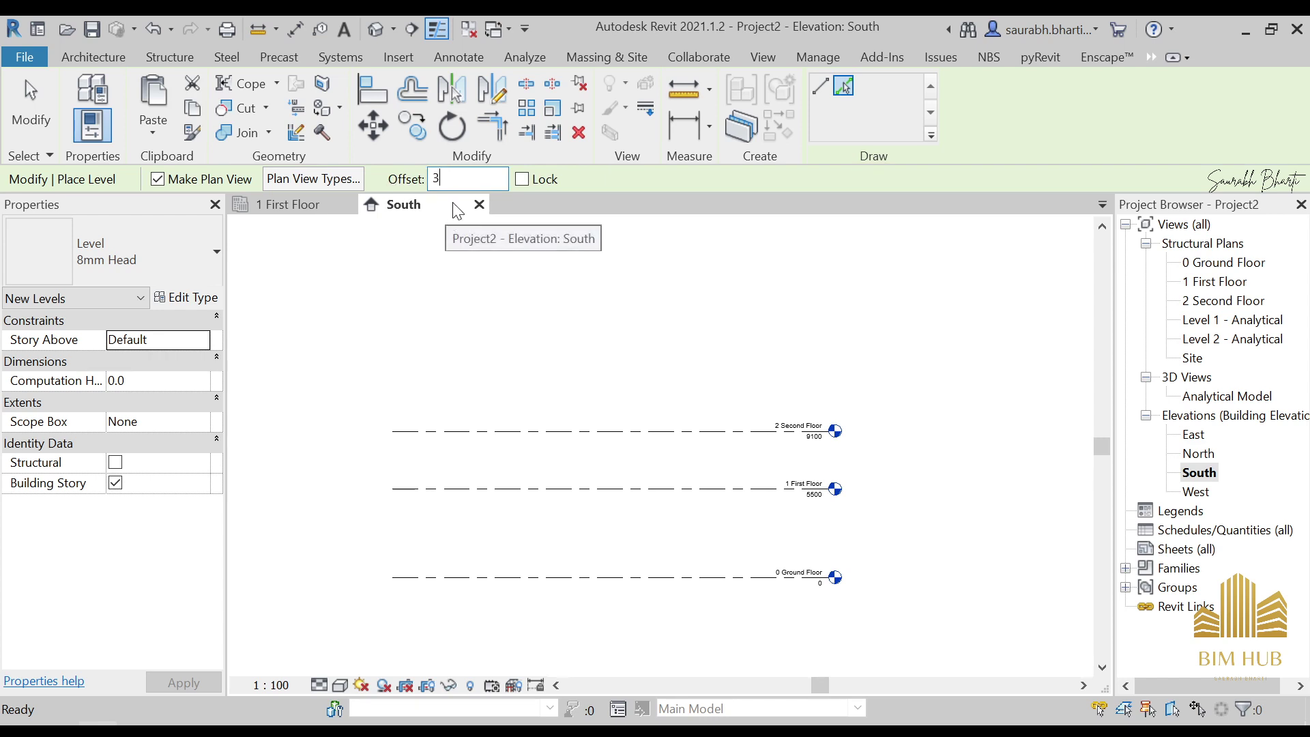
type("600")
left_click(313, 179)
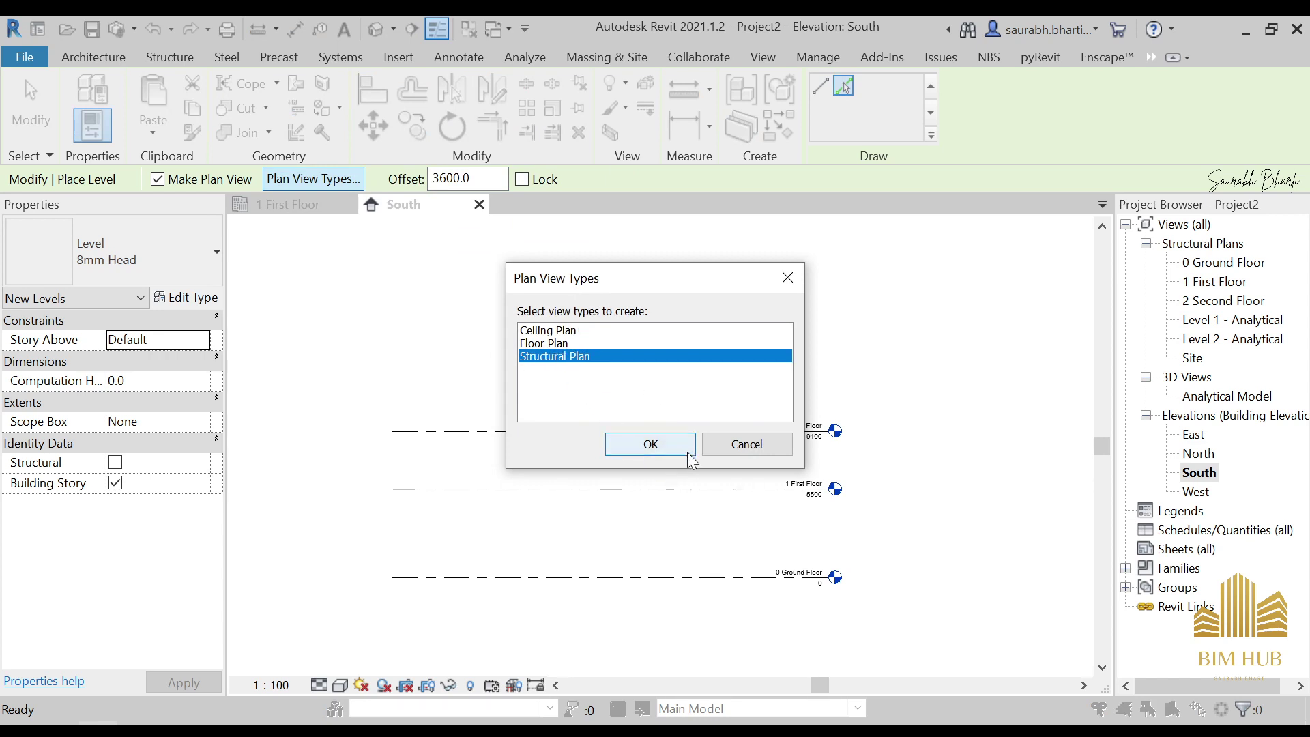
left_click(630, 445)
left_click(636, 432)
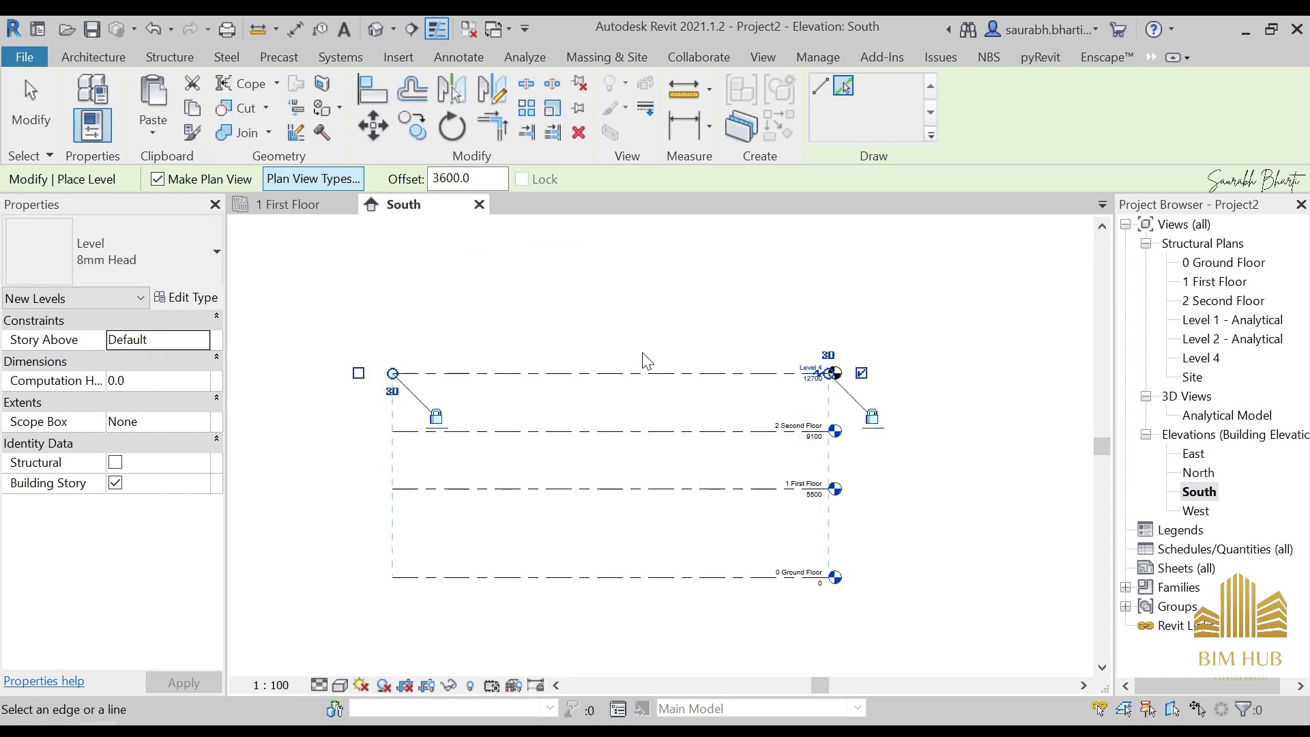
left_click(644, 374)
key("ctrl+z")
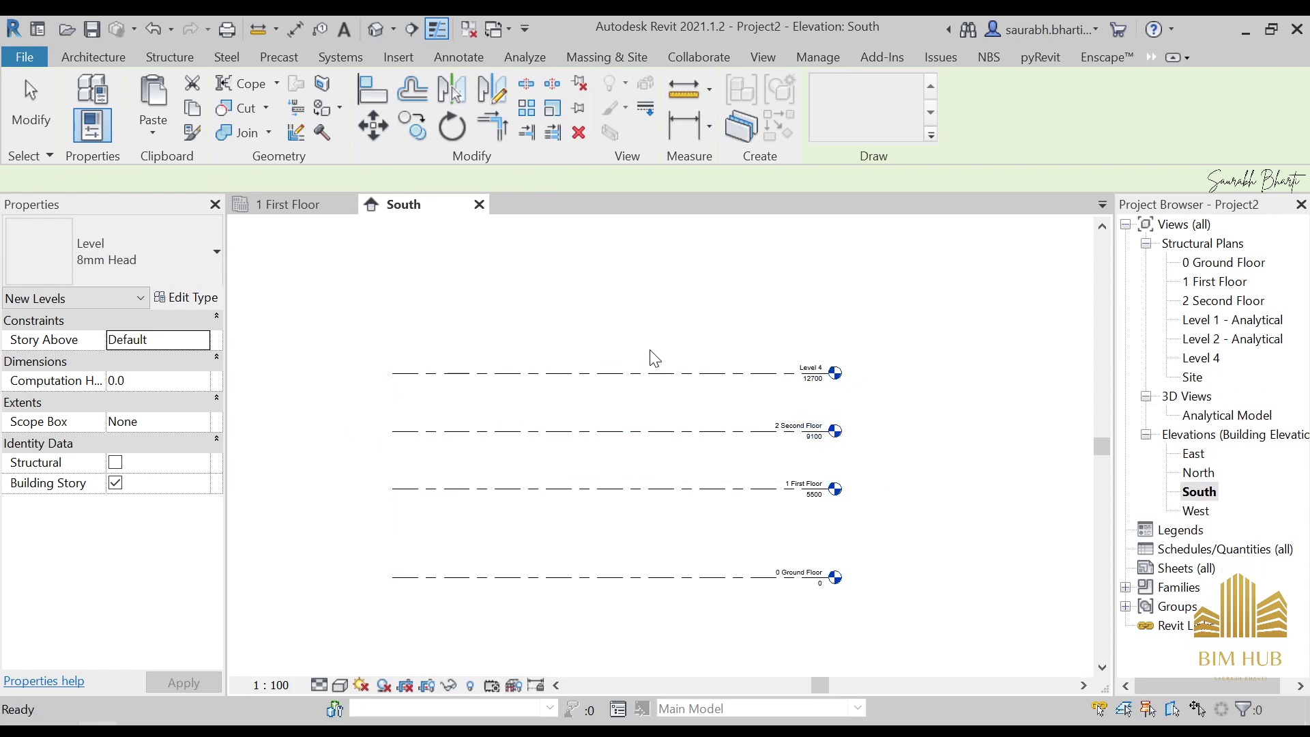
left_click(844, 87)
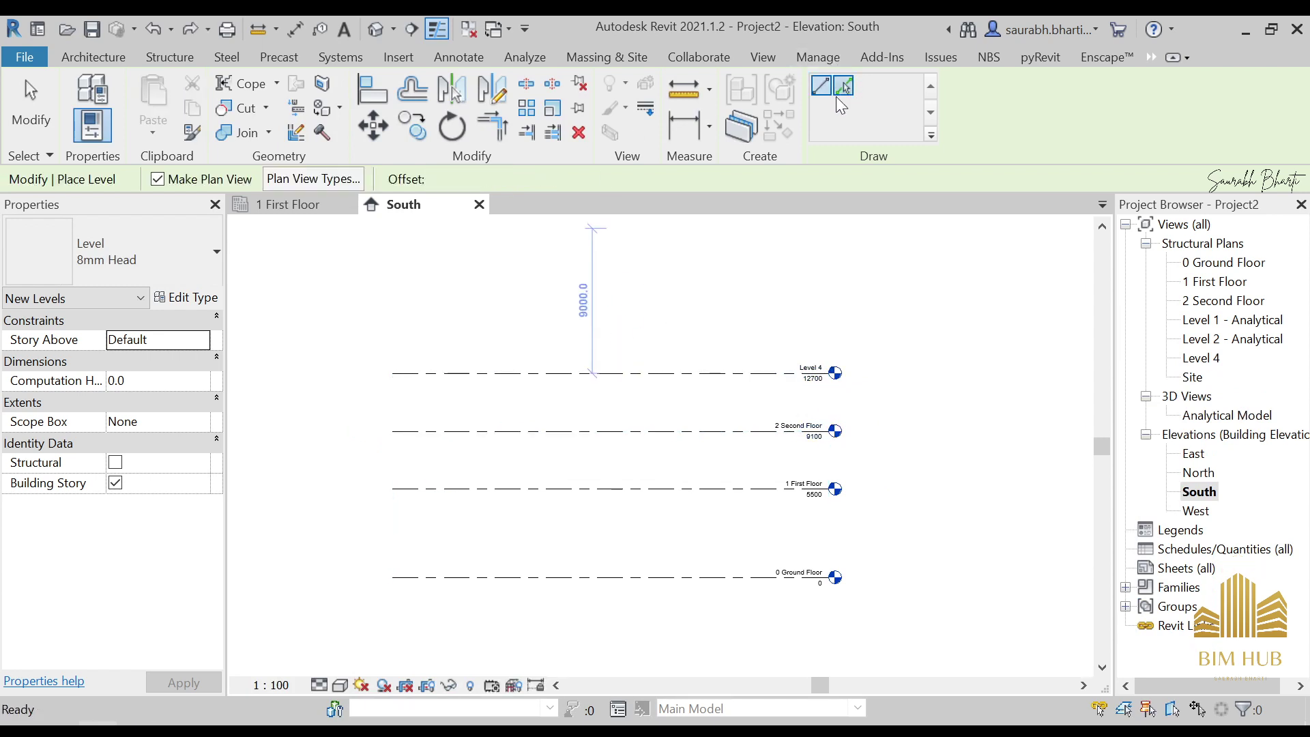
Create three more levels above Level 4, each offset 3600 from the previous one by picking its line, and end the Level command.
scroll(616, 358, "up", 2)
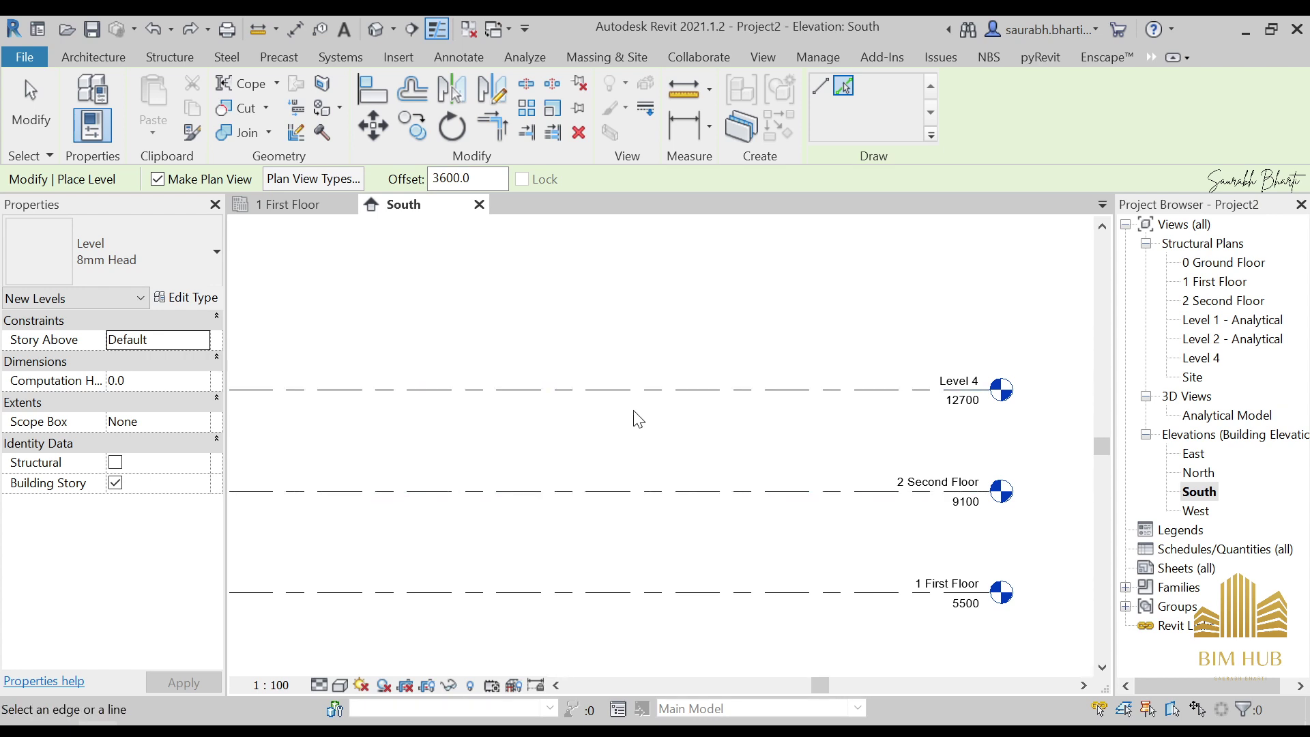
scroll(747, 313, "down", 4)
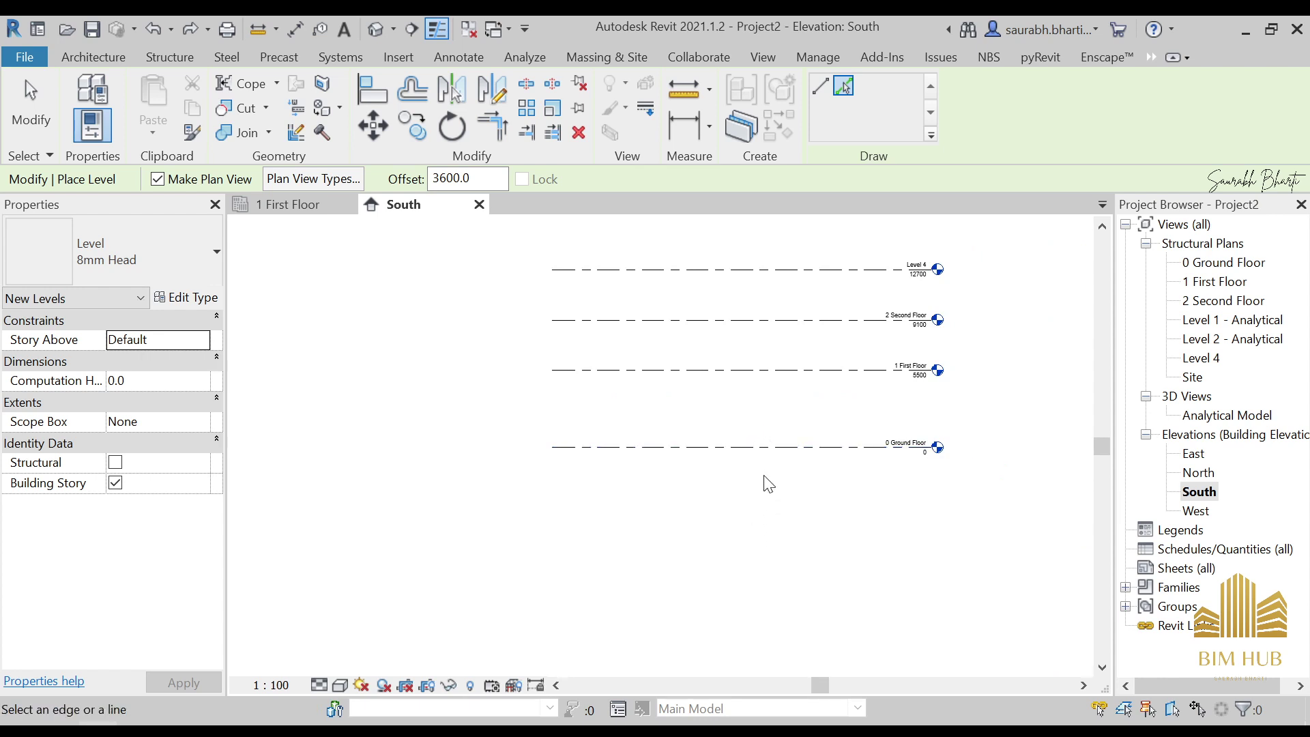
middle_click_drag(762, 458, 739, 490)
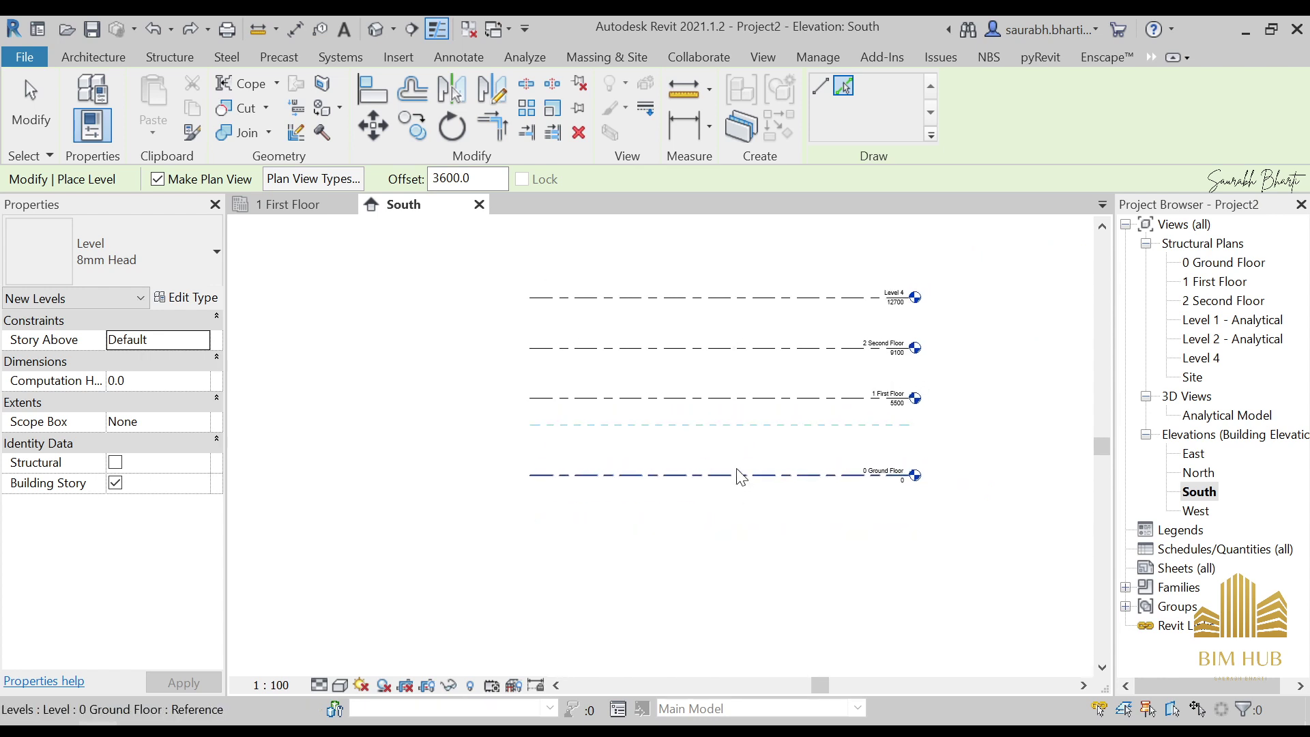
scroll(637, 412, "up", 3)
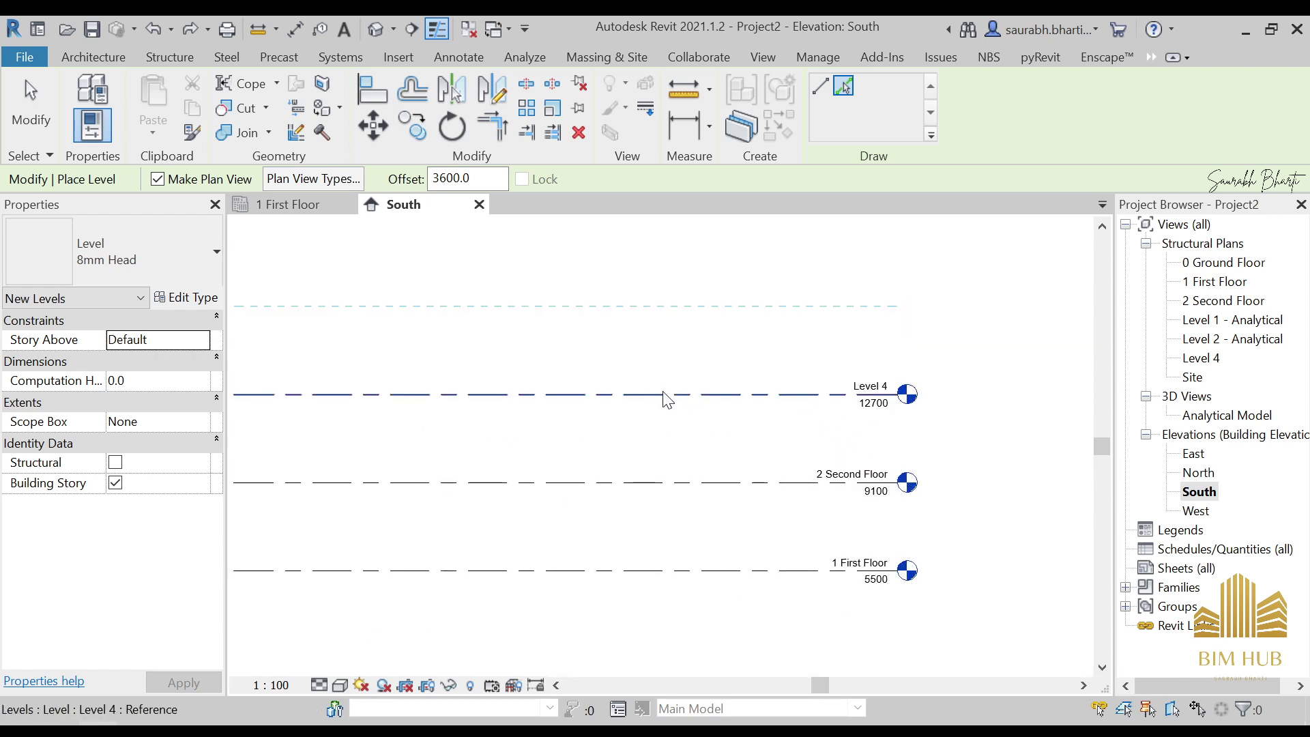
middle_click_drag(672, 403, 674, 404)
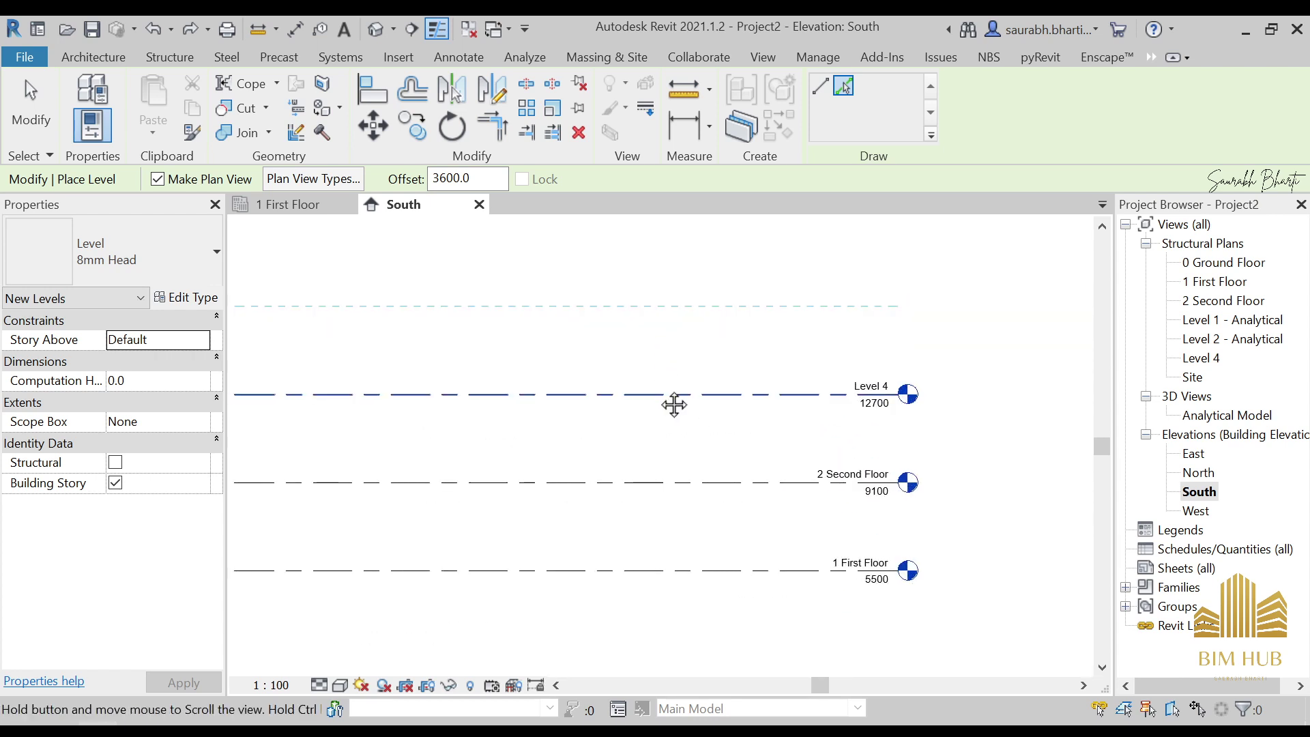
scroll(701, 365, "down", 2)
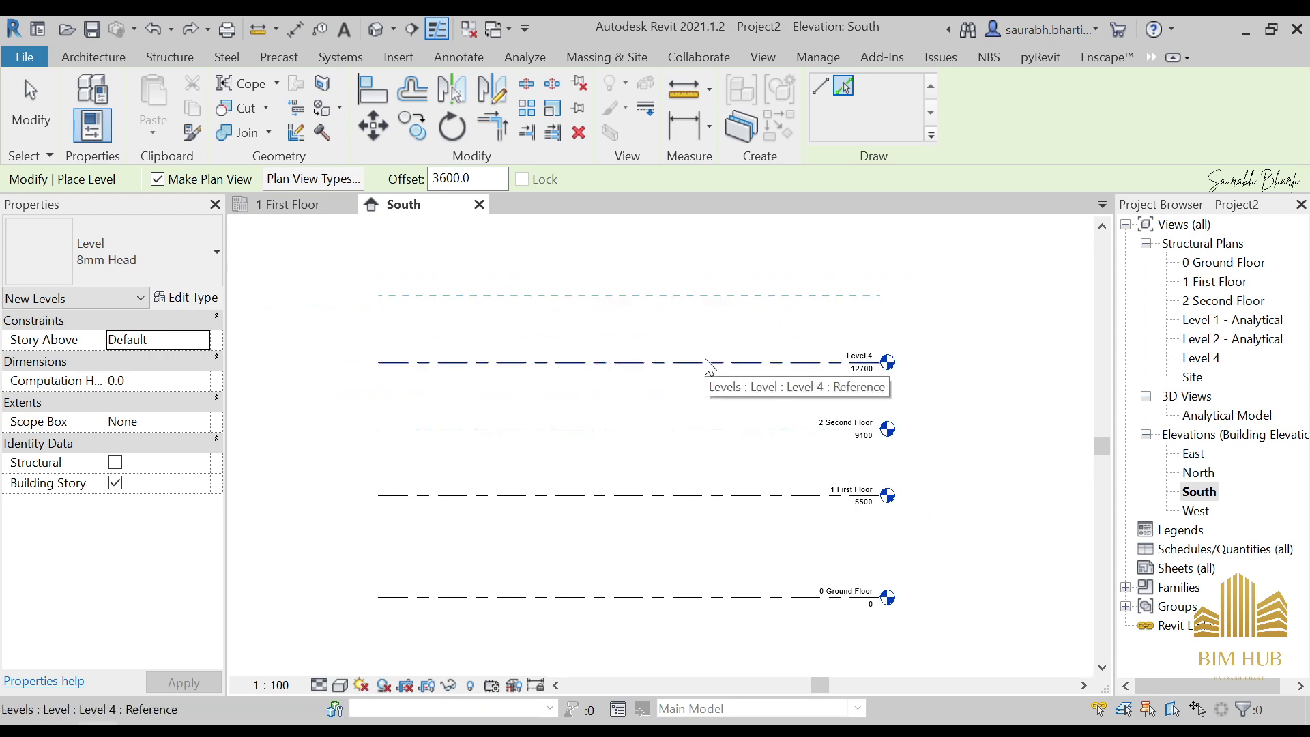
left_click(706, 362)
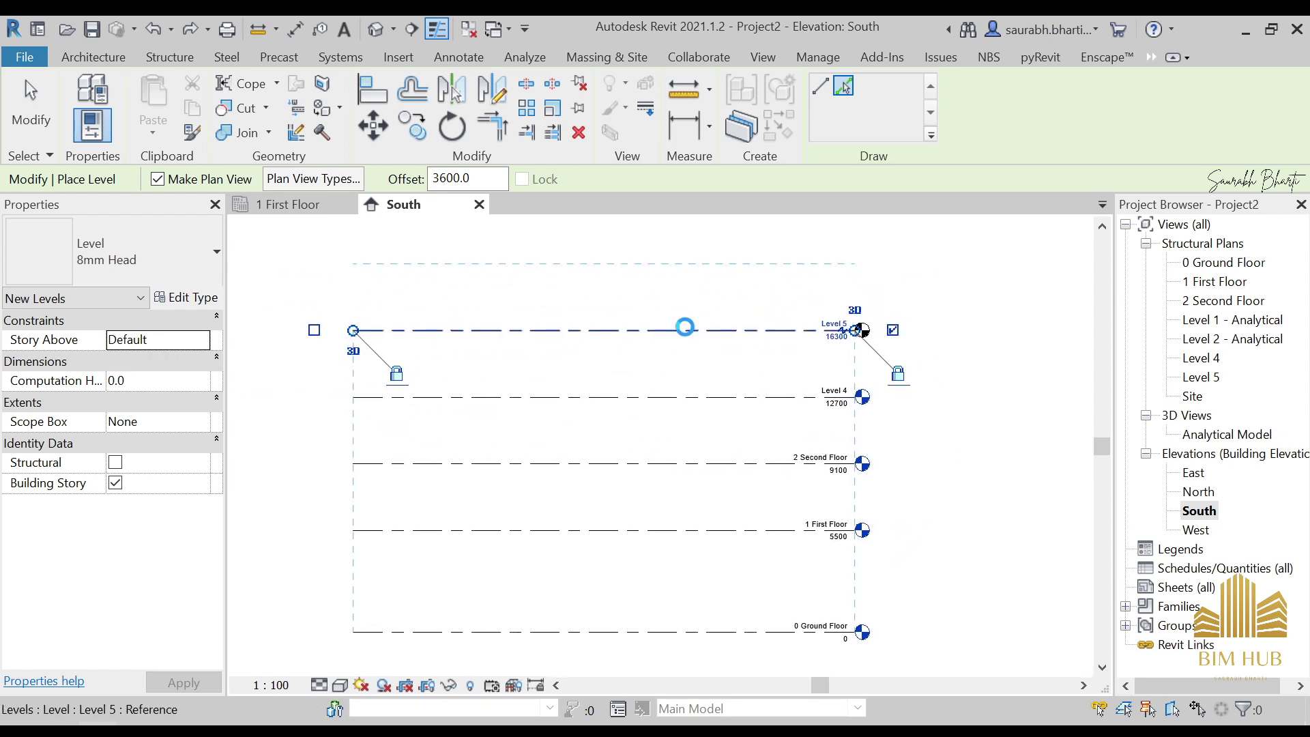
left_click(689, 330)
left_click(681, 323)
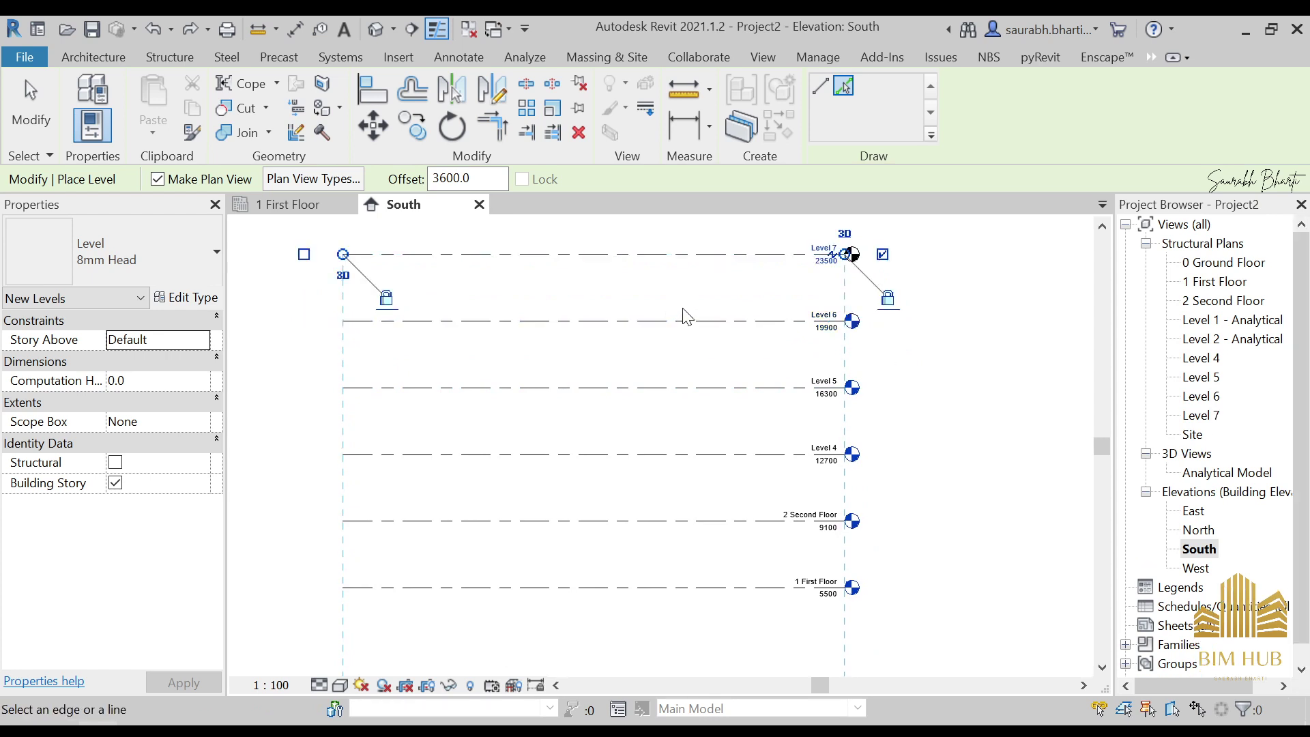
key("Escape")
key("Escape")
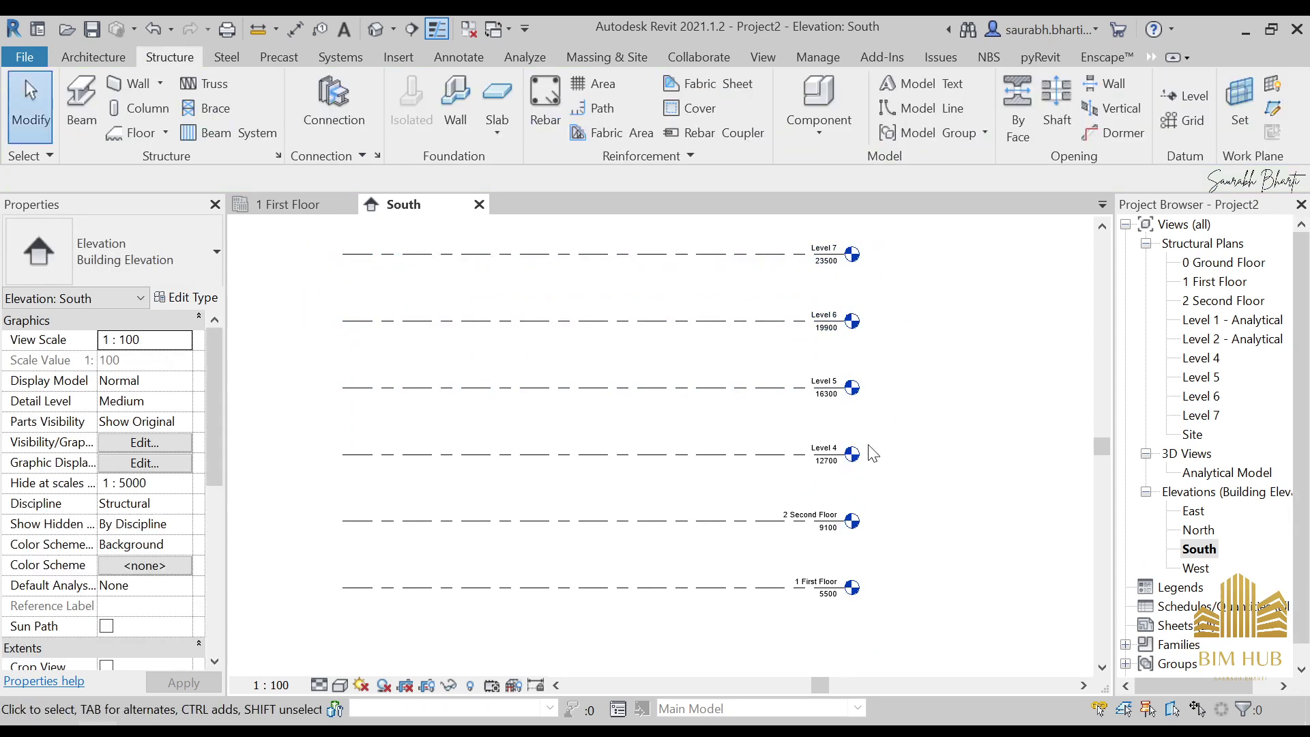
Rename Level 4 as "3 Third Floor" and rename its corresponding views to match.
scroll(819, 532, "up", 3)
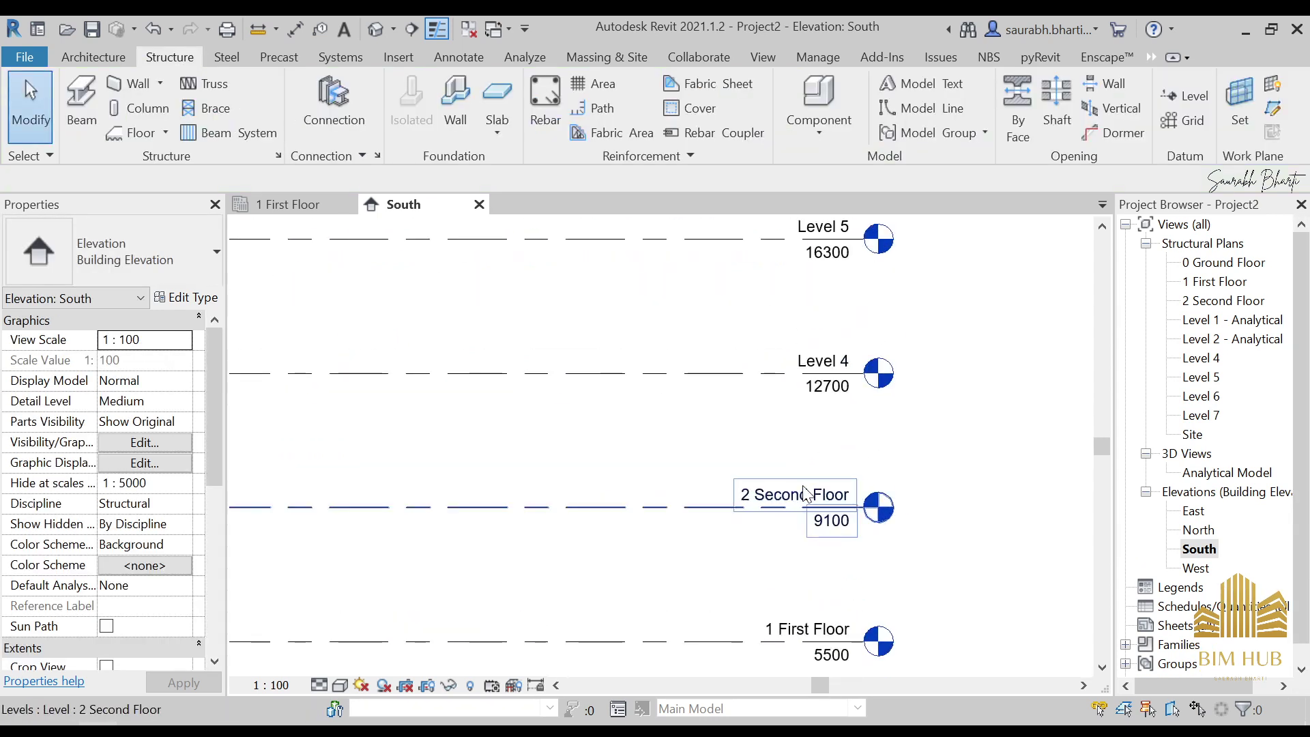
scroll(814, 401, "up", 2)
left_click(824, 367)
left_click(824, 366)
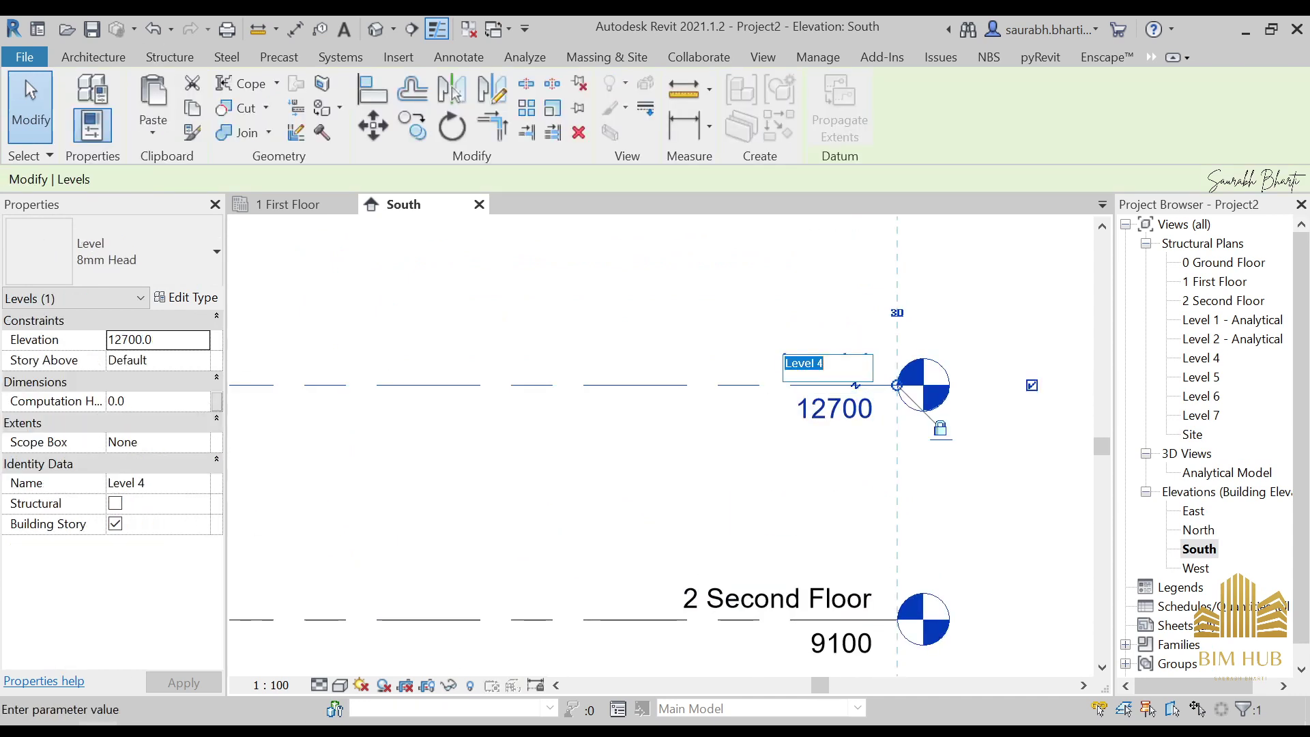
type("3 Third Floor")
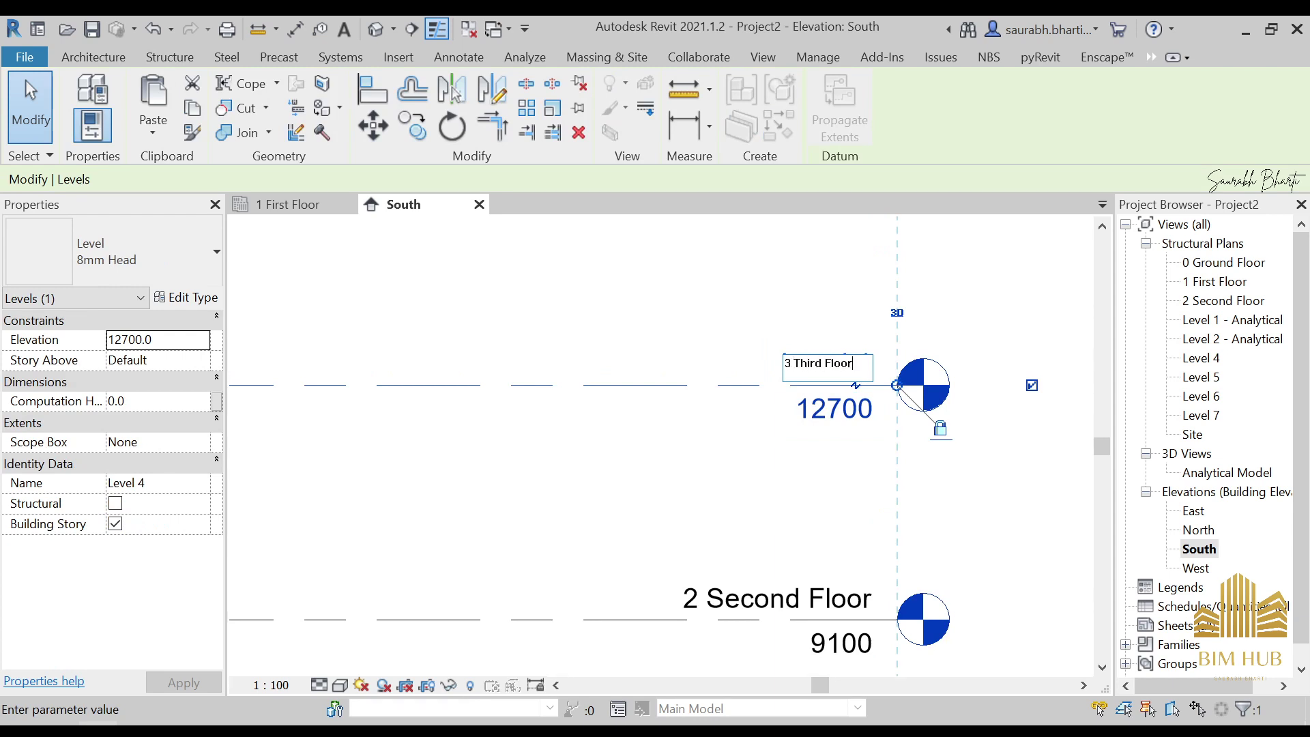
key("Return")
left_click(732, 381)
scroll(722, 433, "down", 3)
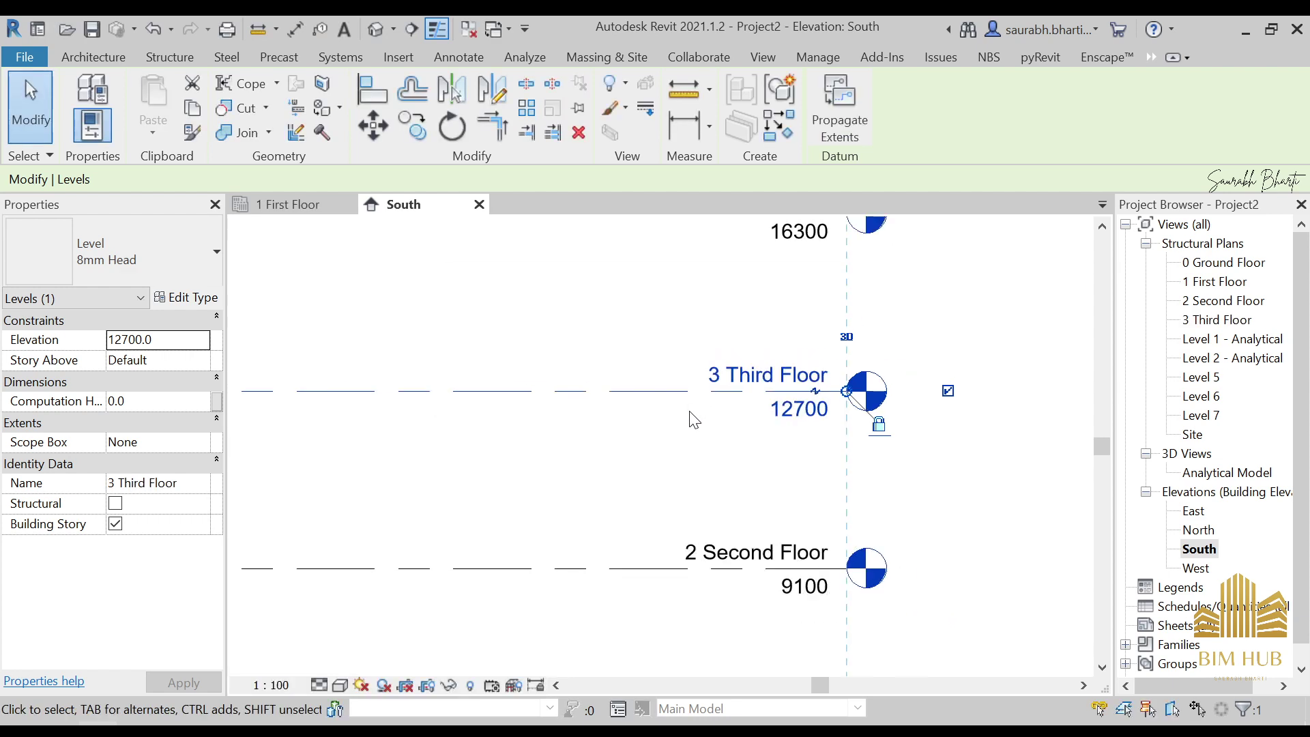
Select Level 5 and add an elbow to its line at the head end.
scroll(725, 426, "up", 2)
scroll(697, 400, "down", 4)
scroll(697, 401, "down", 5)
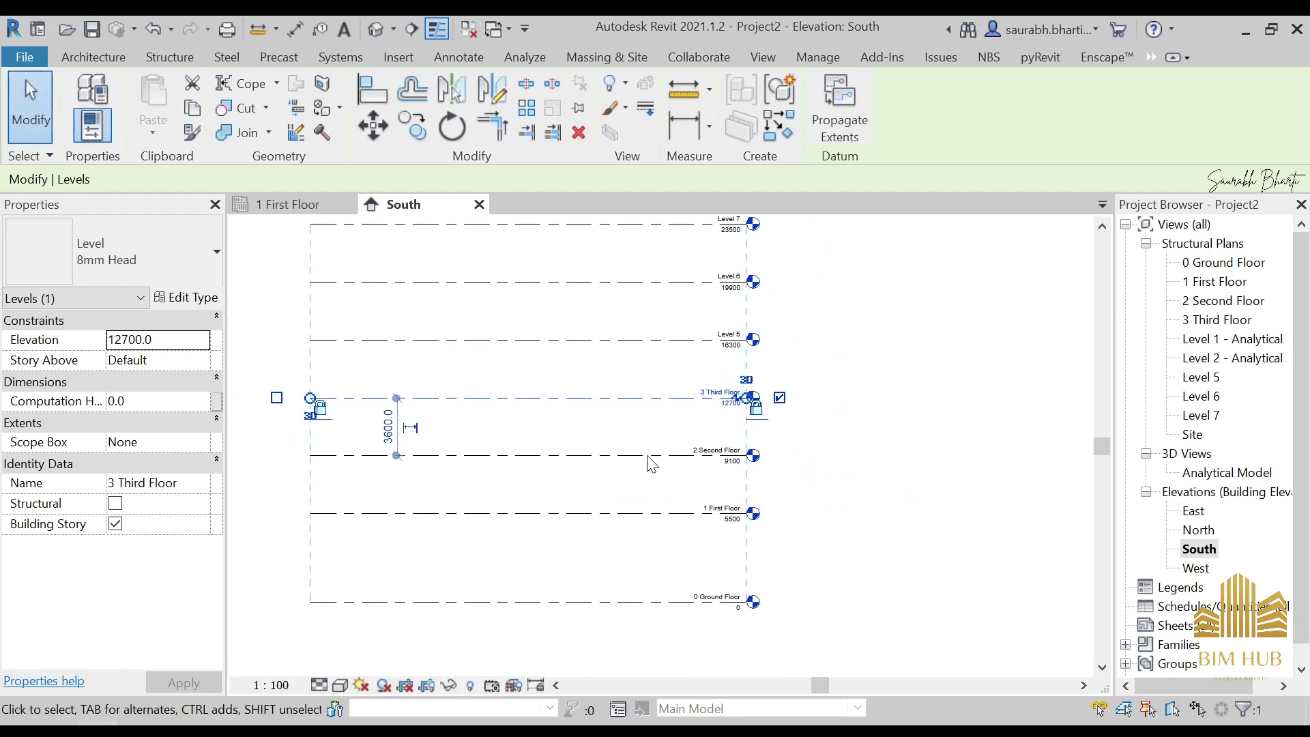
scroll(688, 450, "up", 2)
left_click(742, 300)
scroll(743, 299, "up", 6)
left_click(763, 324)
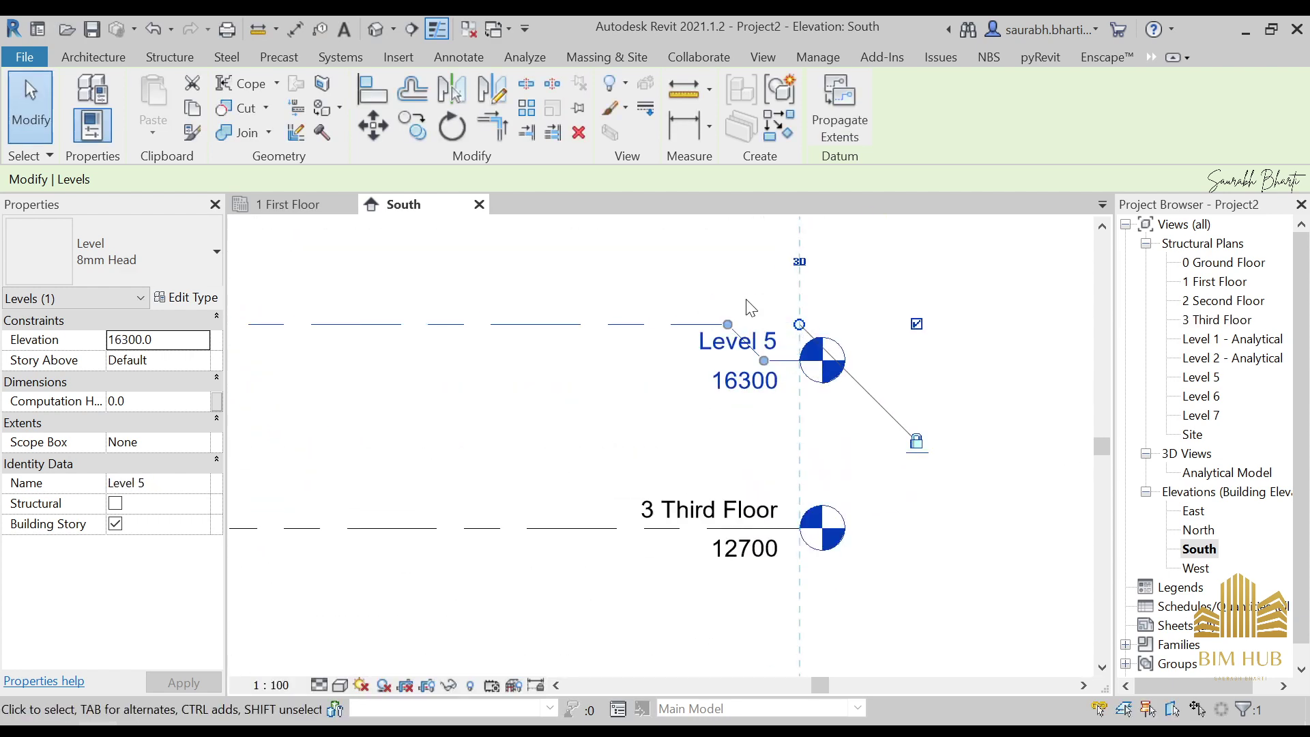
Straighten the elbow in the Level 5 line and rename the level and its corresponding views as "4 Fourth Floor".
left_click_drag(765, 359, 767, 323)
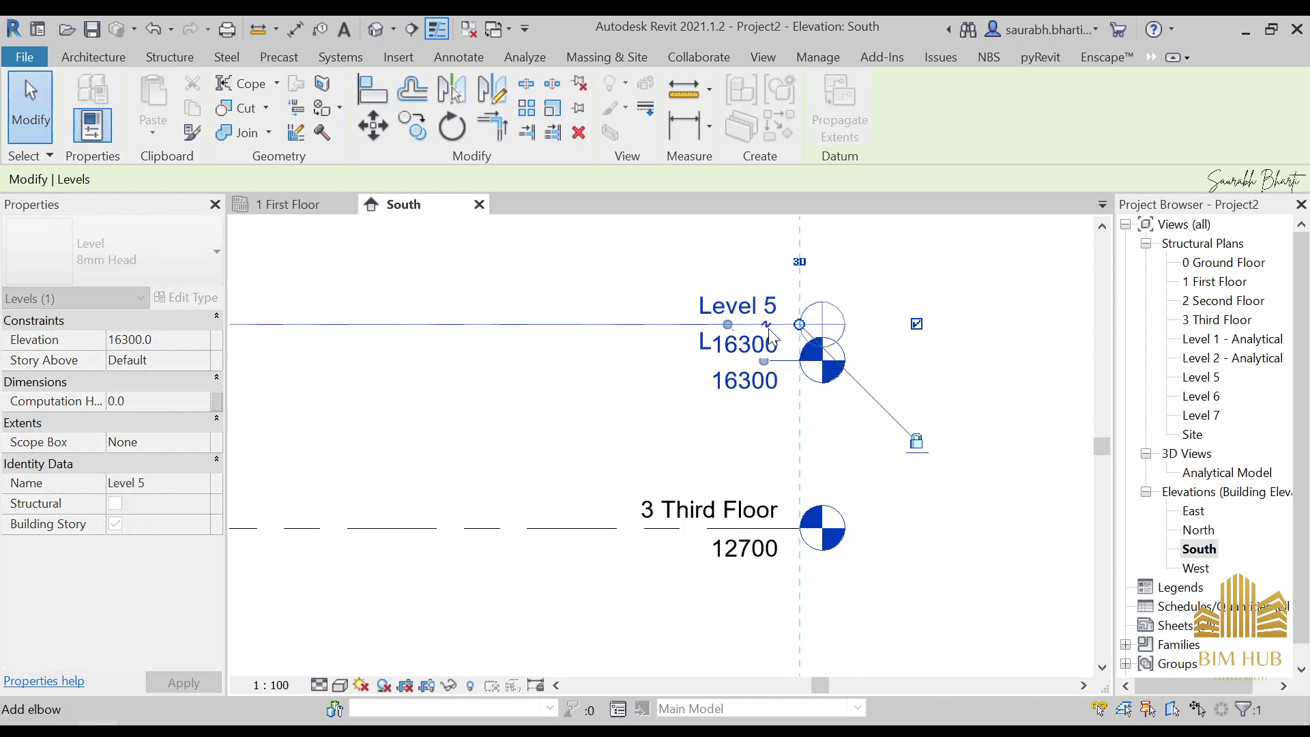
left_click(710, 304)
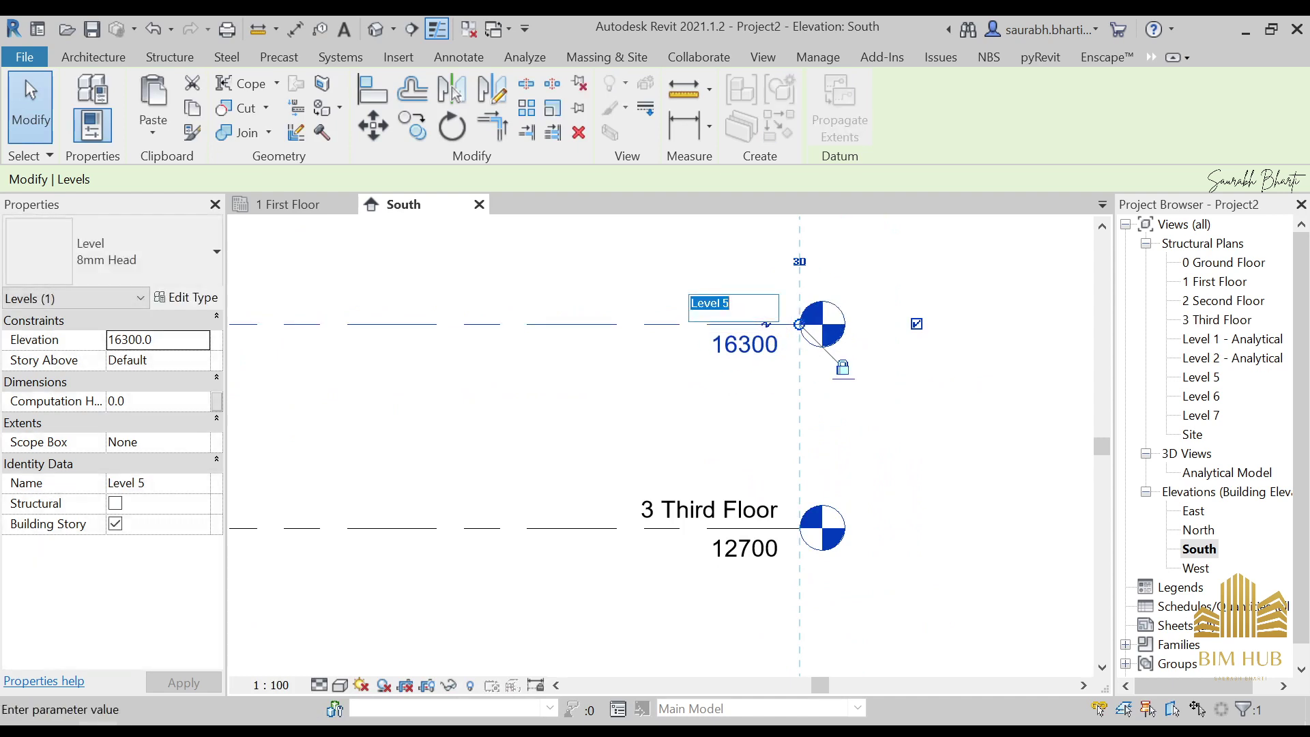
type("4 Fourth Floor")
key("Return")
left_click(722, 381)
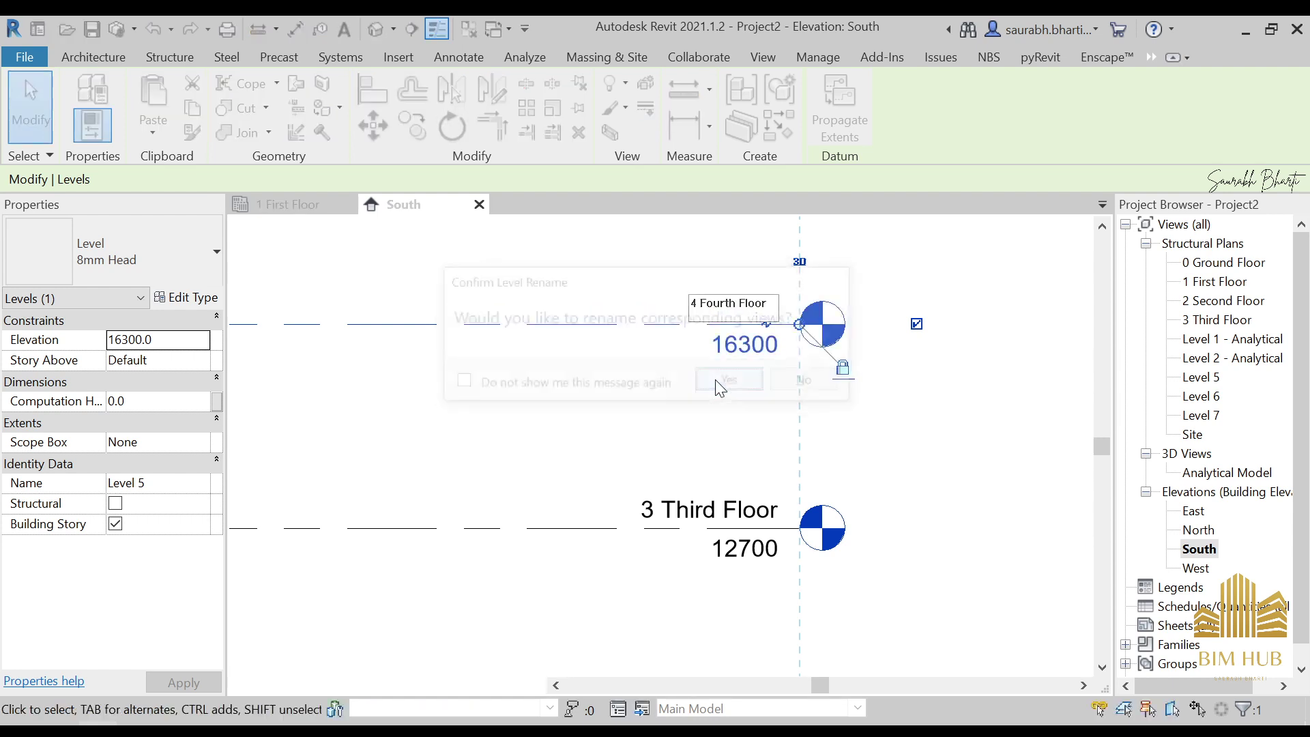
Rename Level 6 as "5Fifth Floor" and rename its corresponding views to match.
scroll(641, 334, "down", 4)
scroll(722, 336, "up", 5)
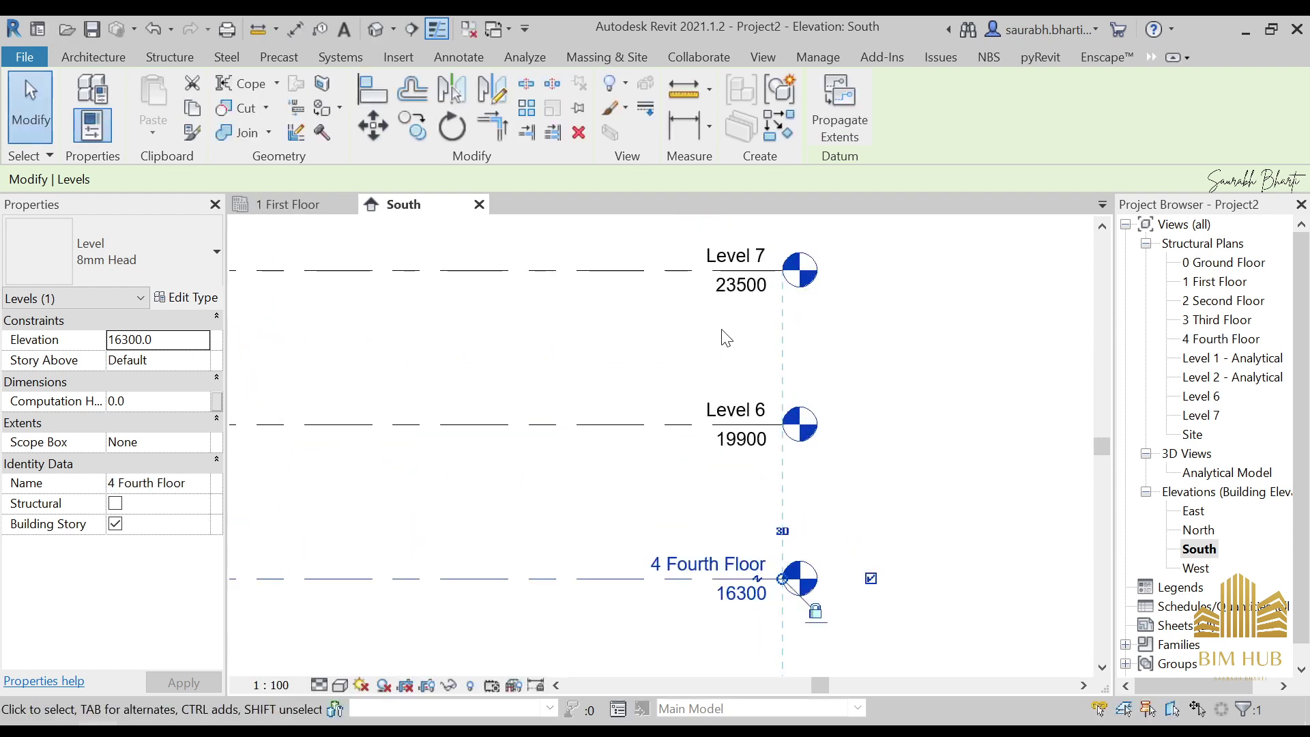
left_click(751, 422)
left_click(751, 422)
key("BackSpace")
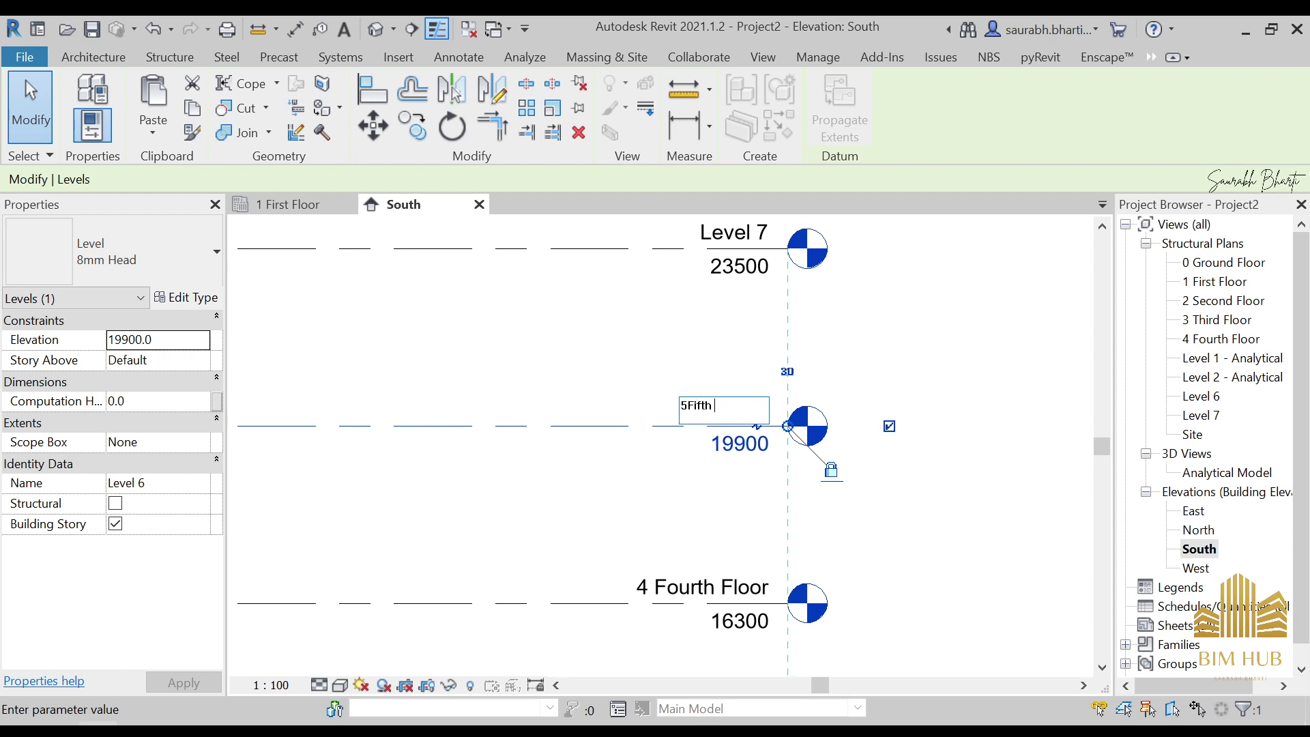
type("5Fifth Floor")
key("Return")
left_click(730, 380)
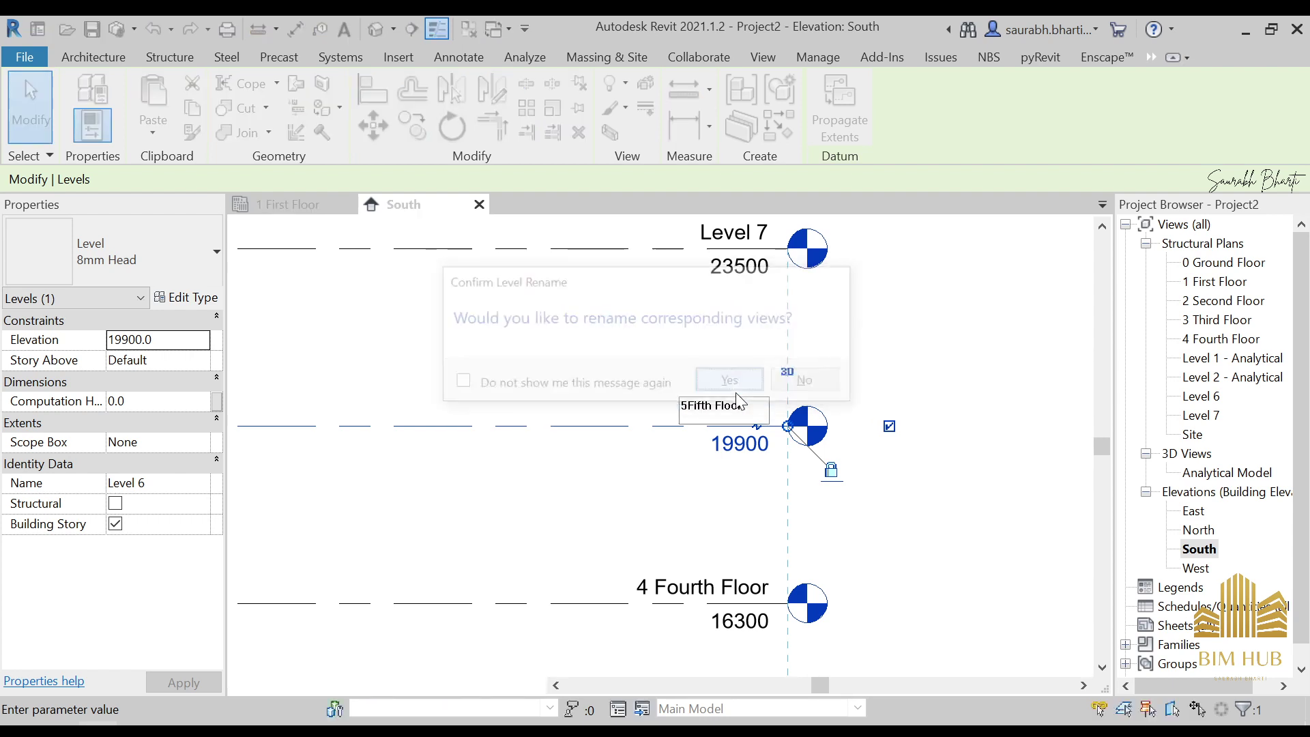
Rename Level 7 as "6 Roof" and rename its corresponding views to match.
middle_click_drag(755, 280, 824, 428)
scroll(796, 390, "up", 2)
left_click(811, 374)
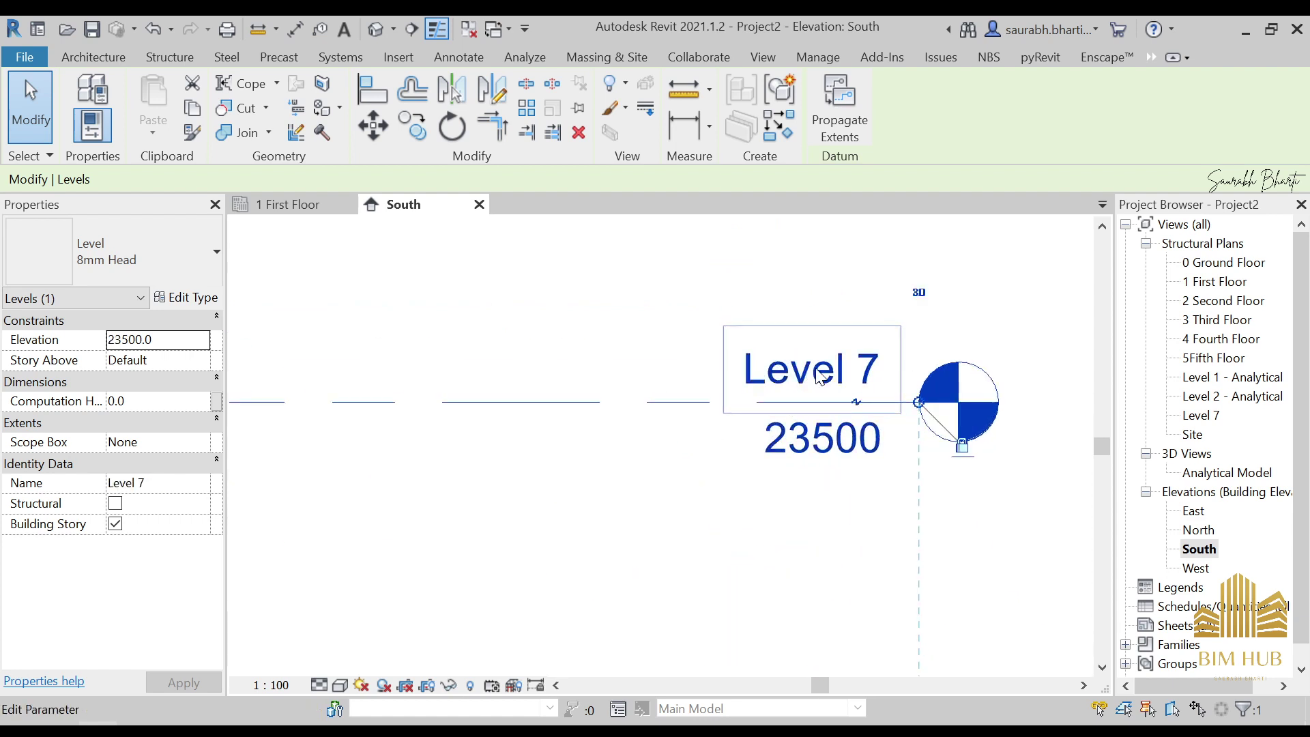
left_click(820, 376)
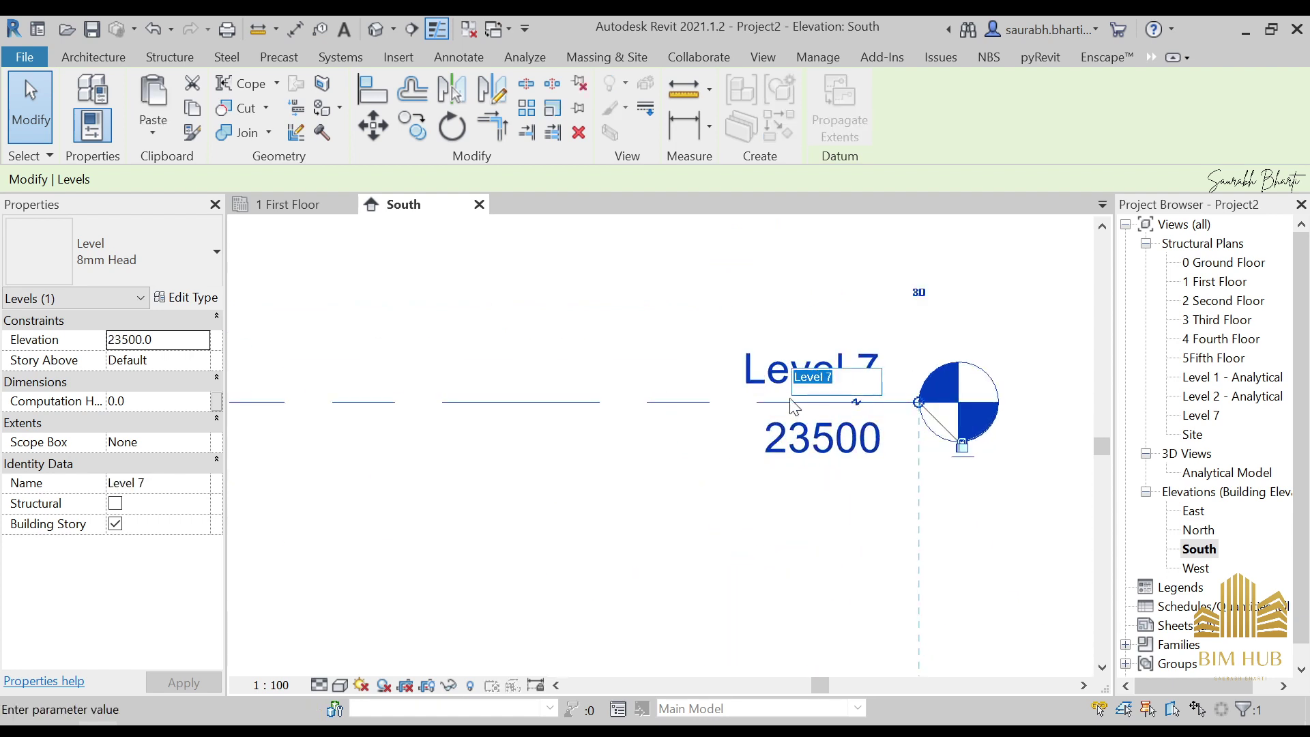
type("6 Roof")
key("Return")
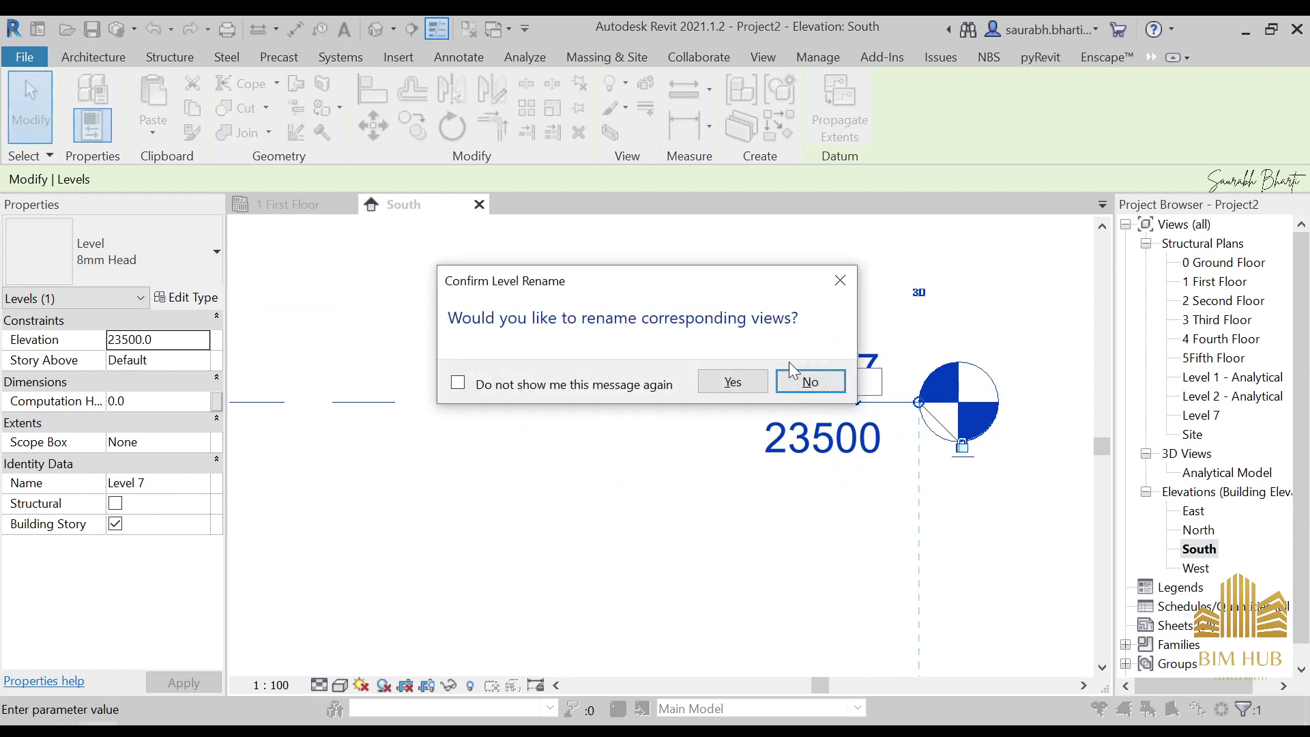
left_click(729, 380)
scroll(890, 349, "down", 1)
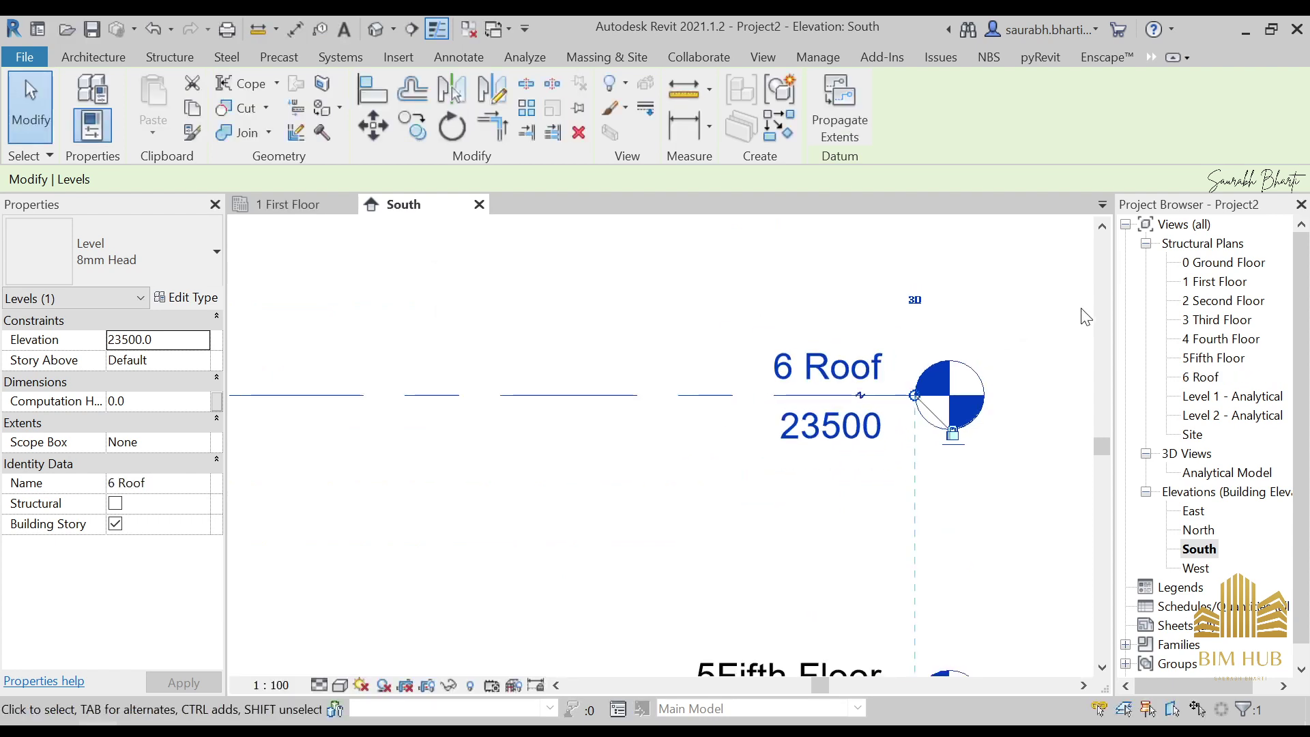
Review the structural plan views from 0 Ground Floor to 6 Roof and the full stack of levels in the South elevation.
left_click(1218, 266)
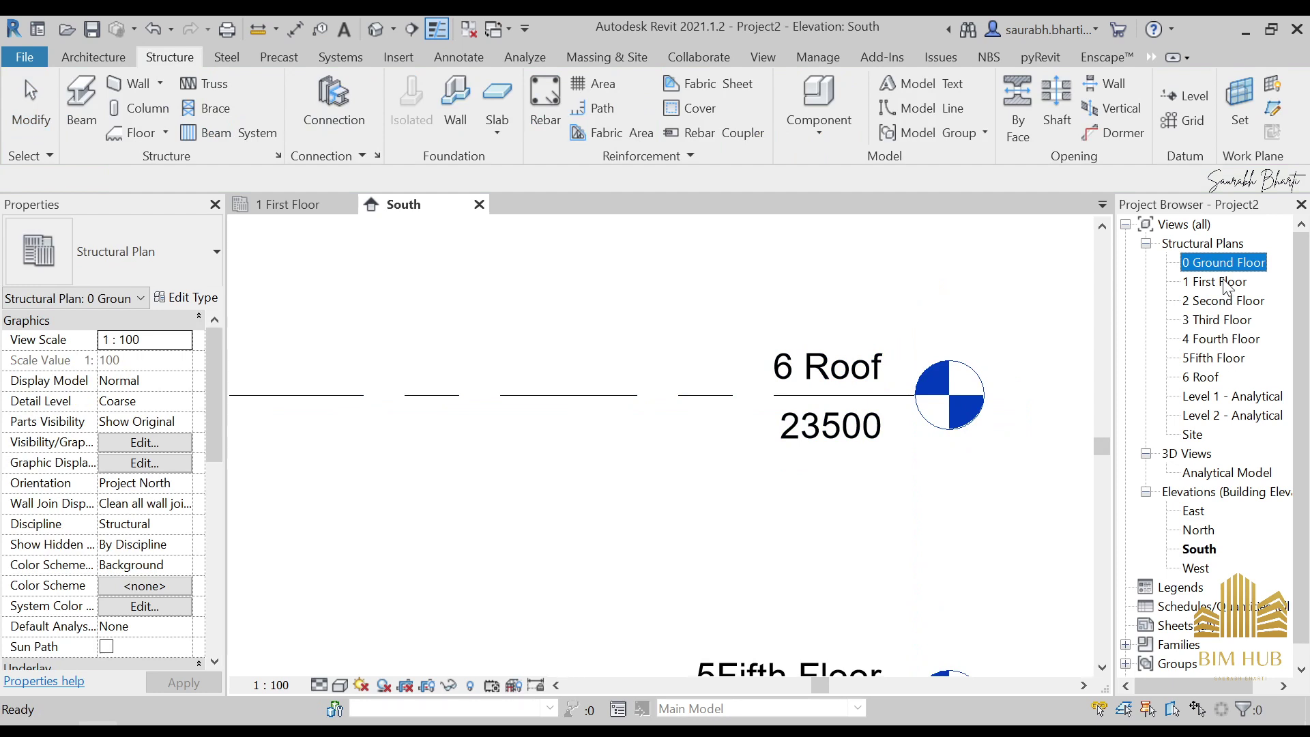
left_click(1225, 282)
left_click(1230, 300)
left_click(1222, 266)
left_click(1236, 282)
left_click(1233, 301)
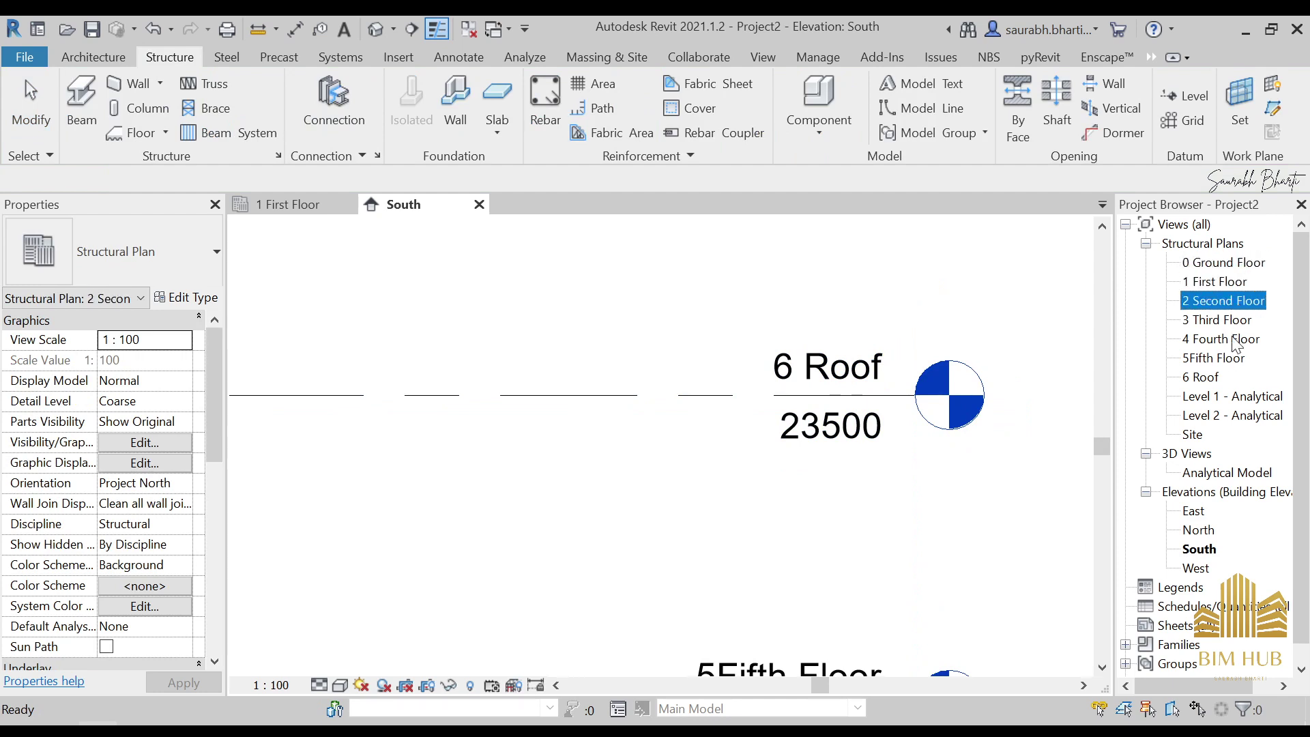
left_click(1234, 339)
left_click(1231, 304)
left_click(1201, 377)
scroll(827, 327, "down", 5)
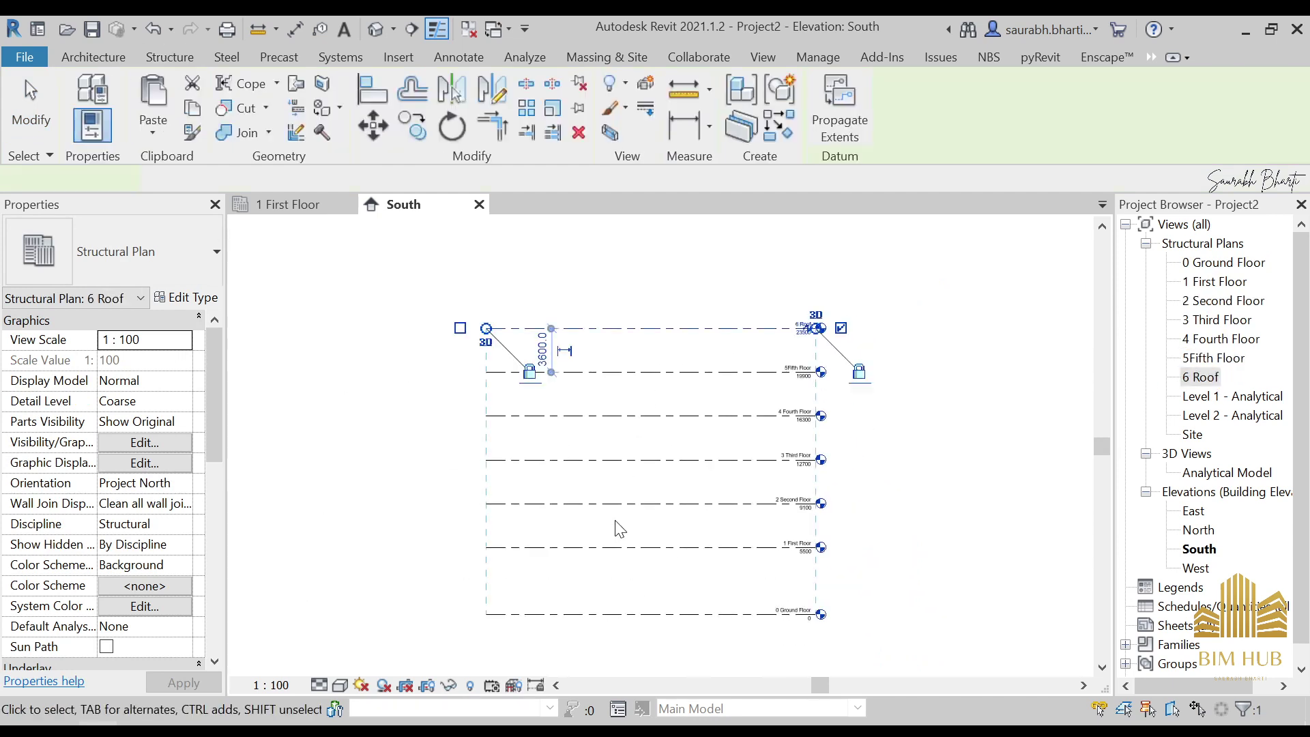
scroll(616, 521, "up", 1)
middle_click_drag(773, 597, 765, 531)
key("Escape")
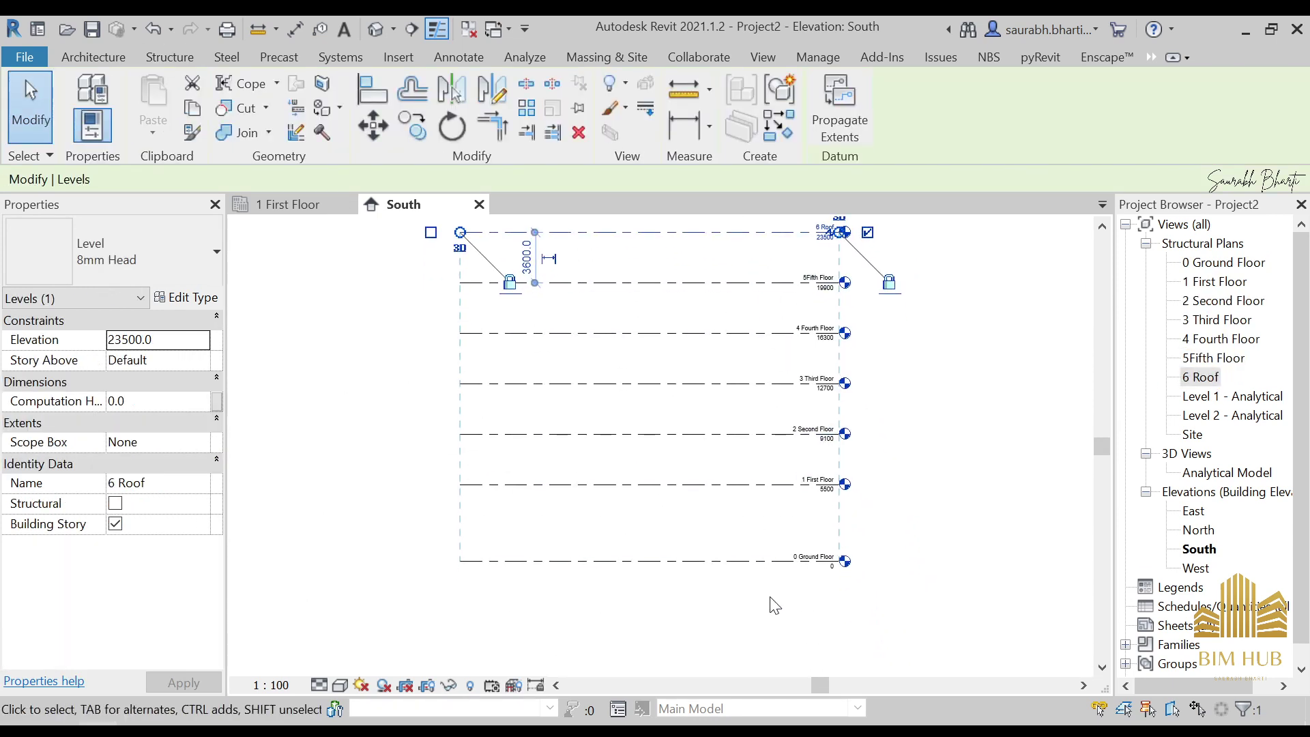
Create a level with a plan view 4500 below 0 Ground Floor by picking that level's line, and end the Level command.
scroll(774, 605, "up", 1)
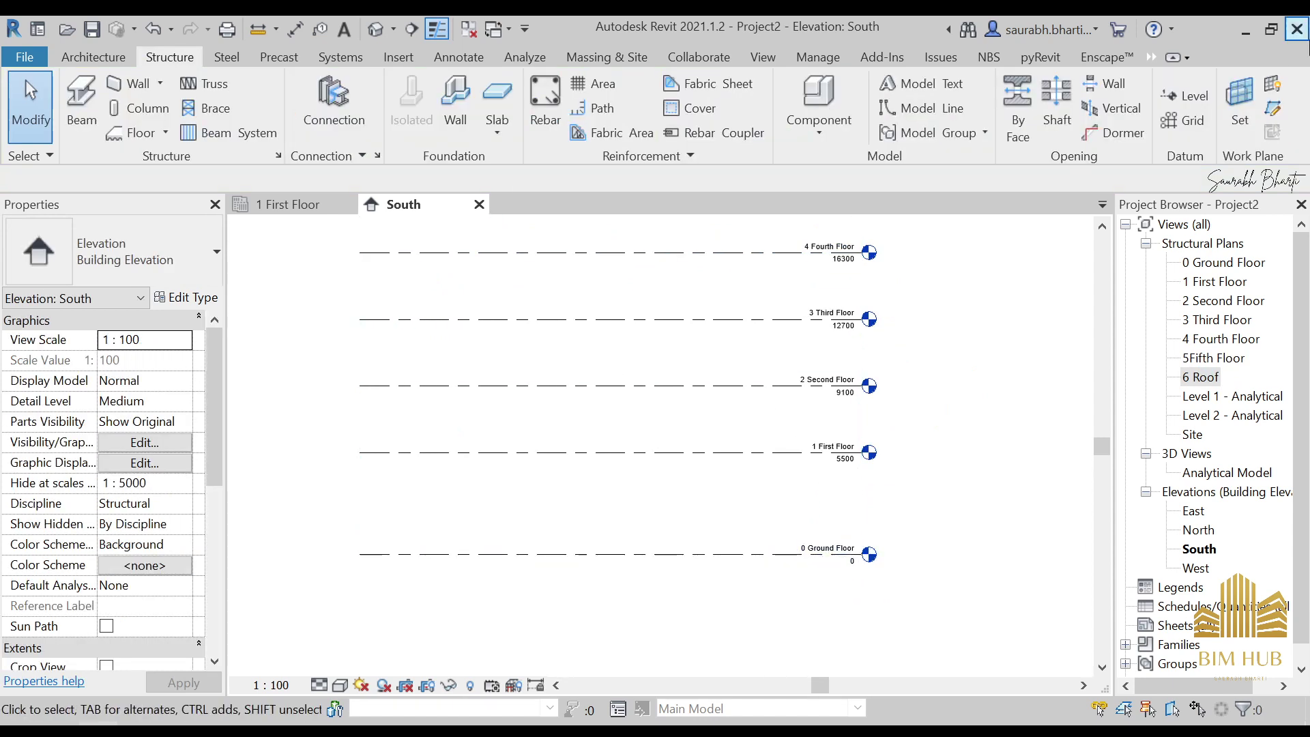
left_click(1187, 96)
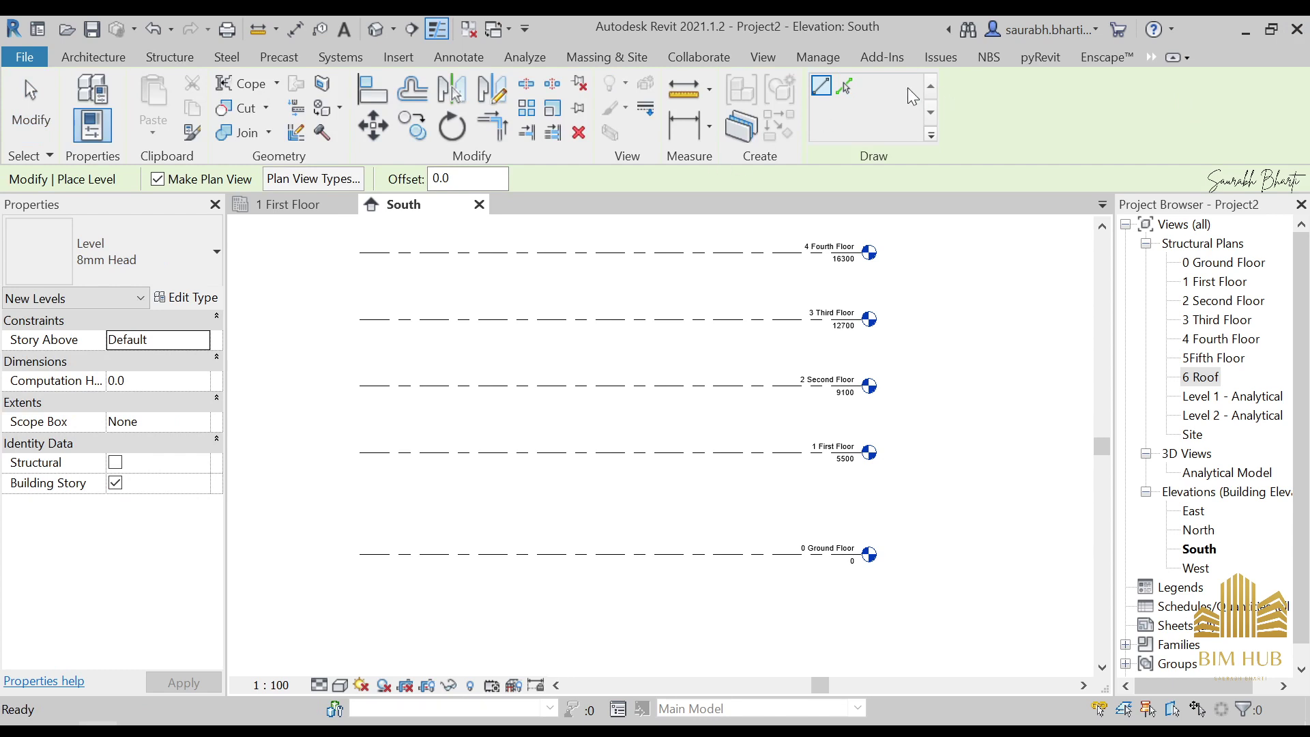
left_click(843, 86)
double_click(448, 178)
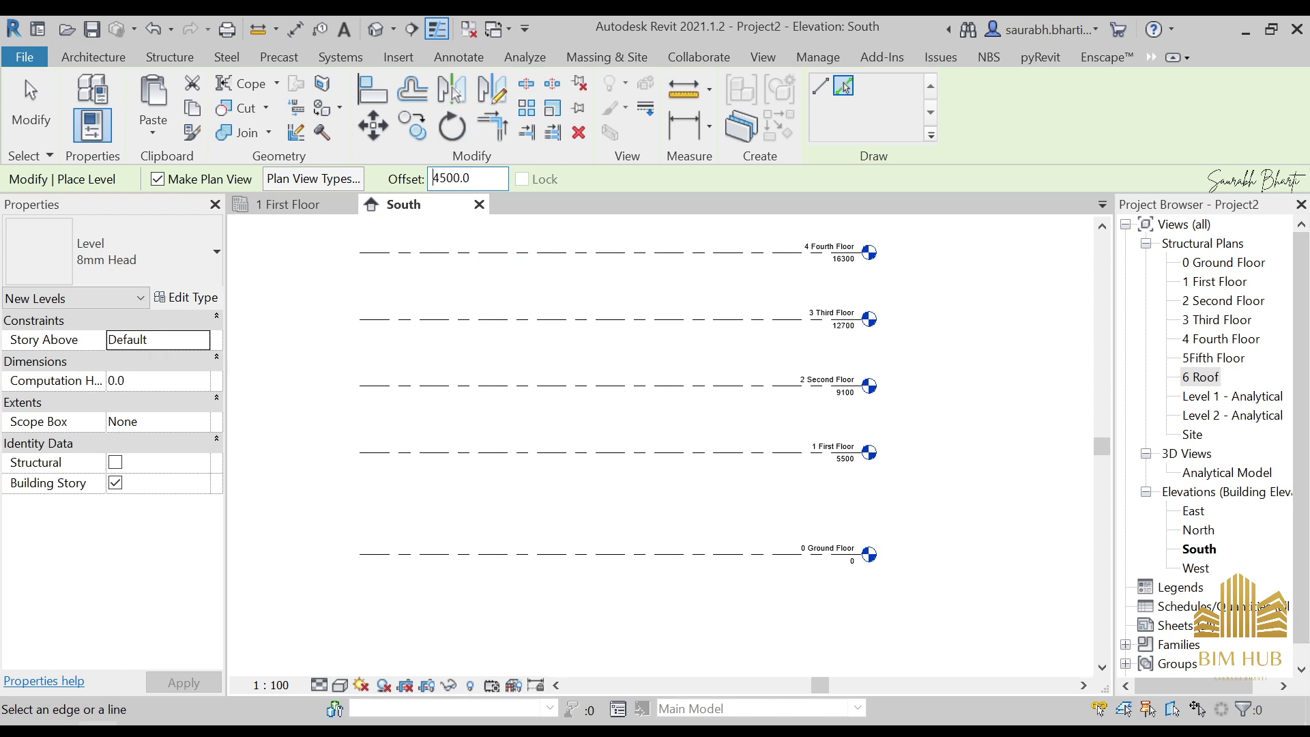
middle_click_drag(676, 660, 640, 547)
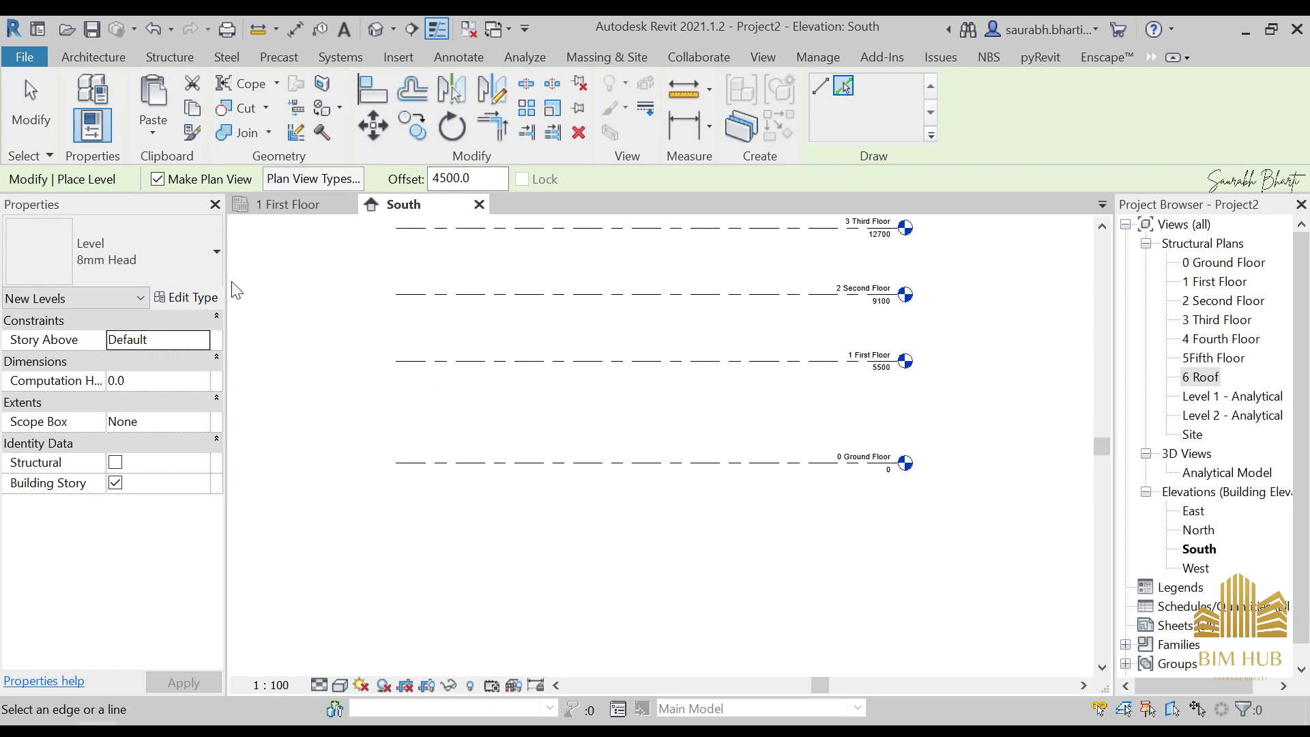
left_click(694, 465)
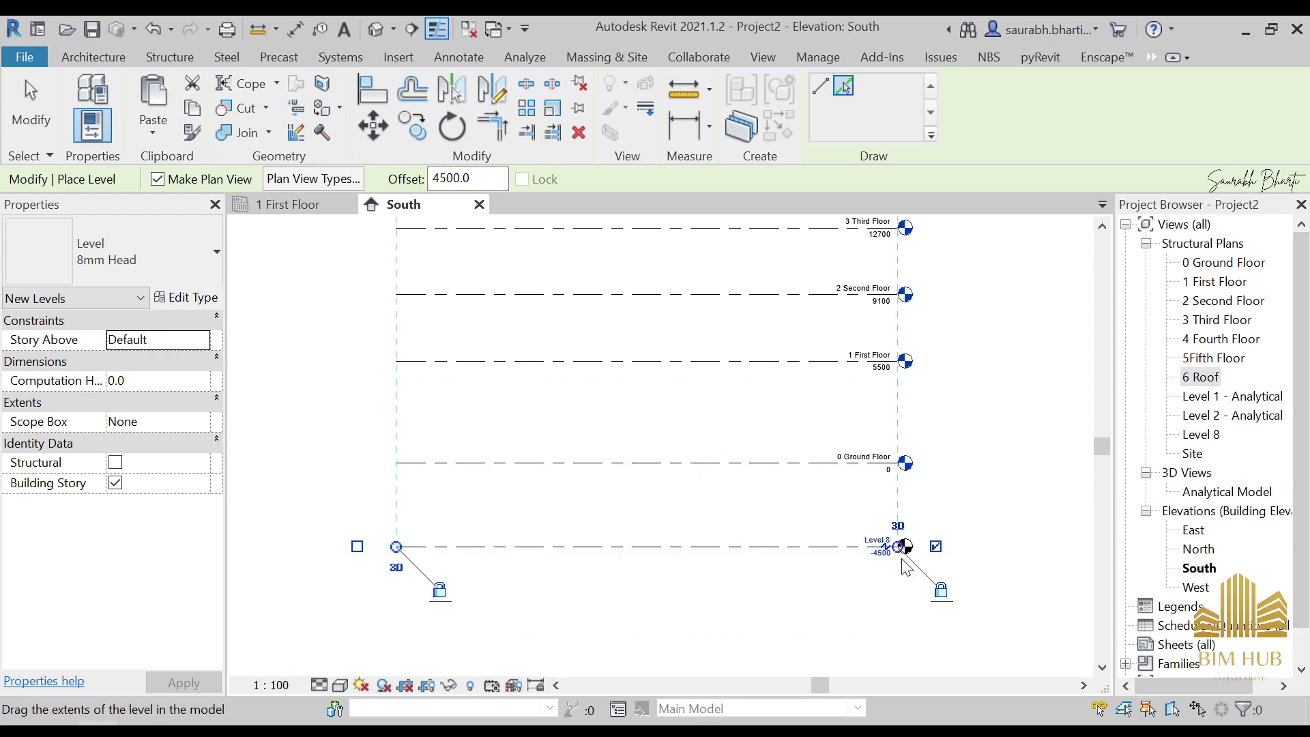
key("Escape")
Rename Level 8, below 0 Ground Floor, as "T.O.F" and rename its corresponding views to match.
scroll(885, 556, "up", 3)
scroll(885, 556, "up", 3)
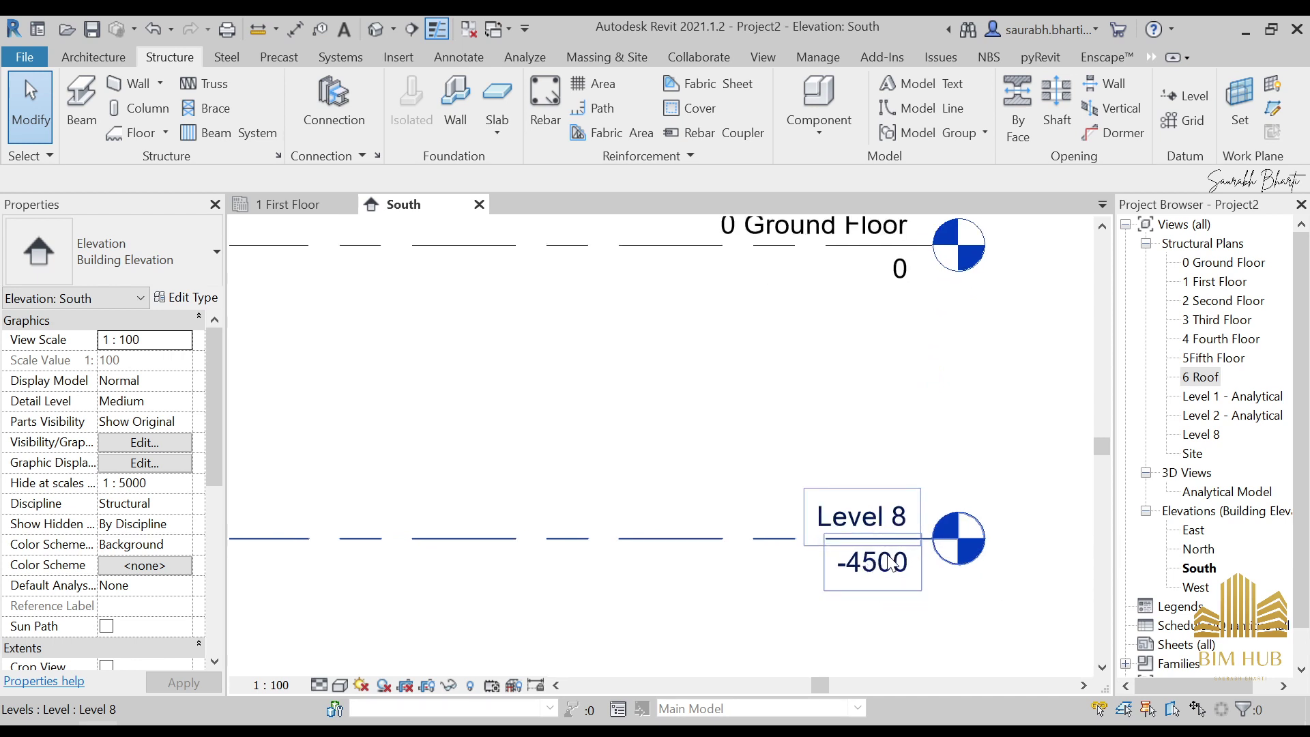
left_click(879, 537)
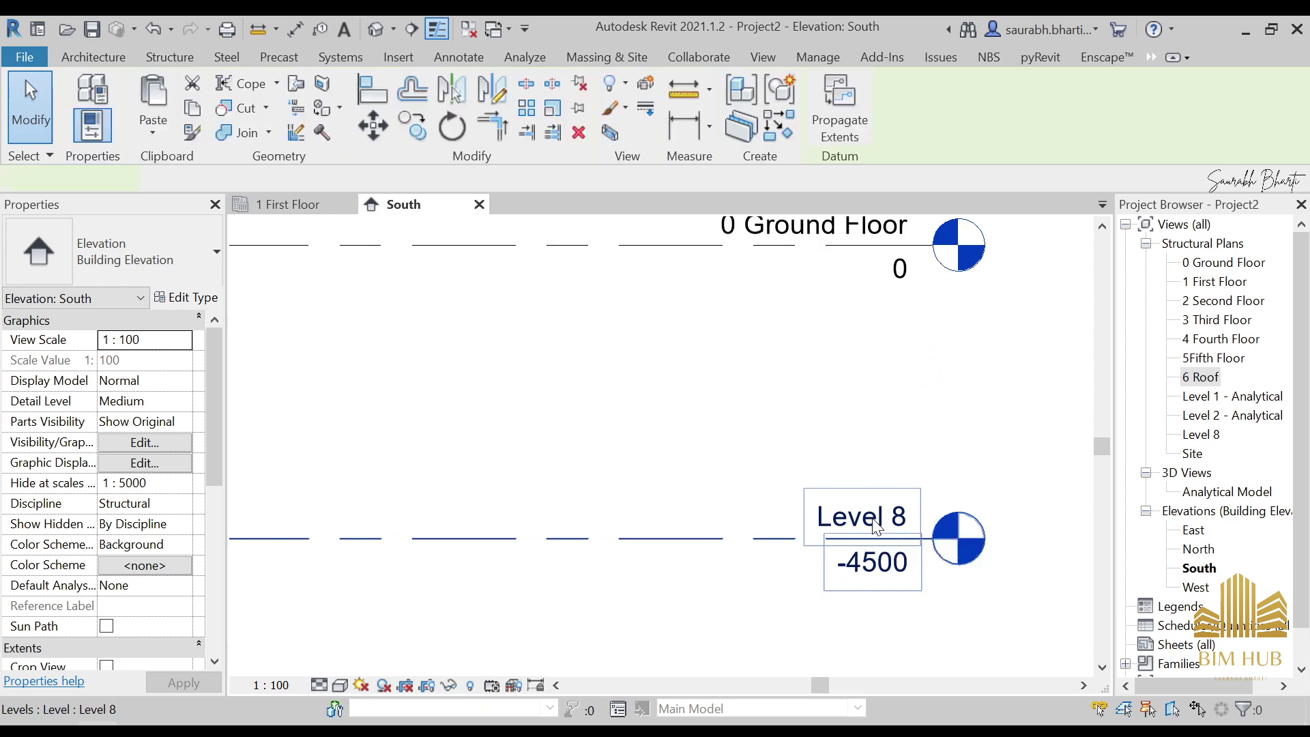
left_click(869, 518)
type("T.O.F")
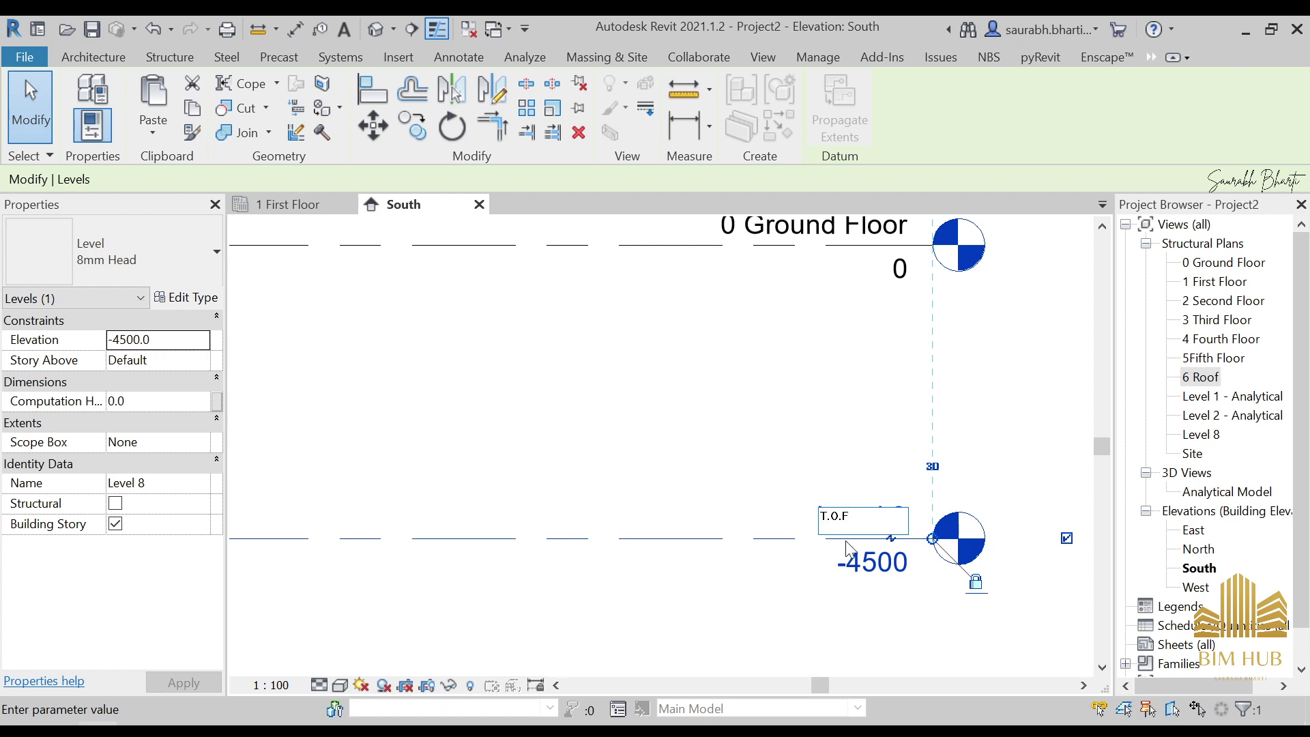
key("Return")
left_click(742, 382)
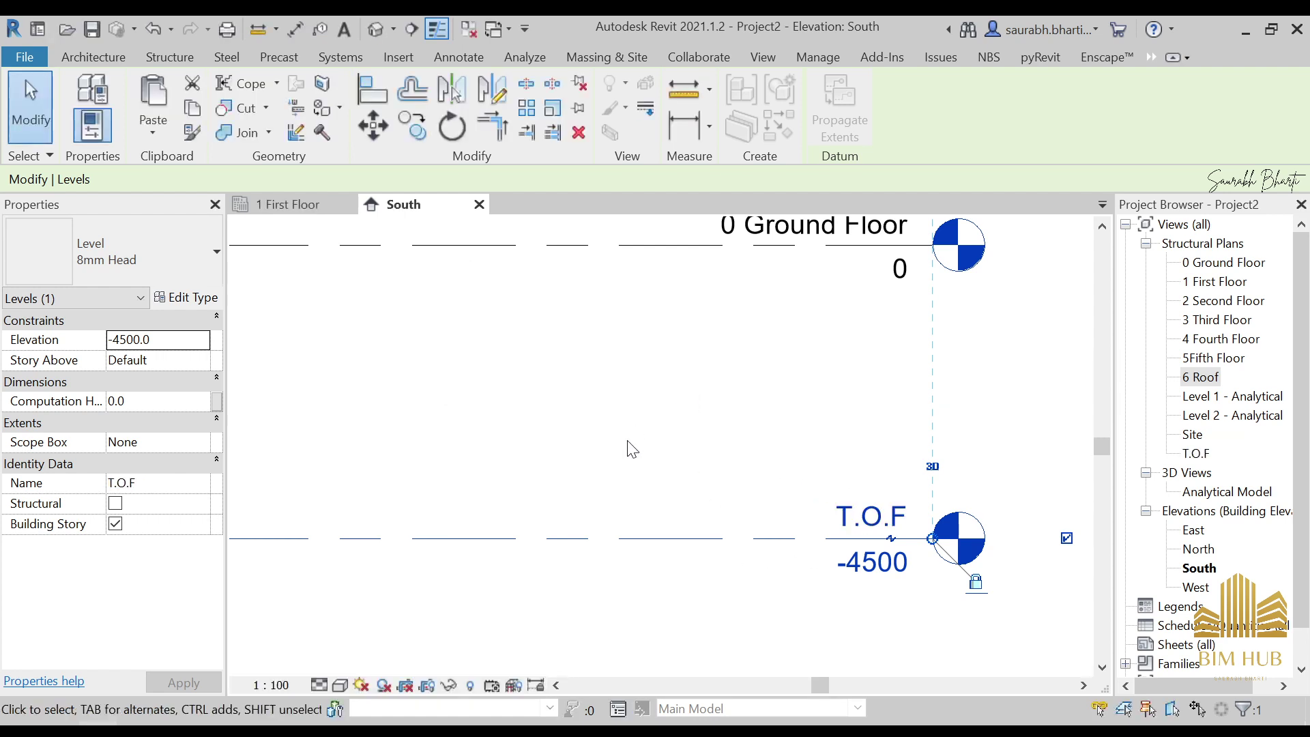
Extend all aligned level lines outward at their head ends by stretching the 6 Roof line, and clear the selection.
scroll(631, 440, "down", 1)
scroll(631, 440, "down", 3)
middle_click_drag(576, 382, 623, 436)
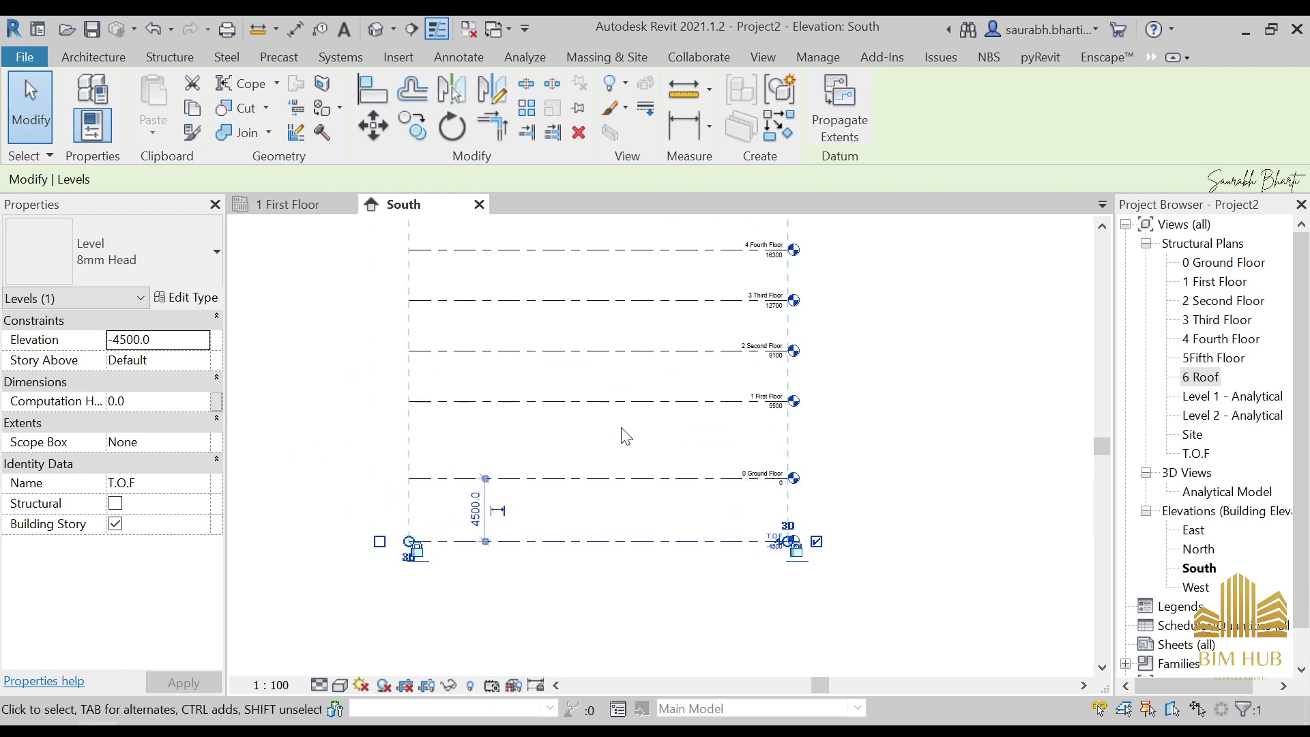
key("Escape")
scroll(665, 408, "up", 4)
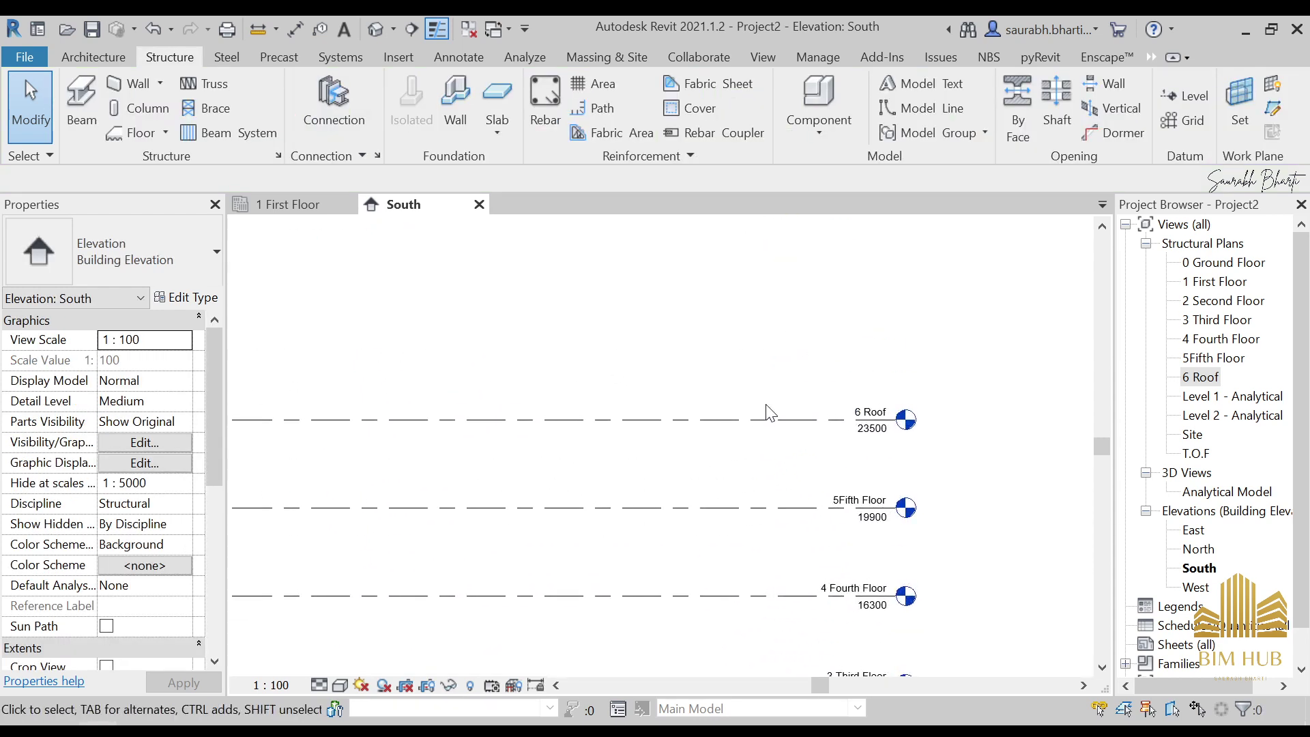
left_click(791, 417)
scroll(791, 413, "down", 1)
middle_click_drag(792, 413, 705, 296)
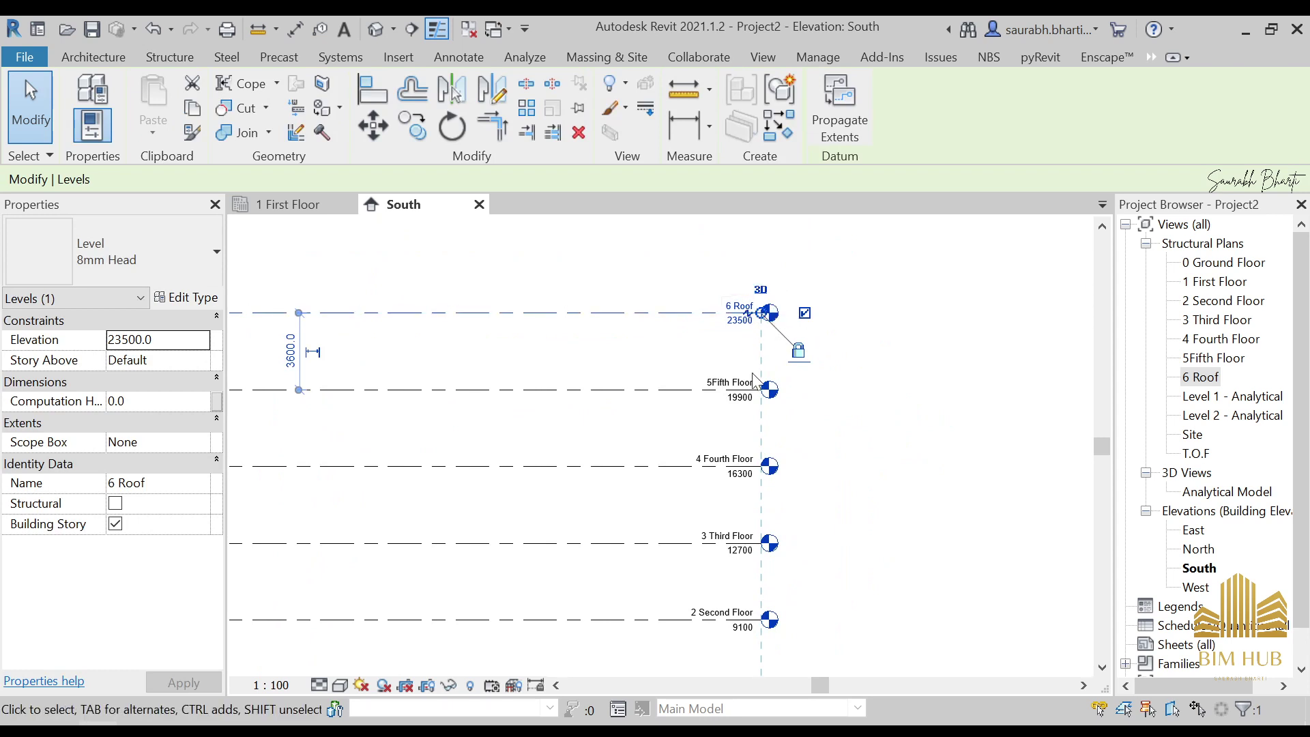
scroll(769, 327, "down", 2)
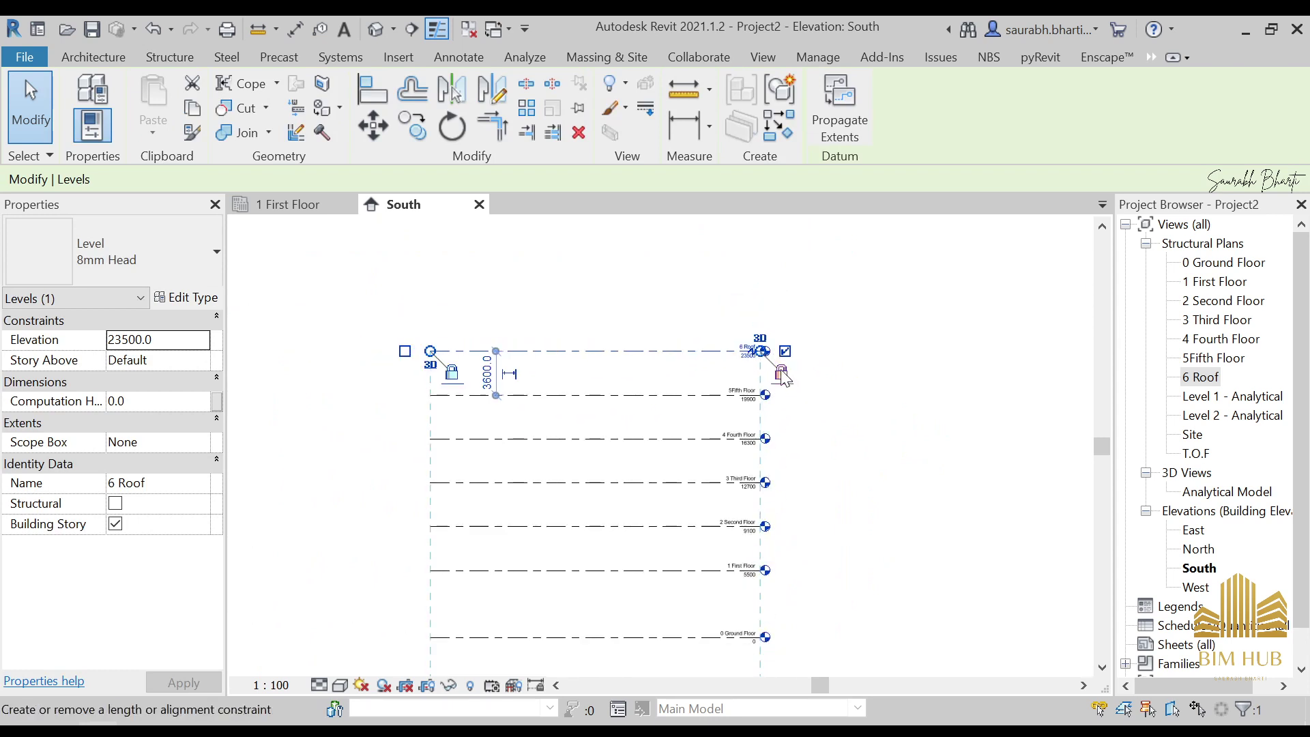
left_click_drag(764, 351, 836, 351)
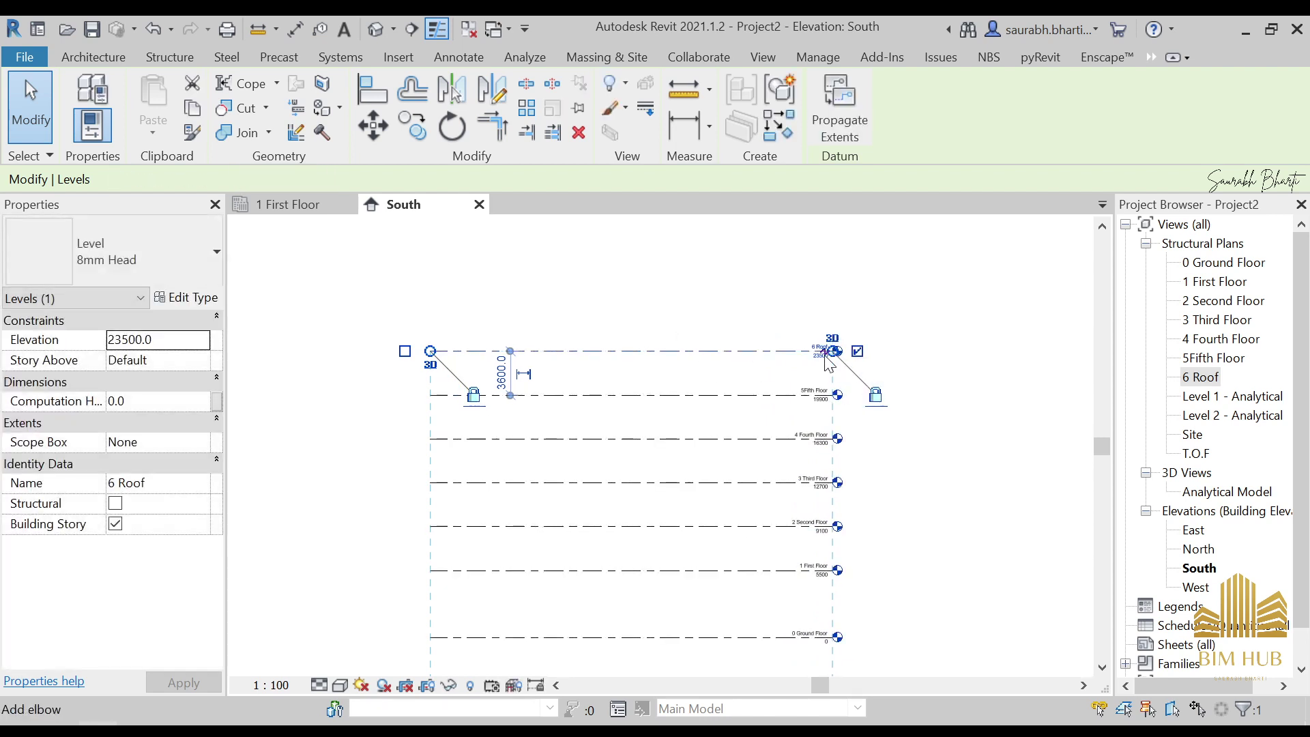
left_click(672, 272)
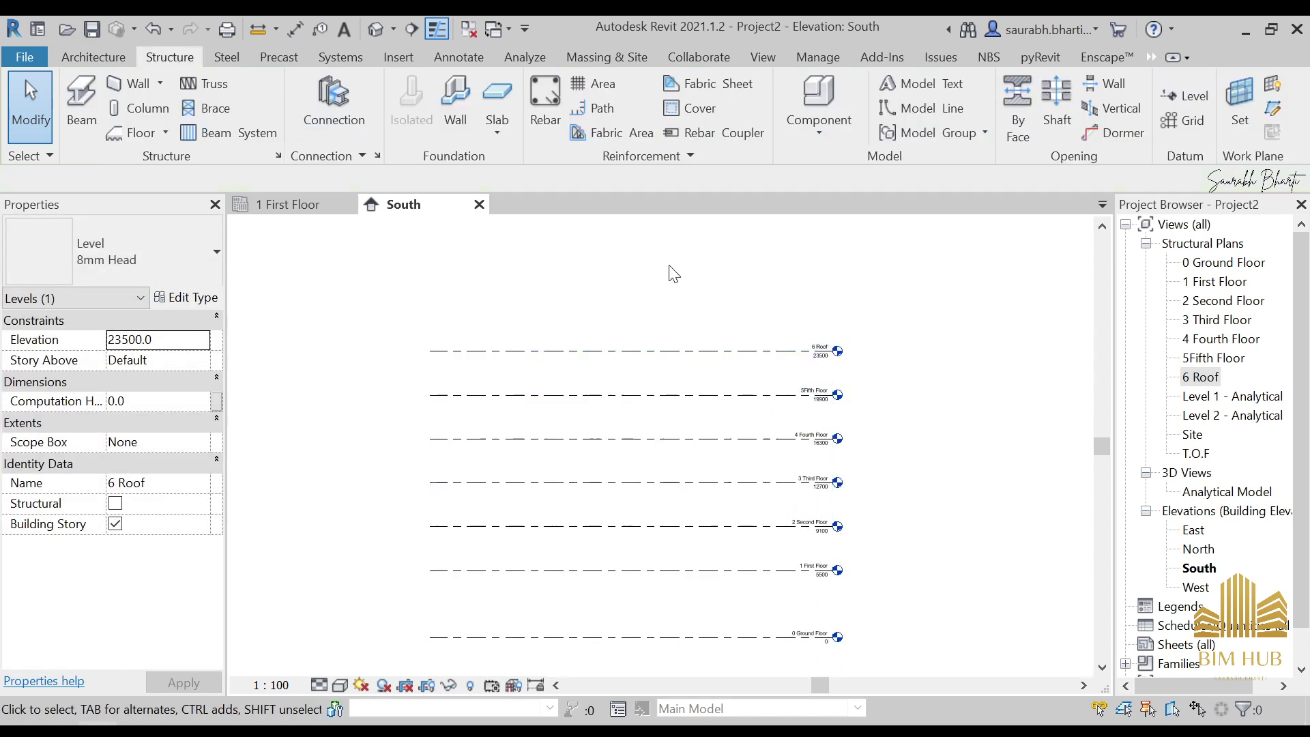
Show the level bubble at the tail end of the 0 Ground Floor line and hide it again.
middle_click_drag(682, 433, 724, 321)
left_click(512, 525)
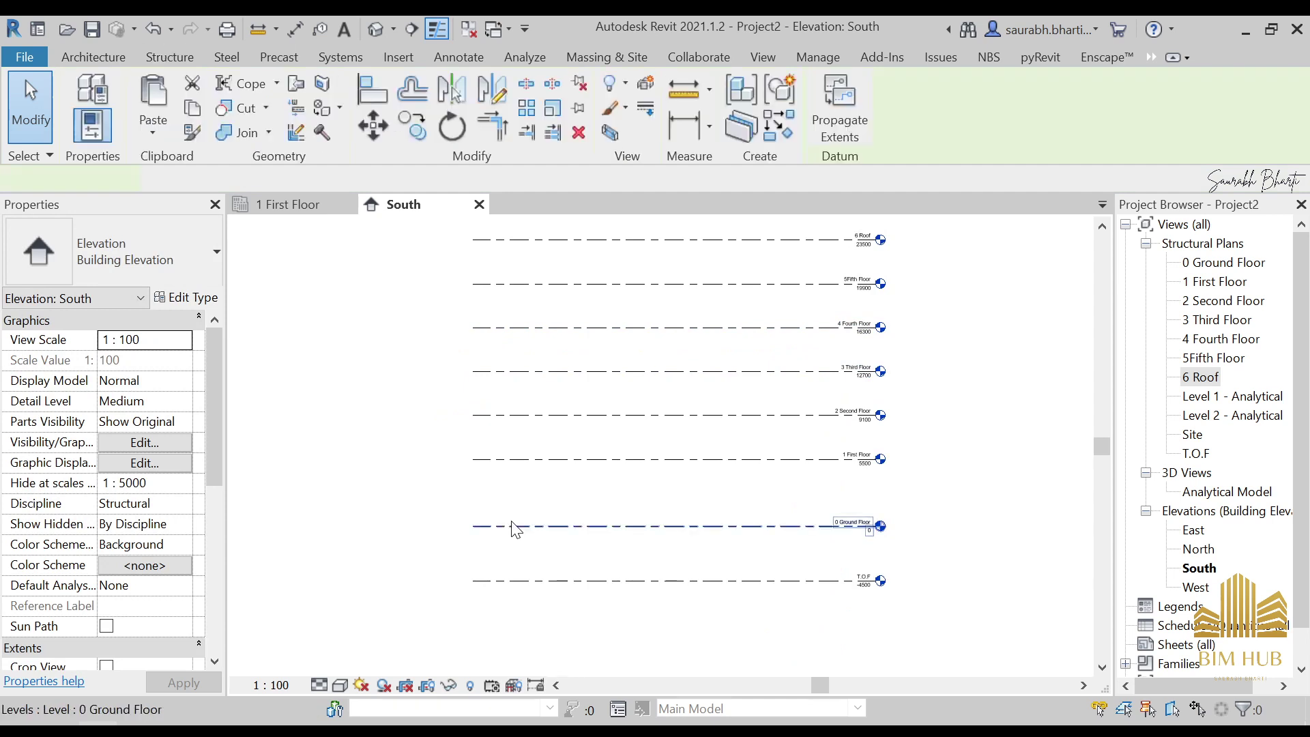
left_click(629, 648)
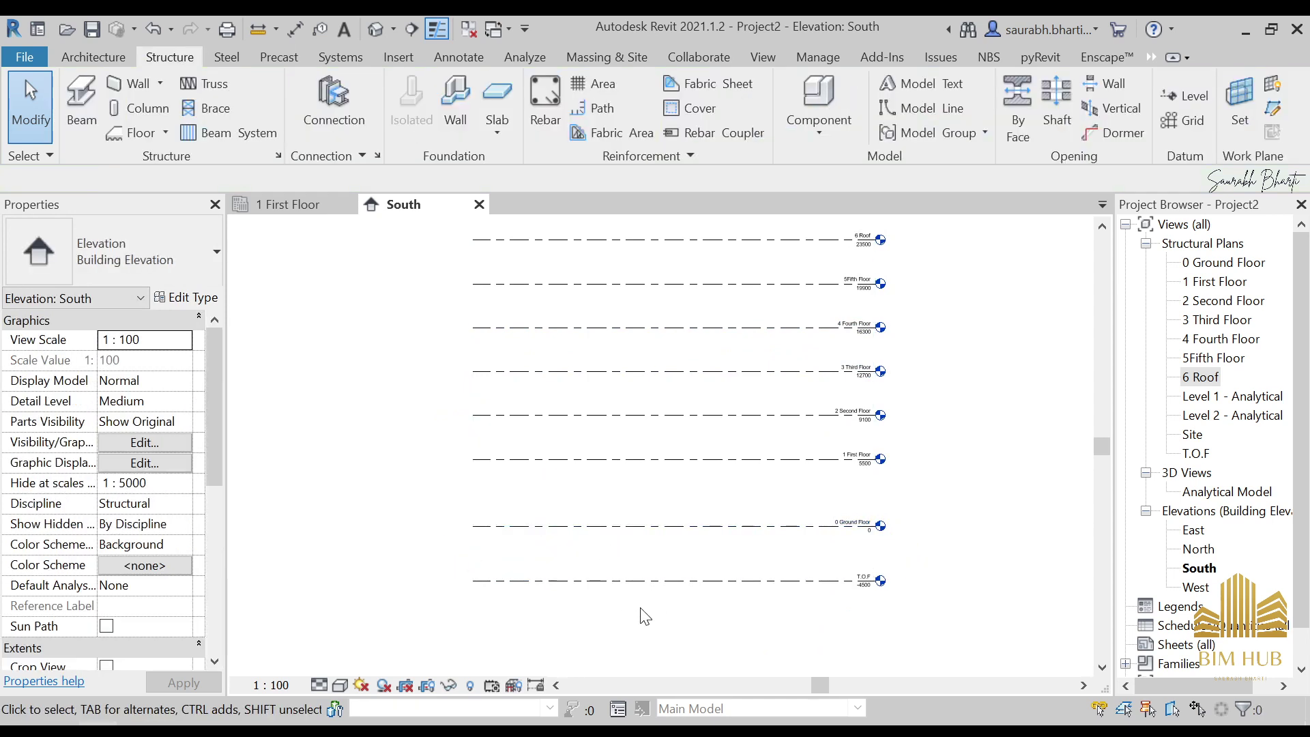
left_click(614, 526)
scroll(500, 538, "up", 2)
middle_click_drag(590, 553, 482, 544)
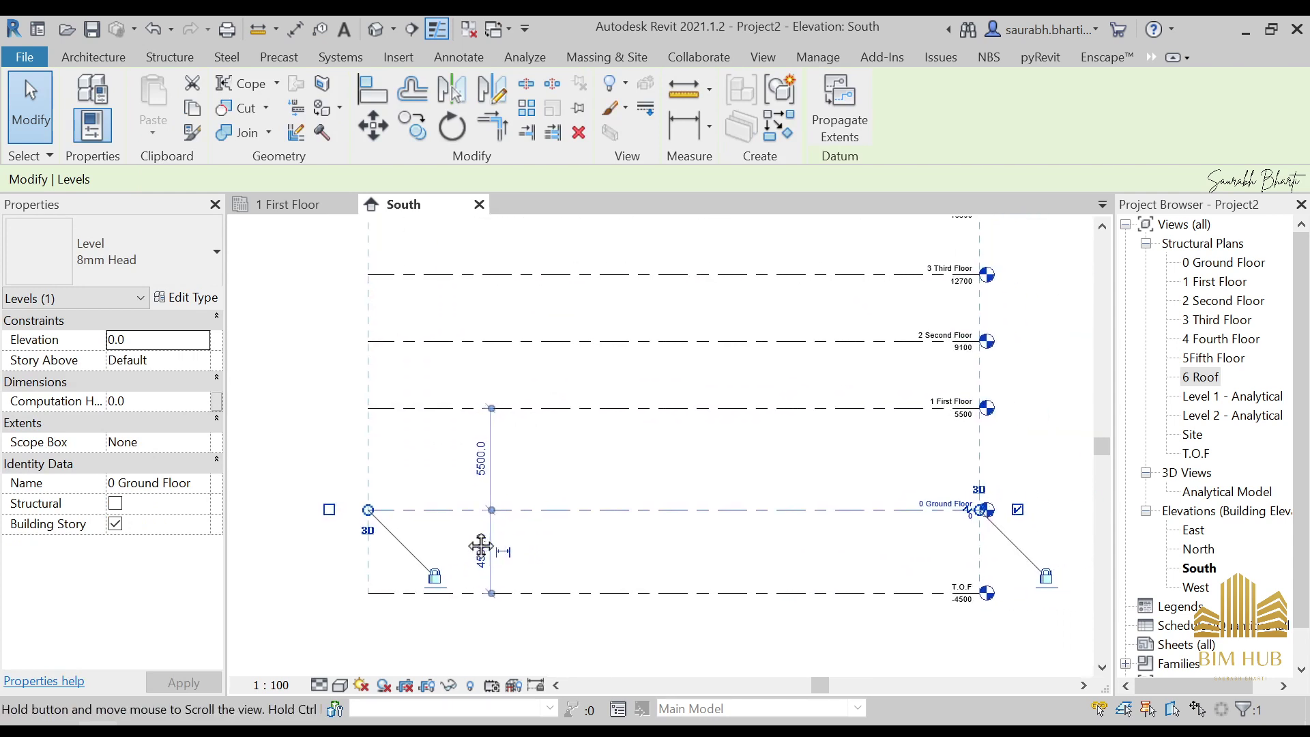
left_click(328, 511)
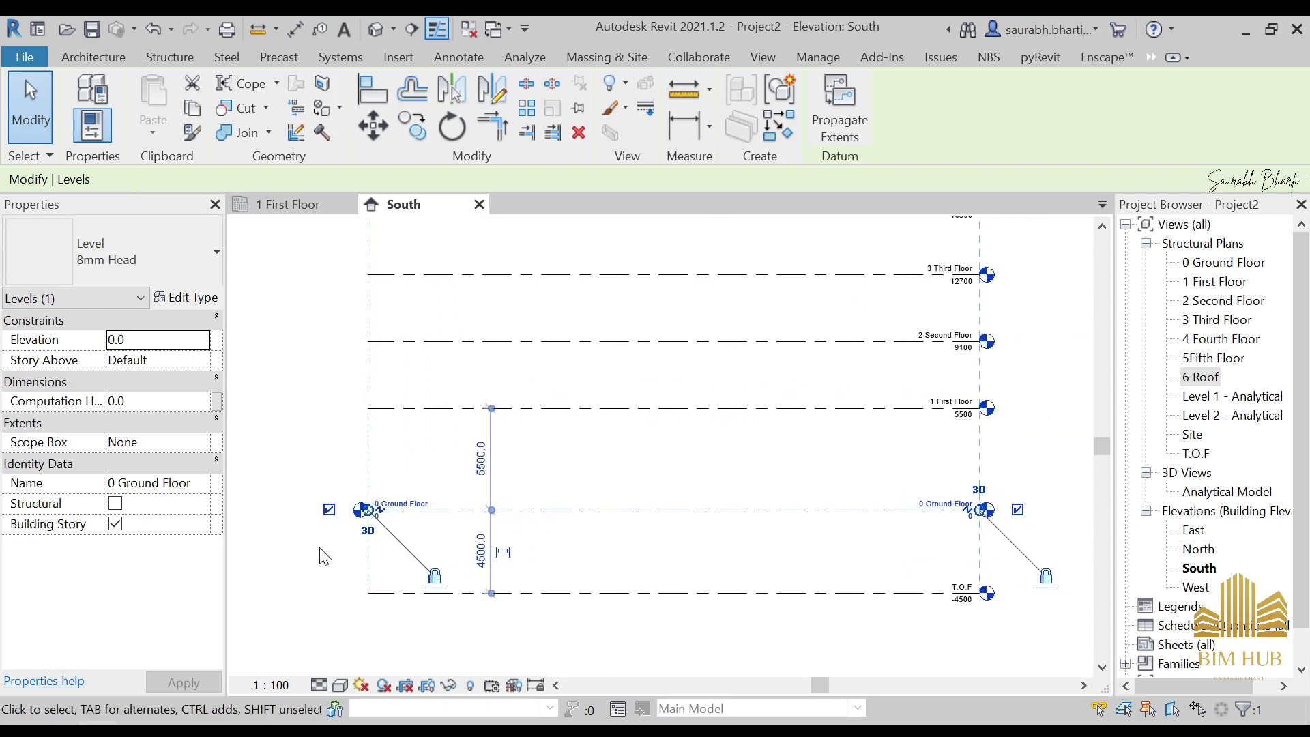
left_click(334, 536)
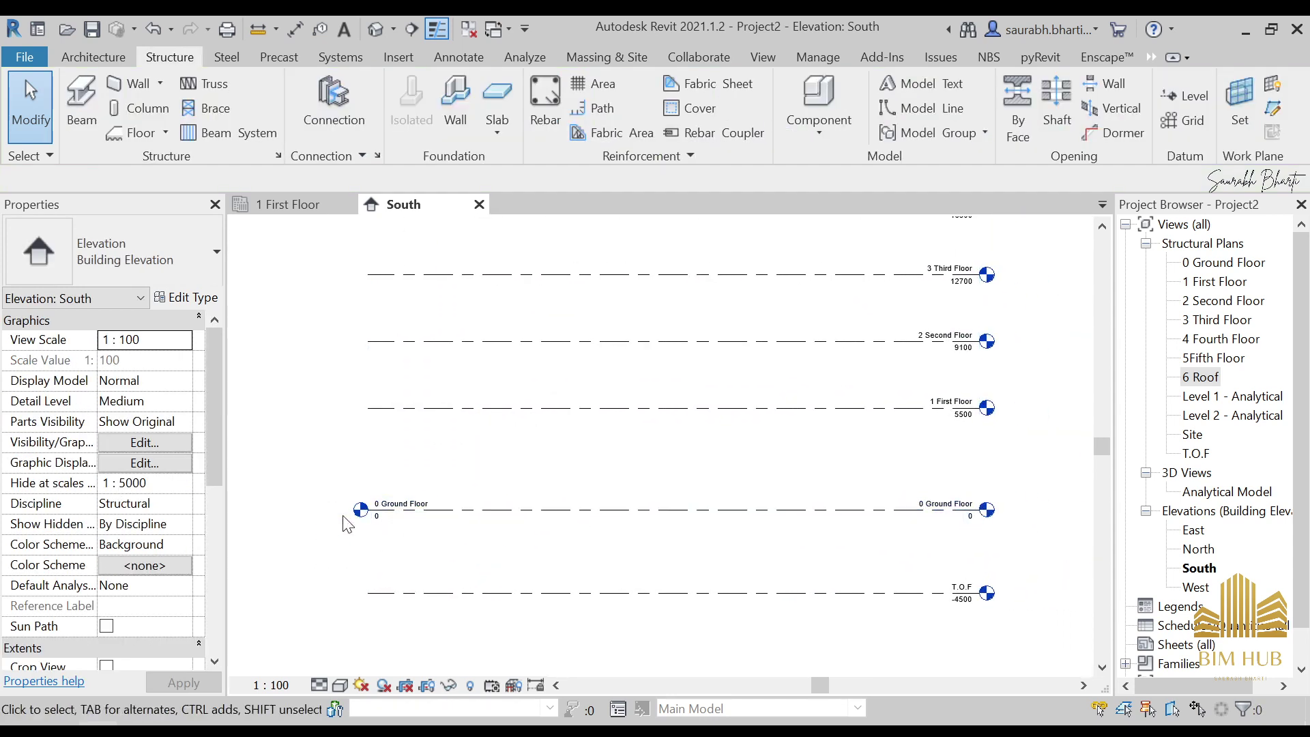
left_click(482, 510)
left_click(329, 510)
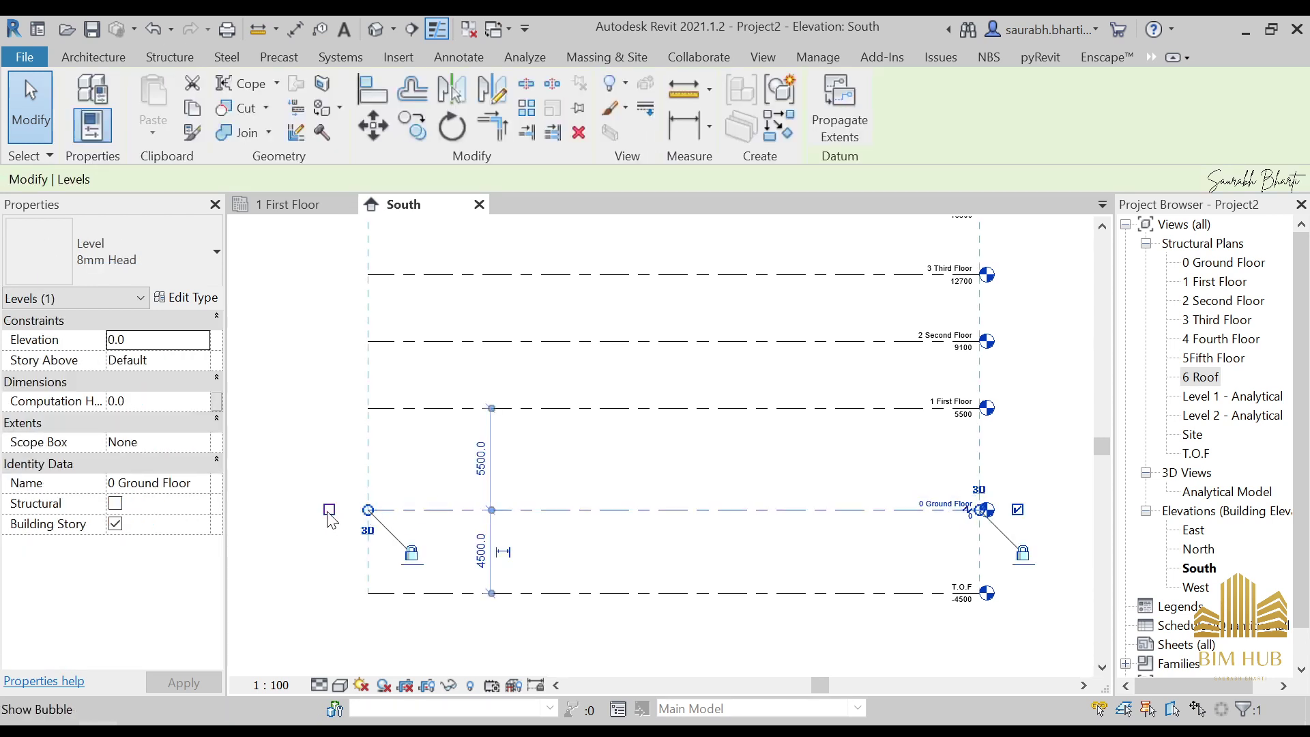
Clear the level selection and open the 0 Ground Floor structural plan.
left_click(311, 501)
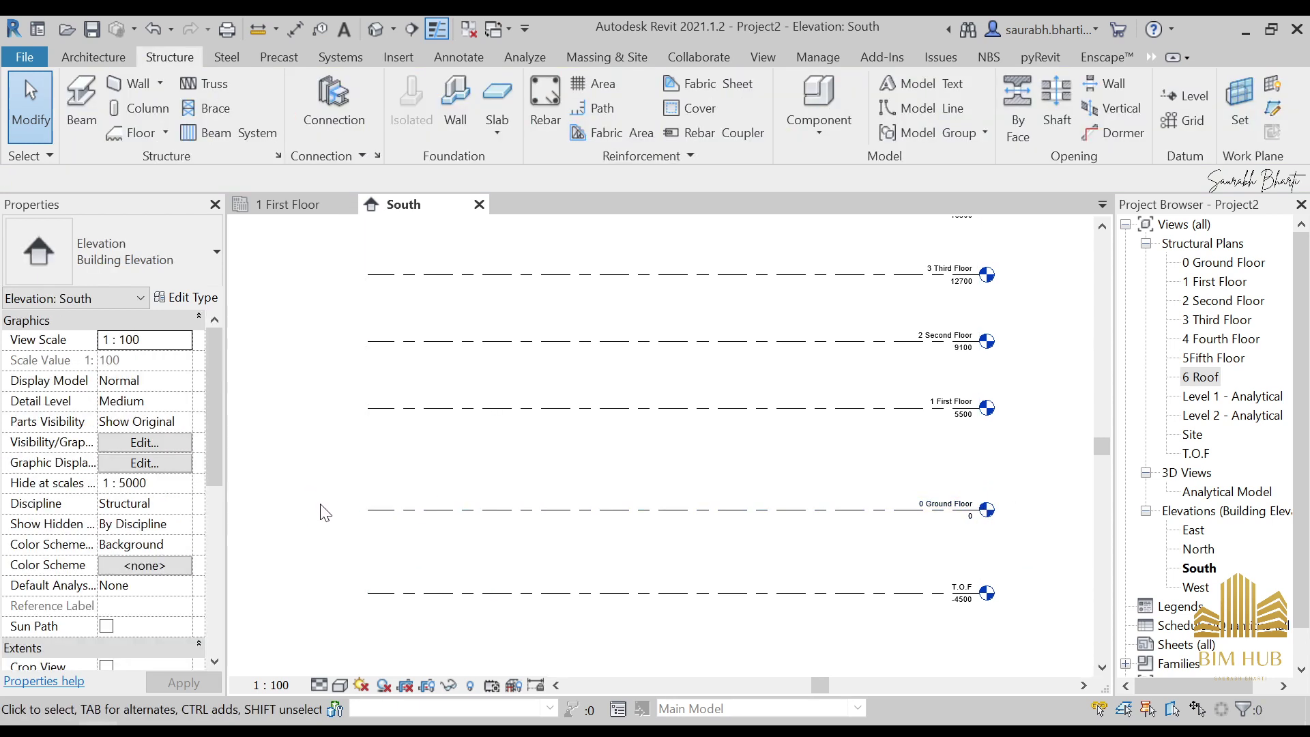
scroll(666, 484, "down", 5)
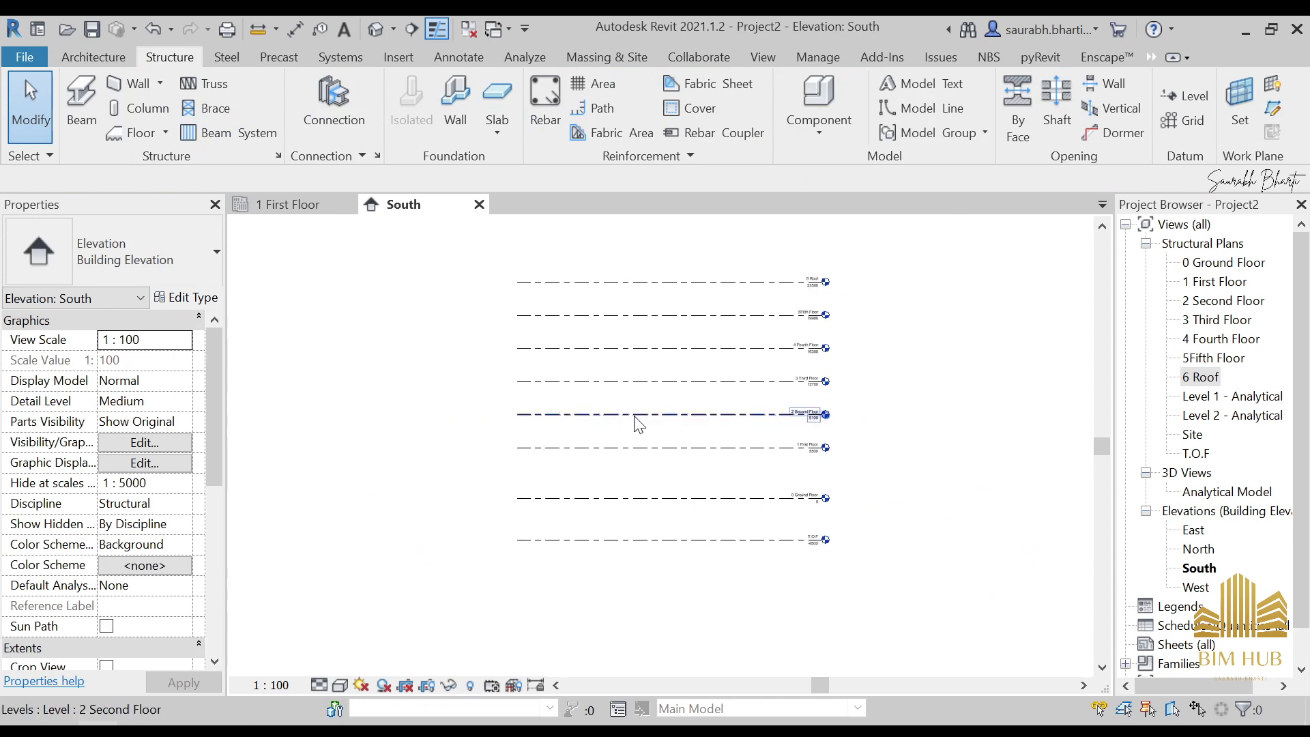
middle_click_drag(647, 427, 494, 457)
scroll(467, 471, "up", 2)
middle_click_drag(390, 429, 427, 426)
middle_click_drag(515, 342, 503, 328)
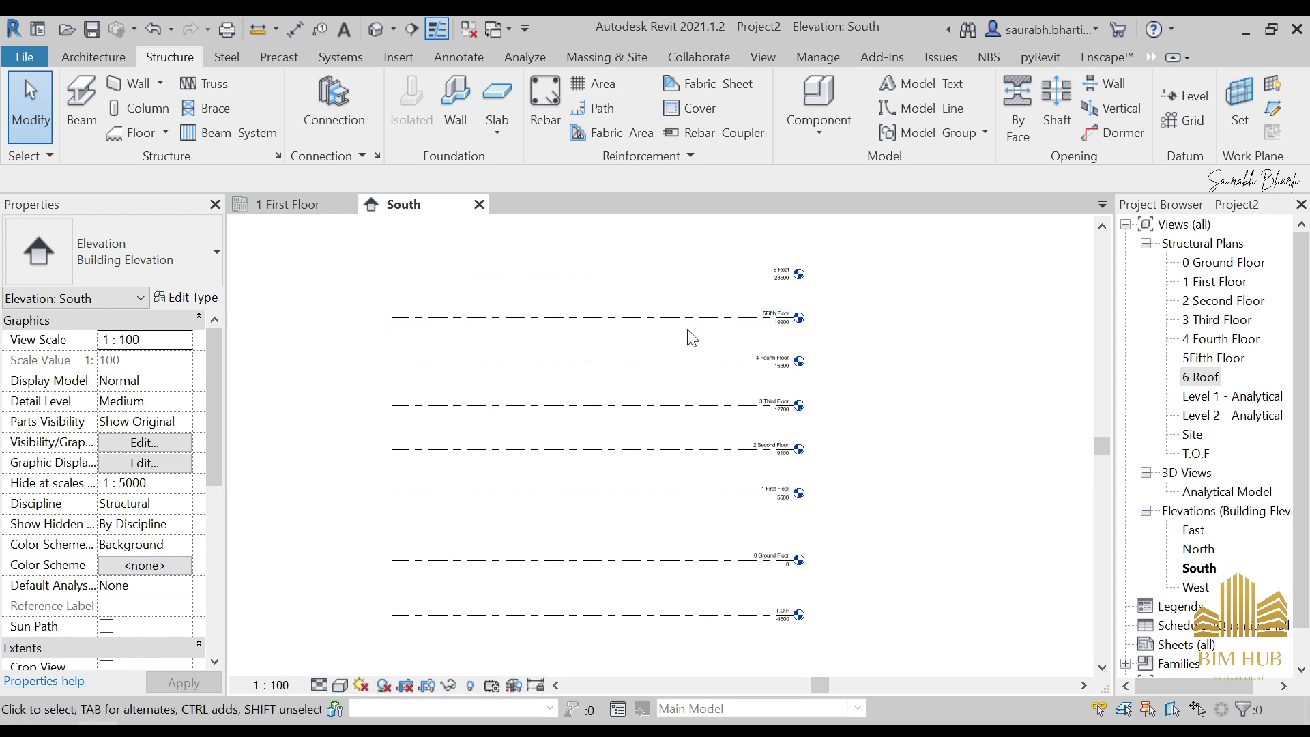
double_click(1218, 266)
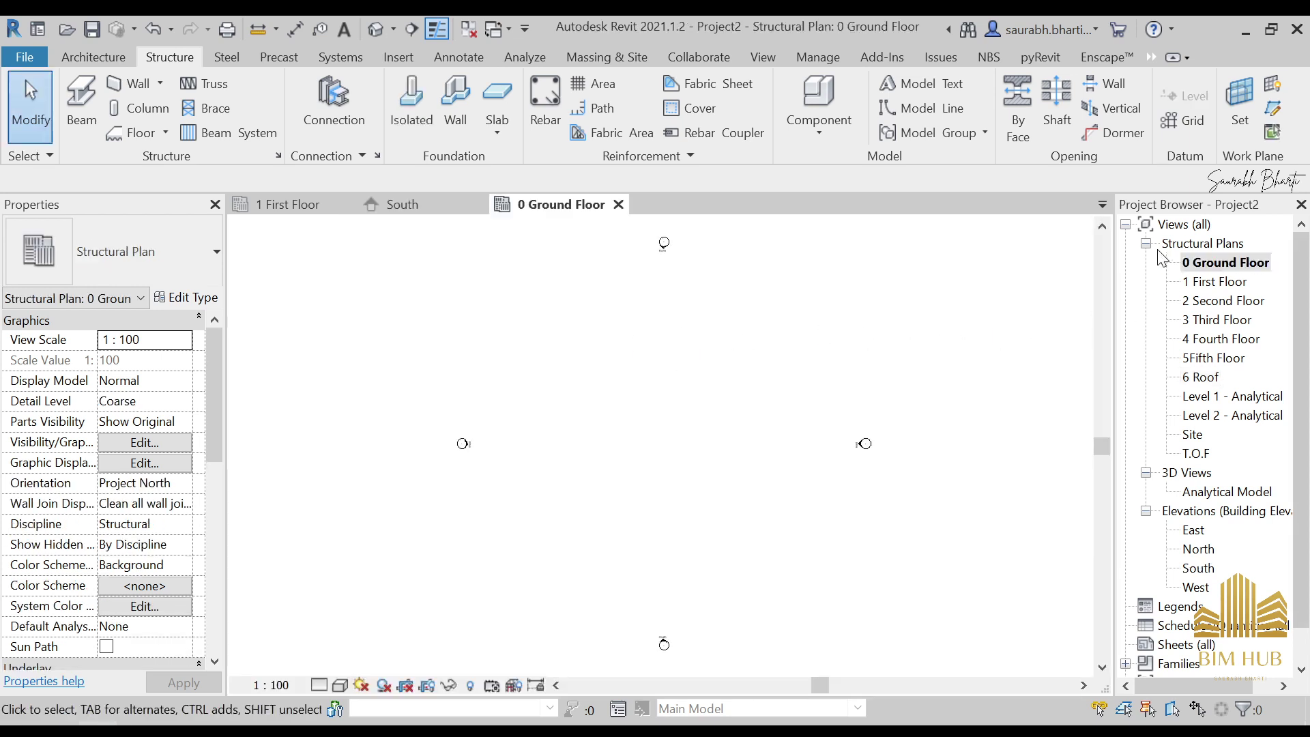
Draw a vertical grid line just inside the west elevation marker, running from north to south, and end the Grid command.
middle_click_drag(676, 408, 628, 410)
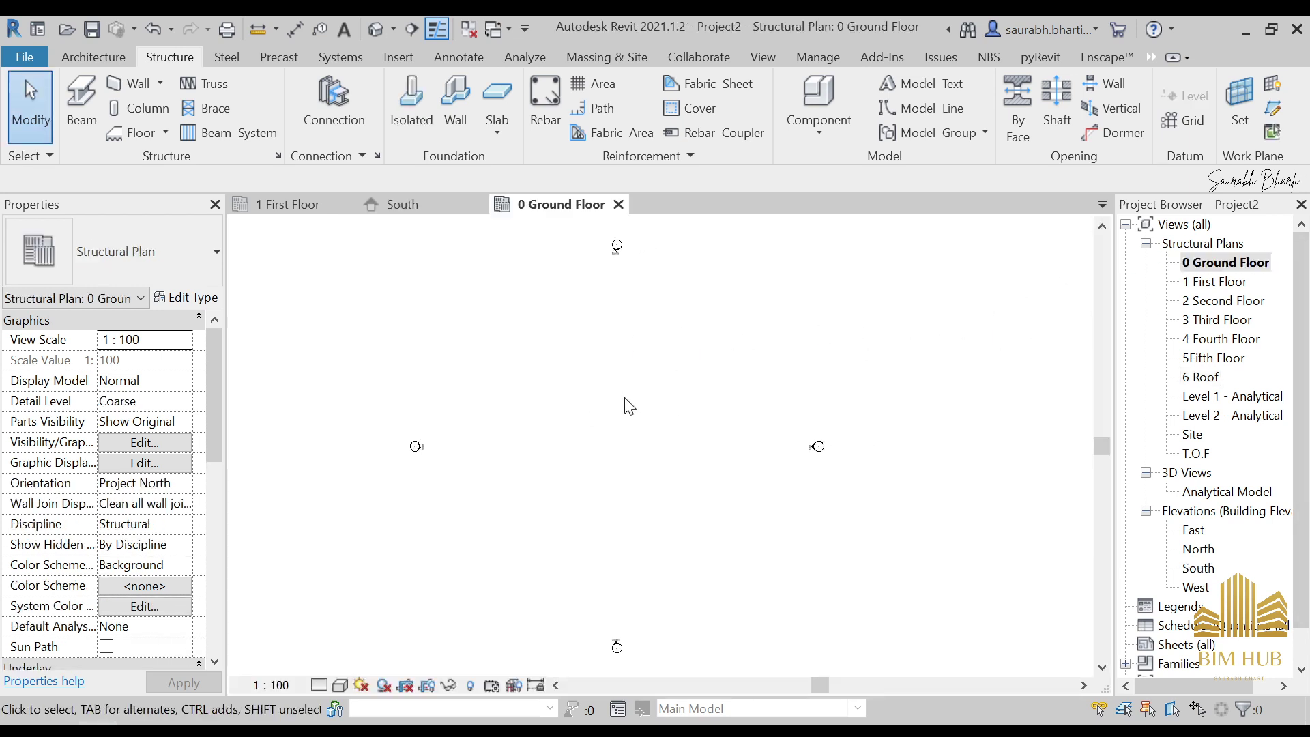
left_click(1174, 121)
middle_click_drag(563, 446, 581, 429)
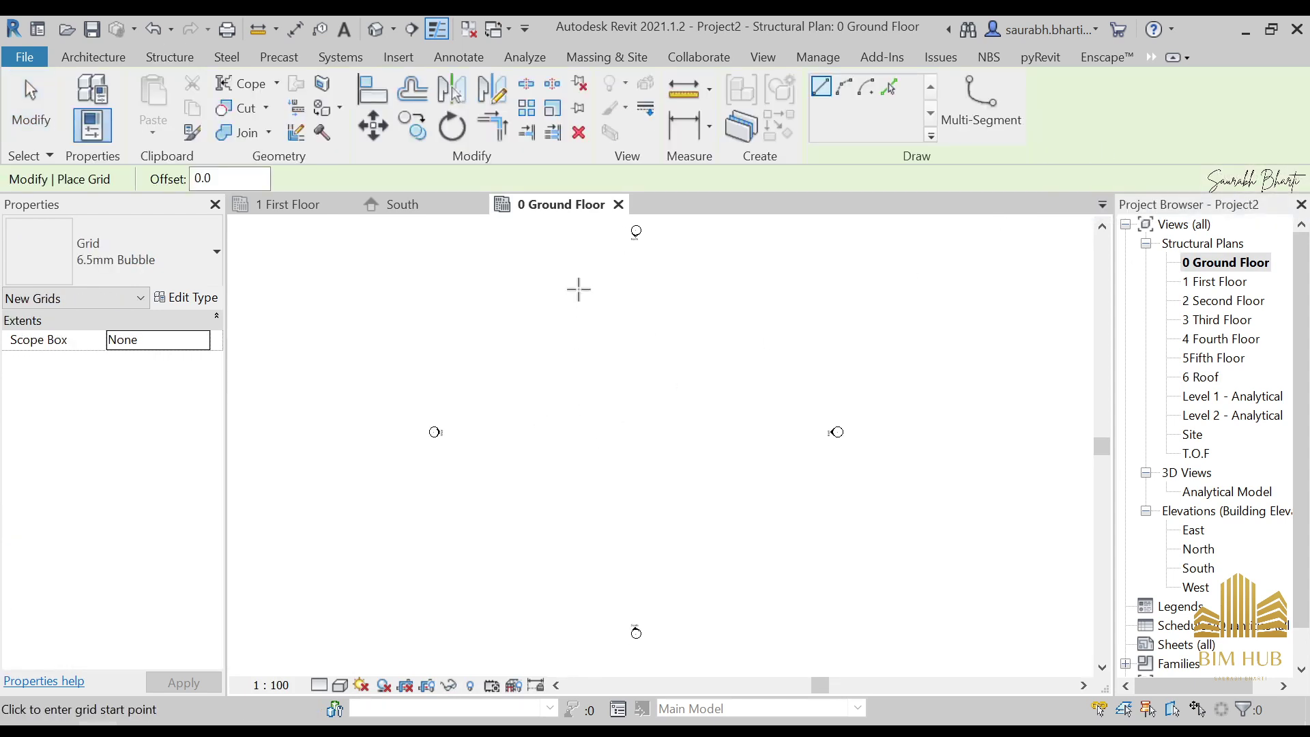
middle_click_drag(594, 316, 594, 333)
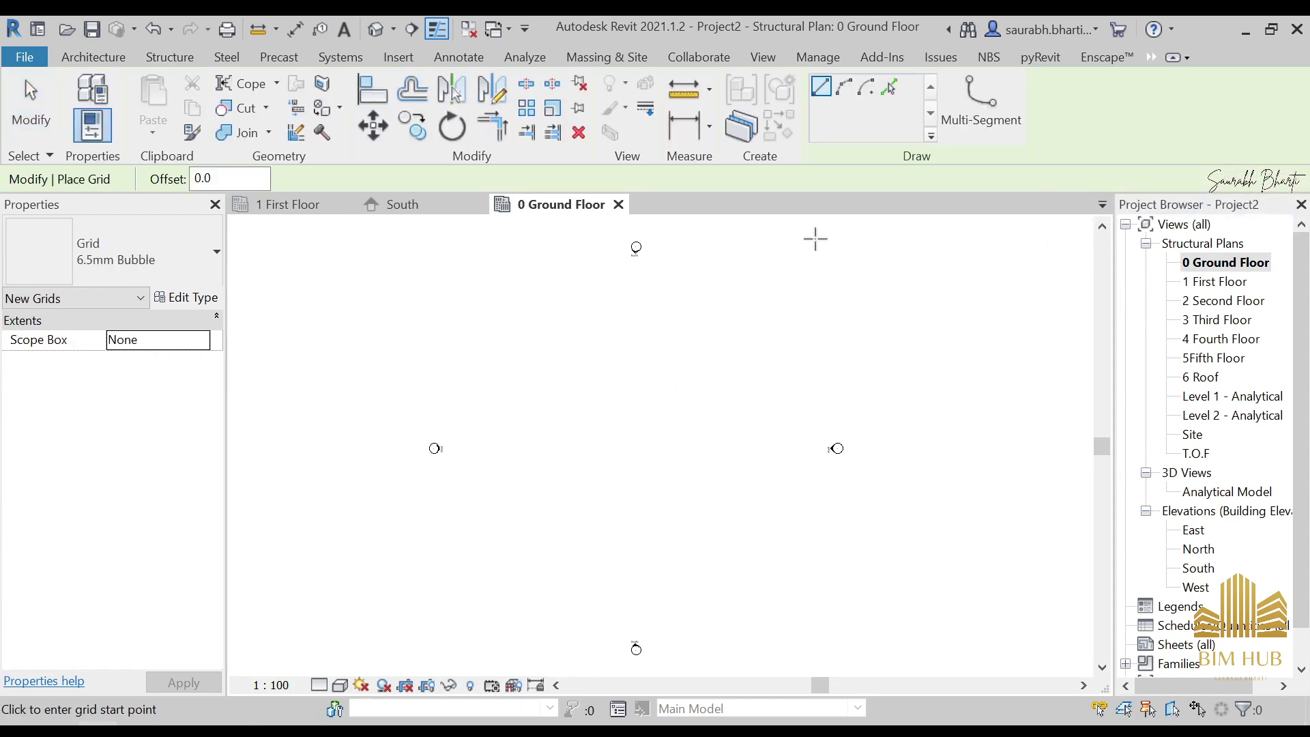
left_click(468, 282)
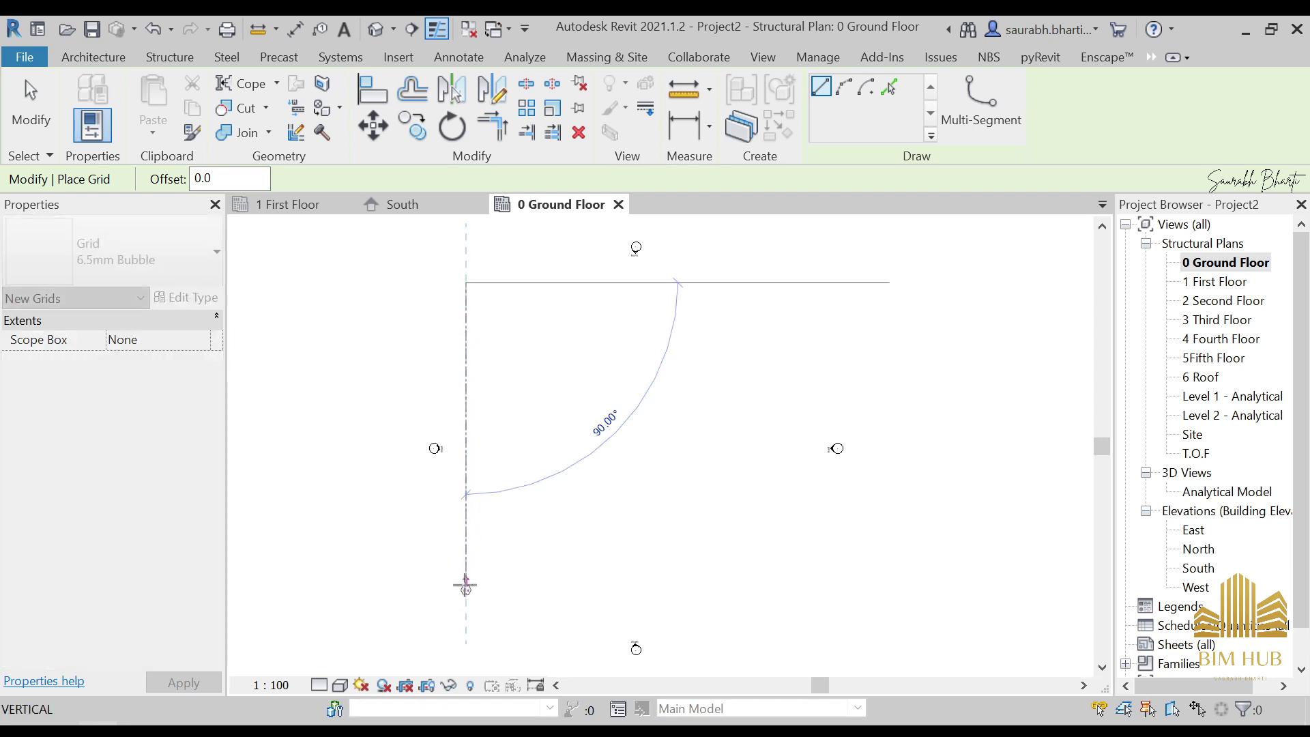
left_click(466, 584)
key("Escape")
key("Escape")
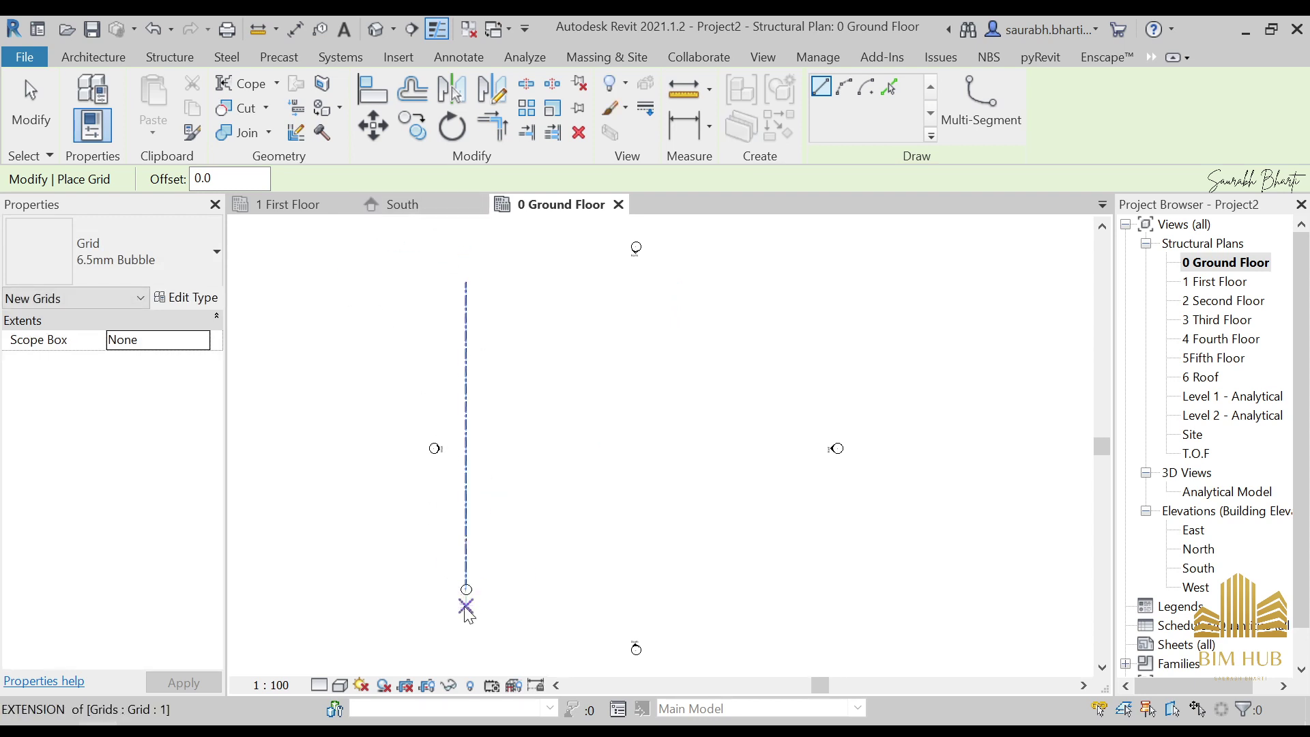
Rename the vertical grid line as "A" in its bubble.
scroll(478, 595, "up", 4)
left_click(423, 585)
scroll(425, 592, "up", 3)
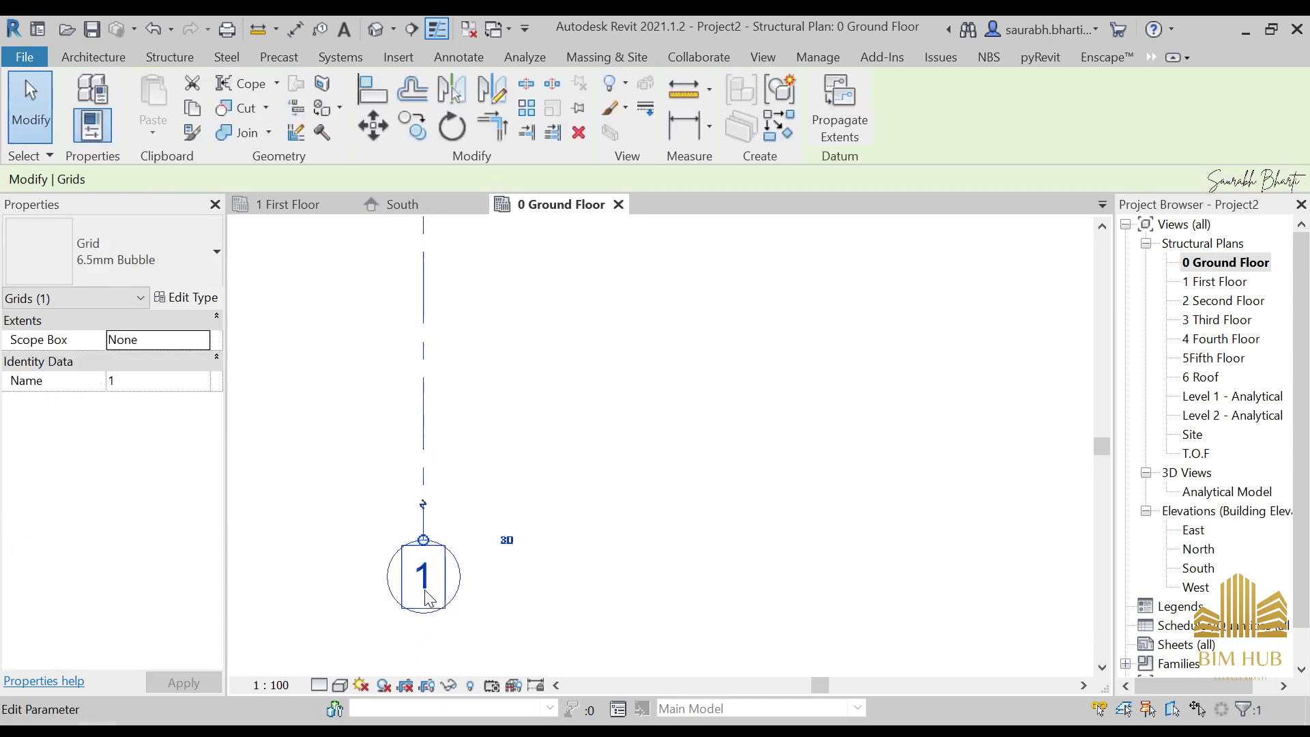
left_click(431, 588)
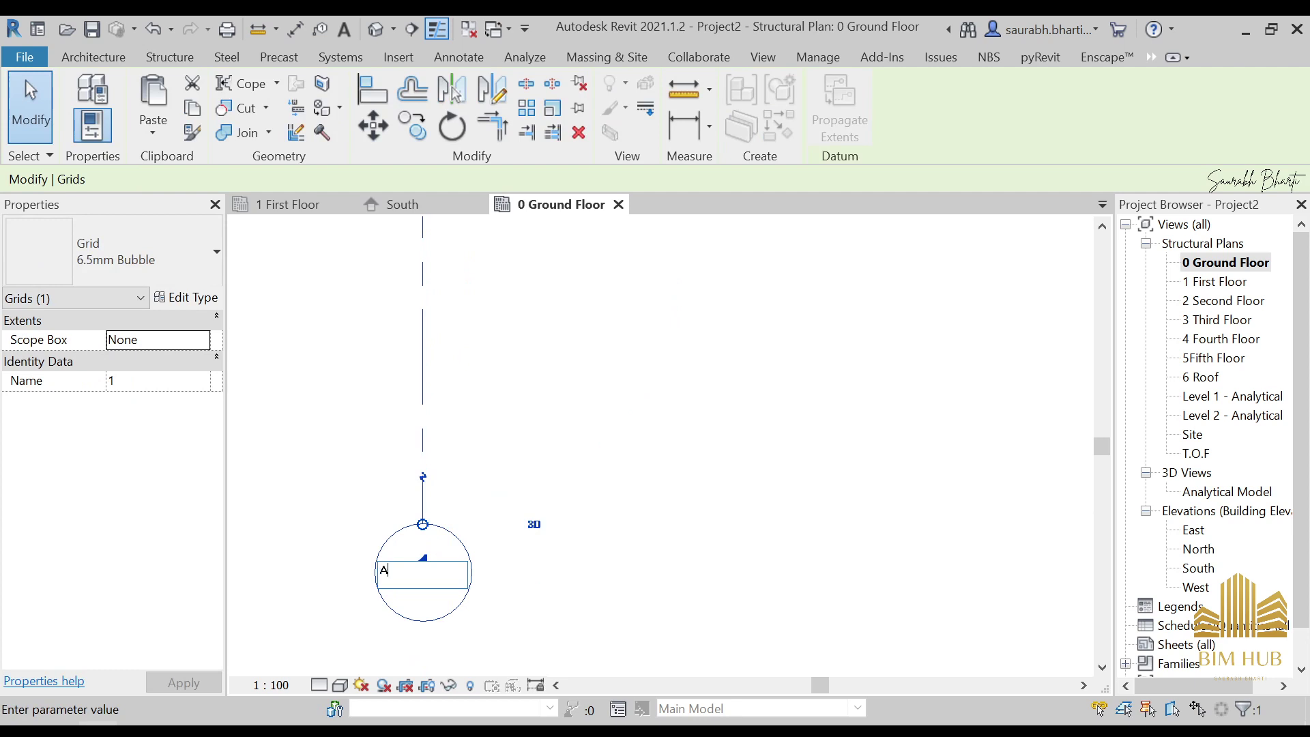
key("Return")
scroll(547, 487, "down", 4)
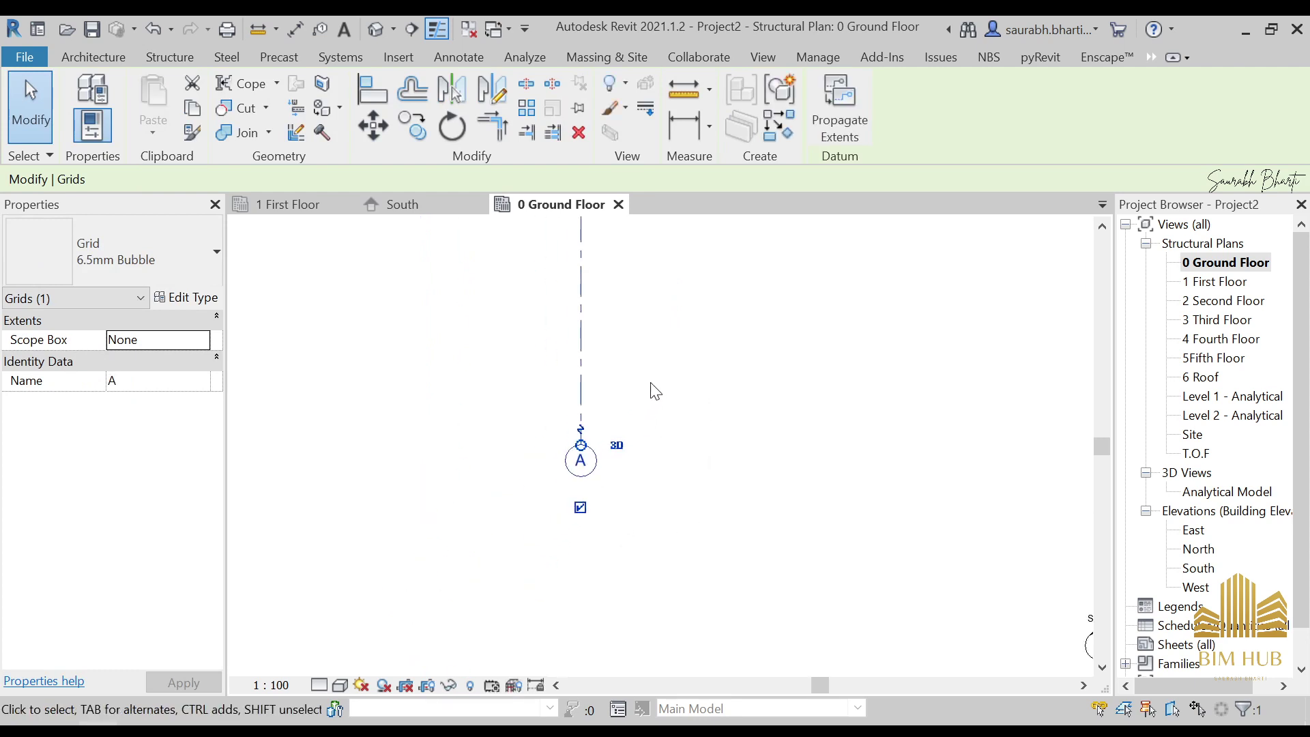
Move grid line A slightly south so it sits more centrally between the north and south elevation markers.
mouse_move(655, 390)
middle_mouse_down()
mouse_move(666, 453)
mouse_move(635, 477)
middle_mouse_up()
middle_click_drag(628, 415, 583, 447)
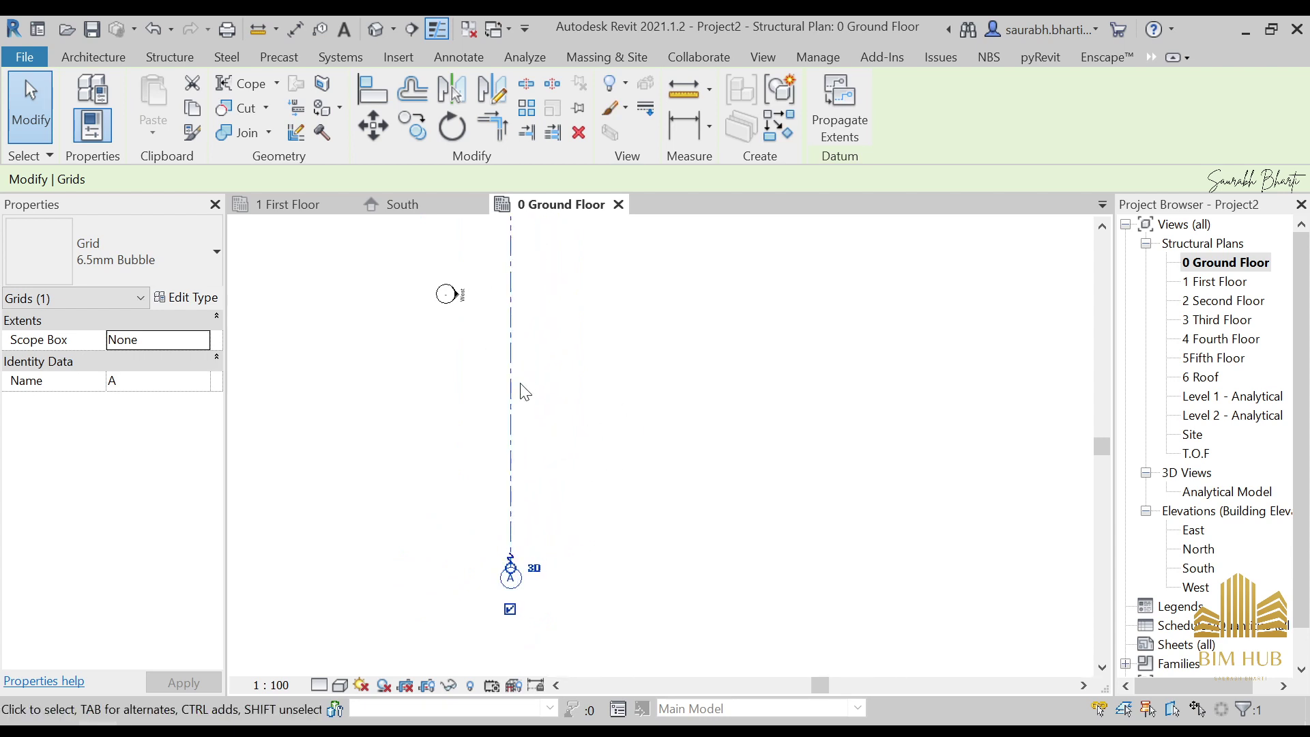
scroll(526, 401, "down", 3)
middle_click(643, 450)
middle_click(641, 451)
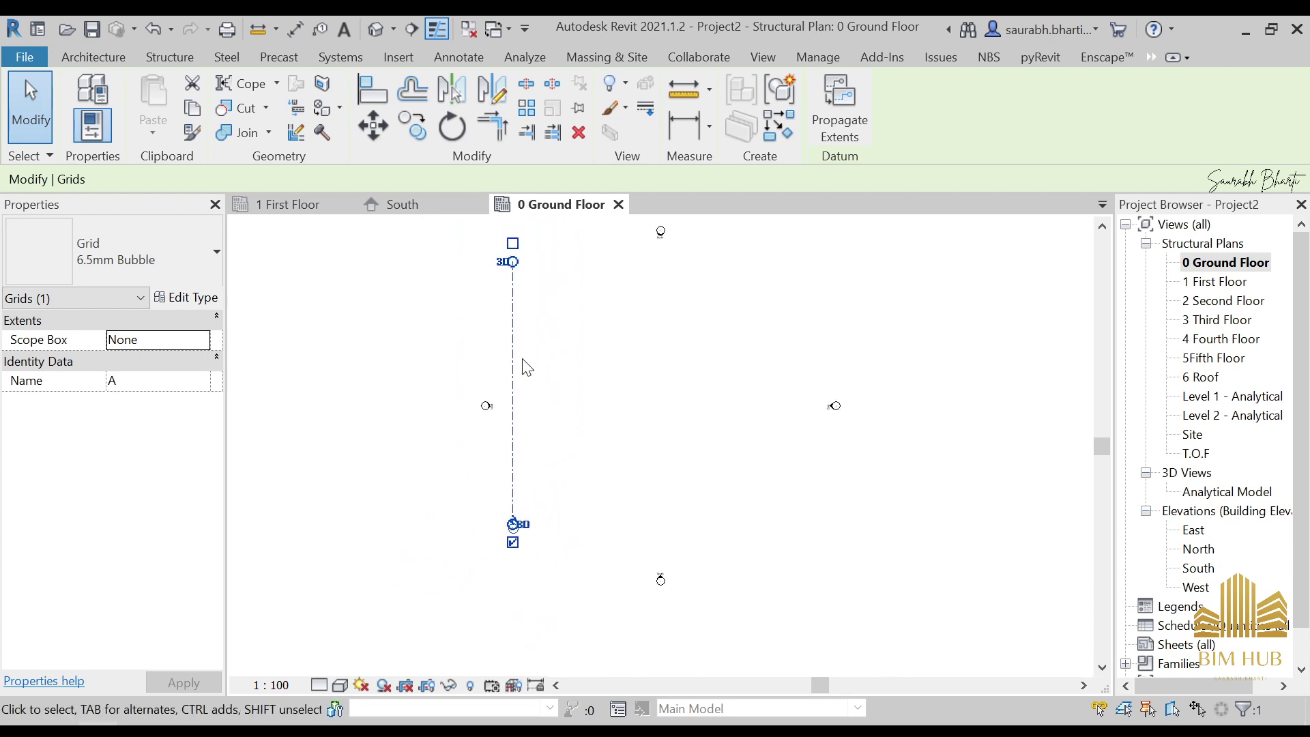
left_click_drag(518, 371, 510, 417)
left_click(533, 424)
left_click(509, 407)
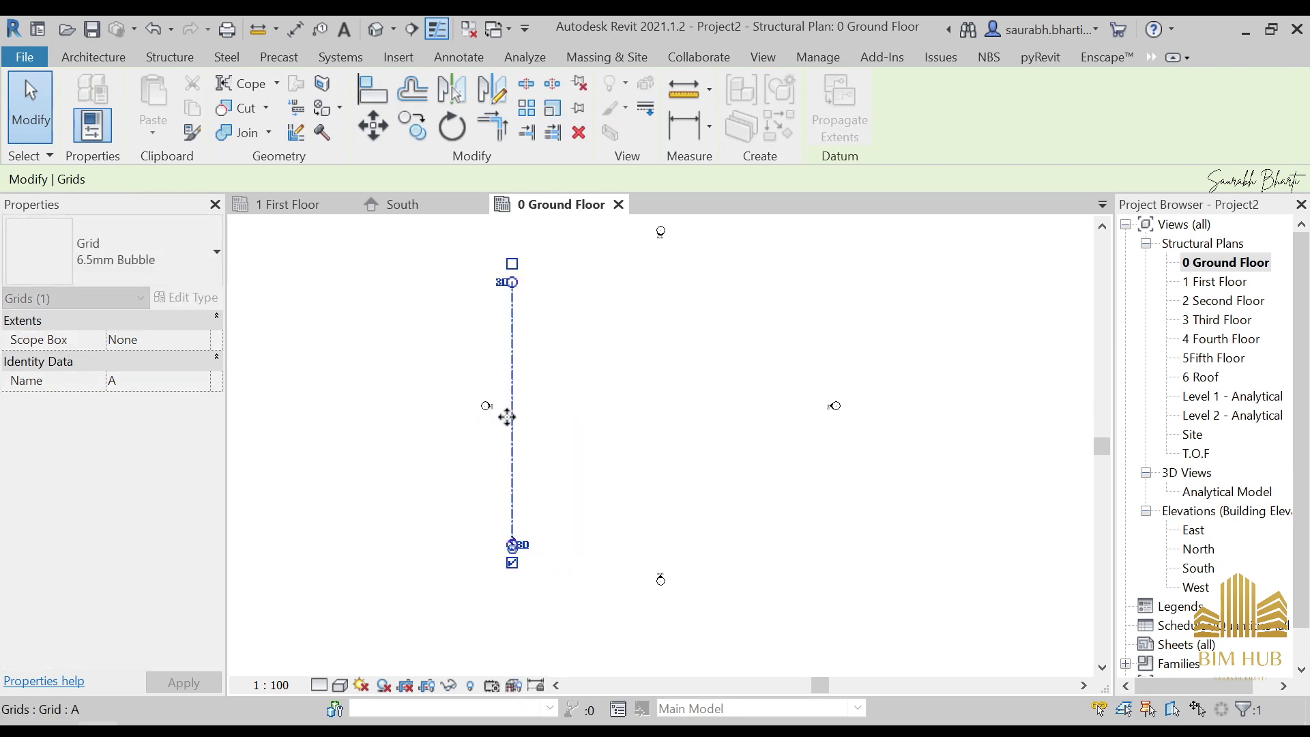
Show the grid bubble at the north end of grid A, hide it again, and clear the selection.
left_click(535, 372)
left_click(514, 389)
left_click(517, 389)
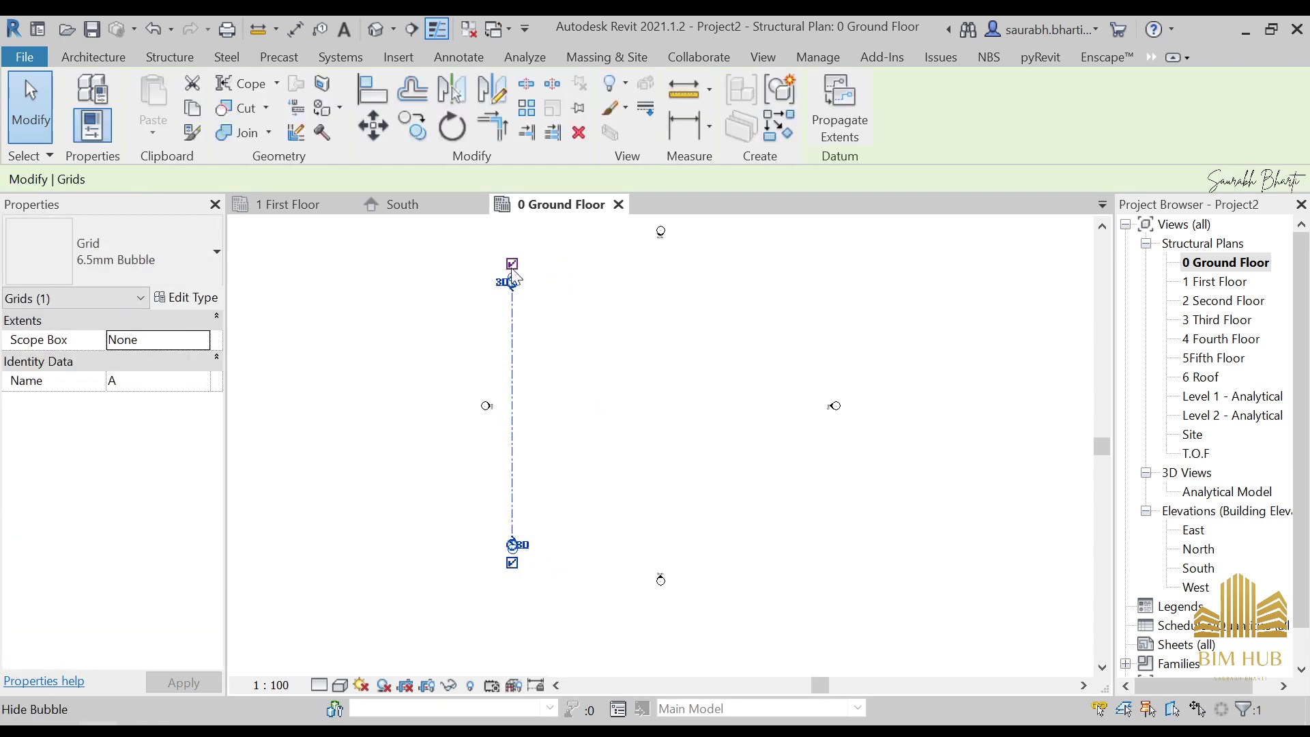
scroll(513, 282, "up", 3)
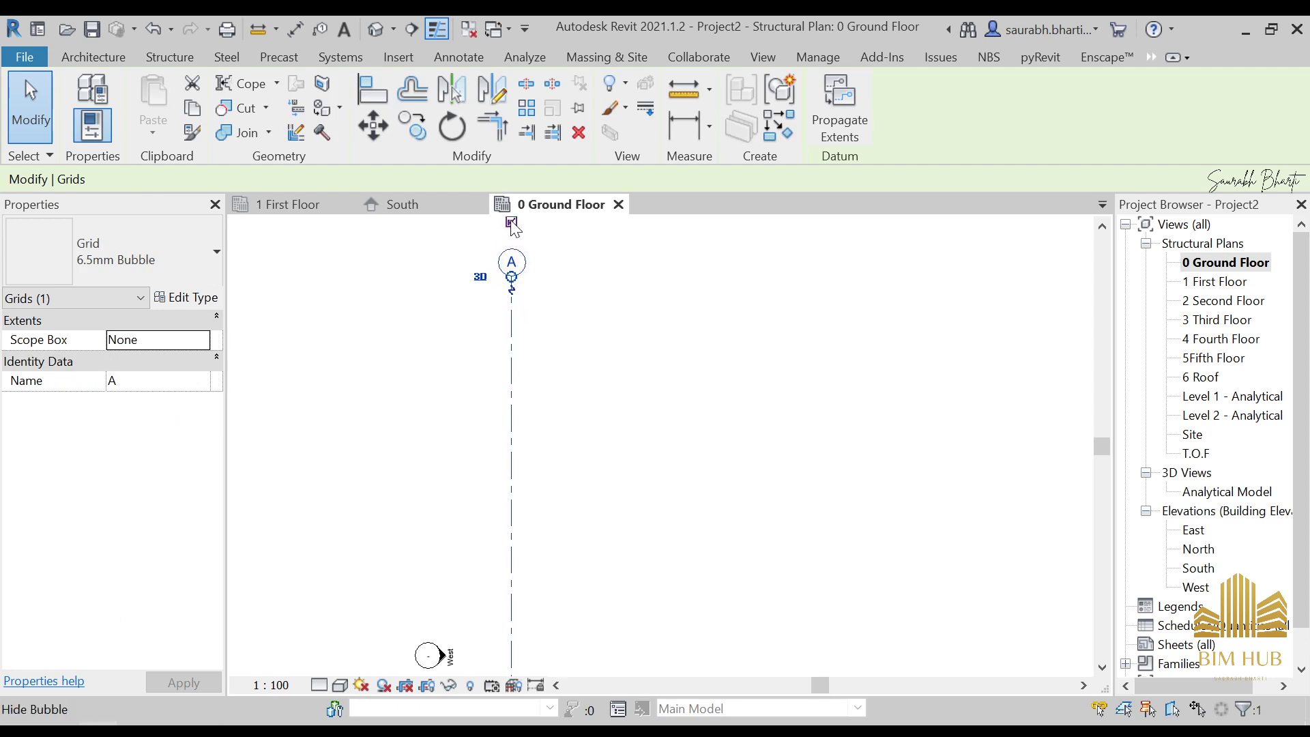
scroll(559, 406, "down", 4)
left_click(629, 461)
middle_click_drag(629, 461, 573, 403)
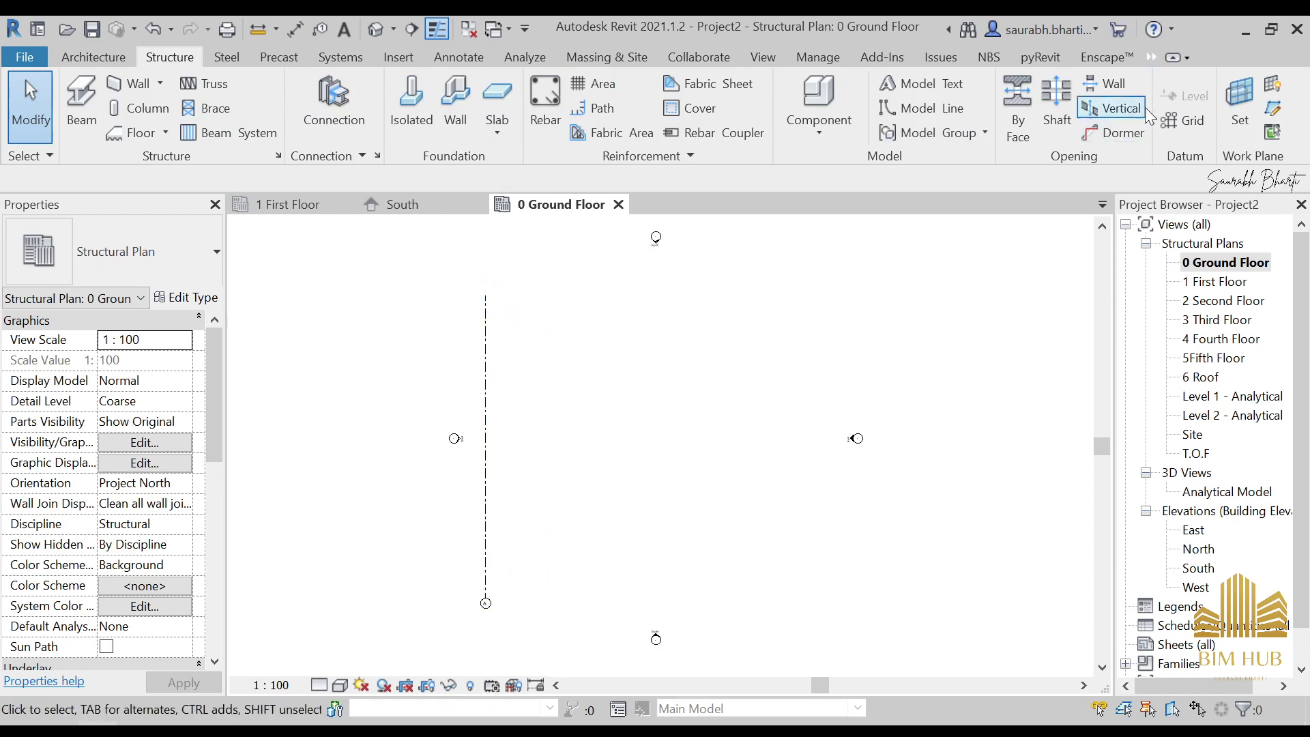
Draw a second vertical grid line about 12500 mm east of grid A and end the Grid command.
left_click(1185, 116)
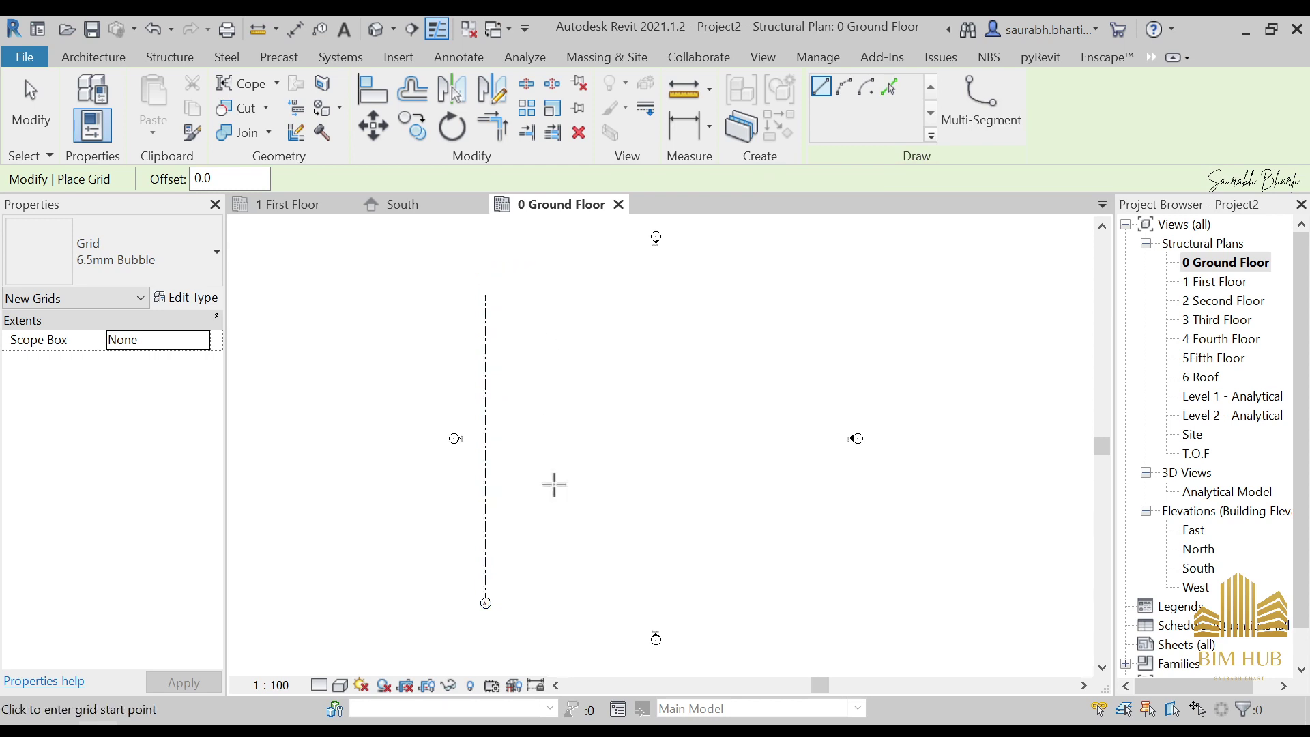
left_click(585, 285)
left_click(585, 599)
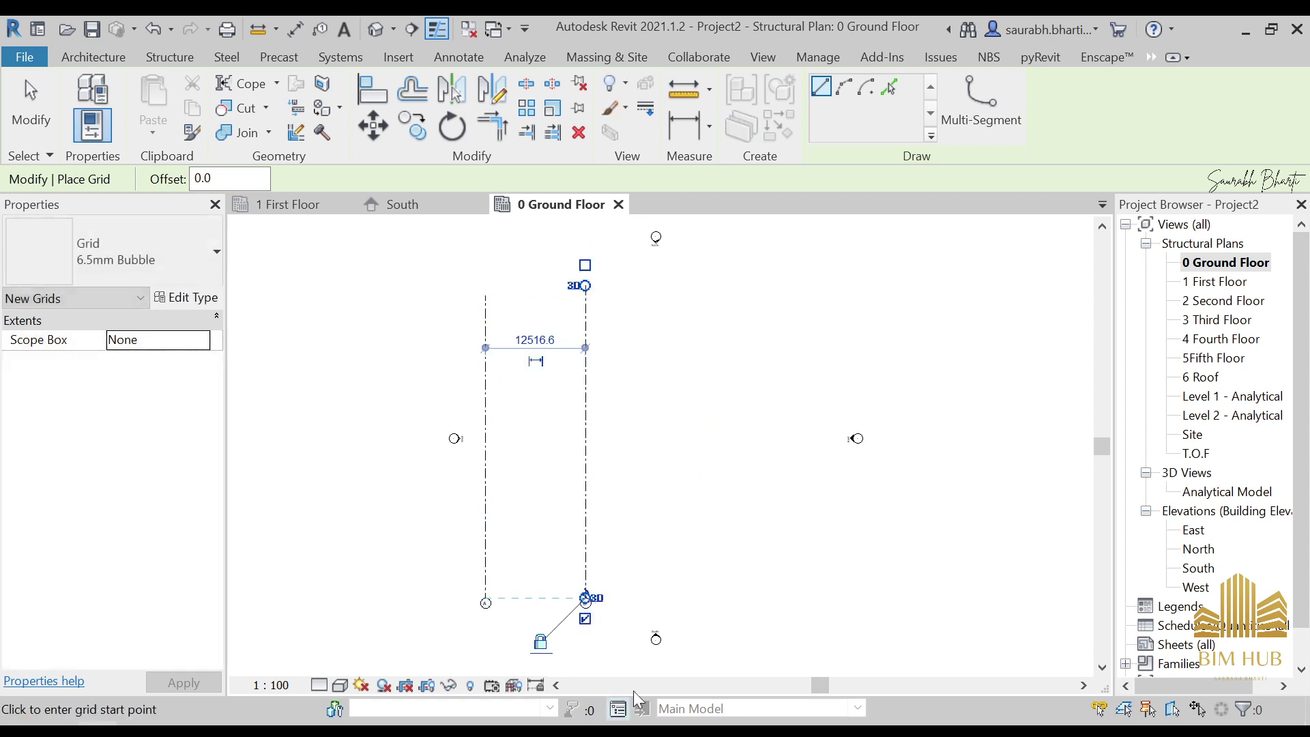
key("Escape")
key("Escape")
Set the distance between grid lines A and B to 6000 mm and clear the selection.
left_click(587, 478)
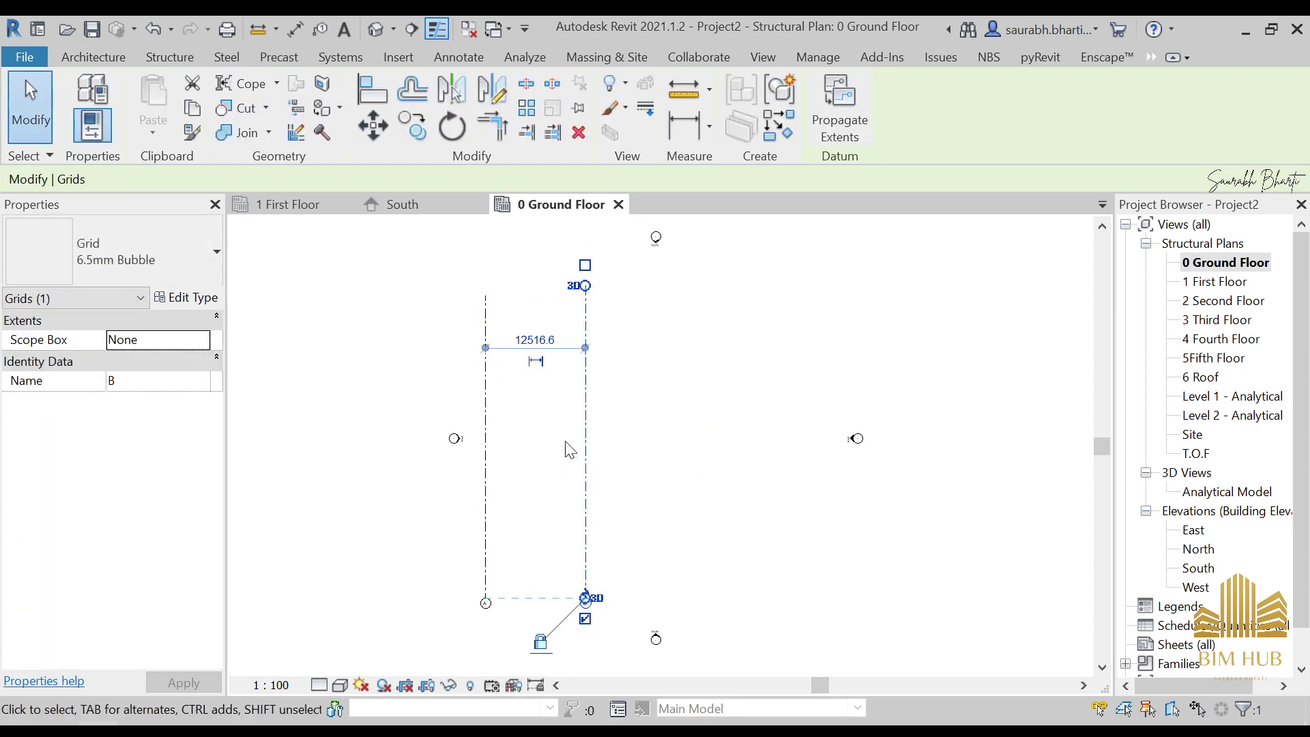
left_click(535, 339)
type("6")
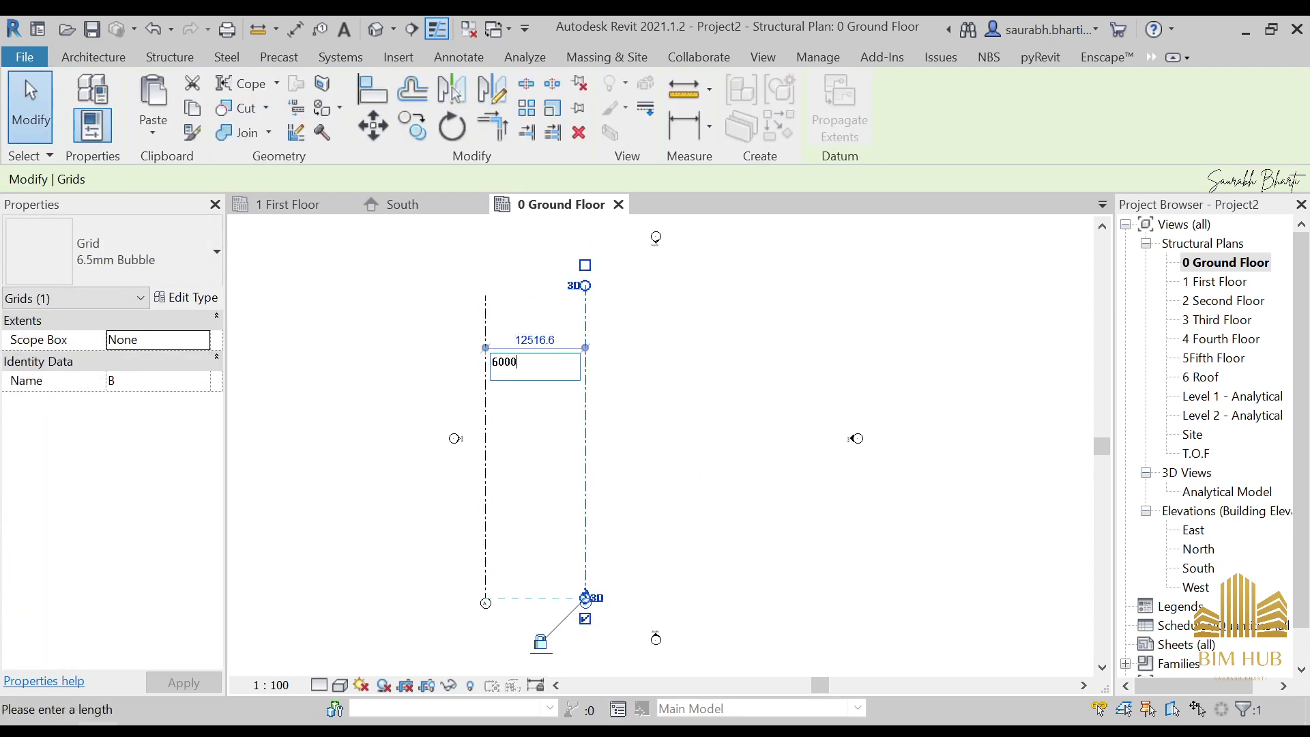
type("000")
key("Return")
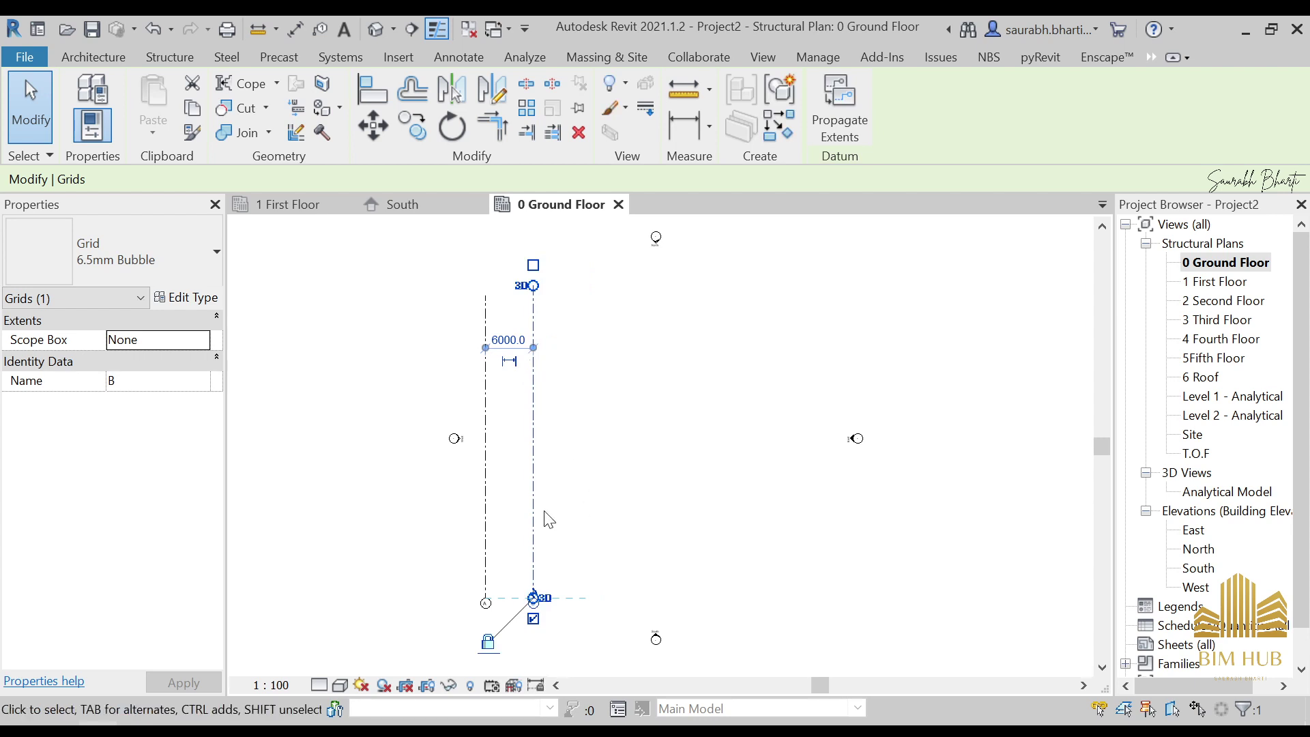
left_click(572, 409)
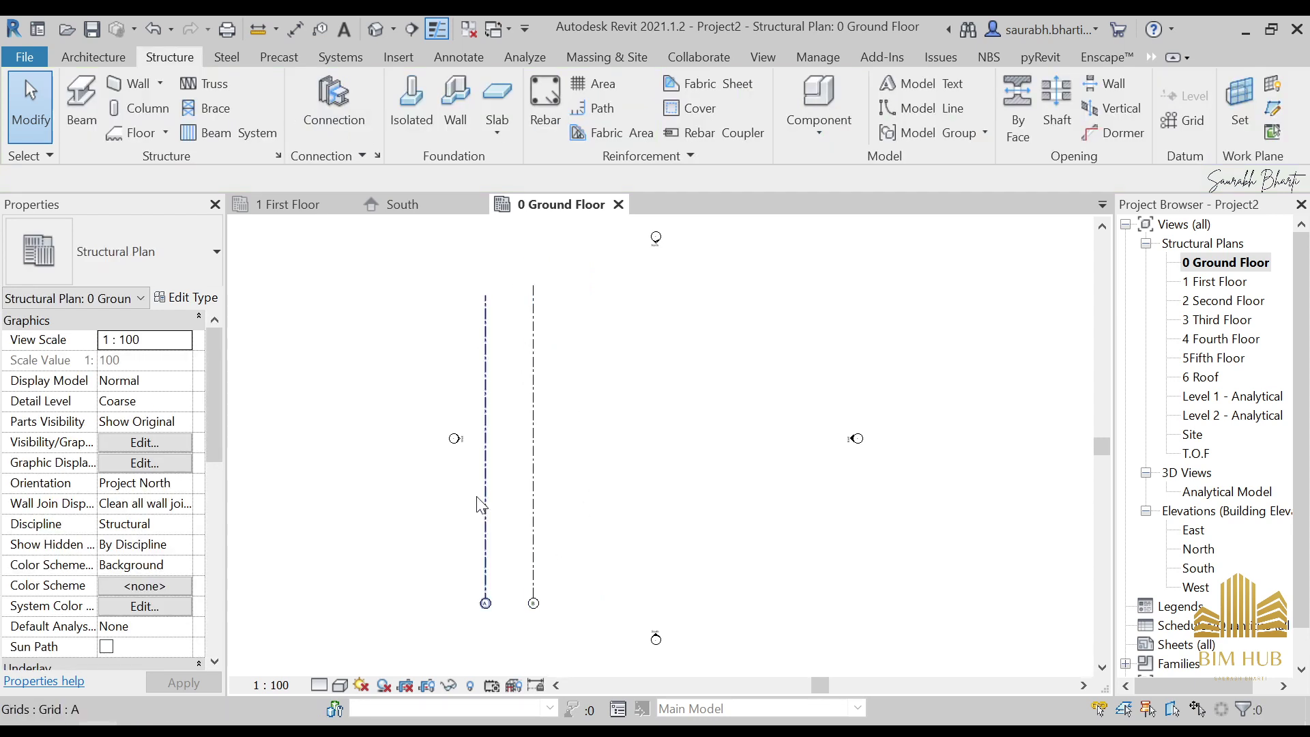
Align the north end of grid line B with the end of grid A, and check its alignment locks.
left_click(533, 403)
mouse_move(535, 299)
left_mouse_down()
mouse_move(533, 259)
mouse_move(545, 282)
mouse_move(533, 266)
mouse_move(482, 284)
mouse_move(494, 246)
mouse_move(486, 297)
mouse_move(554, 270)
mouse_move(534, 273)
mouse_move(548, 301)
left_mouse_up()
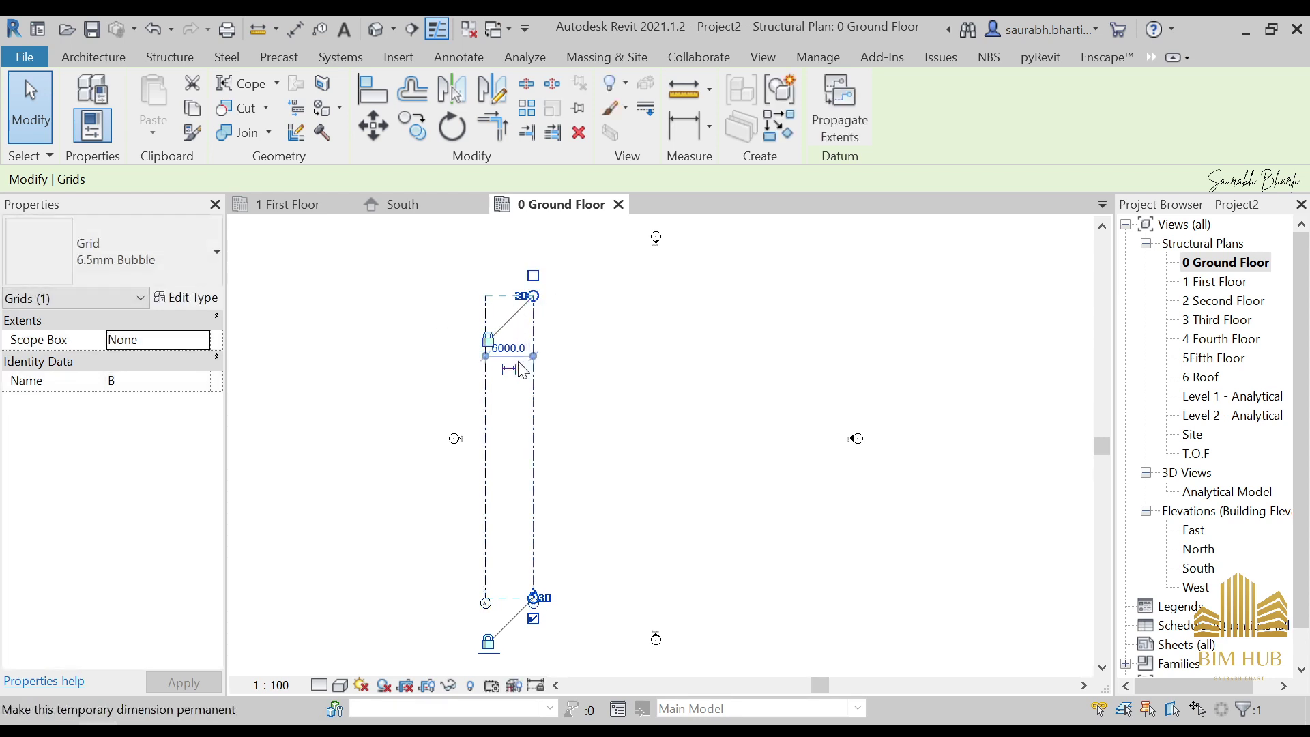
left_click(618, 369)
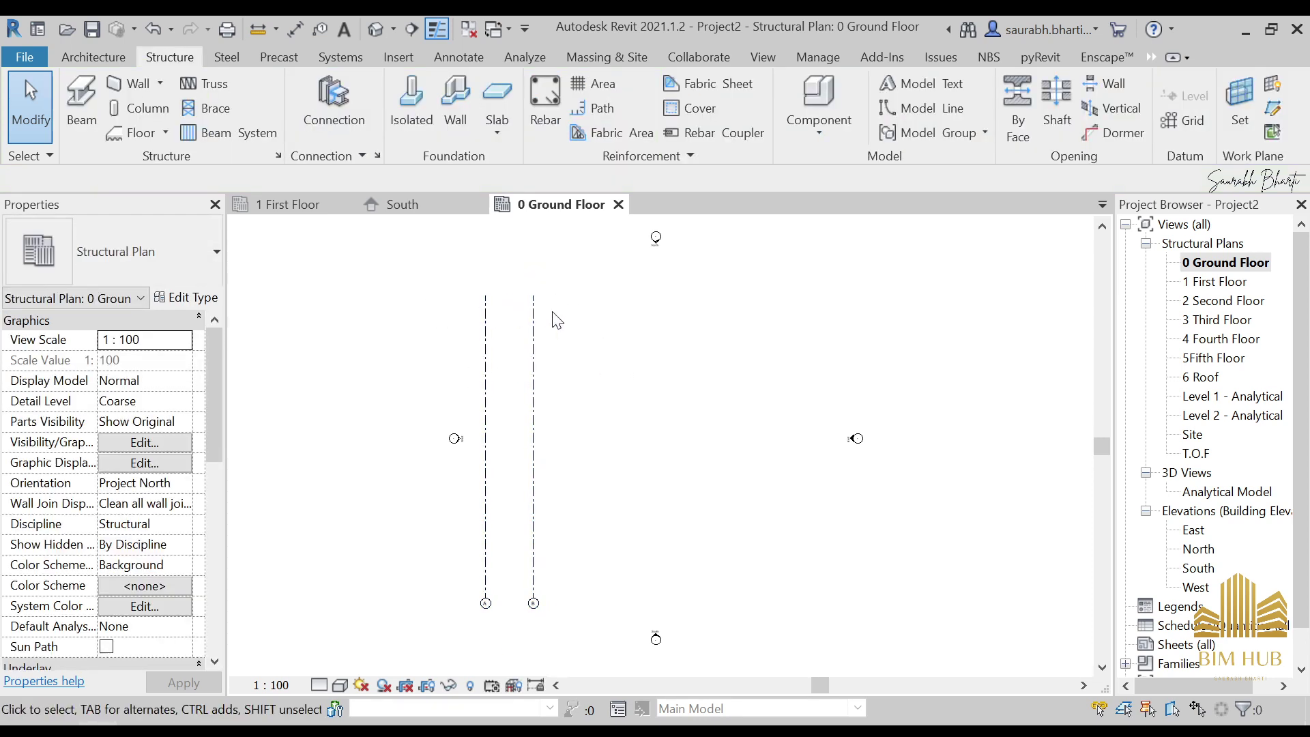
left_click(535, 418)
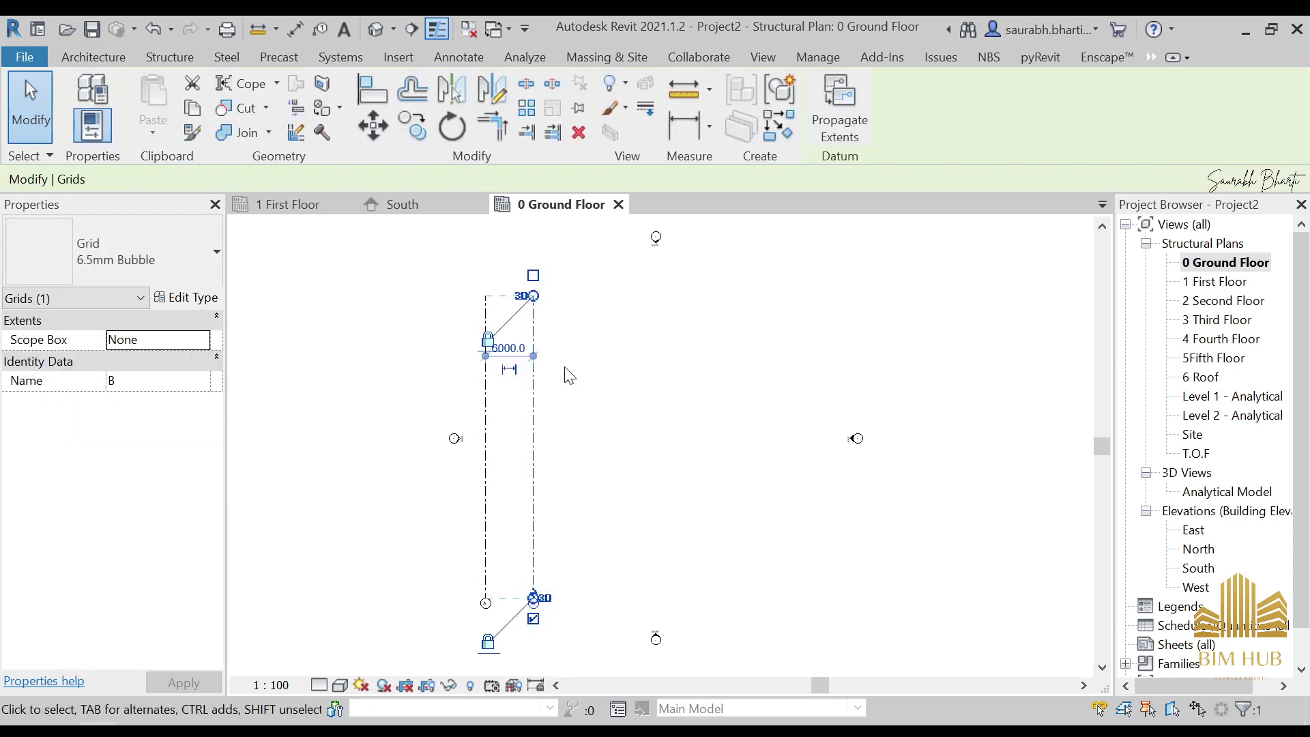
left_click(588, 386)
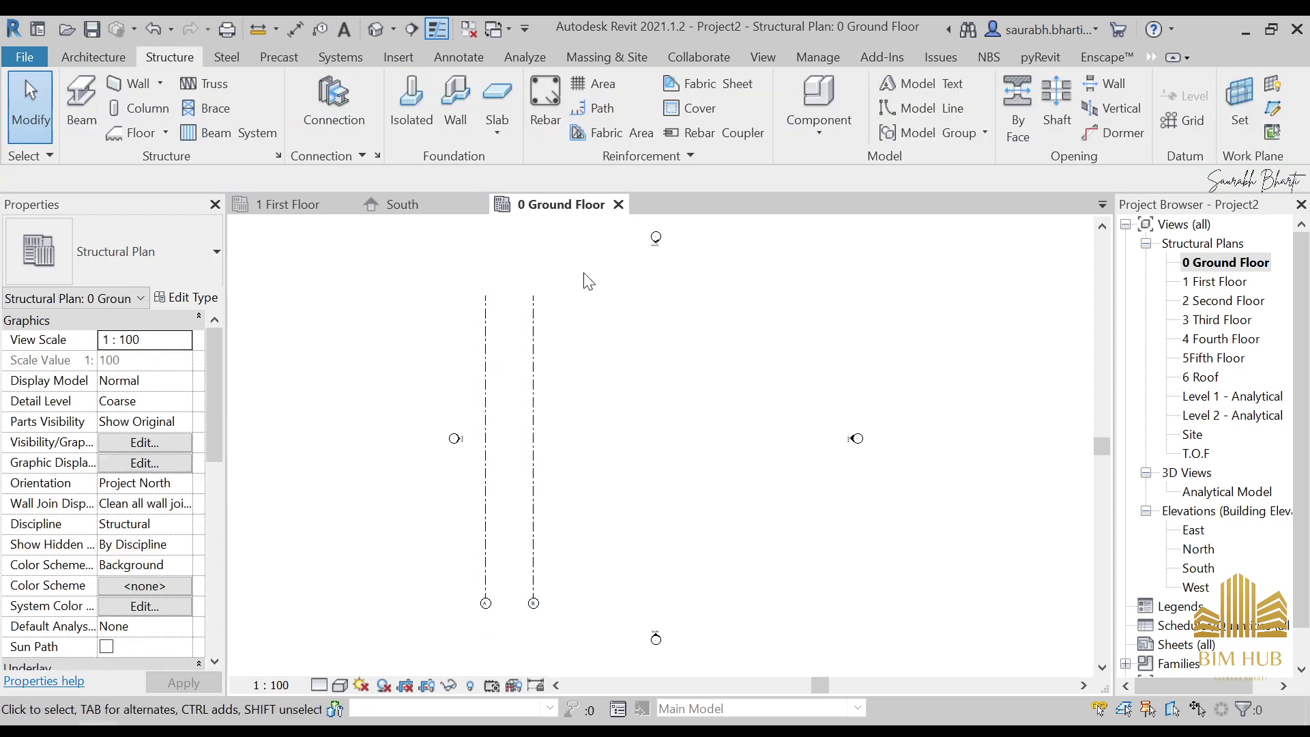
Create a grid line 7135 mm east of grid B by picking that grid's line with an offset.
left_click(1188, 122)
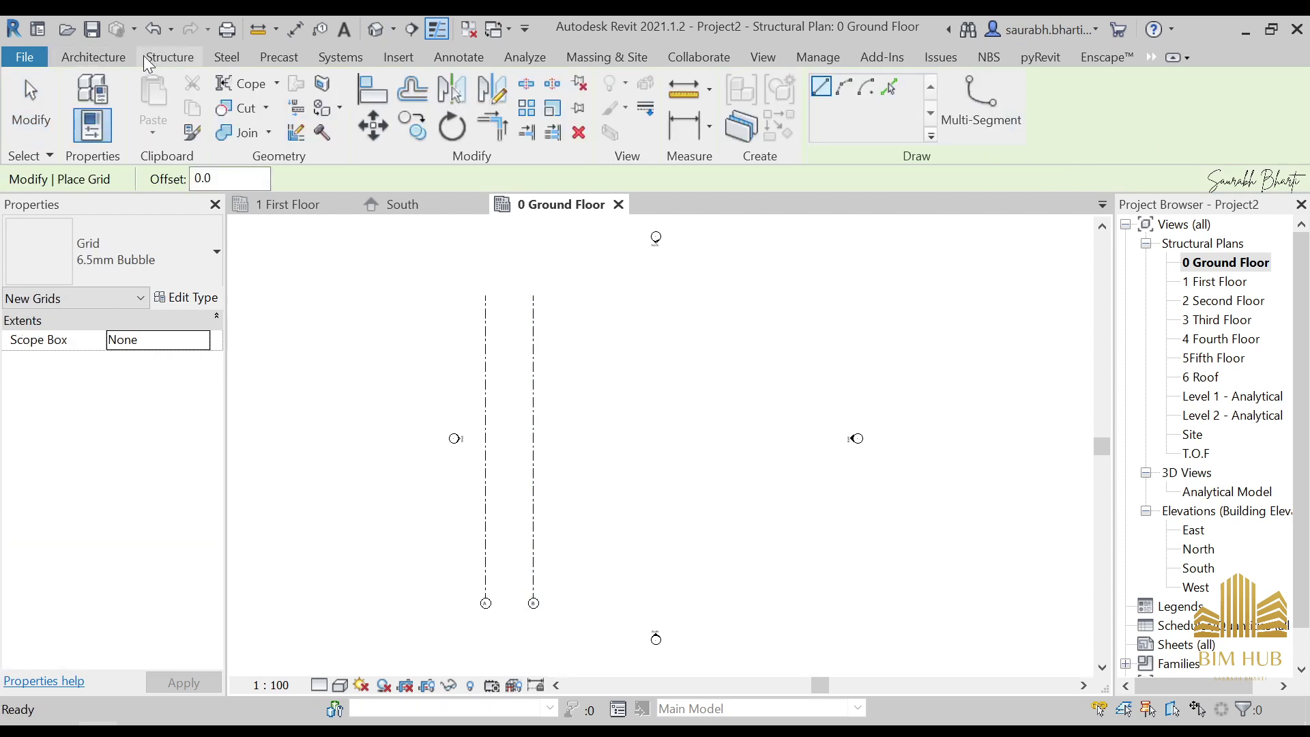
left_click(170, 57)
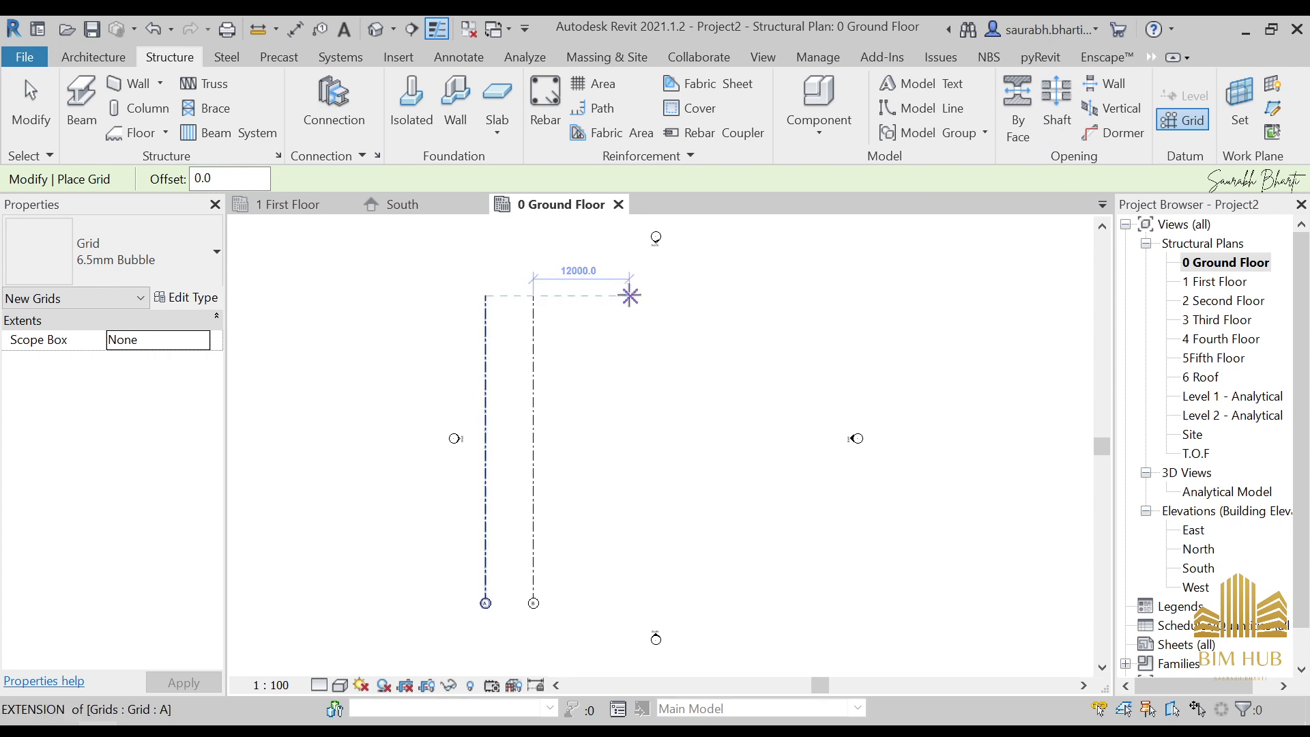
left_click(1150, 59)
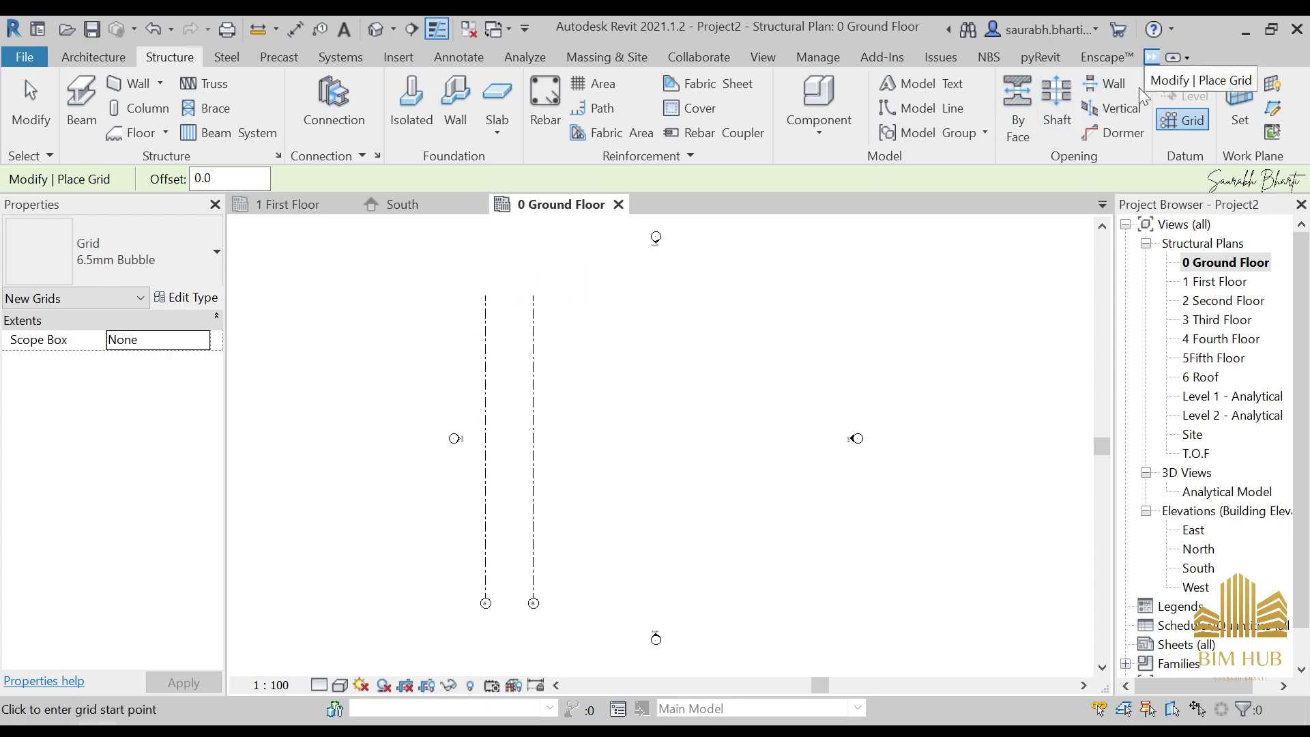
left_click(1191, 80)
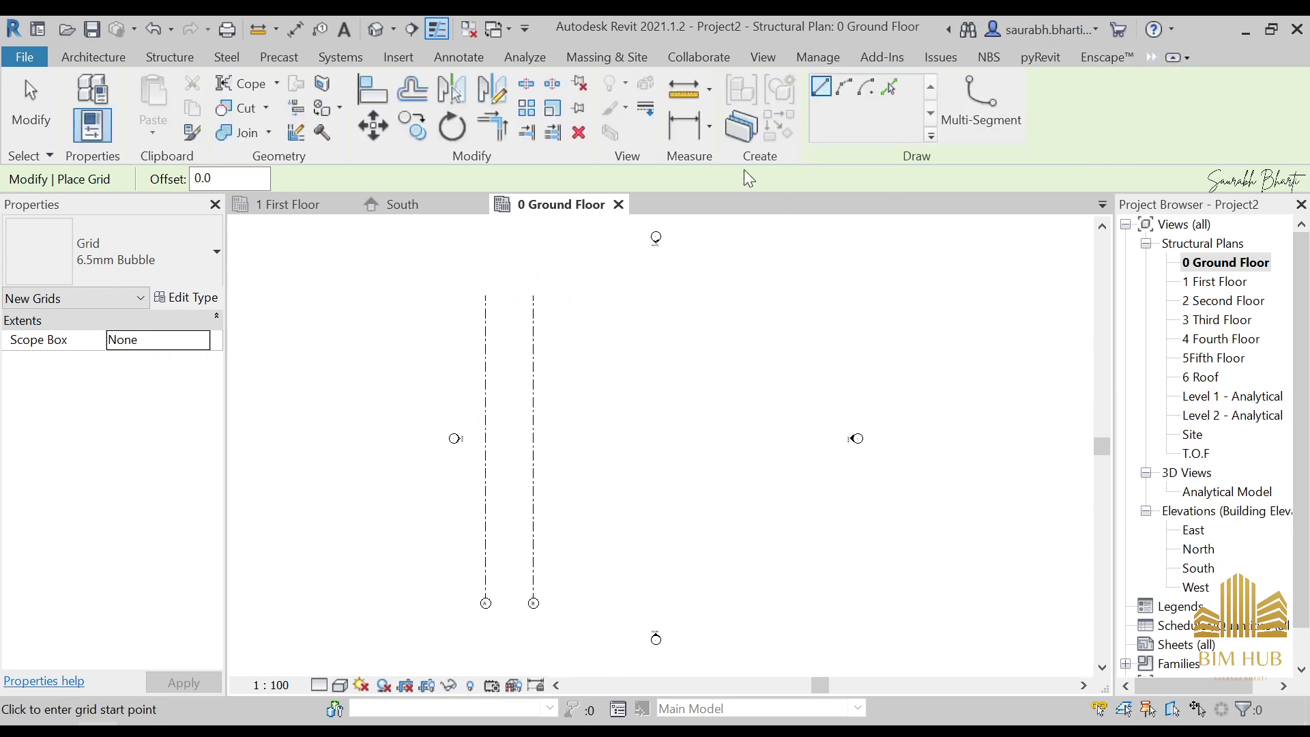
left_click(887, 93)
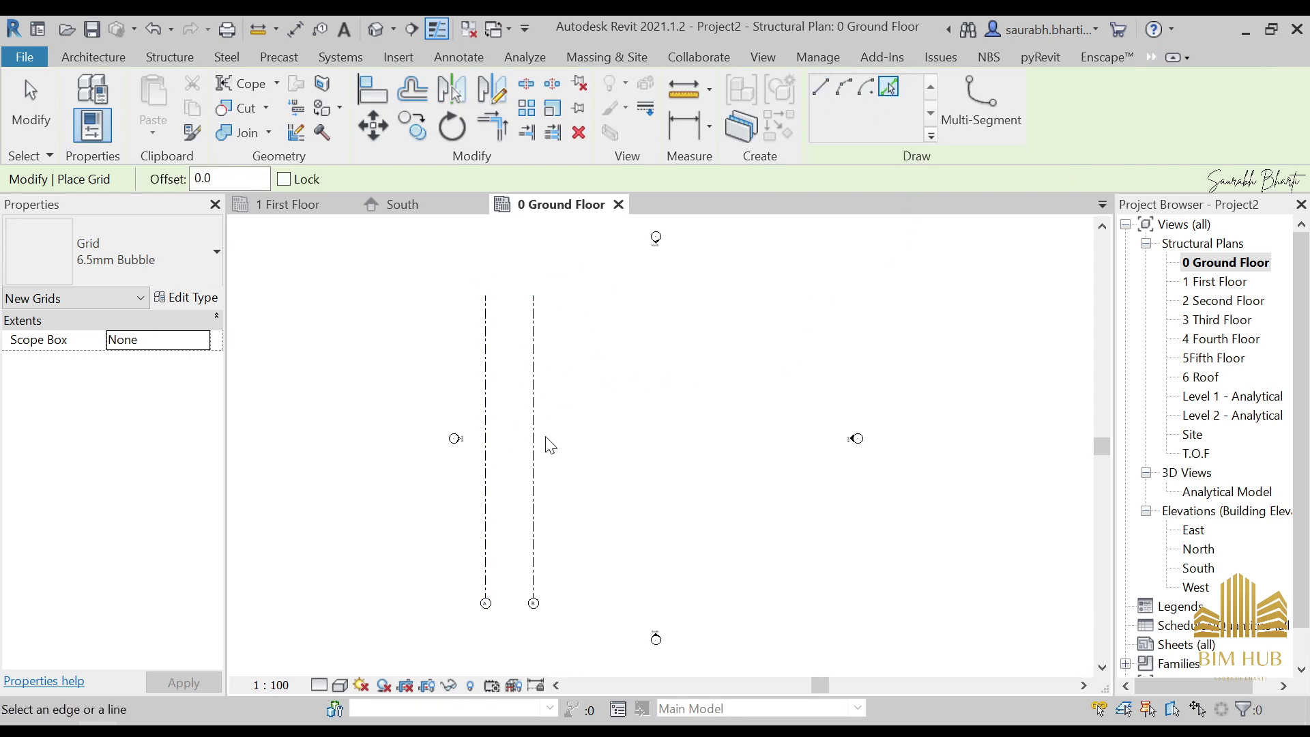
double_click(203, 178)
type("7135")
key("Return")
left_click(539, 410)
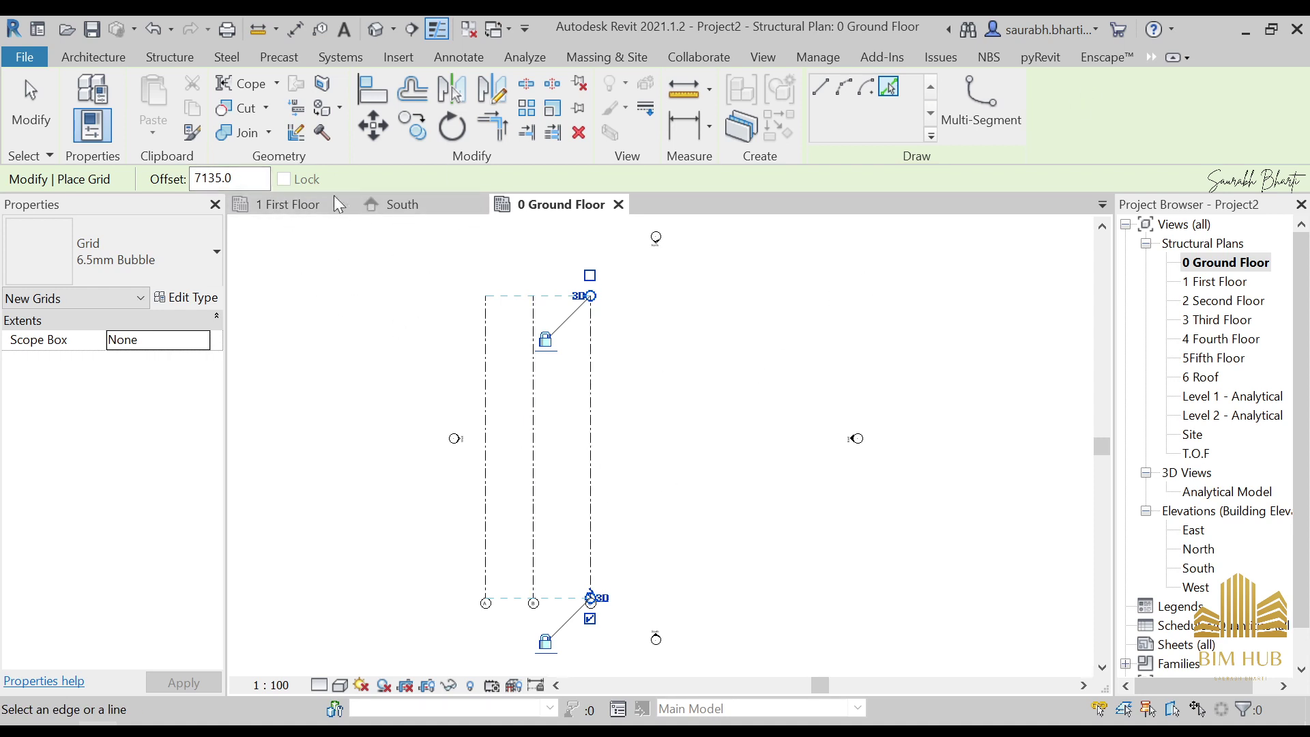
Create a grid line 20000 mm east of grid C by picking that grid's line with an offset.
left_click(229, 179)
type("20000")
left_click(593, 451)
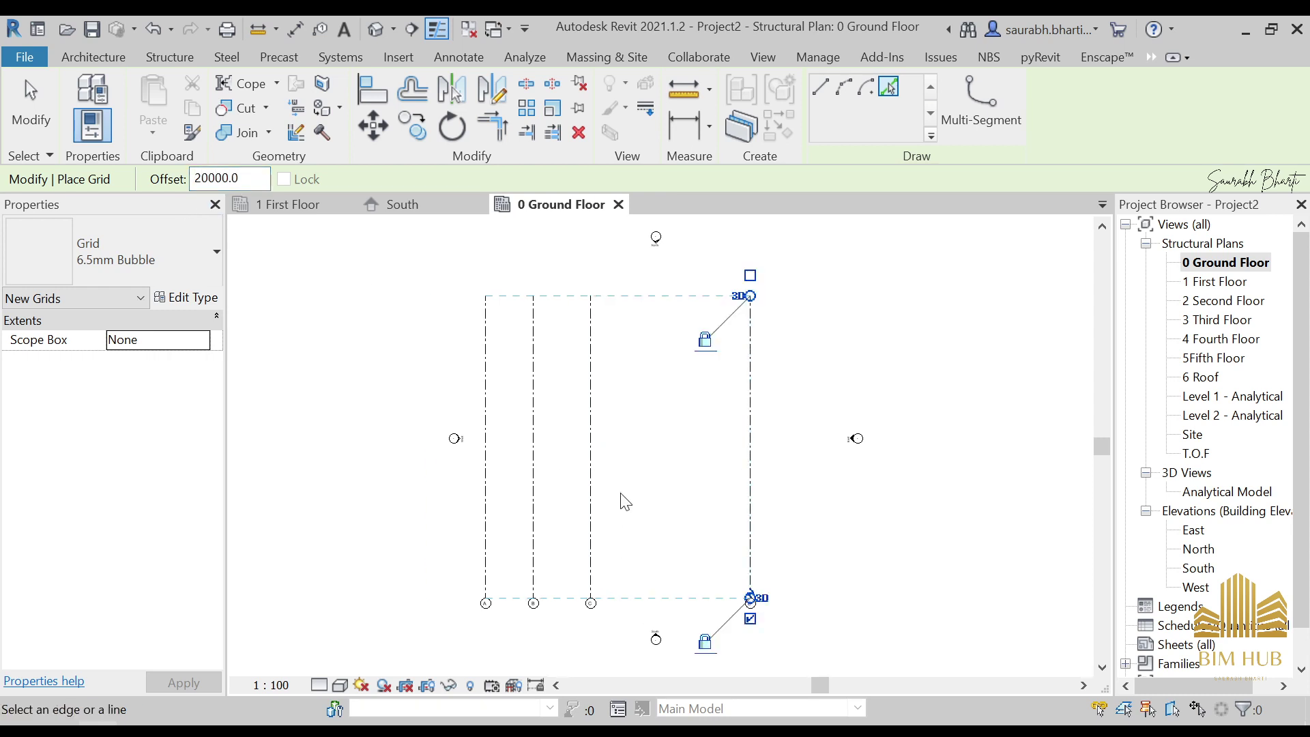
Create a grid line 7135 mm east of grid D by picking that grid's line with an offset.
middle_click_drag(622, 490, 596, 488)
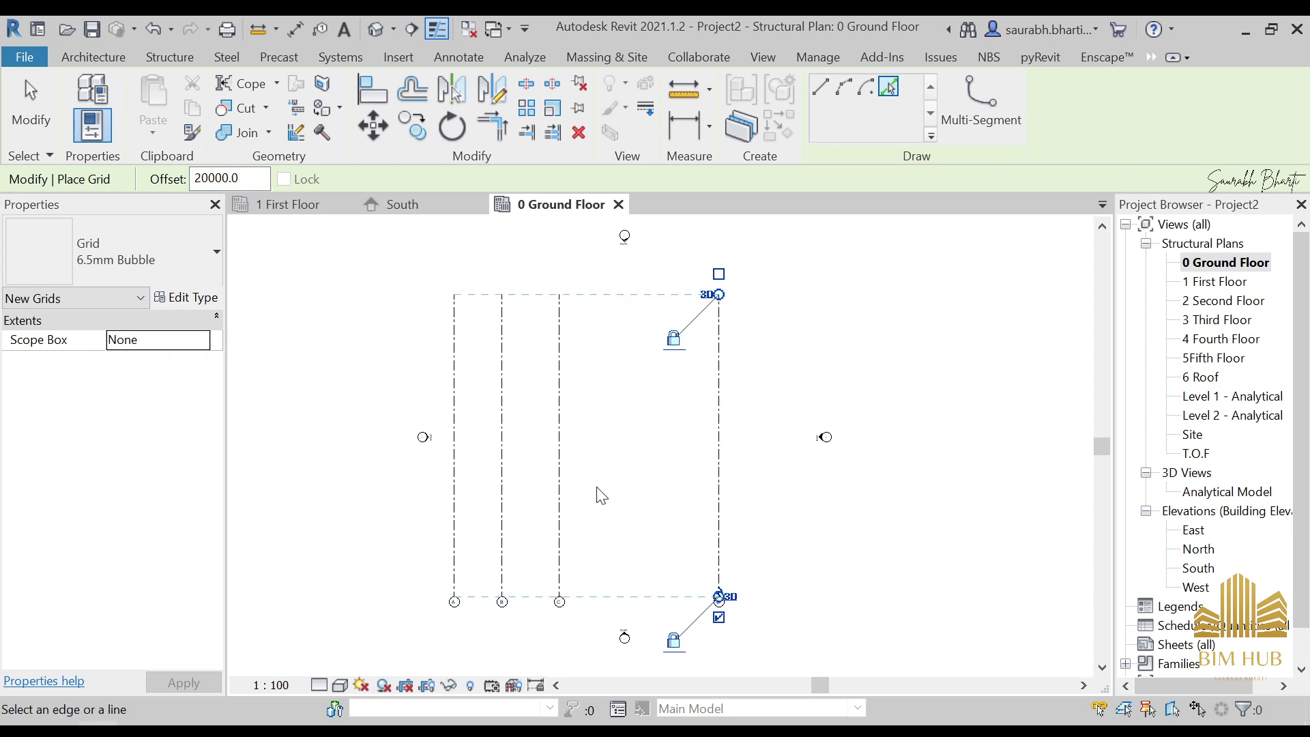
double_click(217, 178)
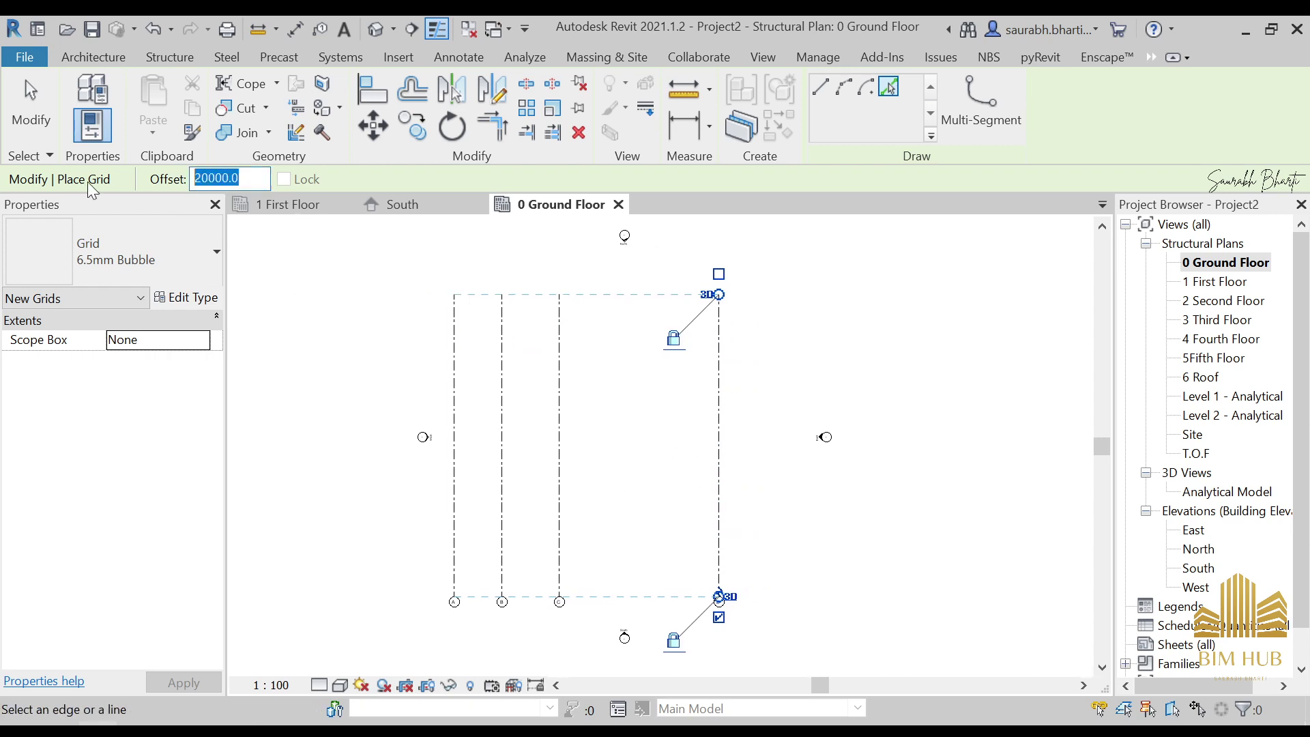
type("7135")
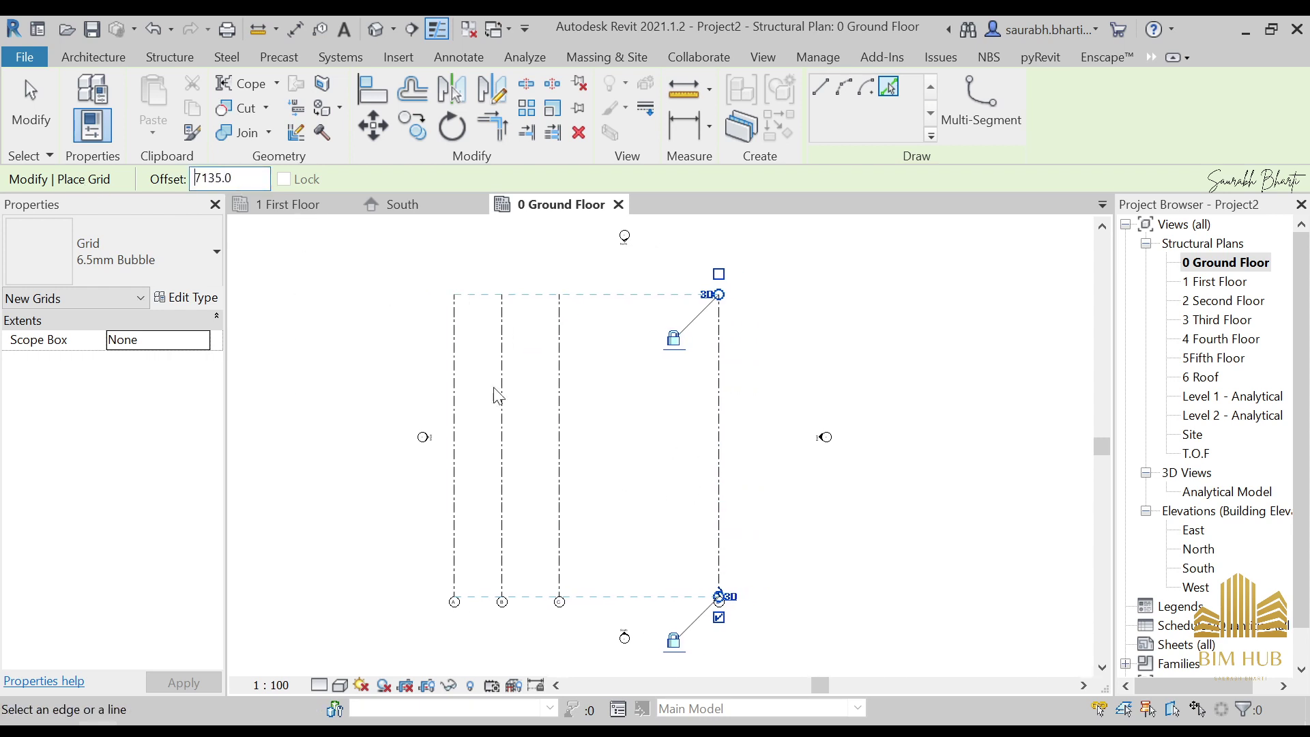
left_click(718, 404)
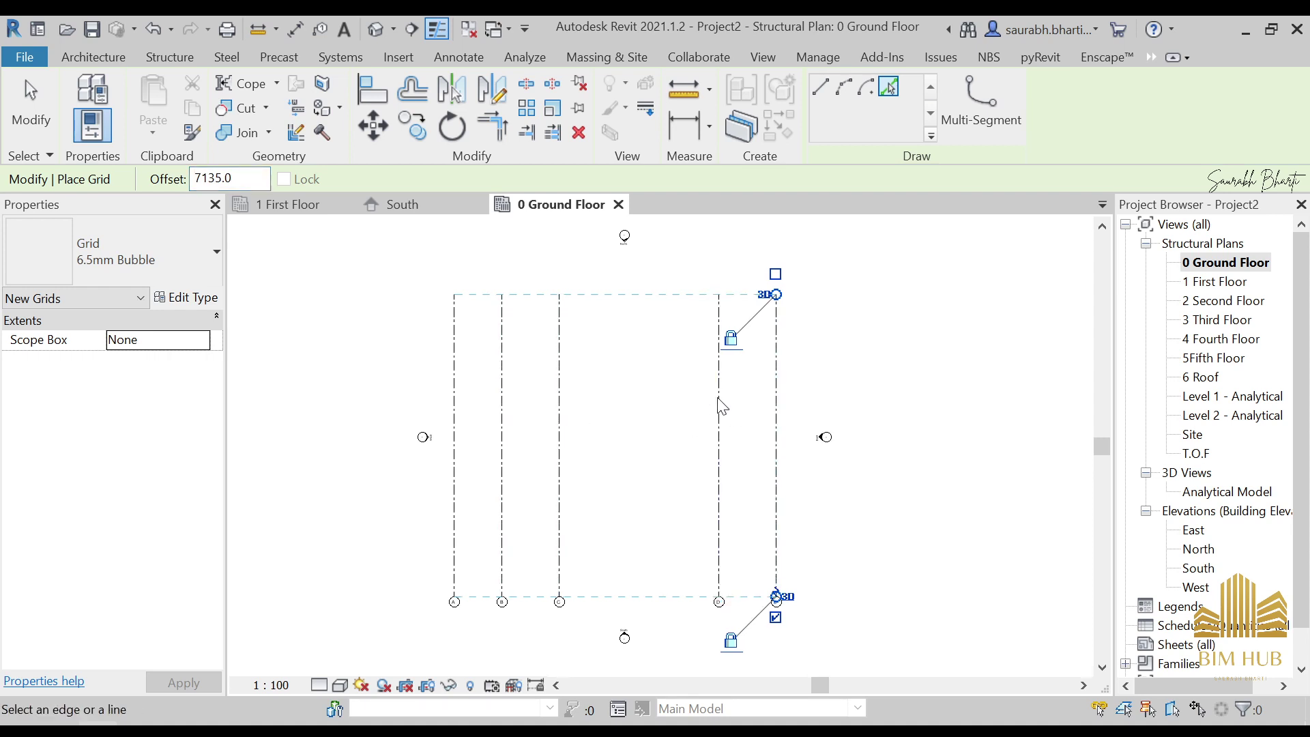
Create a grid line 6000 mm east of grid E by picking that grid's line with an offset, and end the command.
double_click(217, 178)
type("6000")
left_click(784, 440)
key("Escape")
key("Escape")
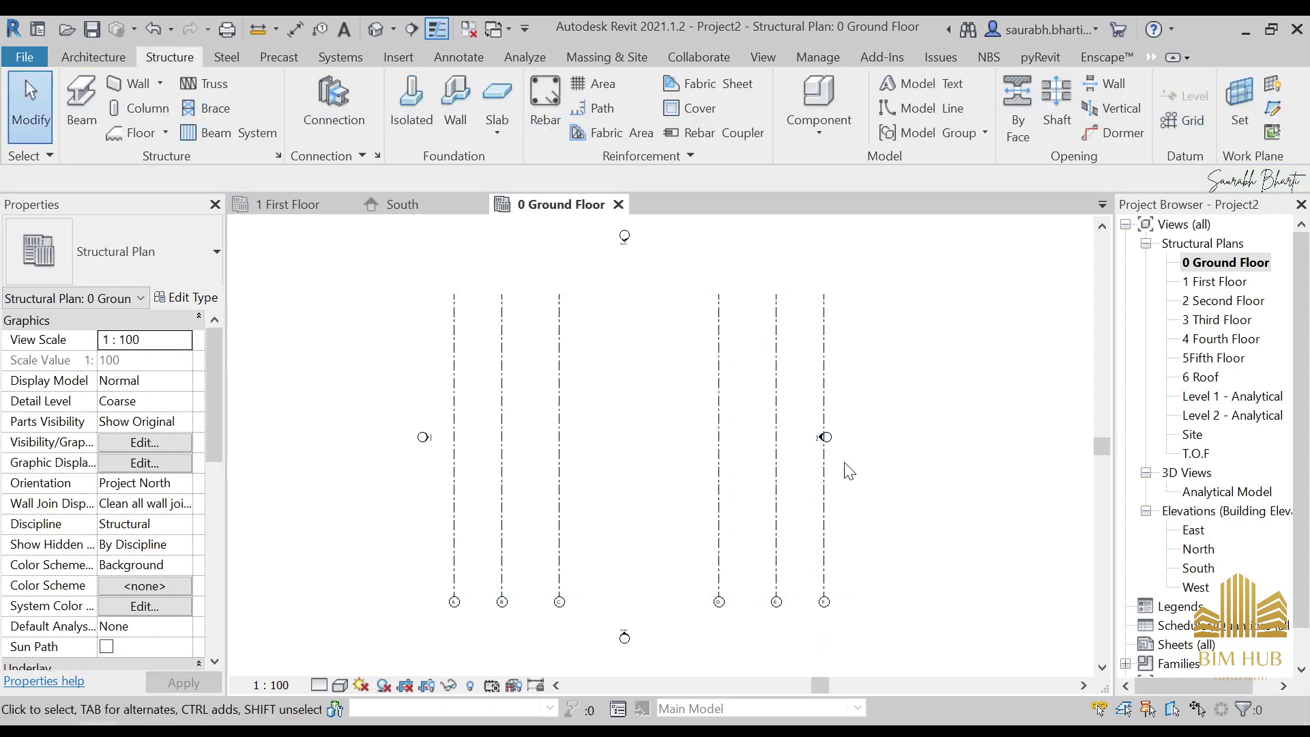
Move the East elevation marker off grid line F to clear space east of the grids.
scroll(848, 471, "up", 3)
left_click_drag(762, 380, 880, 483)
key("Escape")
left_click_drag(810, 345, 880, 509)
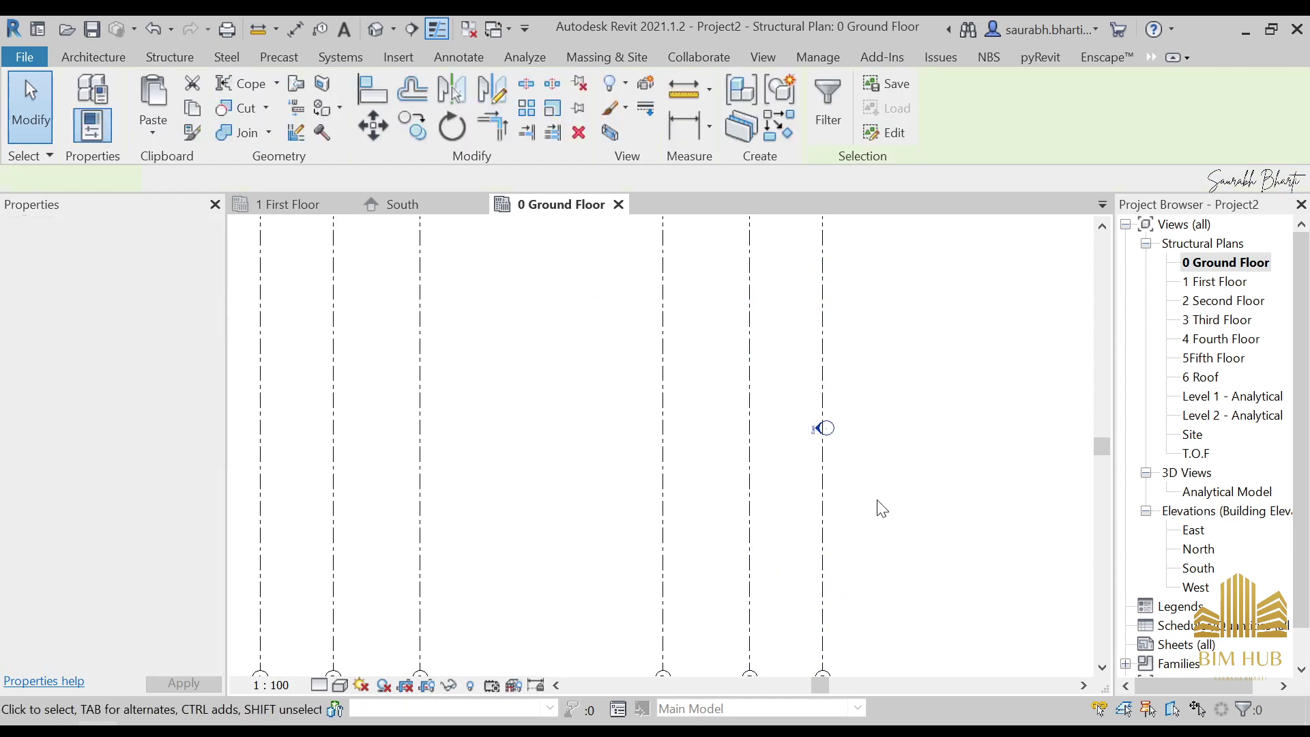
mouse_move(827, 430)
left_mouse_down()
mouse_move(942, 432)
mouse_move(989, 418)
left_mouse_up()
scroll(989, 419, "down", 3)
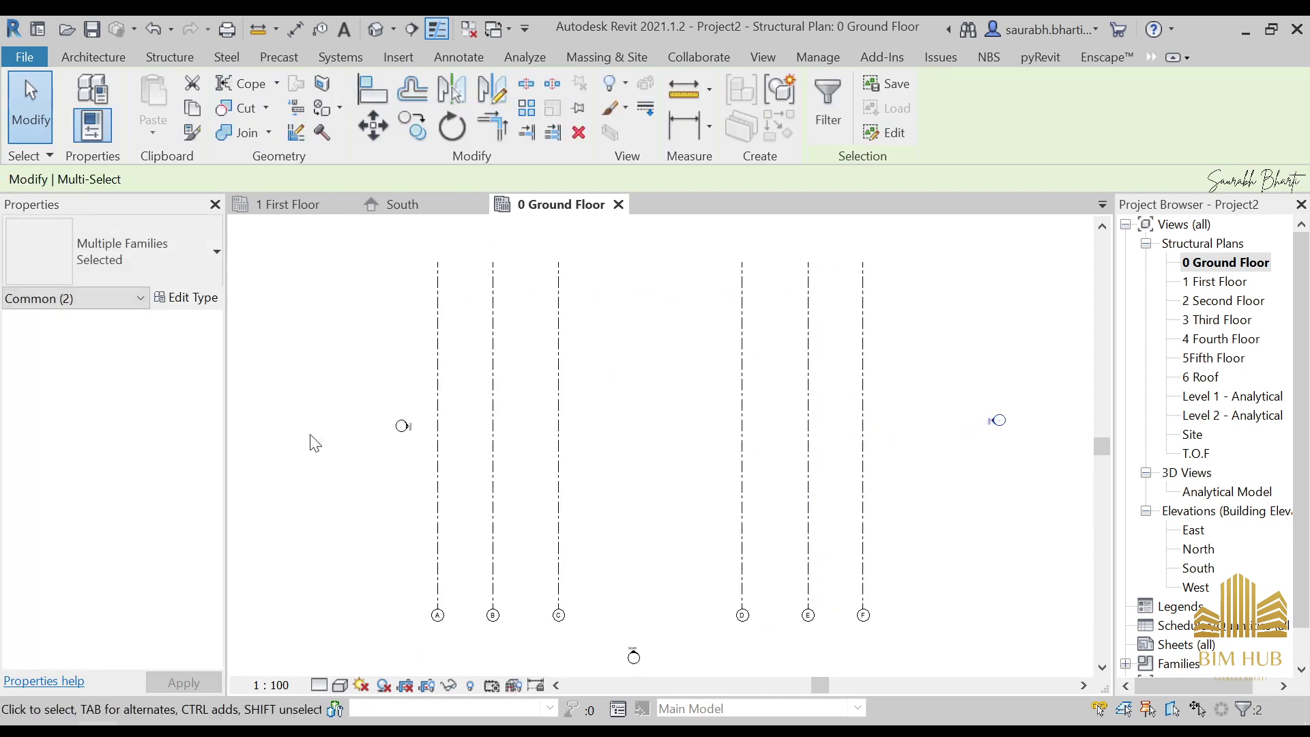
Move the West elevation marker farther west of grid A and the South elevation marker farther south of the grid bubbles.
mouse_move(313, 438)
middle_mouse_down()
mouse_move(424, 432)
mouse_move(450, 396)
middle_mouse_up()
mouse_move(473, 386)
left_mouse_down()
mouse_move(539, 432)
mouse_move(470, 426)
left_mouse_up()
middle_click_drag(708, 535, 667, 418)
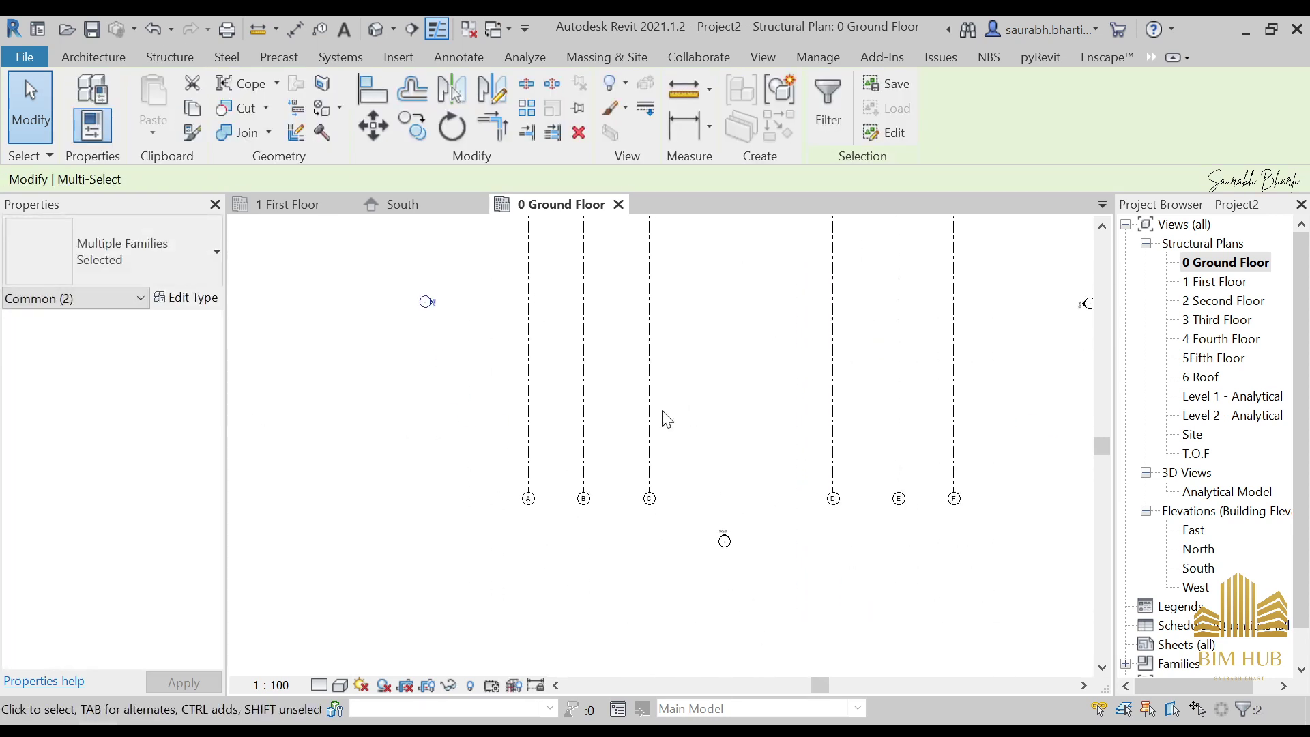
left_click_drag(704, 505, 756, 607)
mouse_move(721, 535)
left_mouse_down()
mouse_move(748, 605)
mouse_move(736, 616)
left_mouse_up()
Move the North elevation marker farther north of the grid lines and clear the selection.
scroll(702, 456, "down", 1)
middle_click_drag(689, 307, 651, 503)
mouse_move(629, 309)
left_mouse_down()
mouse_move(699, 414)
mouse_move(678, 324)
left_mouse_up()
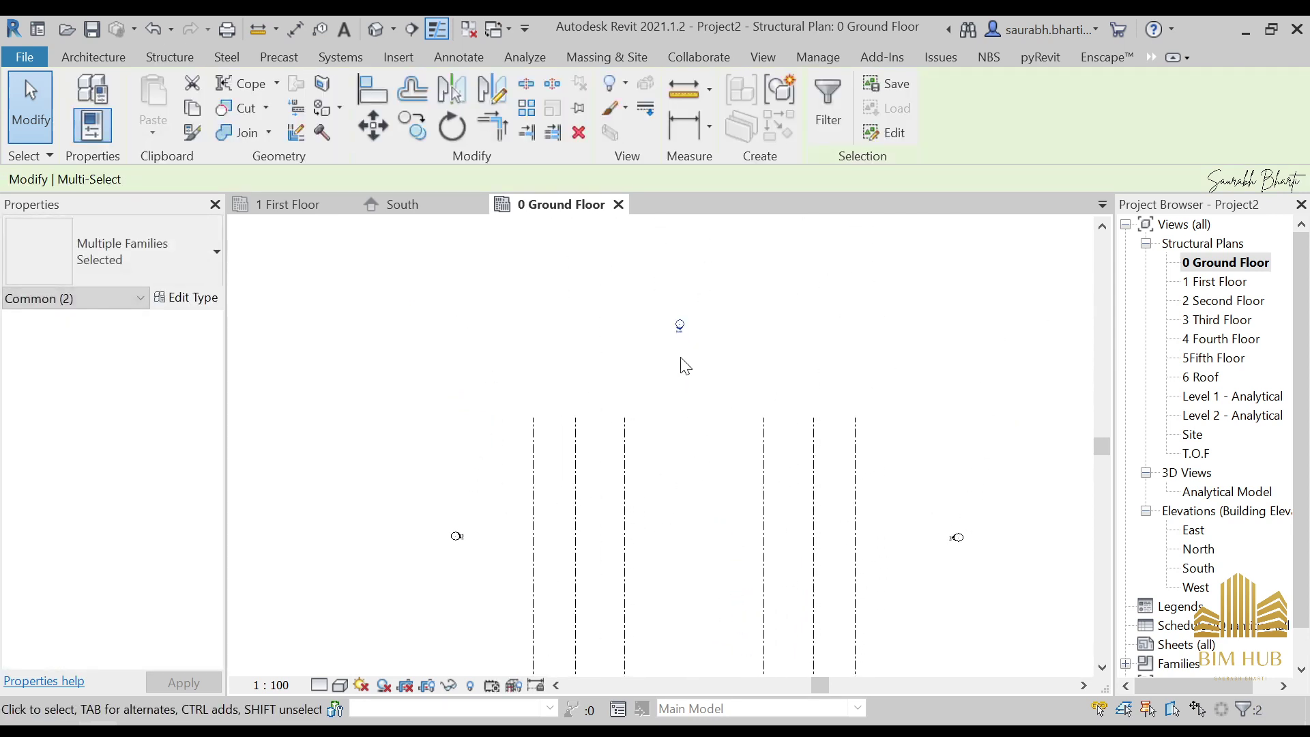
middle_click_drag(715, 454, 658, 294)
left_click(648, 382)
middle_click_drag(648, 383, 666, 389)
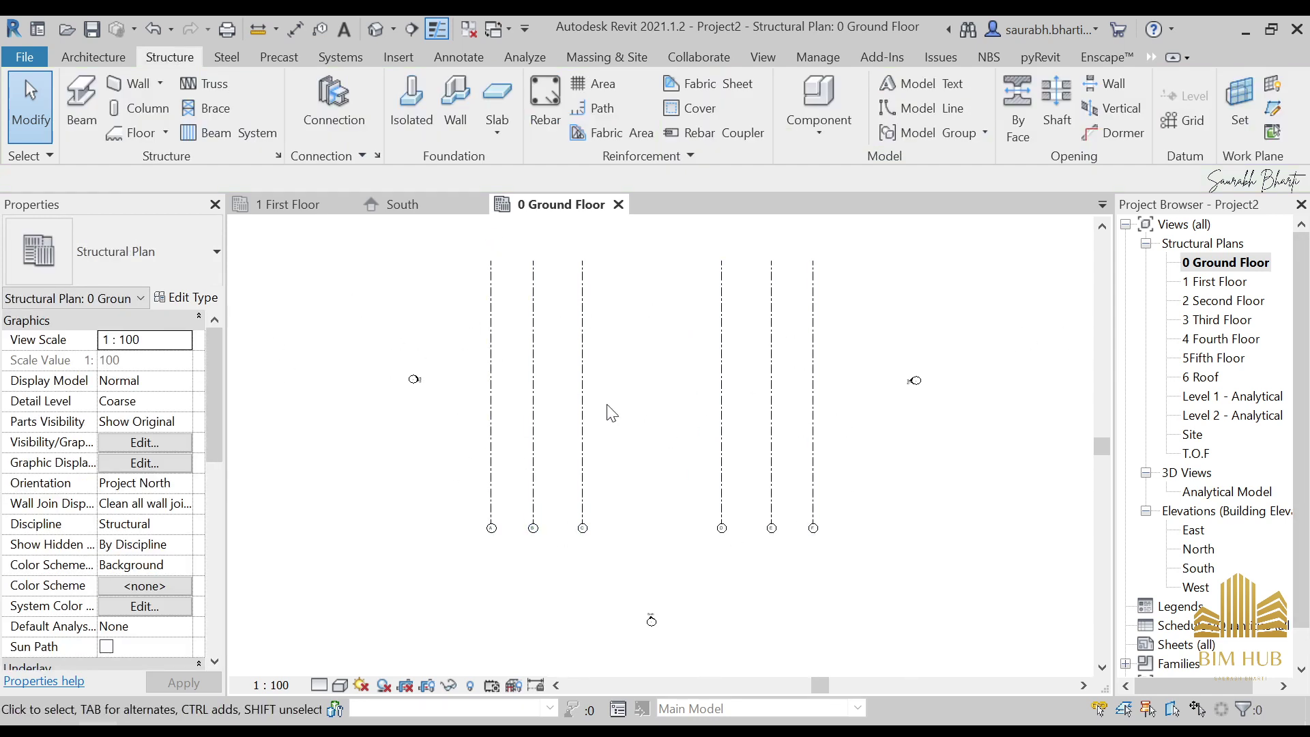
Draw a horizontal grid line from west to east across grids A to F, just below their north ends.
left_click(1185, 120)
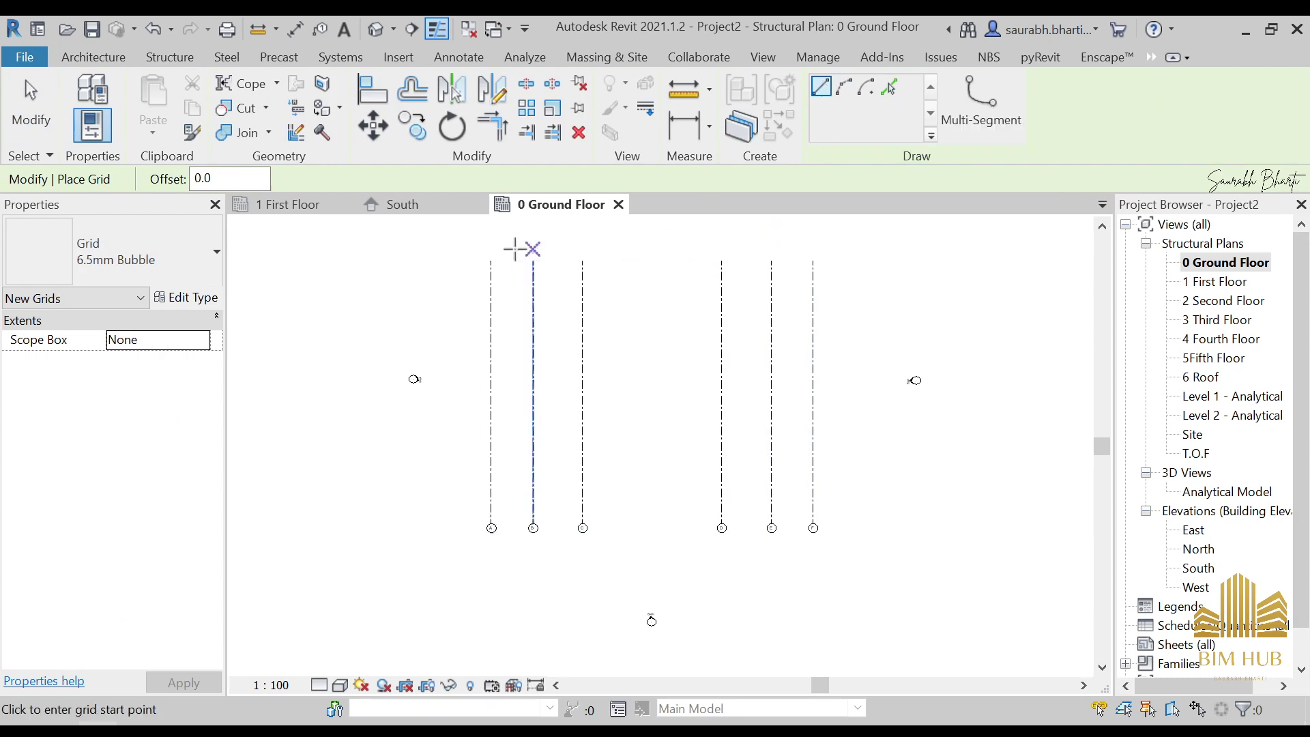
left_click(432, 278)
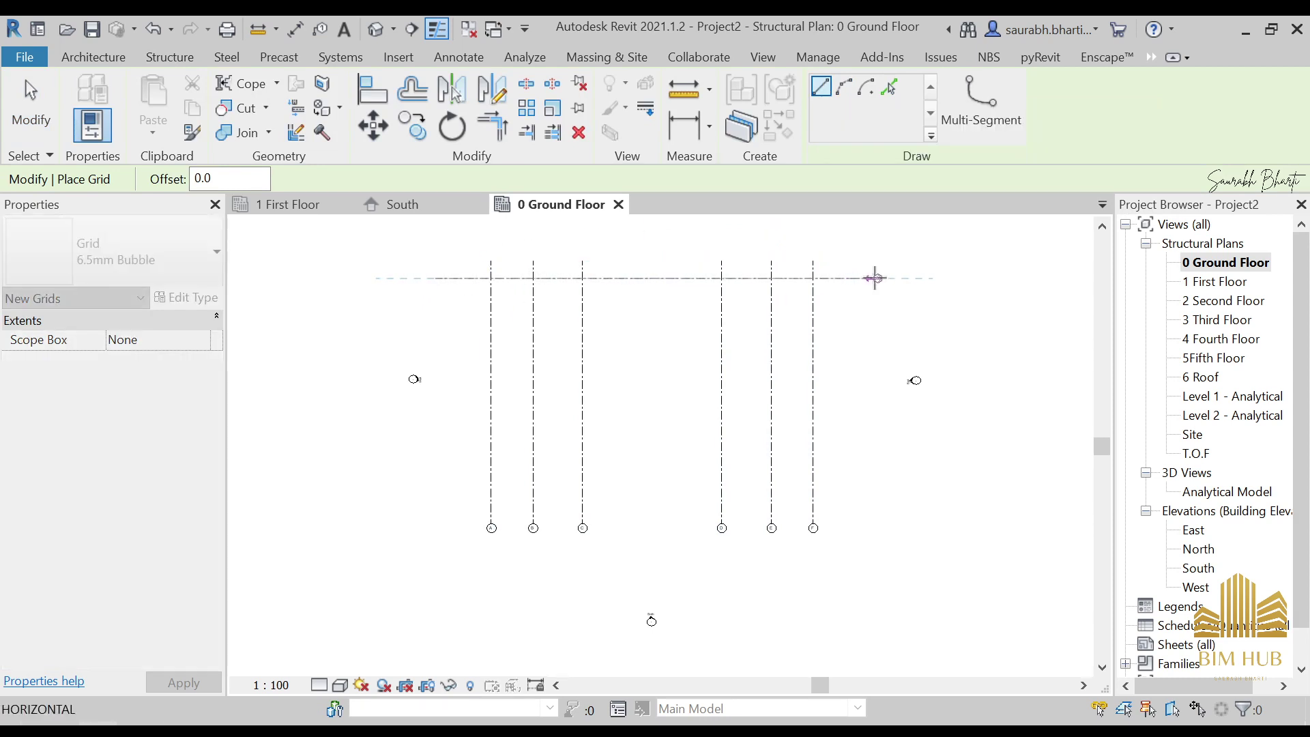
left_click(874, 278)
key("Escape")
key("Escape")
Rename the horizontal grid line as 1 and clear the selection.
scroll(880, 276, "up", 3)
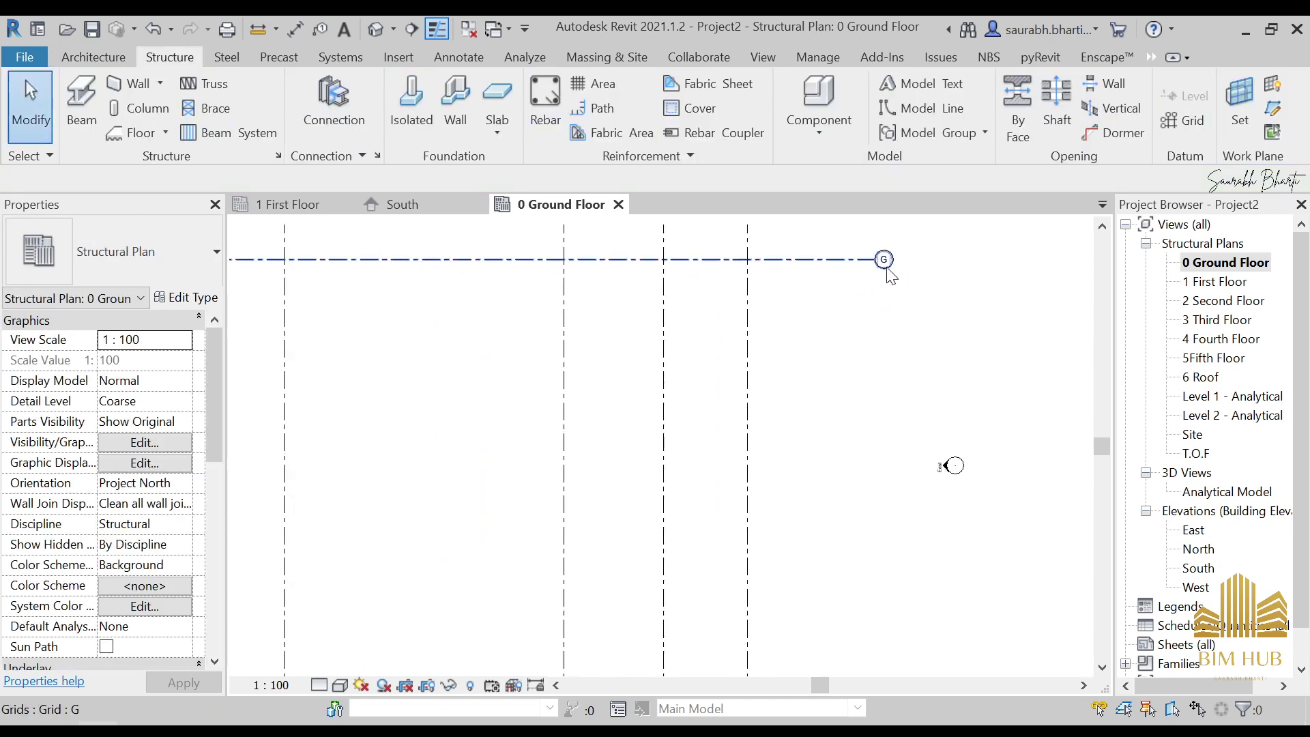
left_click(885, 263)
scroll(888, 266, "up", 2)
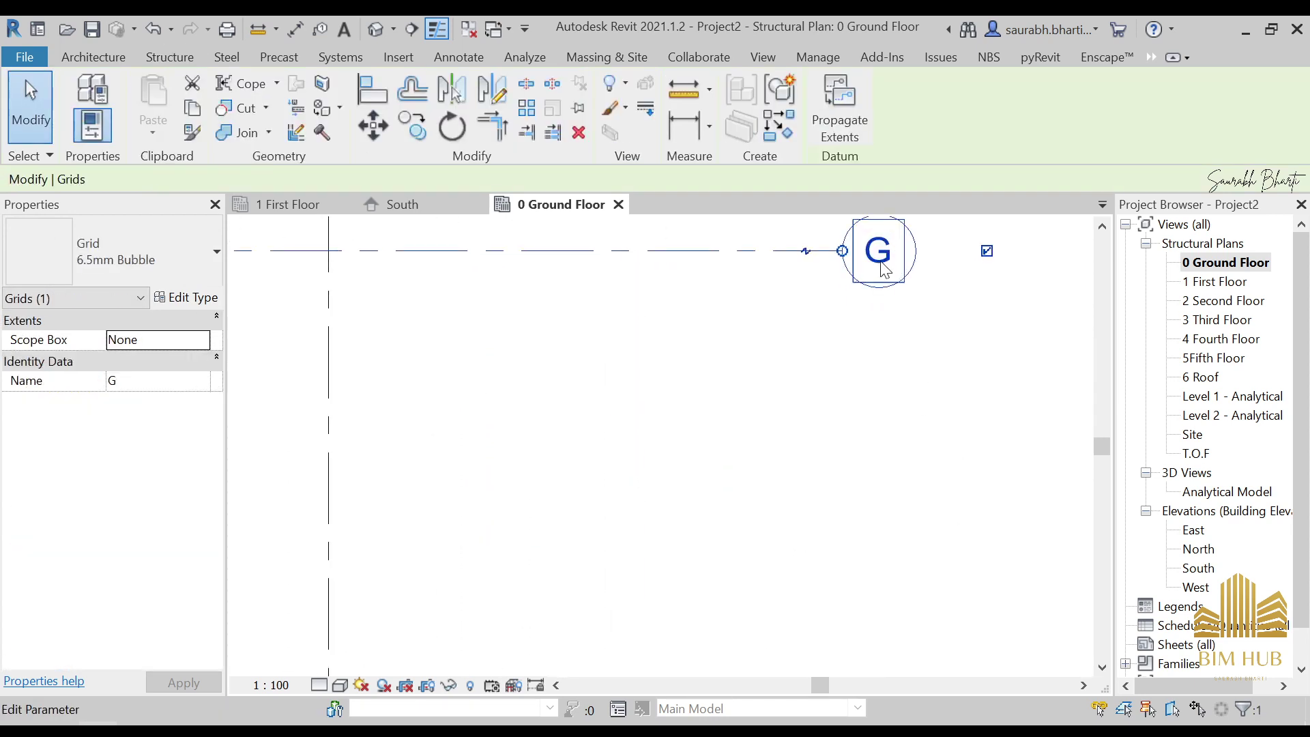
scroll(887, 286, "down", 2)
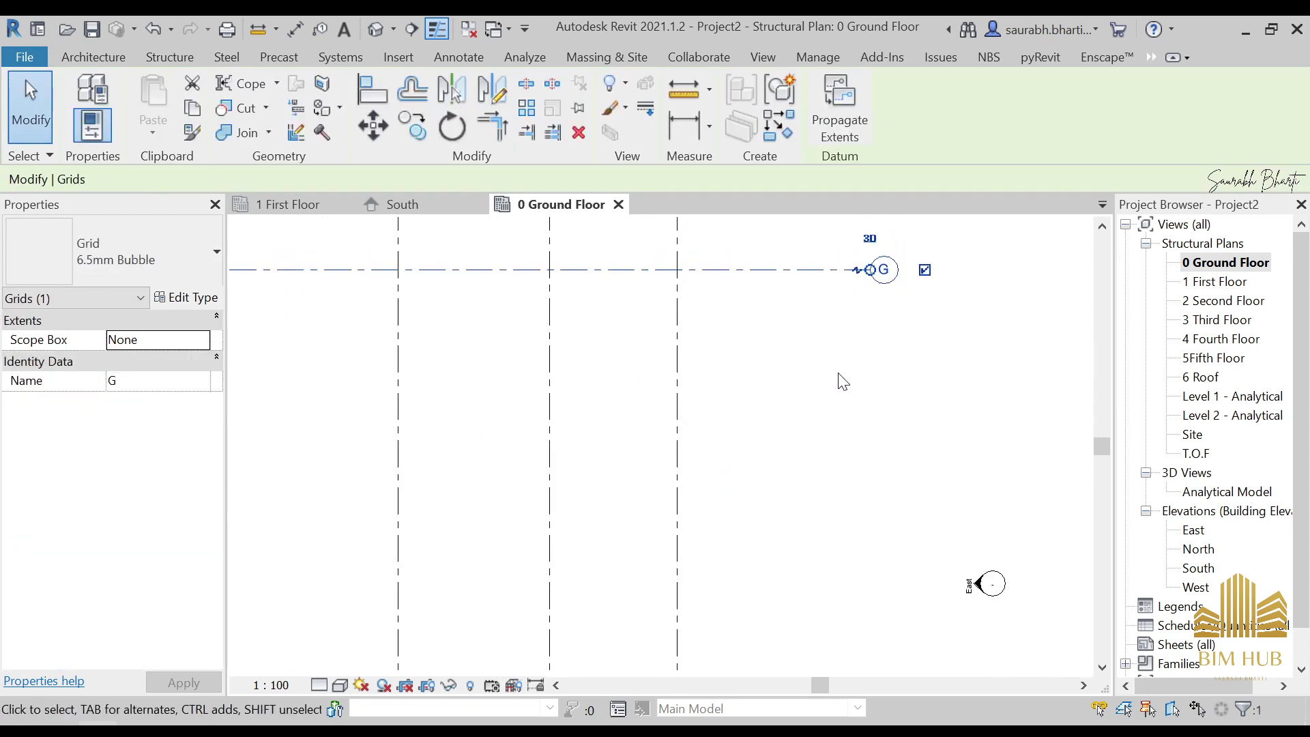
scroll(843, 382, "down", 2)
middle_click_drag(801, 432, 710, 249)
middle_click_drag(389, 462, 431, 441)
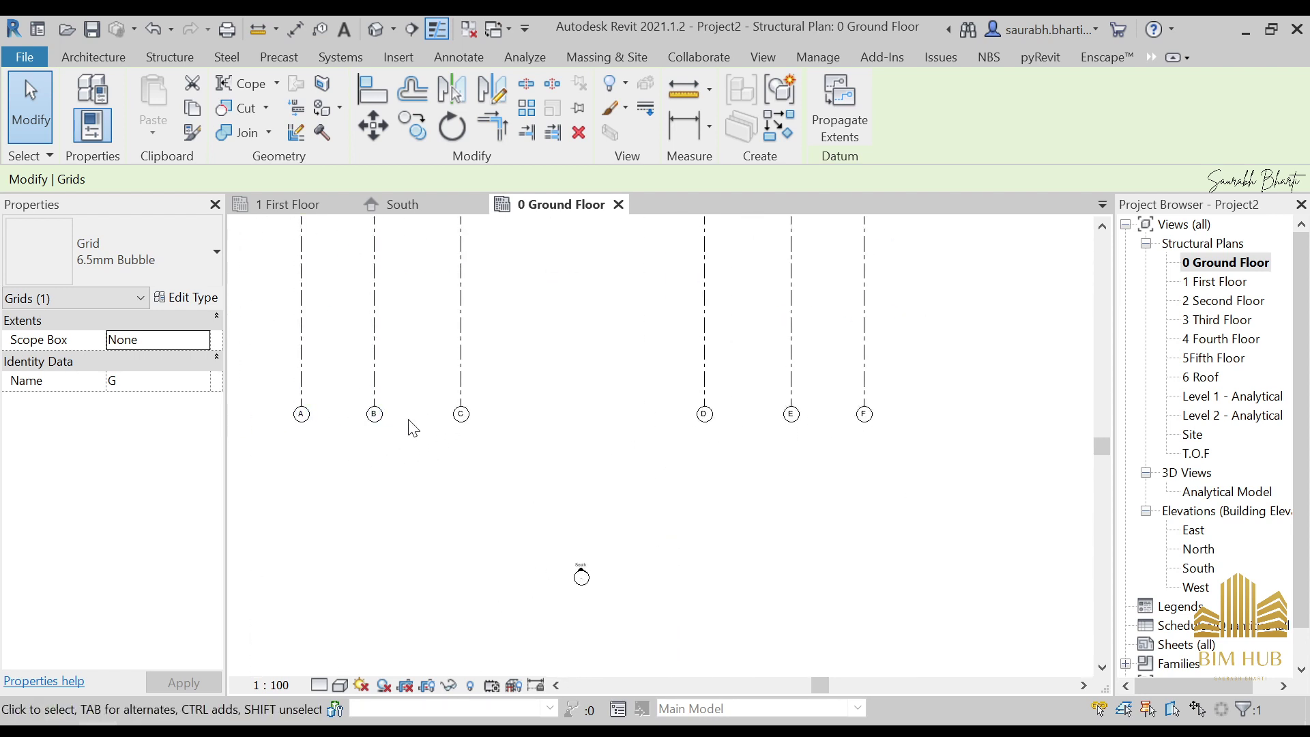
middle_click_drag(849, 423, 818, 648)
scroll(884, 264, "up", 4)
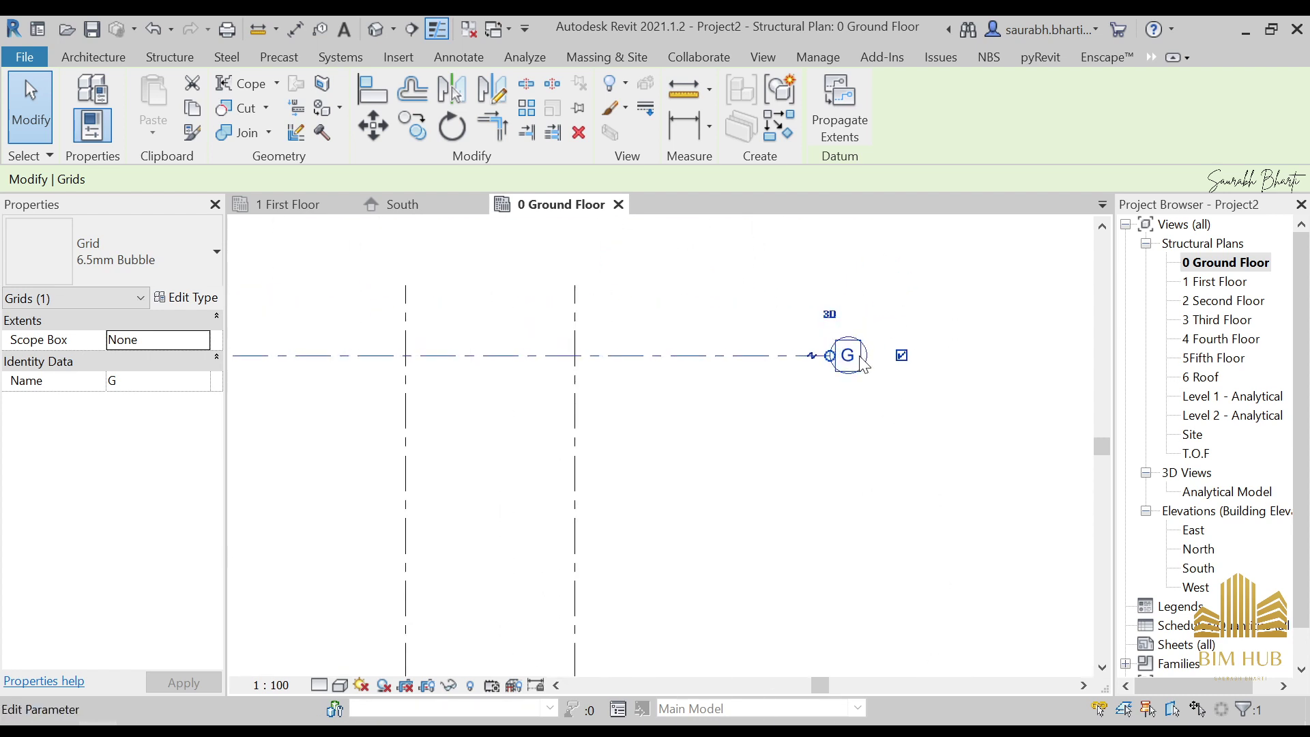
left_click(843, 355)
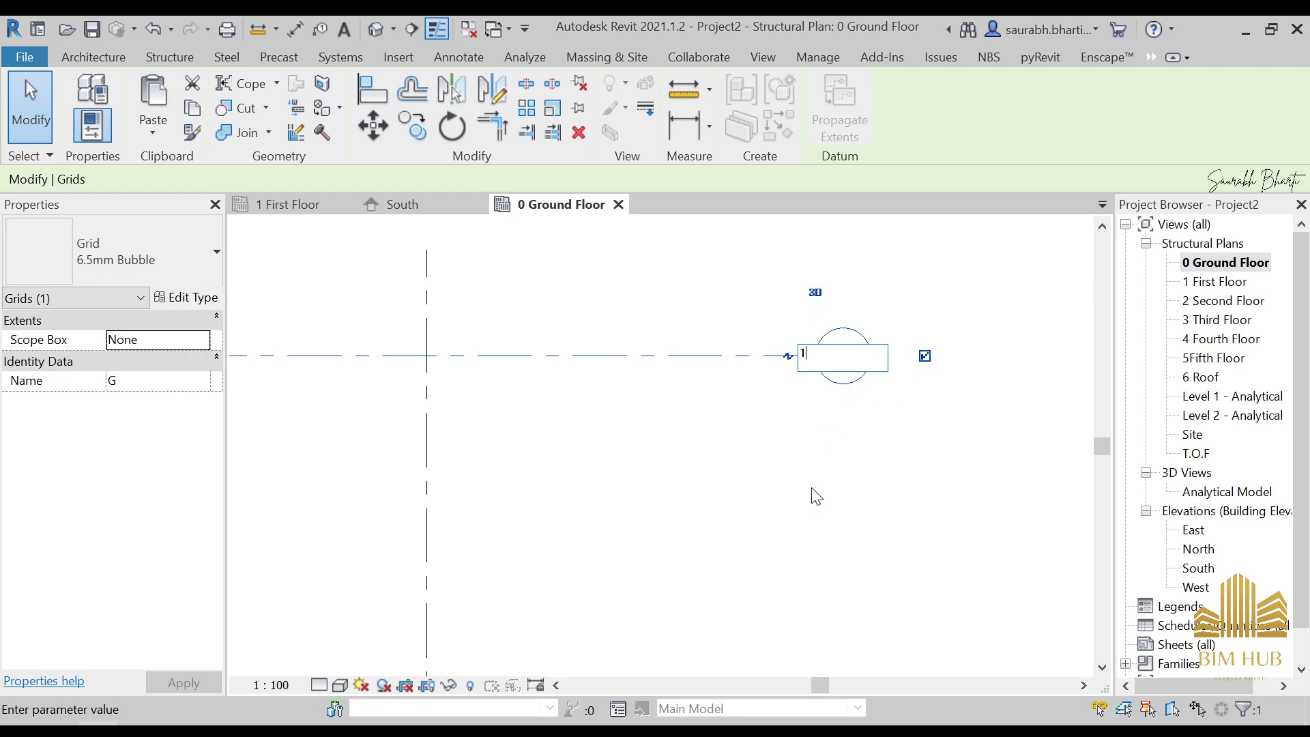
type("1")
key("Return")
scroll(693, 453, "down", 2)
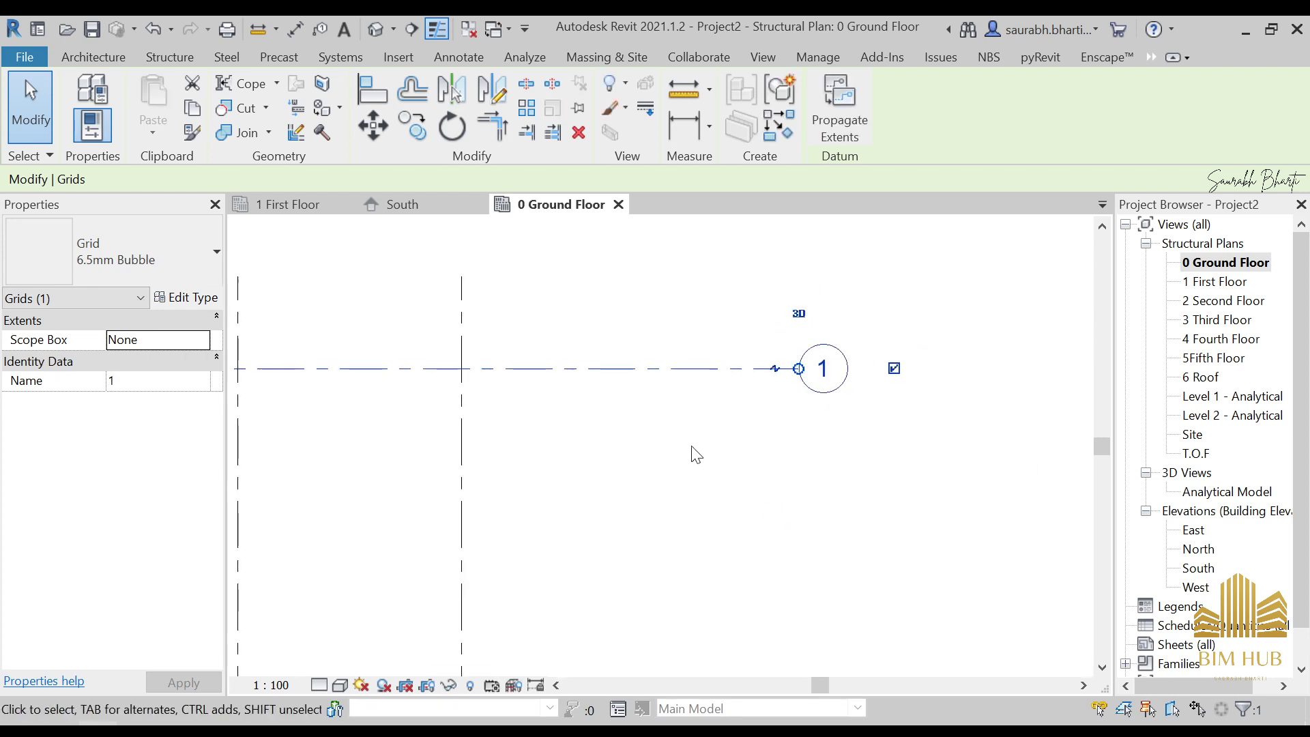
middle_click_drag(694, 453, 748, 453)
scroll(728, 441, "down", 2)
key("Escape")
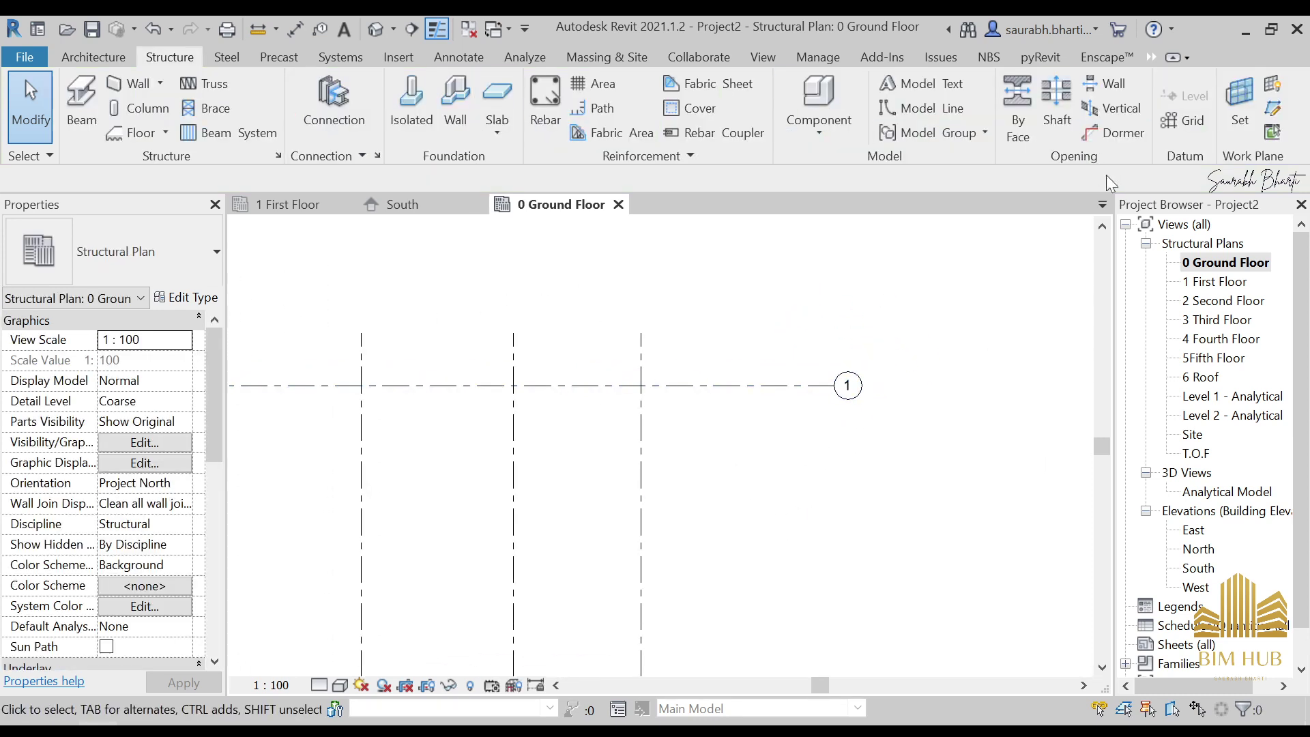
Create a grid line 6000 mm south of grid 1 by picking that grid's line with an offset.
left_click(1184, 116)
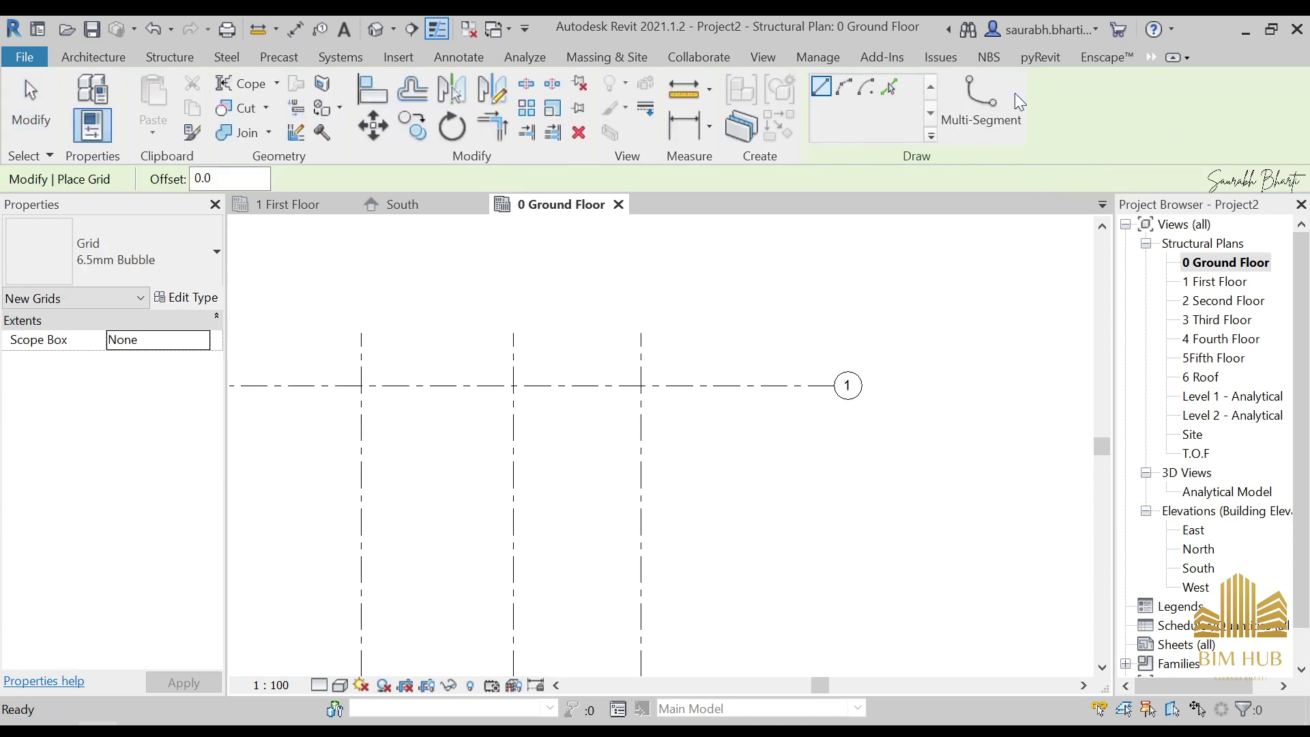
left_click(888, 88)
middle_click_drag(798, 341, 1002, 286)
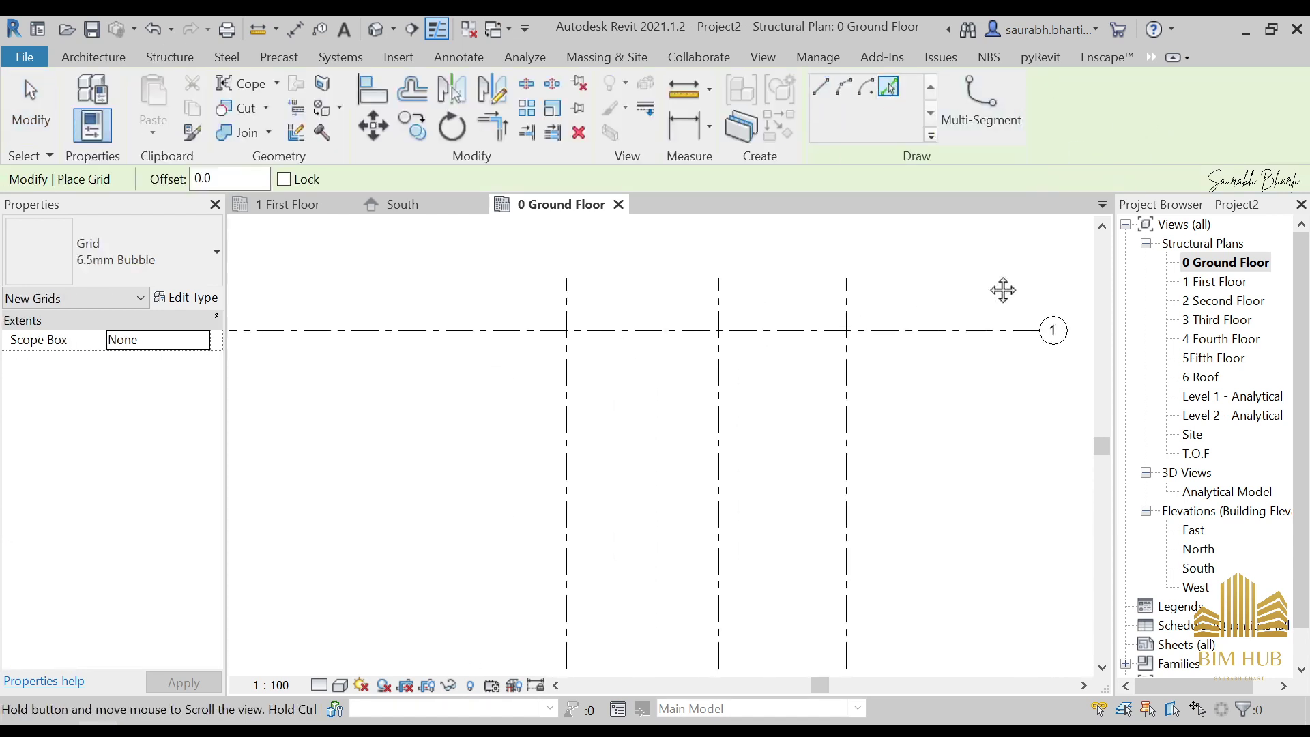
double_click(208, 178)
type("6000")
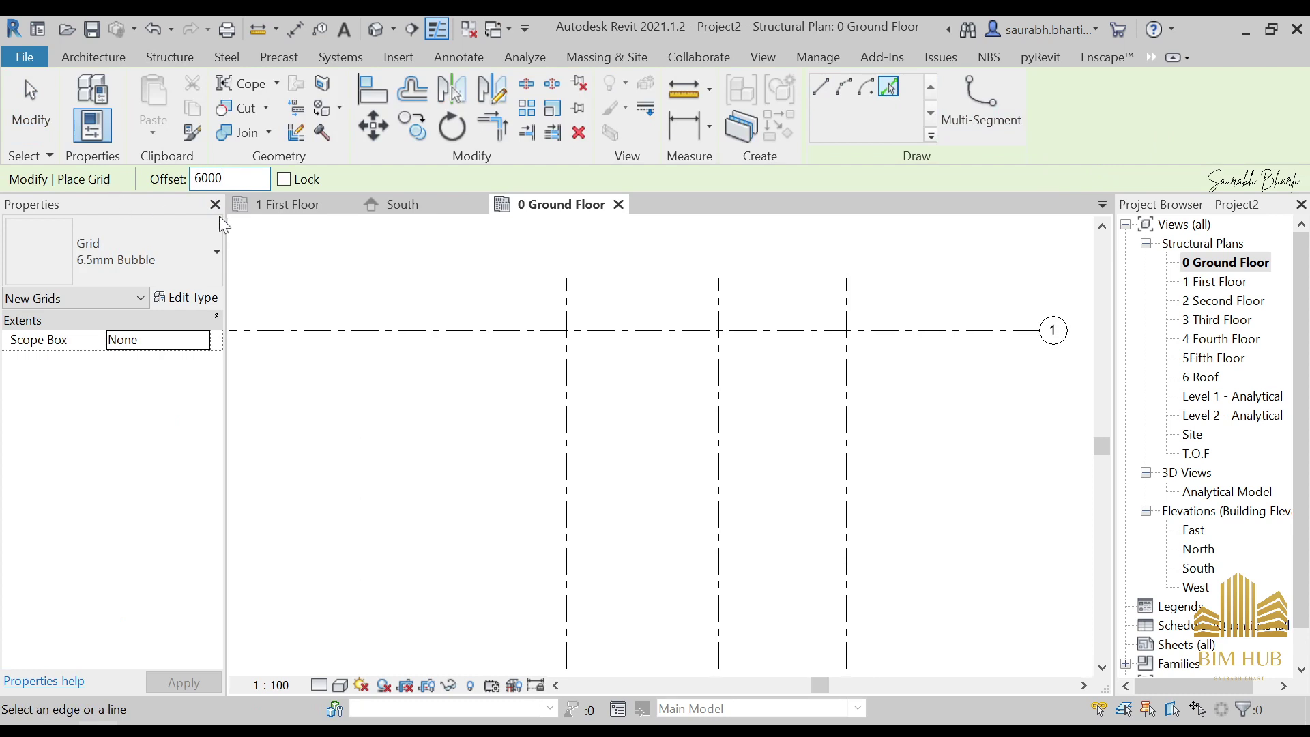
key("Return")
scroll(626, 355, "down", 1)
scroll(634, 366, "down", 2)
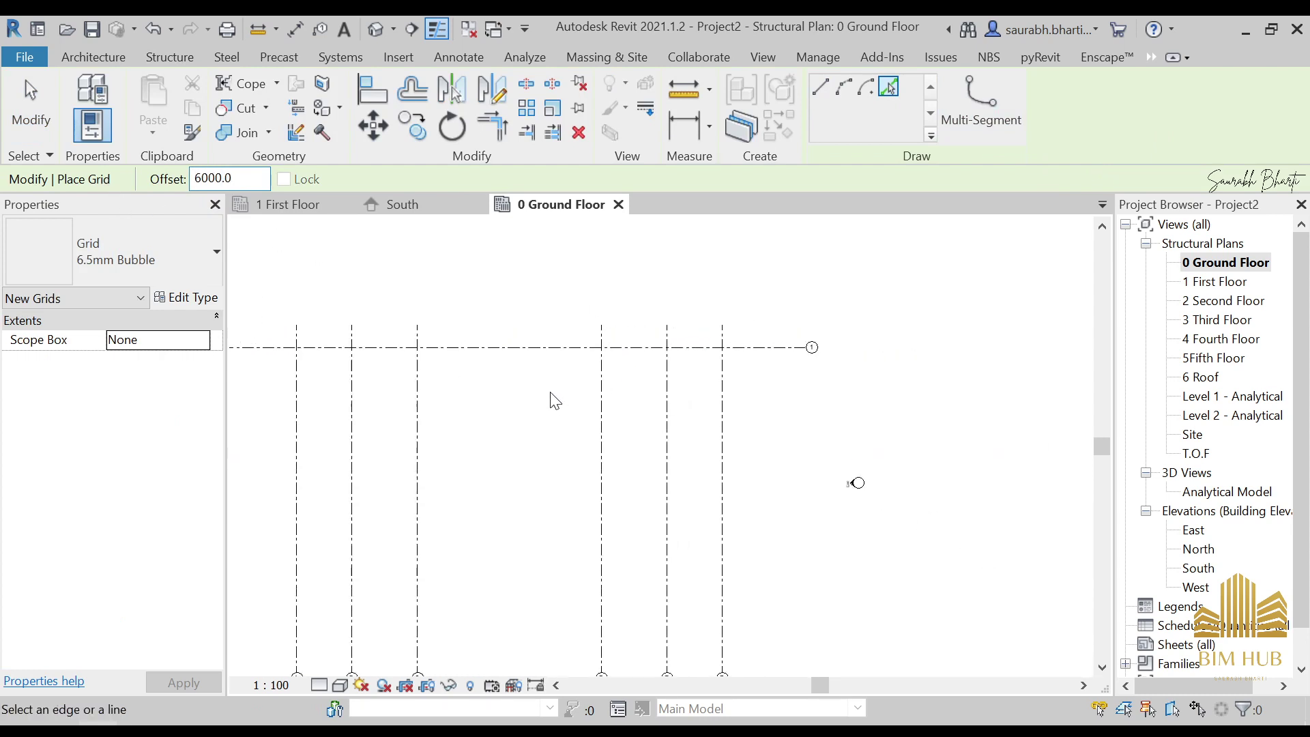
left_click(732, 333)
middle_click_drag(723, 459, 722, 438)
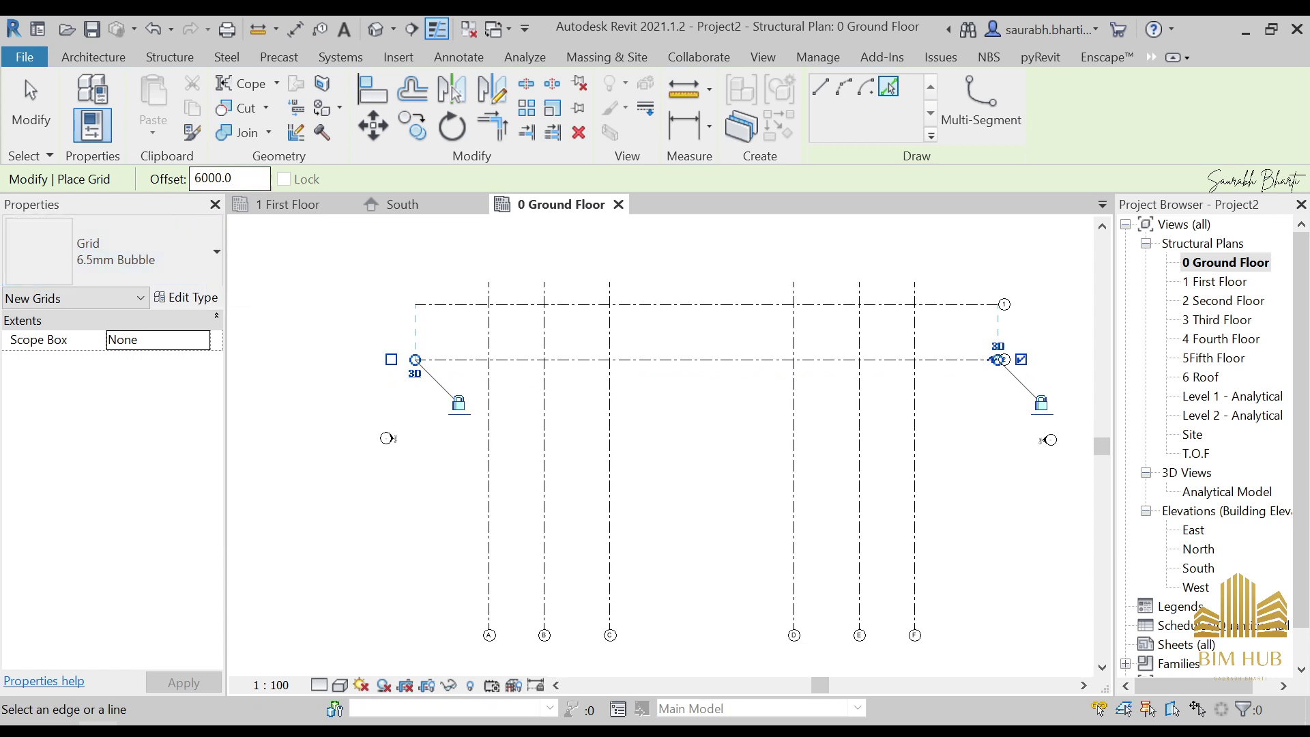
Create a grid line 6650 mm south of grid 2 by picking that grid's line with an offset.
left_click_drag(236, 180, 135, 184)
type("6650")
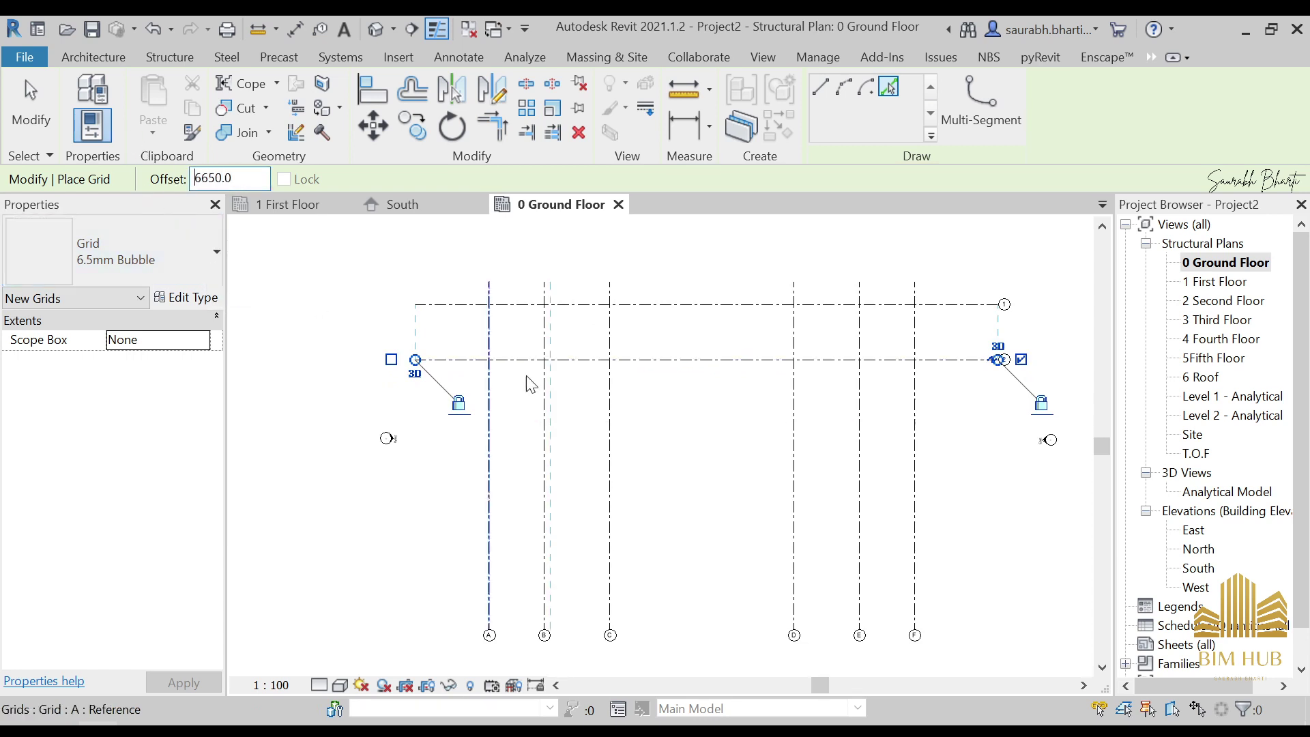
left_click(693, 375)
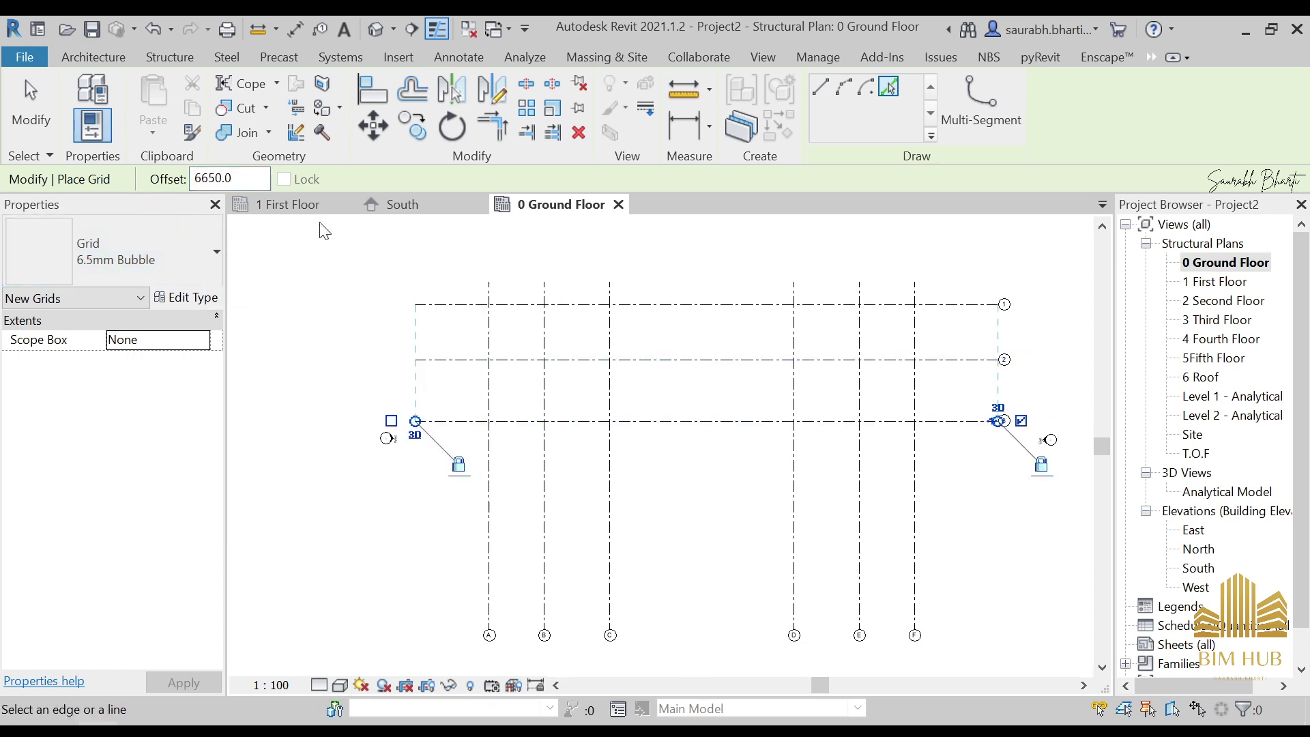
Create a grid line south of grid 3 with the same 6650 mm offset, and check the numbering of the horizontal grids.
left_click_drag(249, 179, 116, 186)
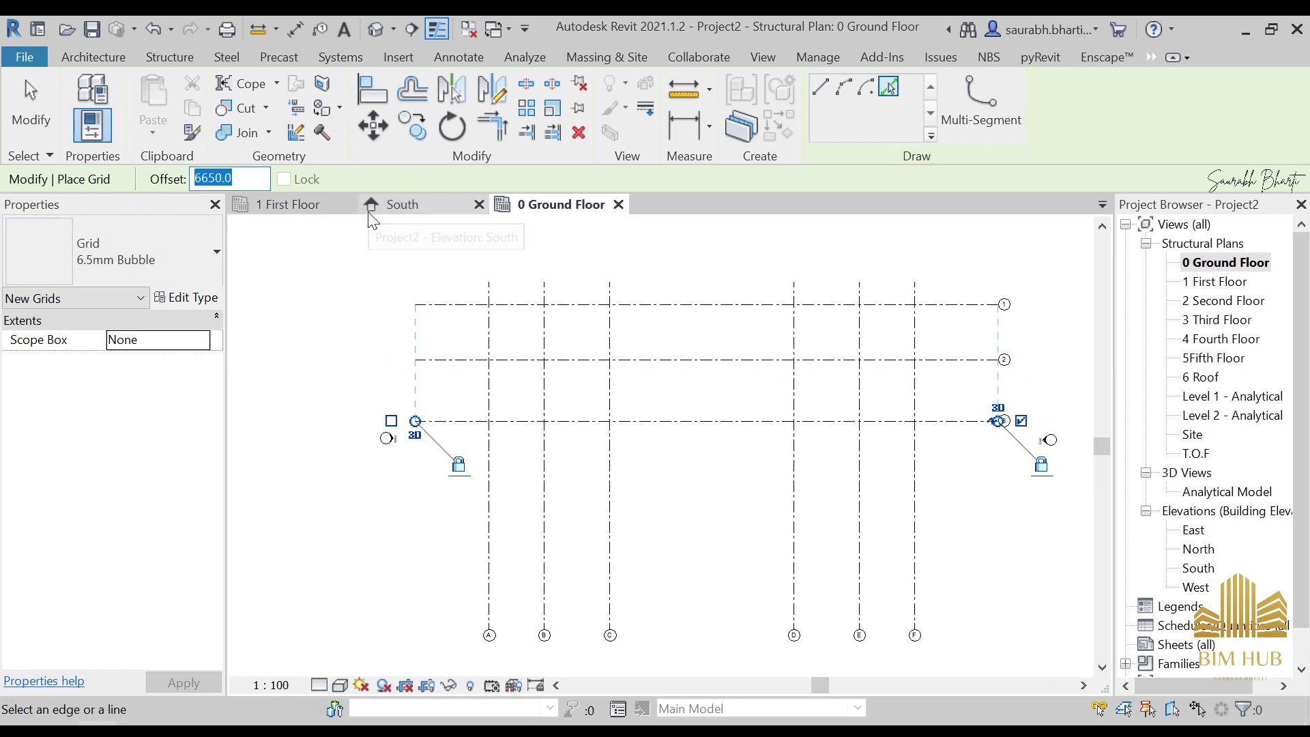
left_click(742, 440)
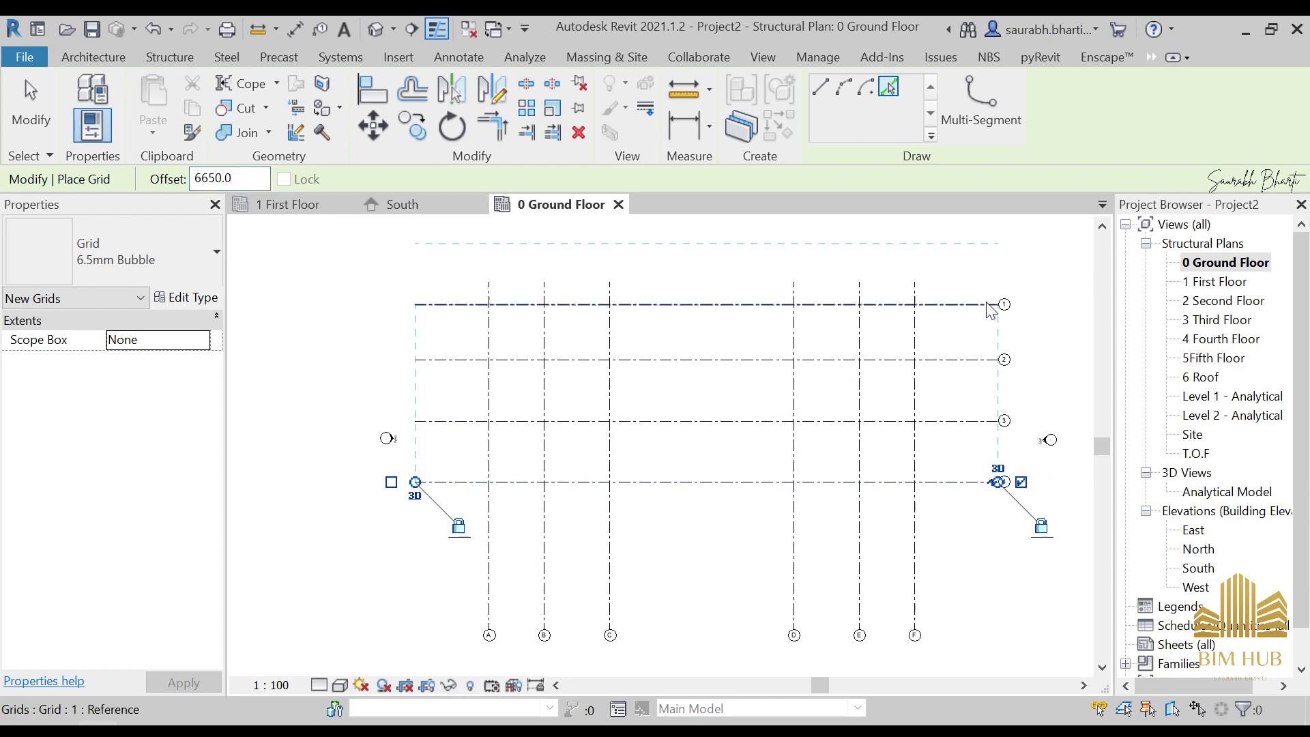
scroll(1018, 368, "up", 3)
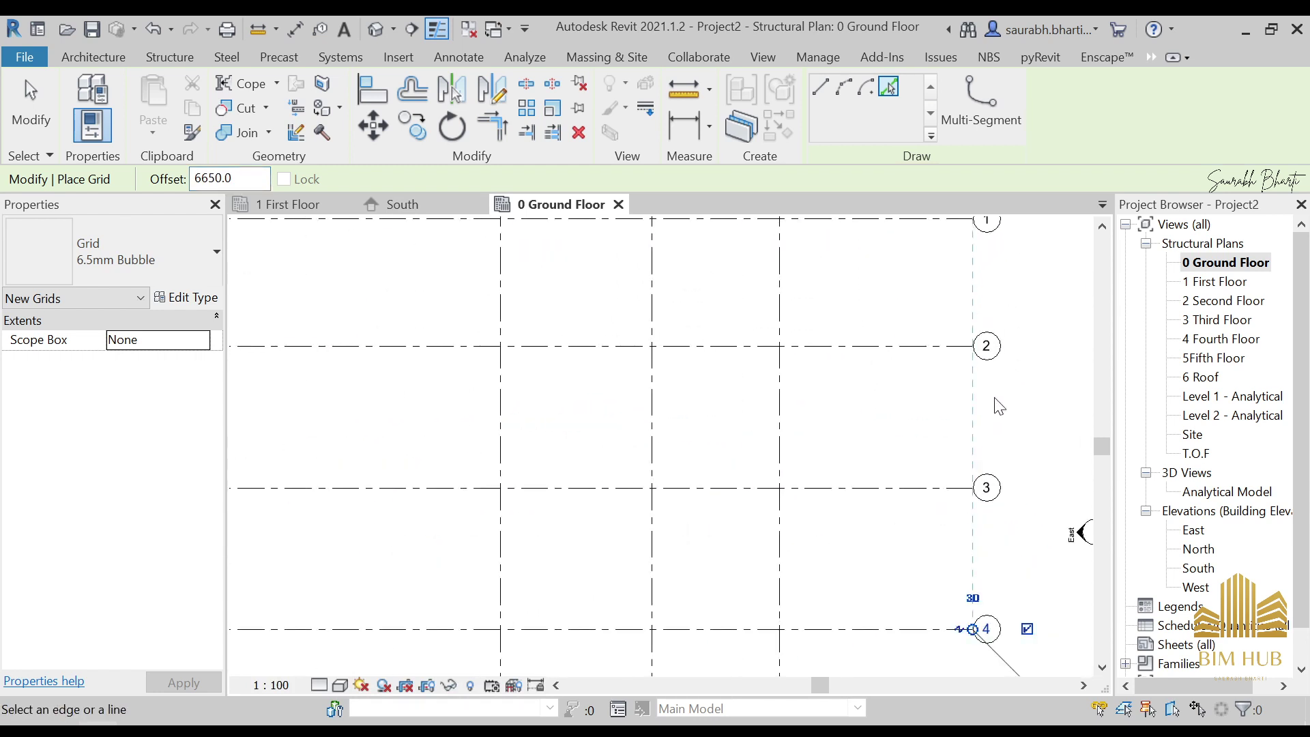
scroll(868, 398, "down", 2)
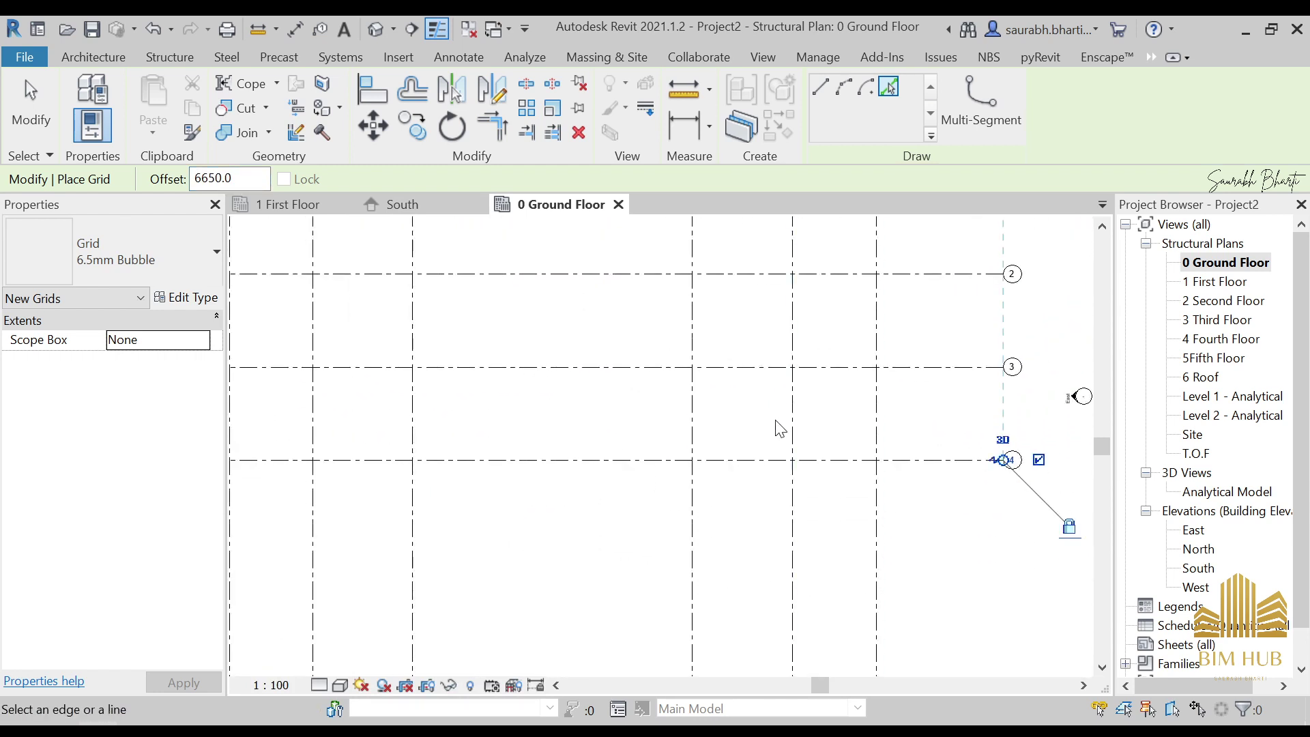
scroll(756, 396, "down", 3)
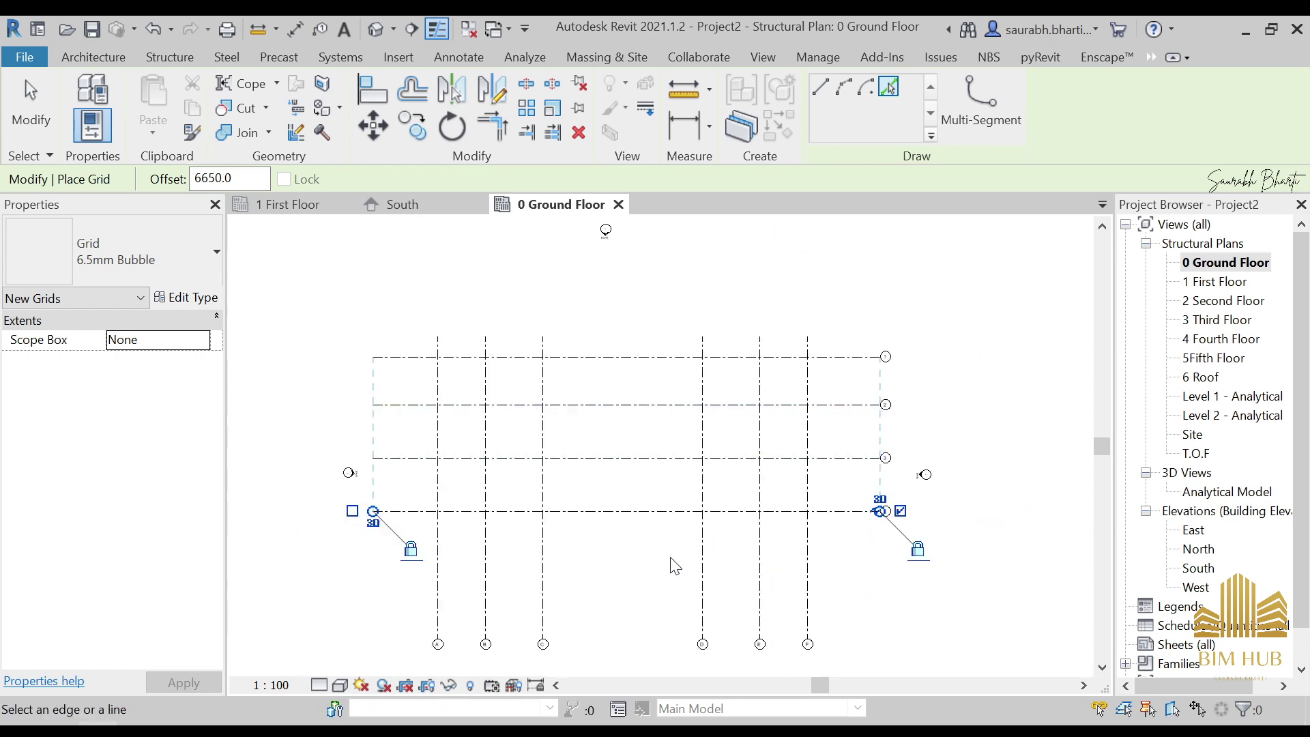
Create a grid line 4000 mm south of grid 4 by picking that grid's line with an offset.
scroll(704, 459, "up", 1)
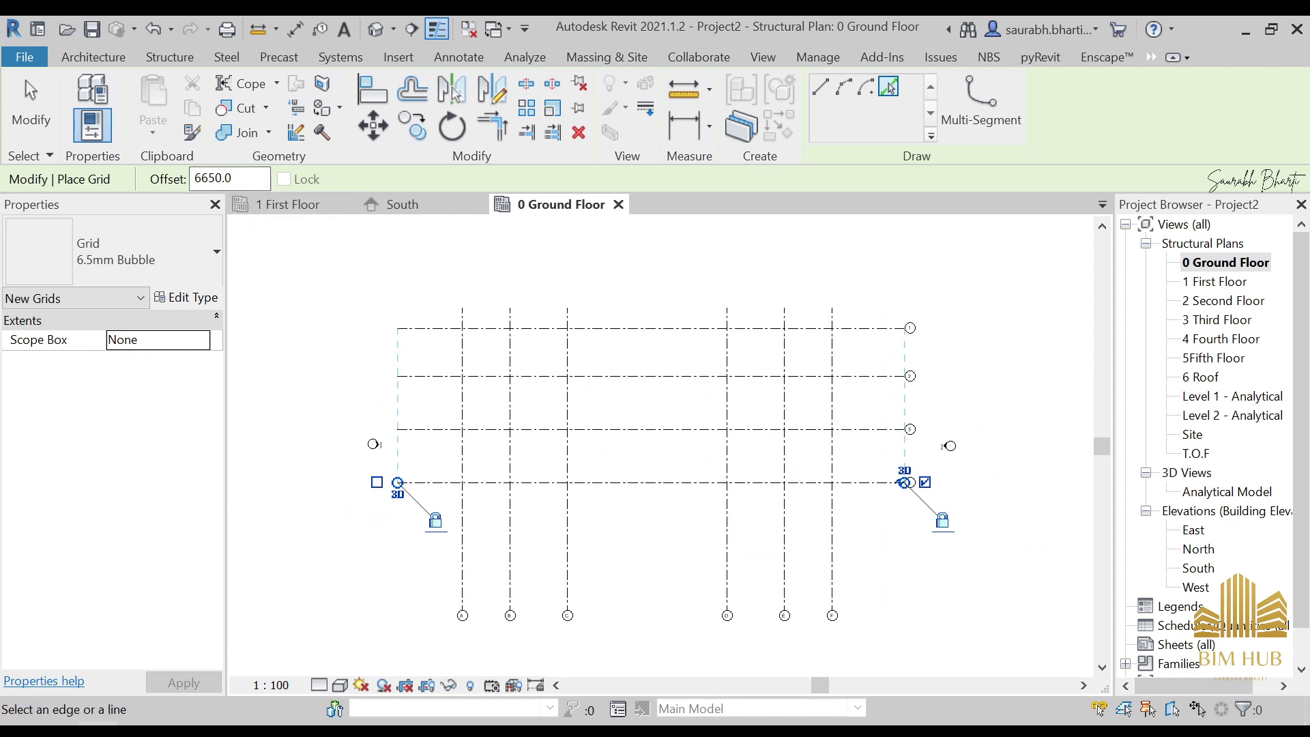
left_click_drag(245, 179, 79, 178)
type("4000.0")
left_click(636, 490)
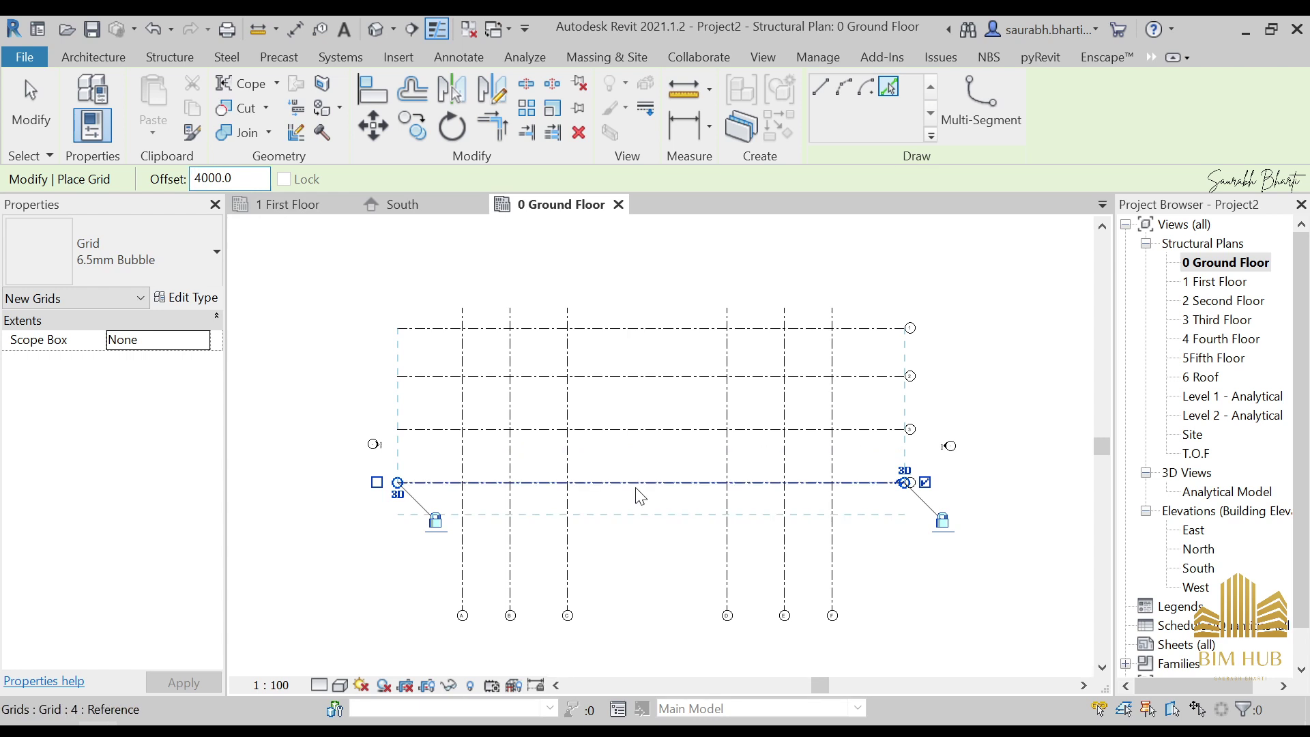
middle_click_drag(681, 626, 687, 626)
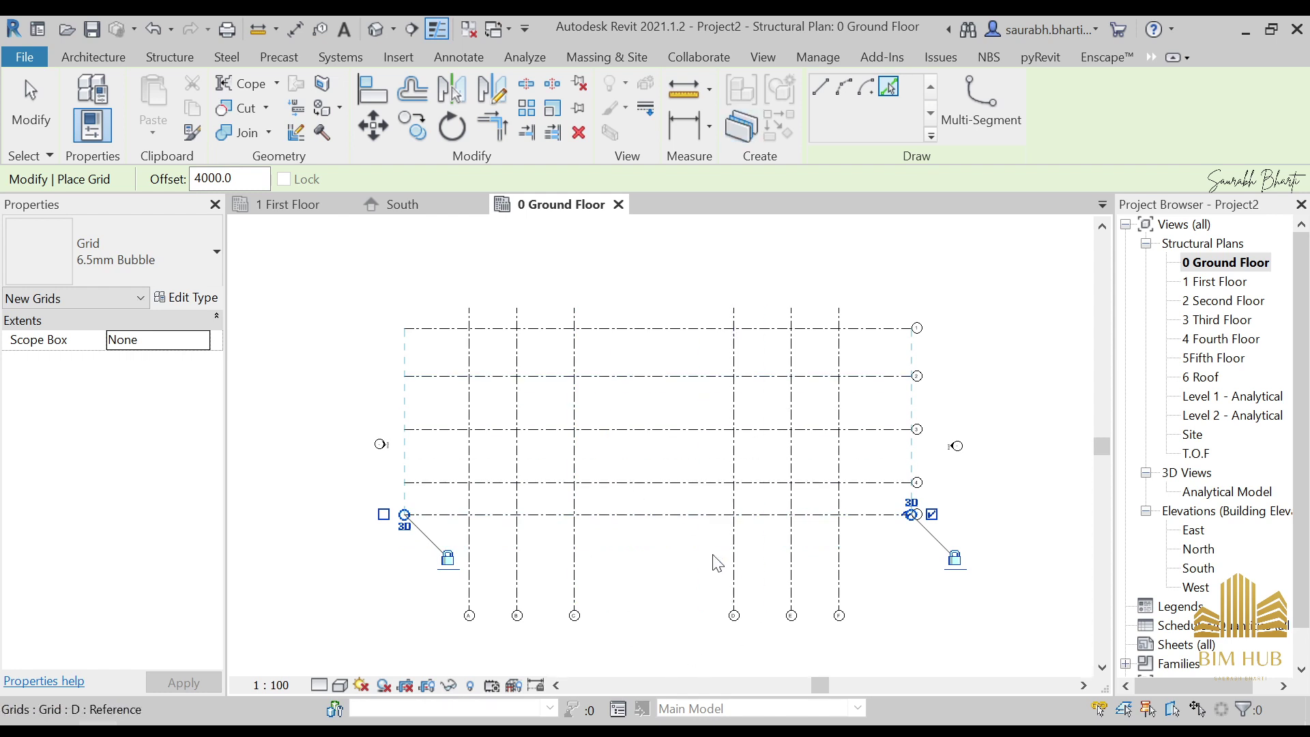
End grid placement and check the bubble numbering of the horizontal grid lines from north to south.
middle_click_drag(761, 605, 775, 593)
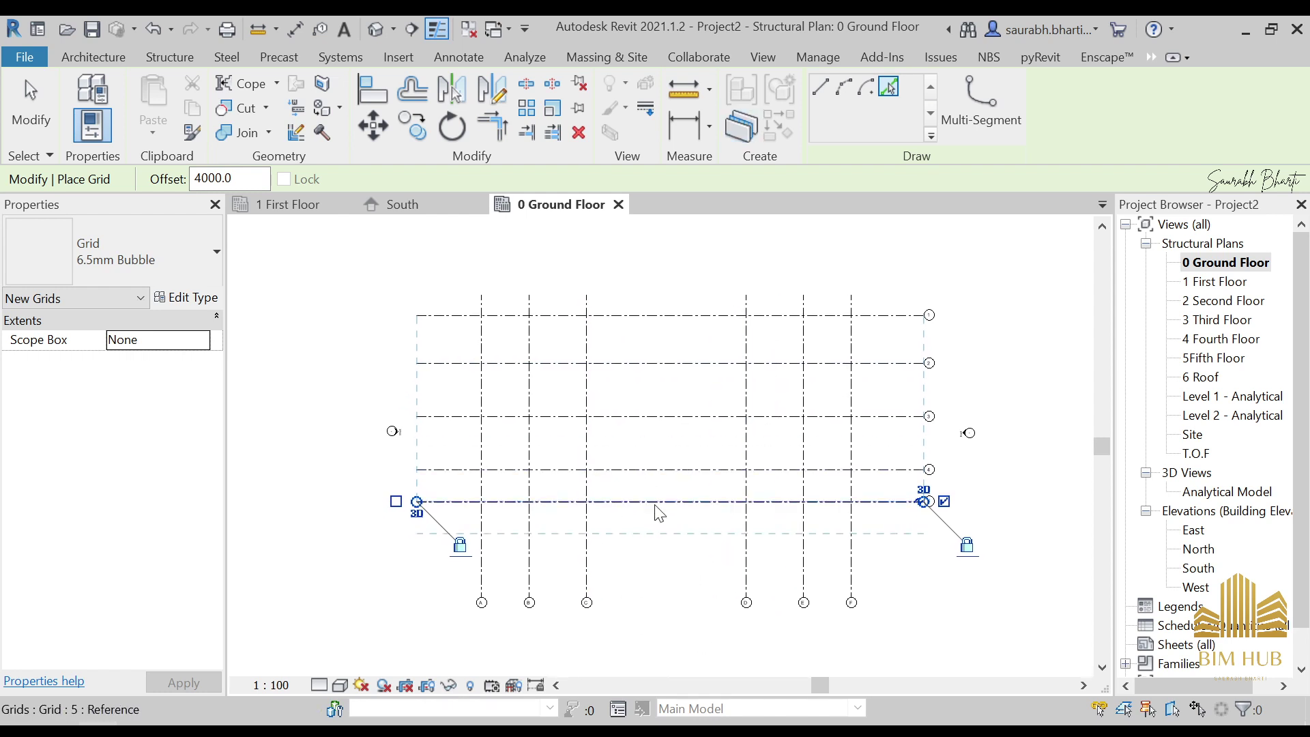
key("Escape")
key("Escape")
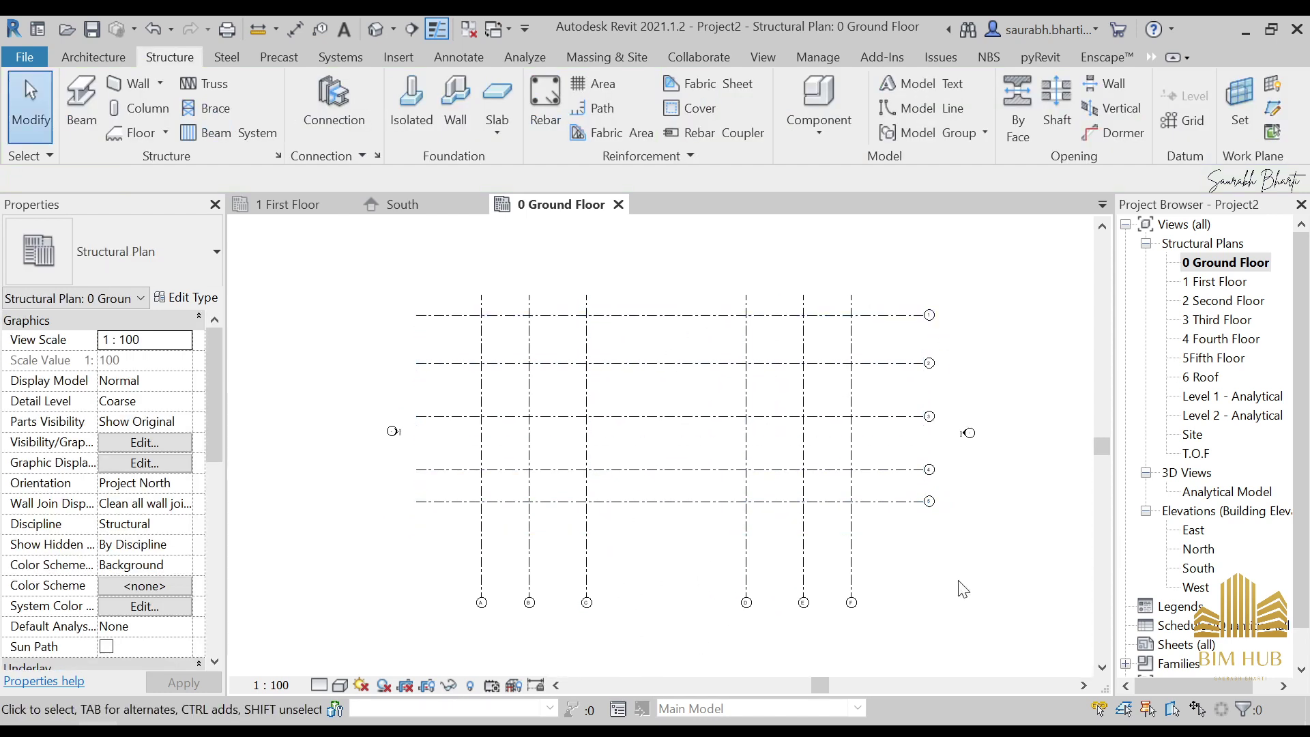
scroll(949, 454, "up", 3)
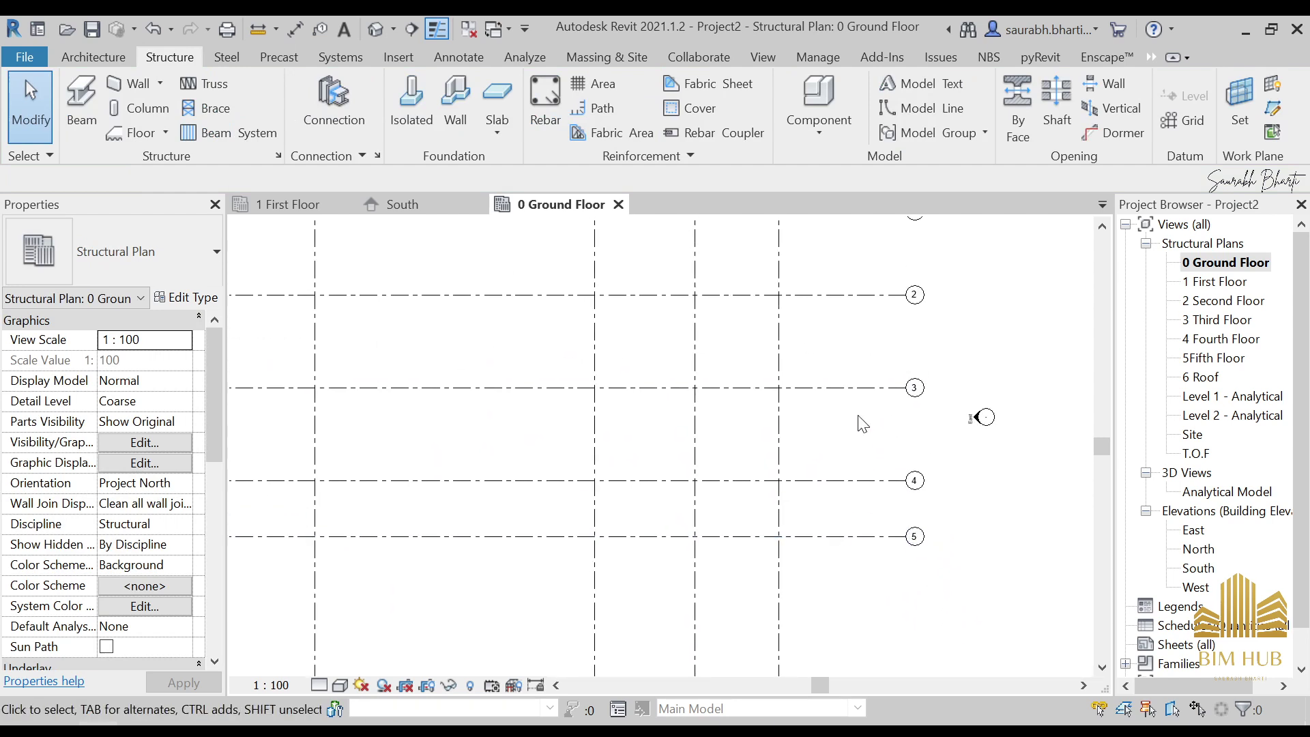
middle_click_drag(882, 295, 901, 428)
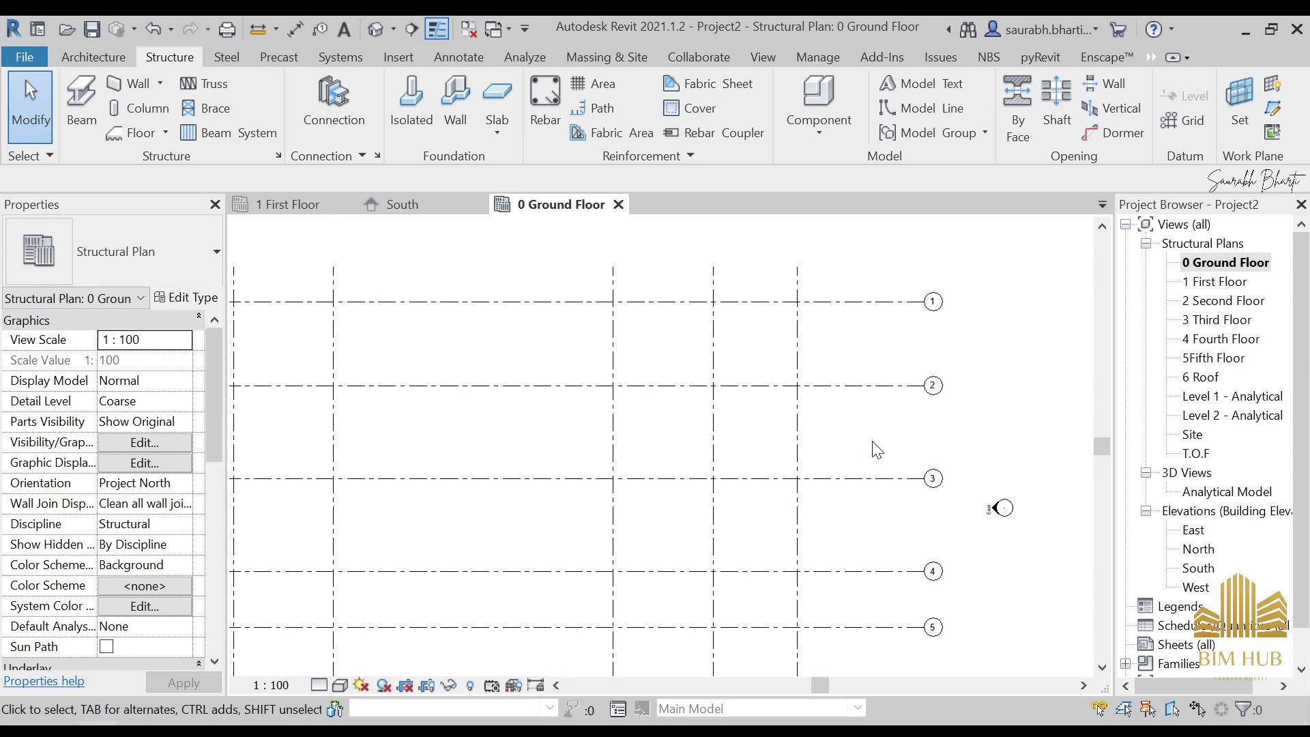
scroll(821, 451, "down", 3)
middle_click_drag(627, 495, 688, 429)
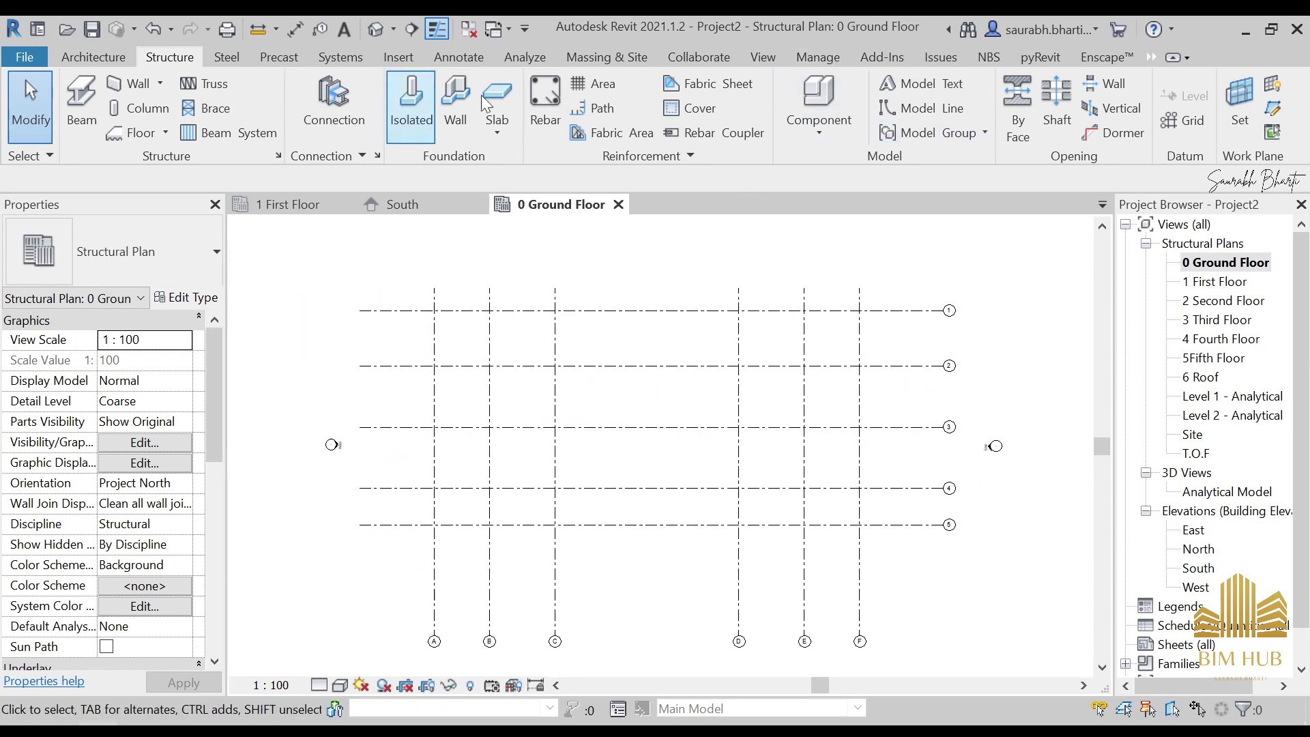
Draw a semicircular arc grid of 10000 mm radius from intersection C/5 to D/5, bulging south.
left_click(1183, 120)
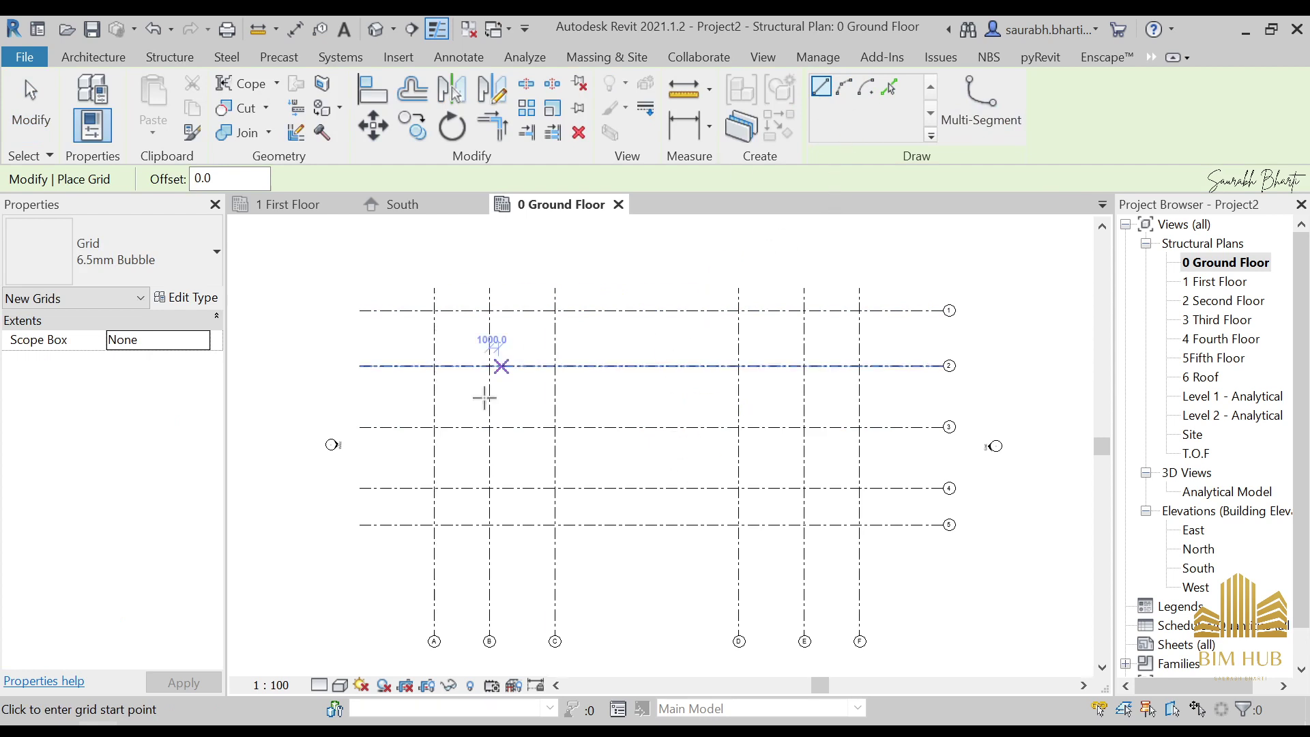
left_click(844, 87)
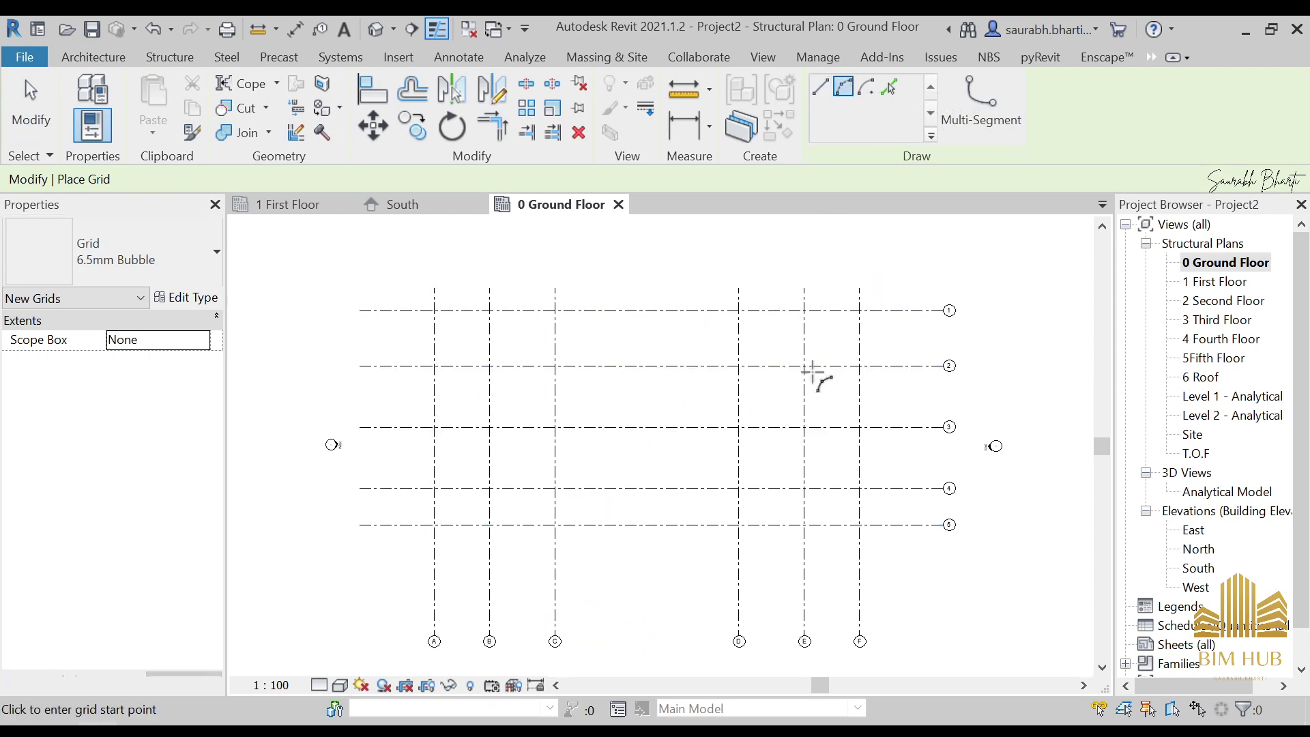
left_click(555, 524)
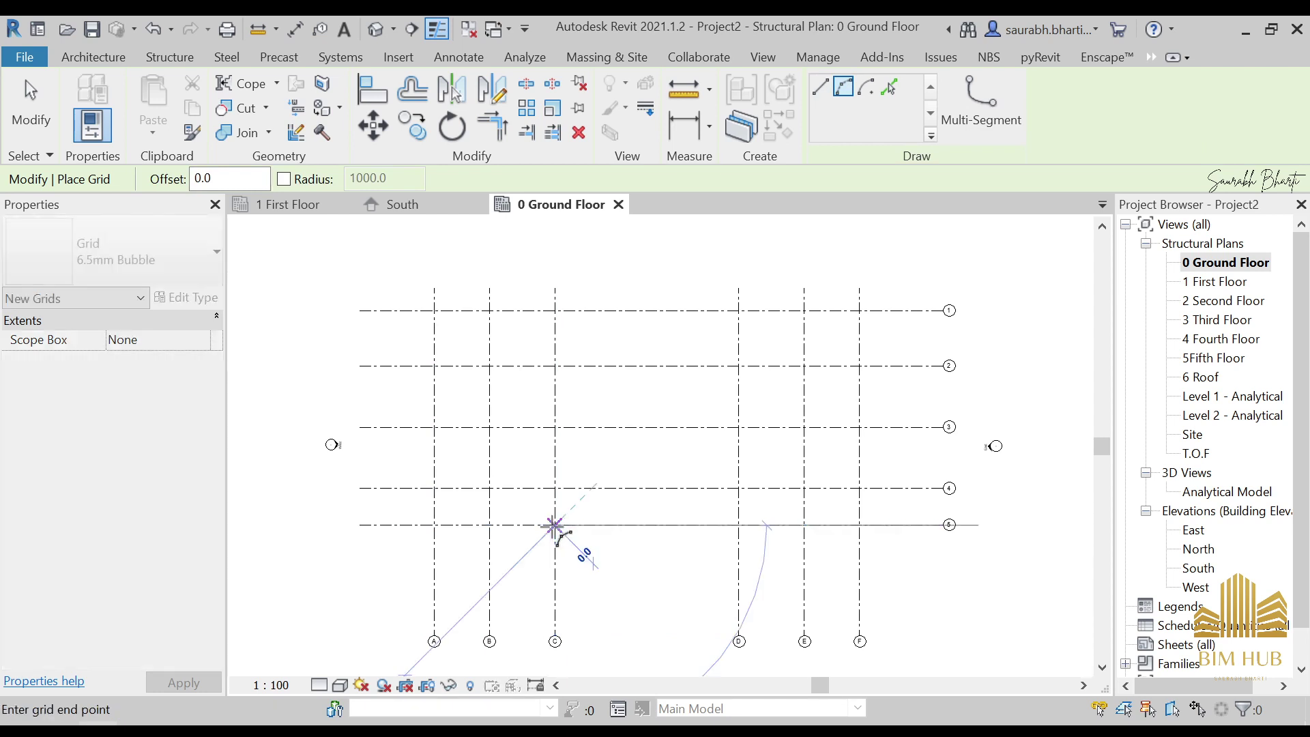
left_click(743, 524)
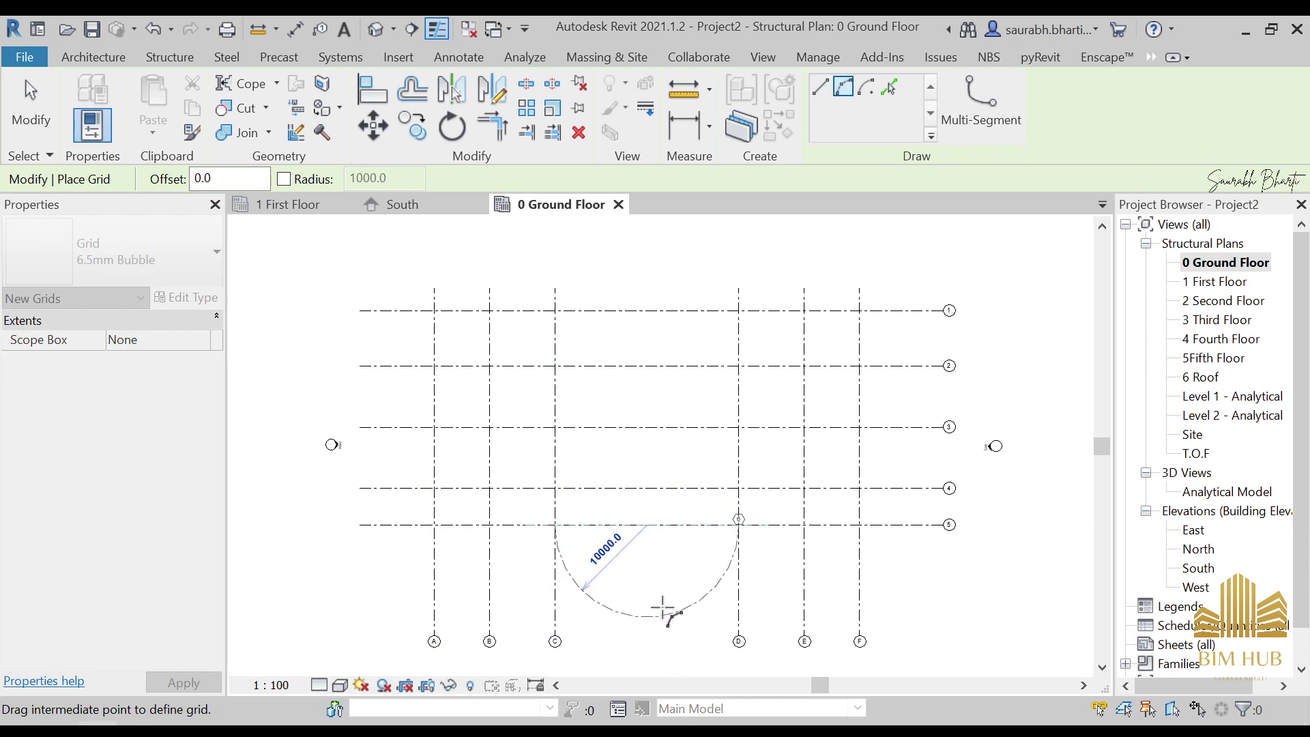
scroll(663, 618, "up", 2)
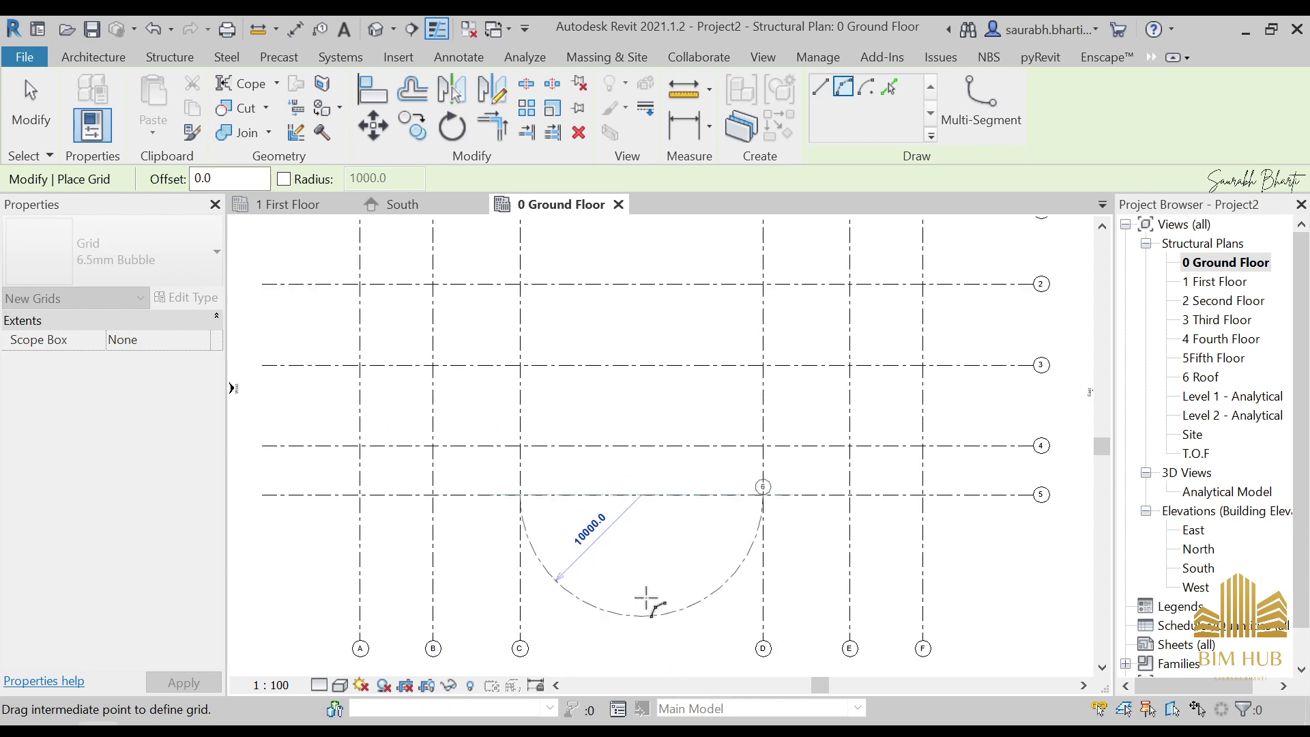
left_click(640, 617)
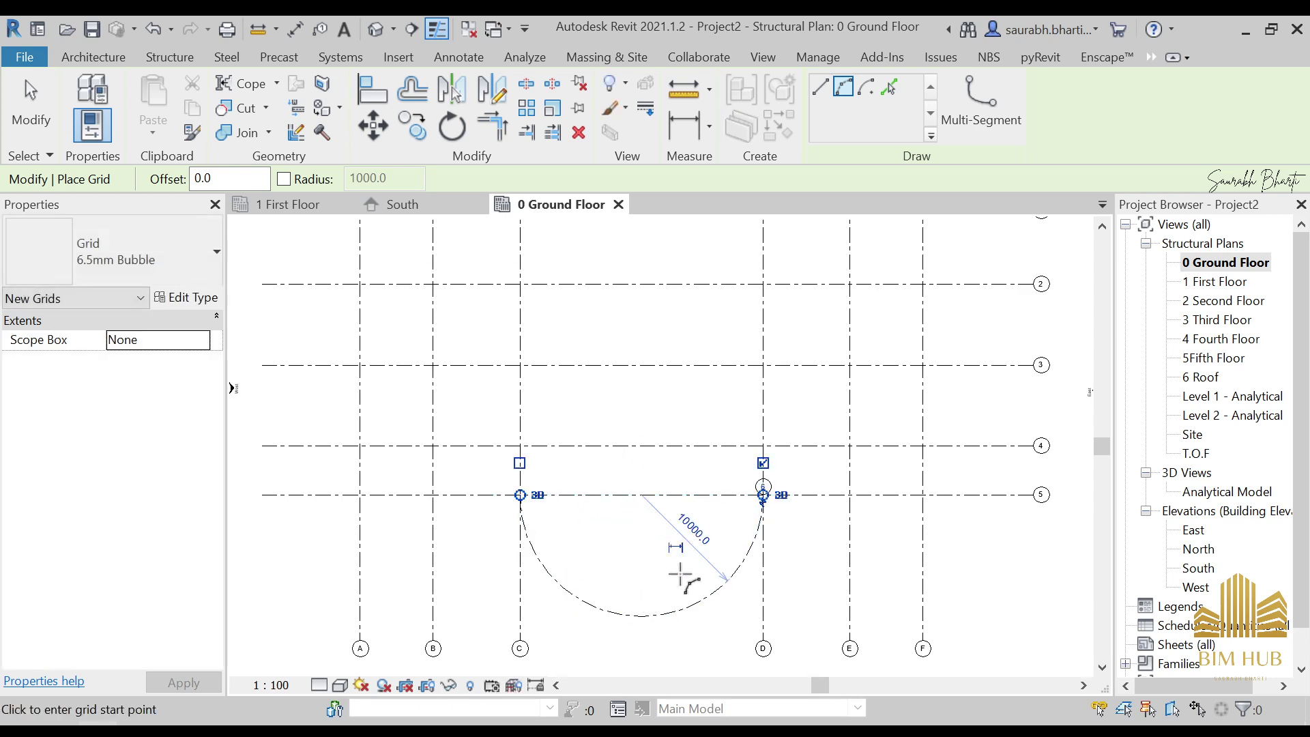
key("Escape")
key("Escape")
Extend both ends of the arc grid northward past grid 4, about midway to grid 3.
left_click(763, 516)
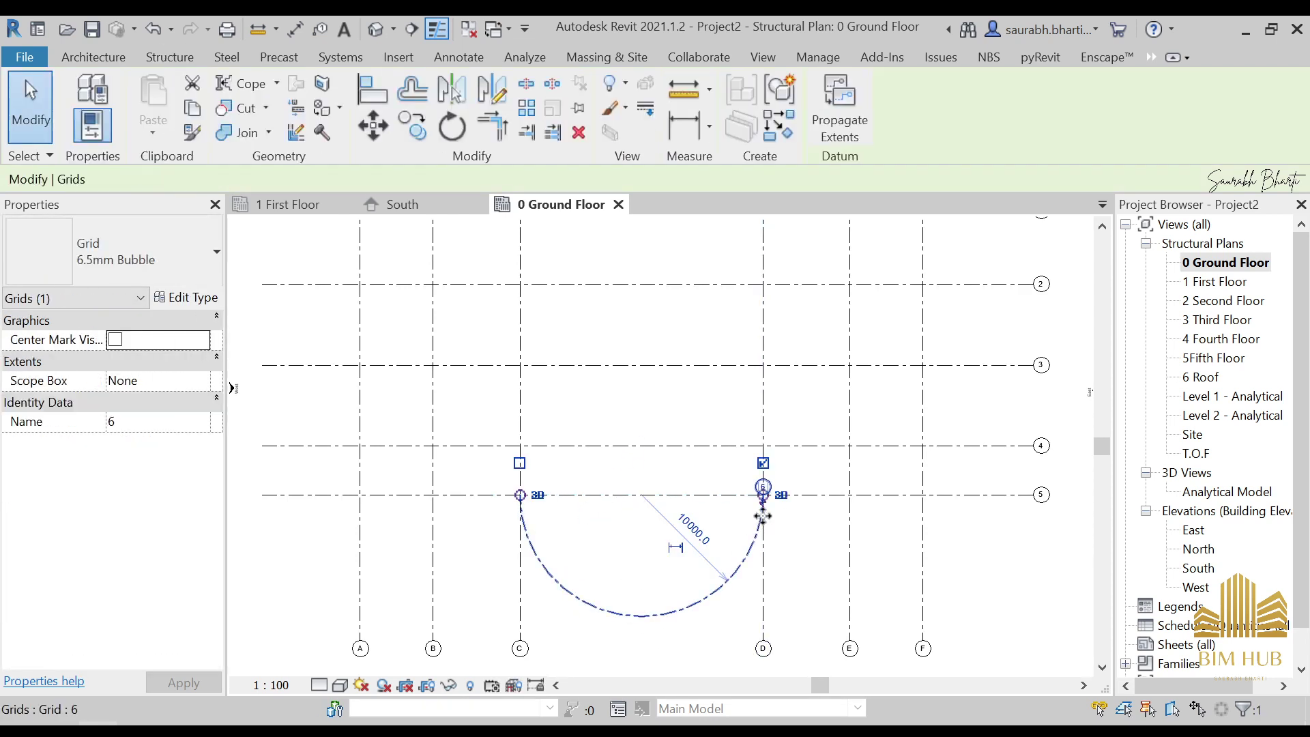
scroll(763, 517, "up", 3)
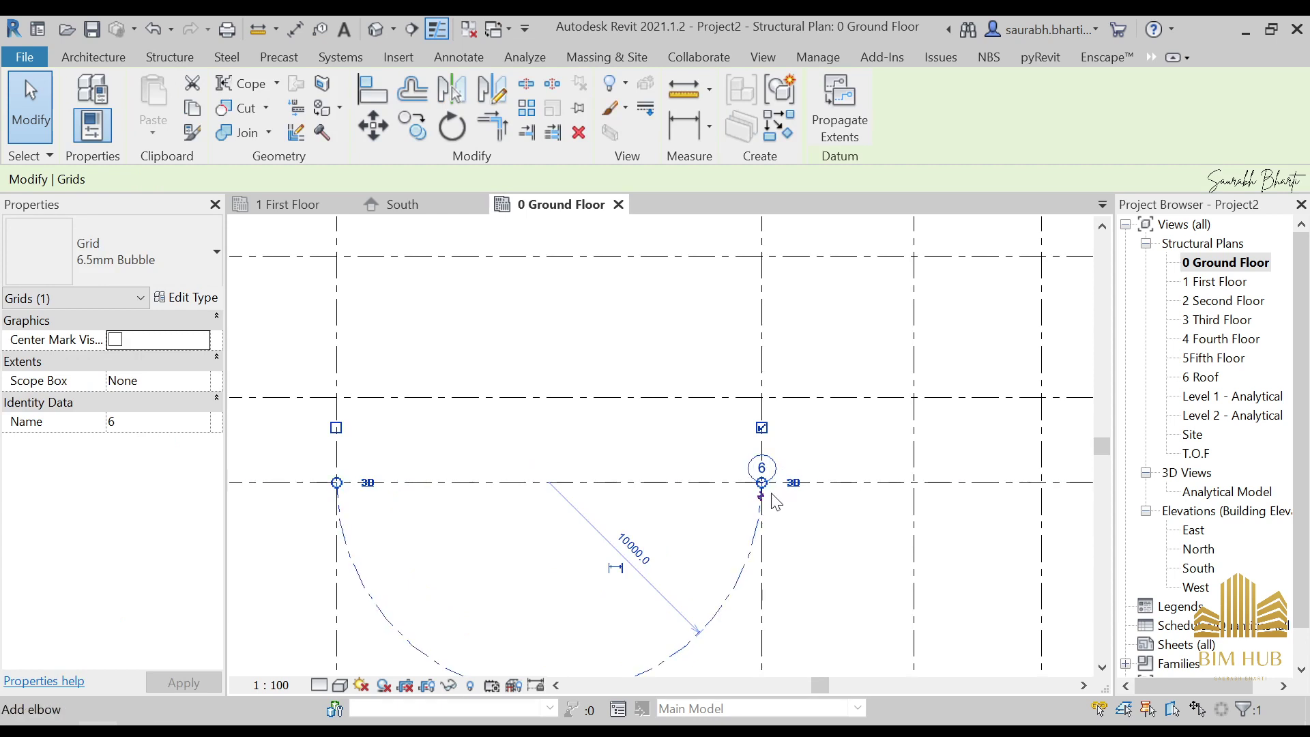
left_click_drag(761, 485, 712, 346)
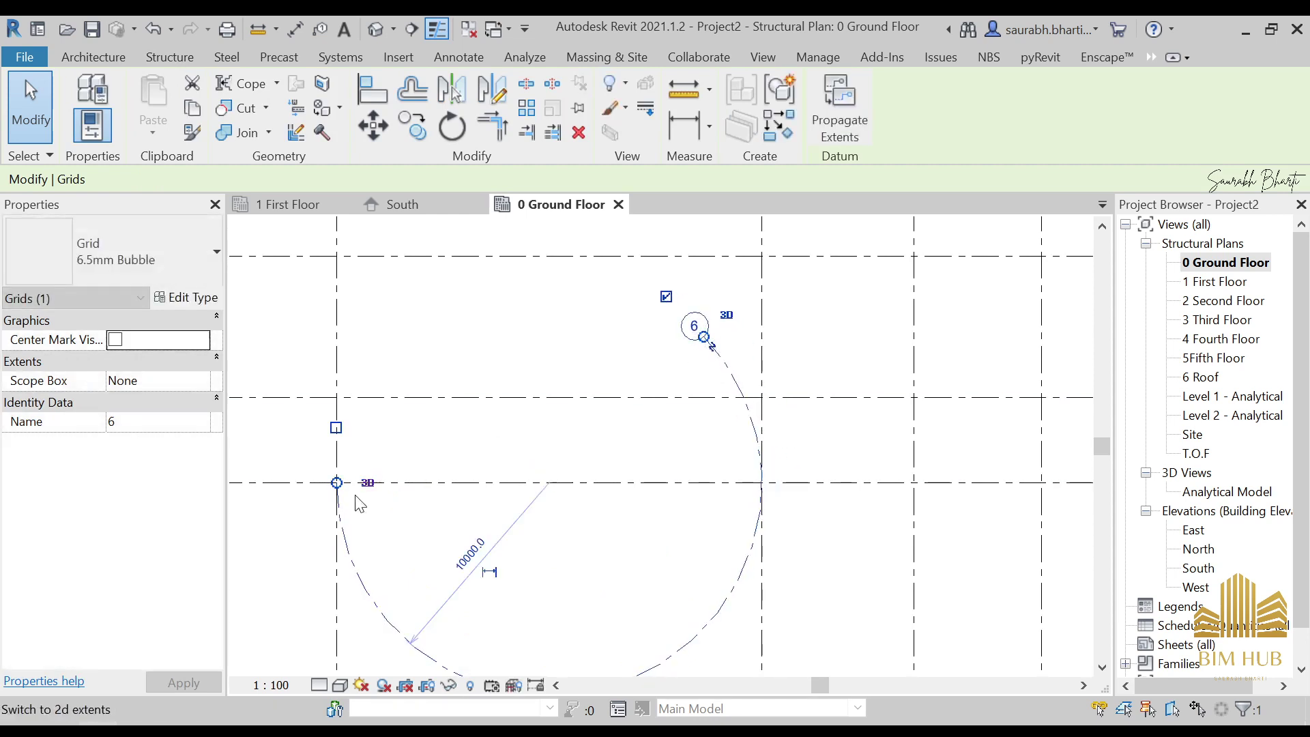
left_click_drag(336, 483, 410, 332)
scroll(645, 404, "down", 5)
left_click(868, 471)
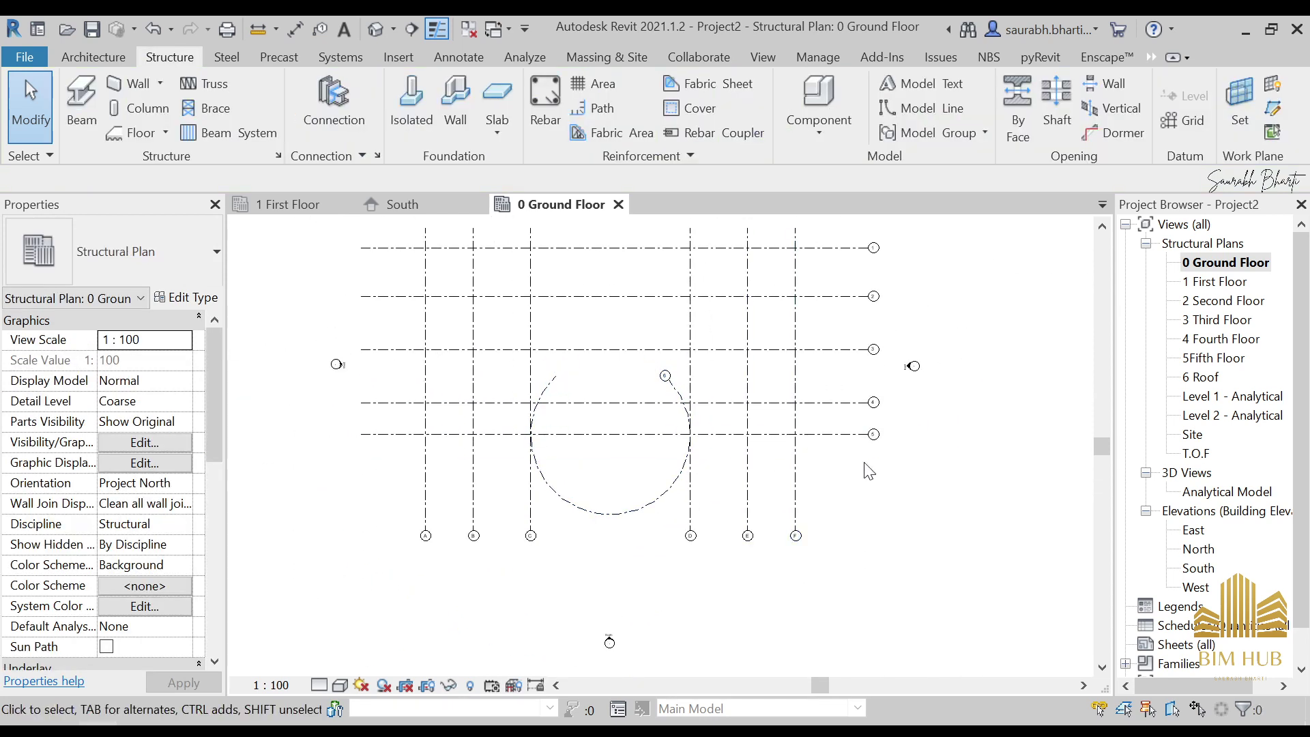
Pull both ends of the arc grid back slightly so they stop just north of grid 4.
middle_click_drag(870, 490, 924, 521)
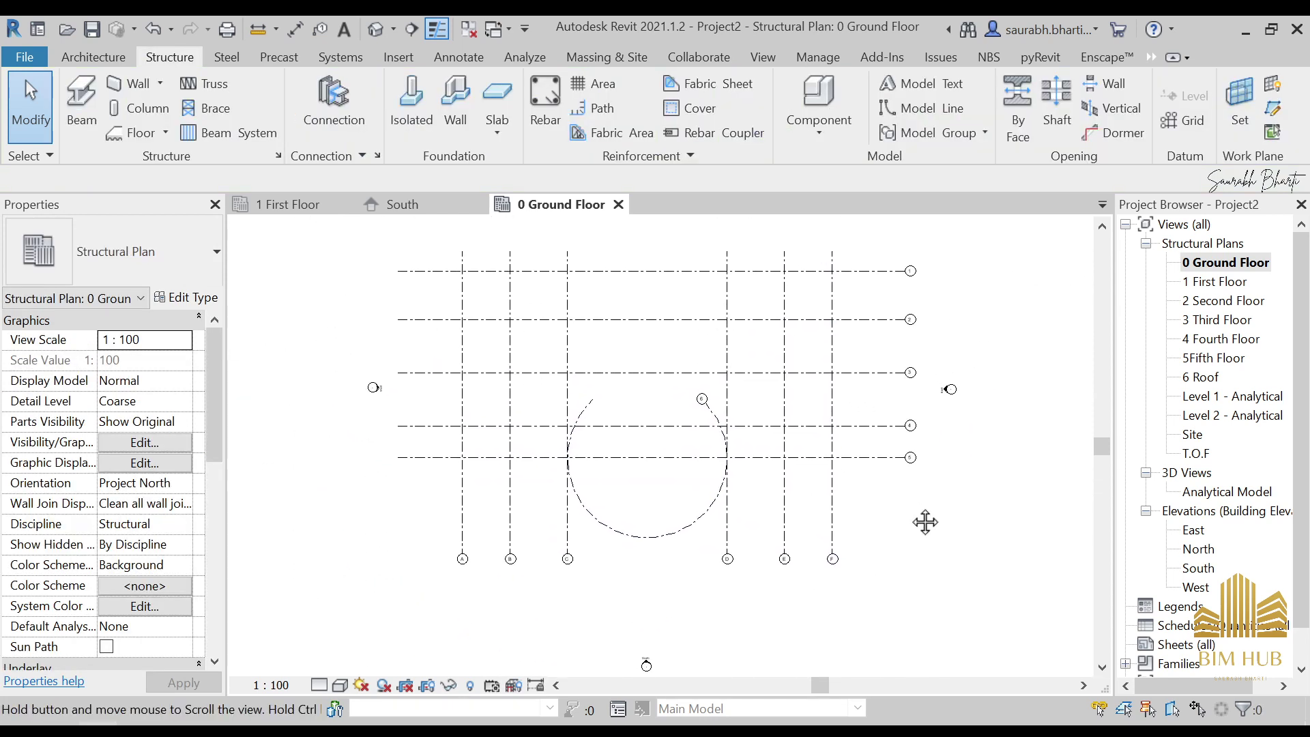
left_click(712, 419)
left_click_drag(706, 401, 715, 412)
left_click_drag(593, 401, 586, 413)
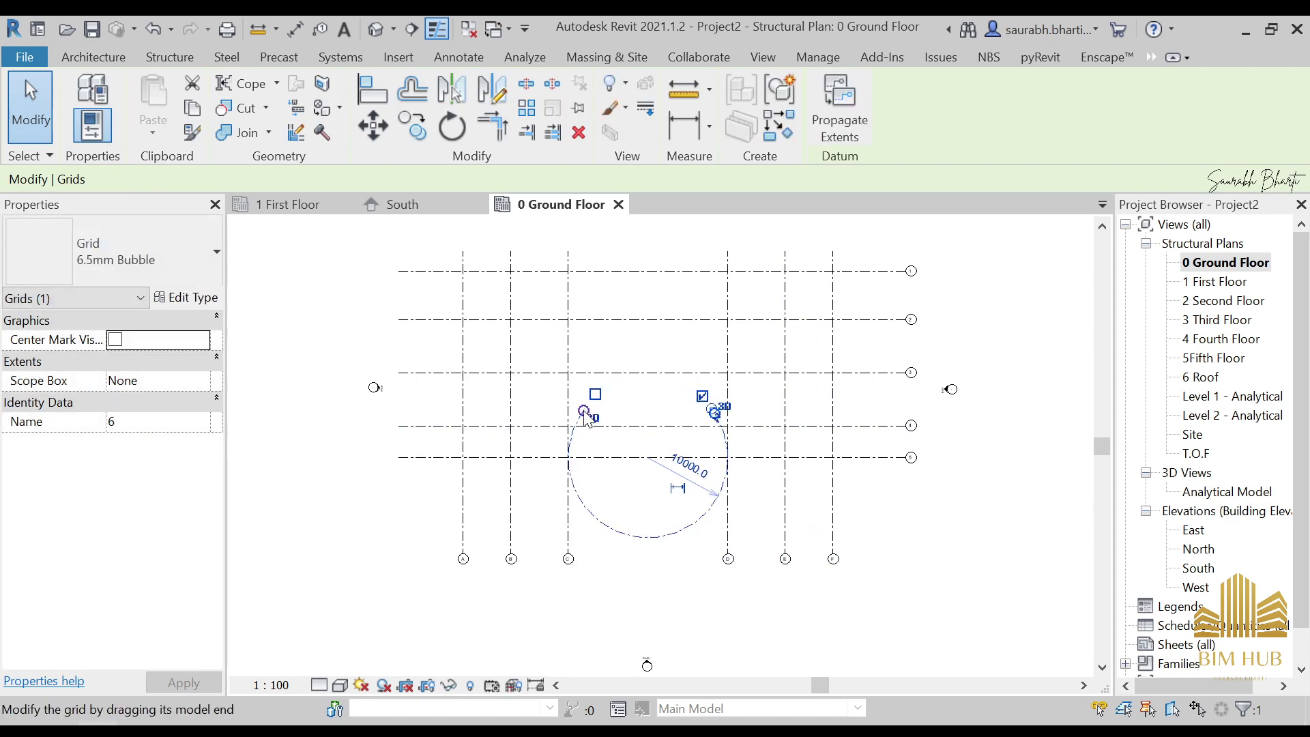
key("Escape")
Extend the aligned north ends of vertical grids A to F farther beyond grid 1.
scroll(707, 443, "down", 3)
scroll(676, 474, "up", 5)
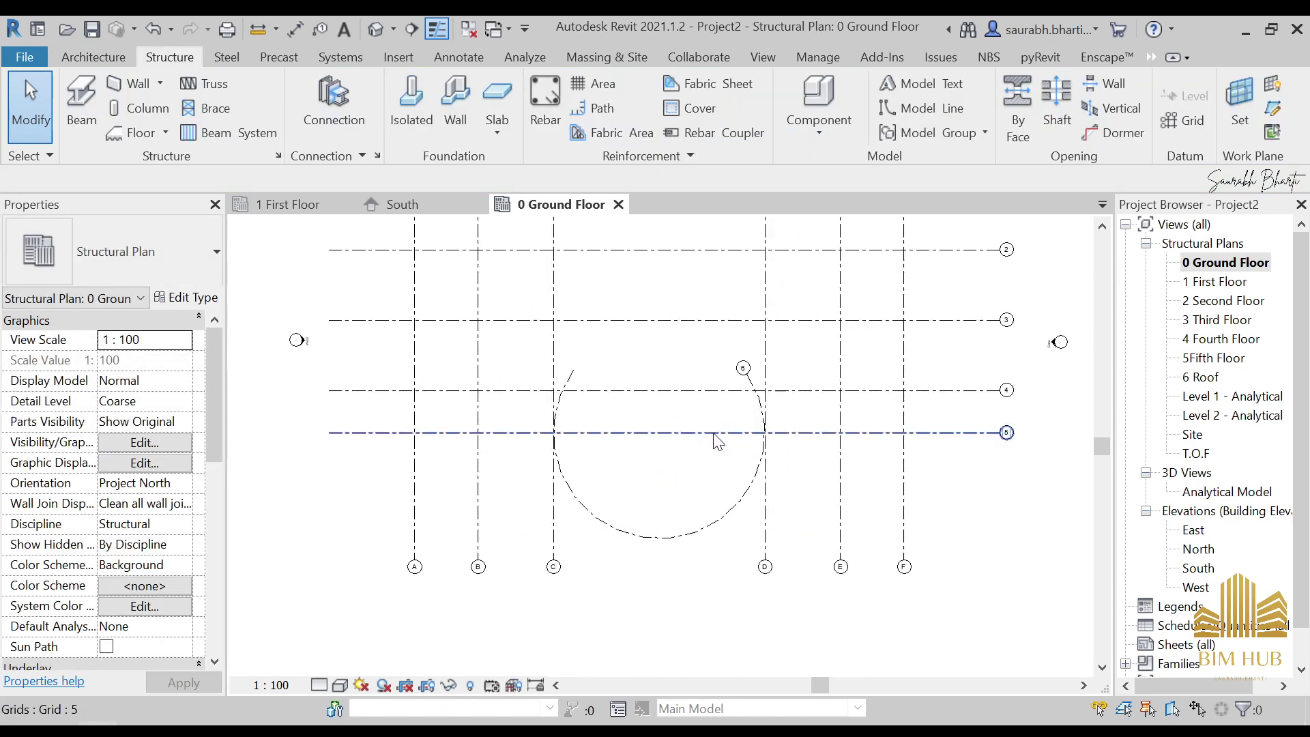
scroll(642, 437, "down", 2)
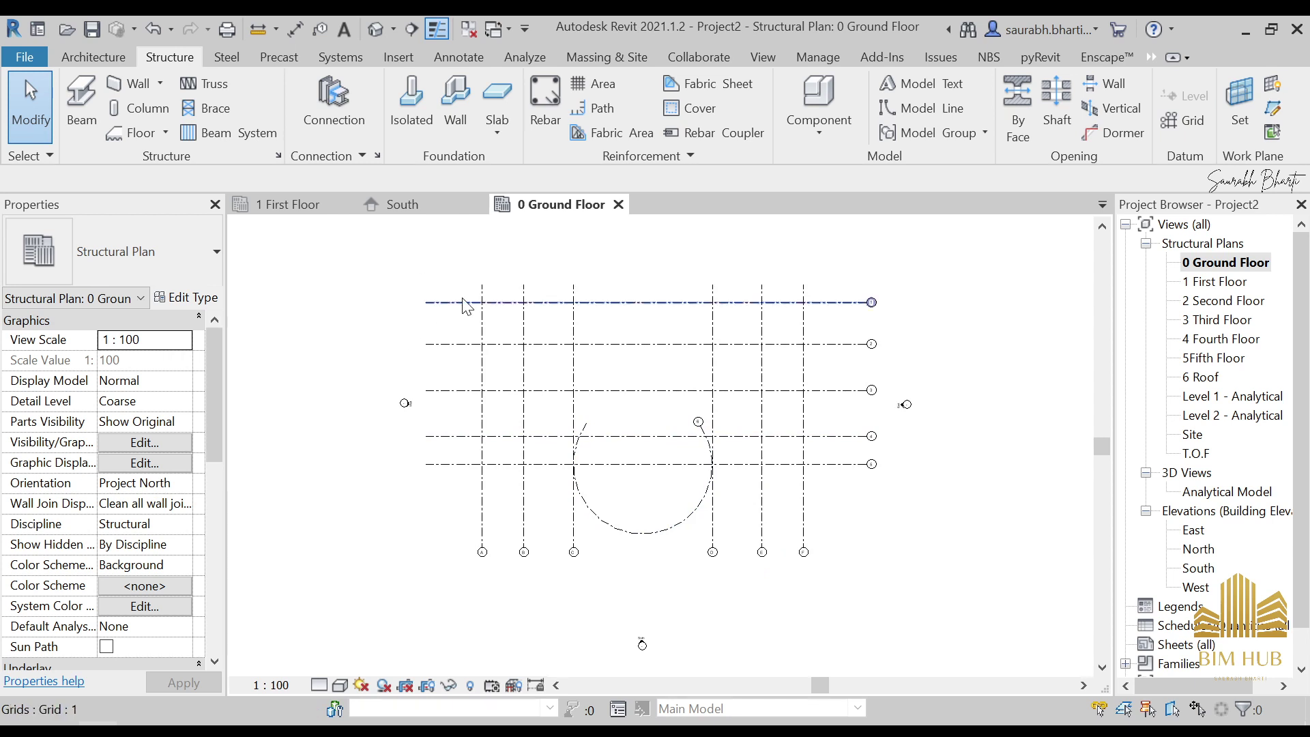
left_click(483, 299)
middle_click_drag(483, 298, 508, 406)
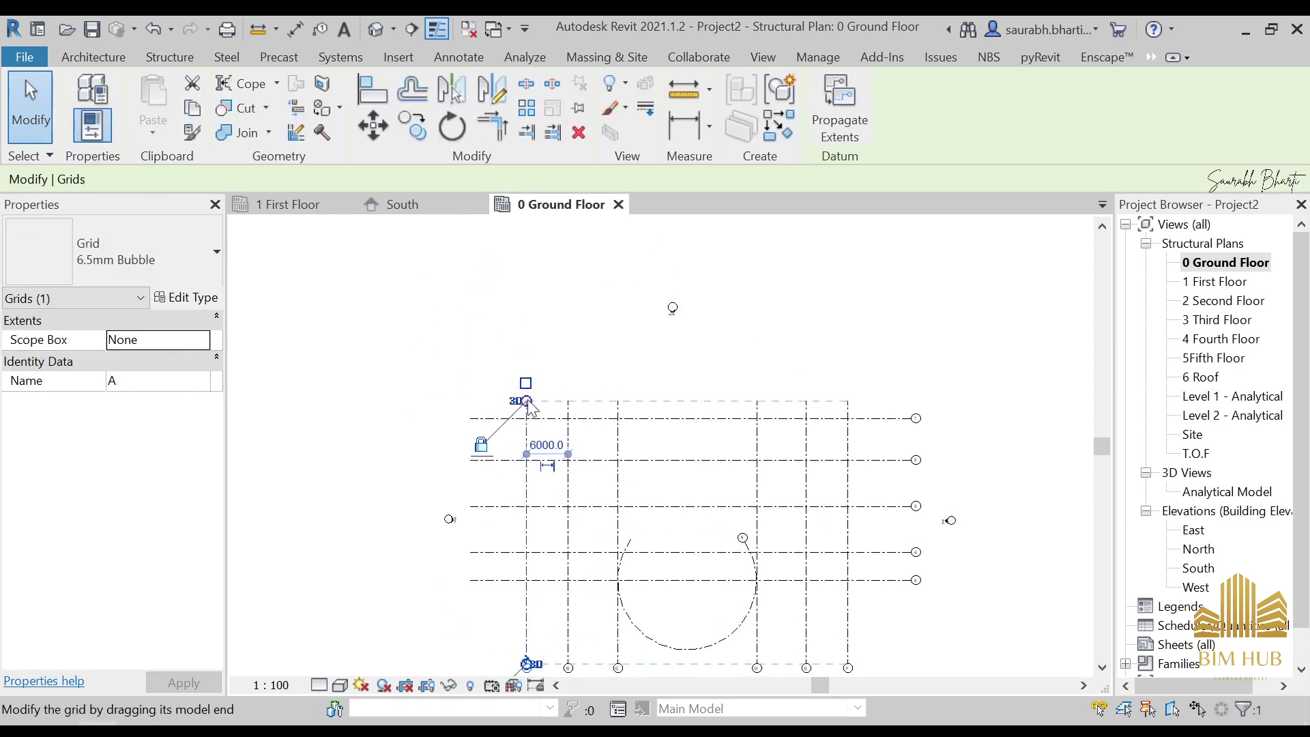
left_click_drag(526, 401, 526, 360)
left_click(1017, 338)
middle_click_drag(756, 482, 794, 422)
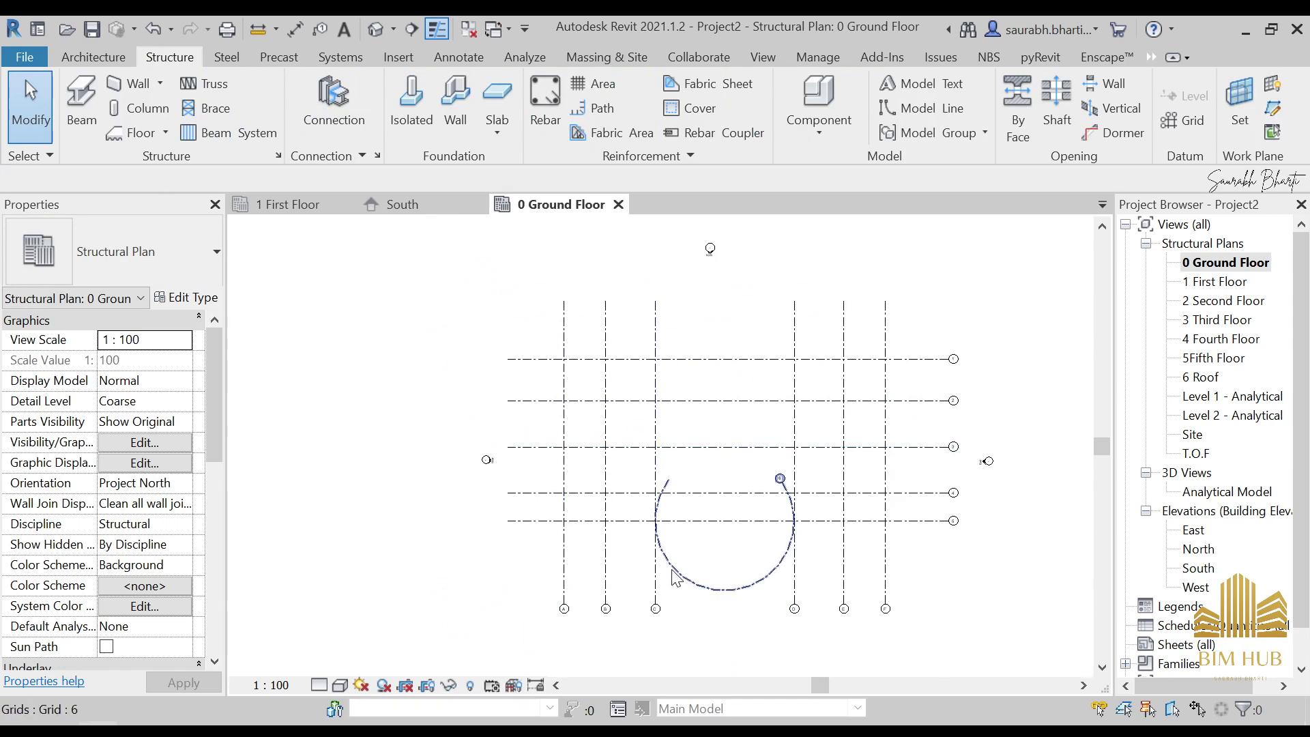
middle_click_drag(696, 567, 655, 560)
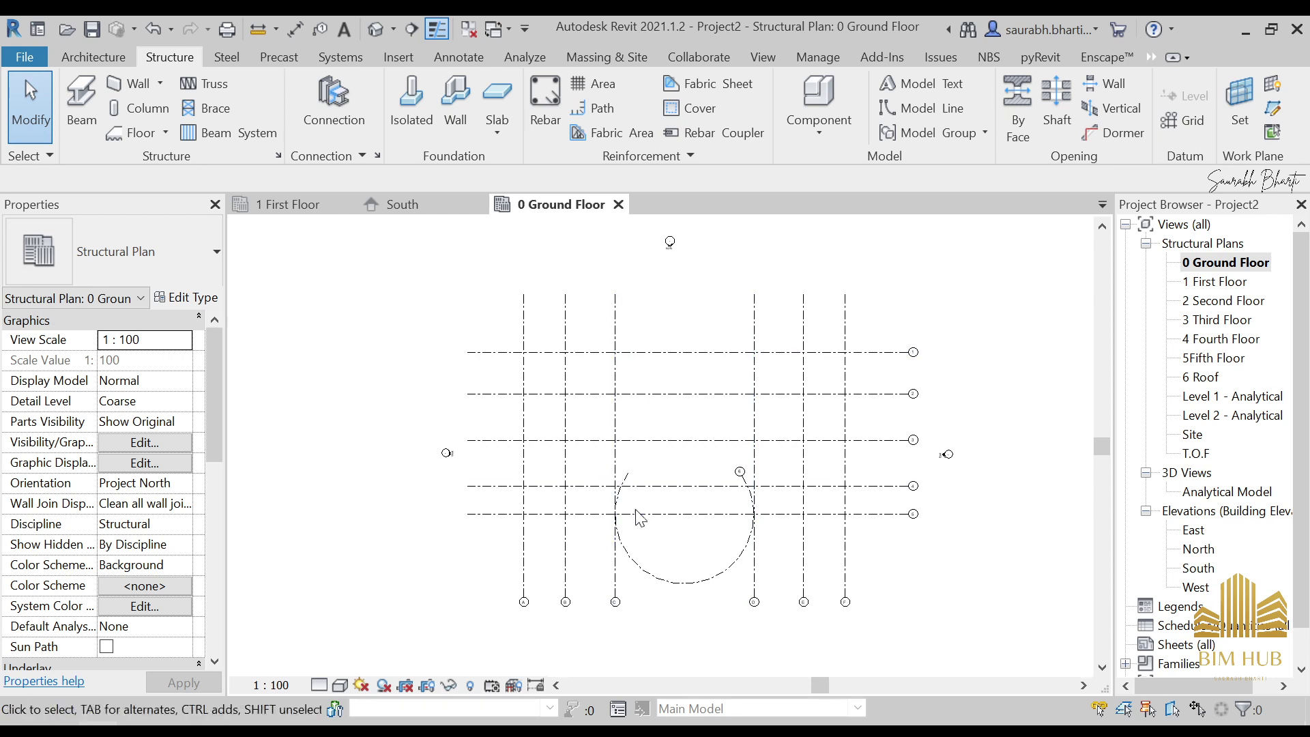
scroll(829, 543, "up", 3)
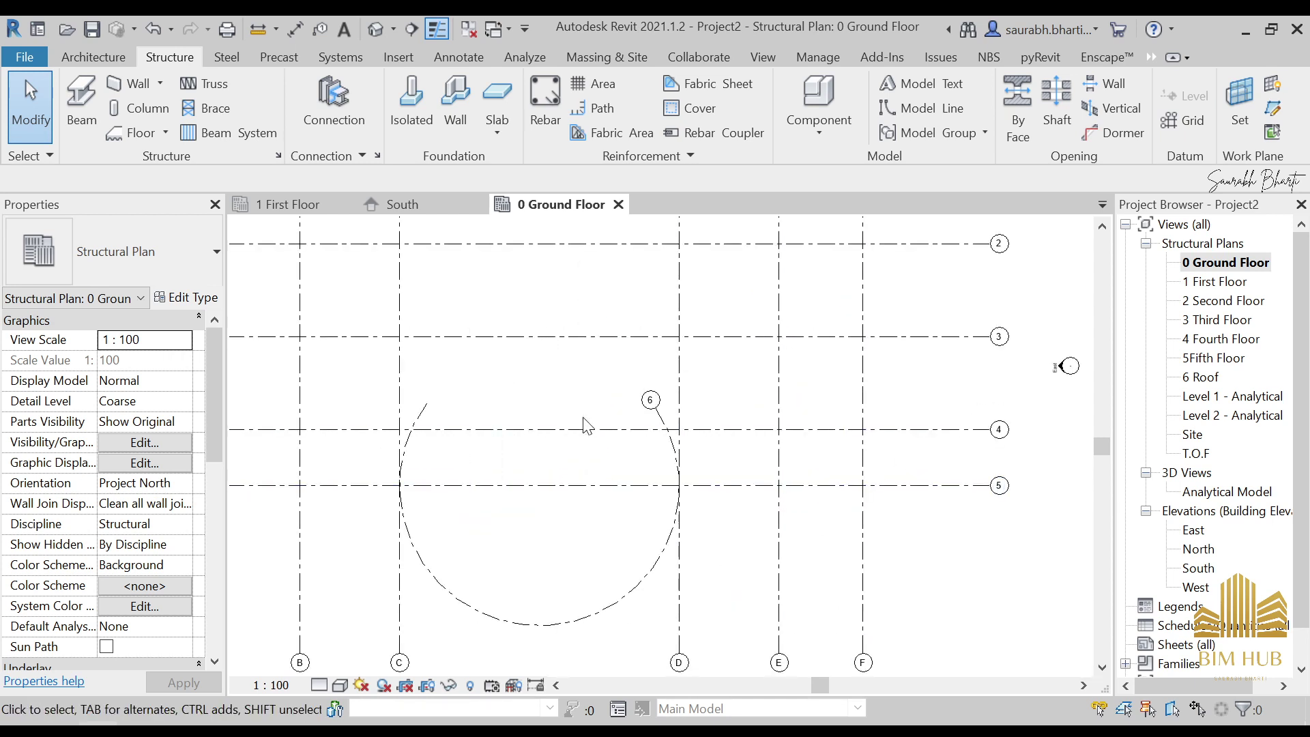
scroll(584, 403, "down", 2)
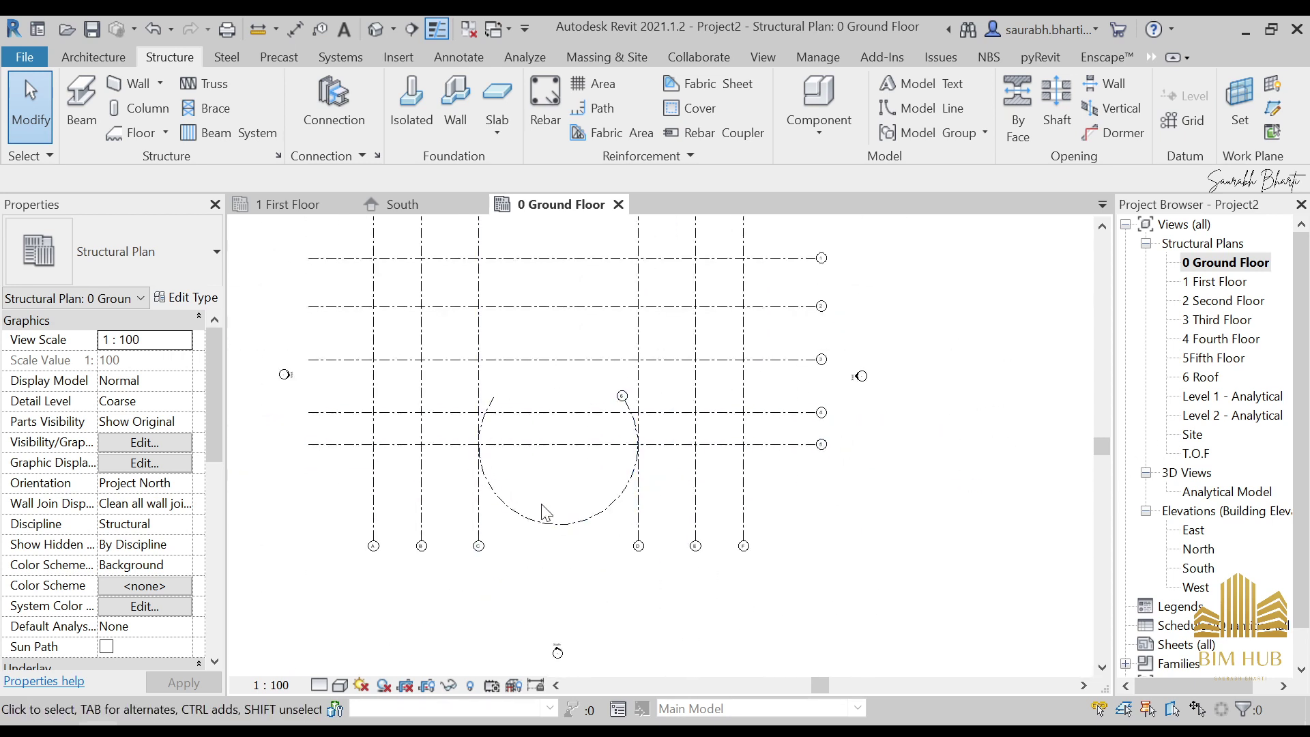
middle_click_drag(556, 478, 602, 529)
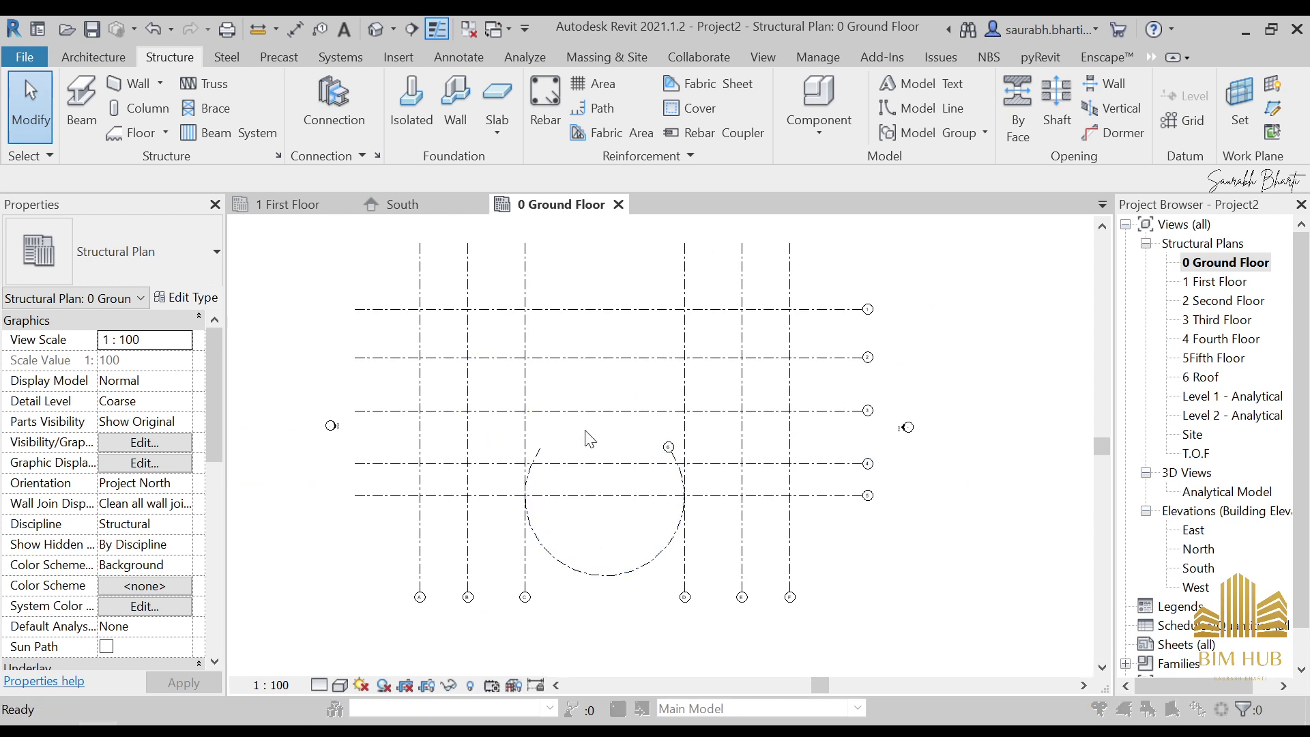
Start saving the project, create a desktop folder named "RevitSTRUCTURE TUTORIal" for it, and open the folder.
key("ctrl+s")
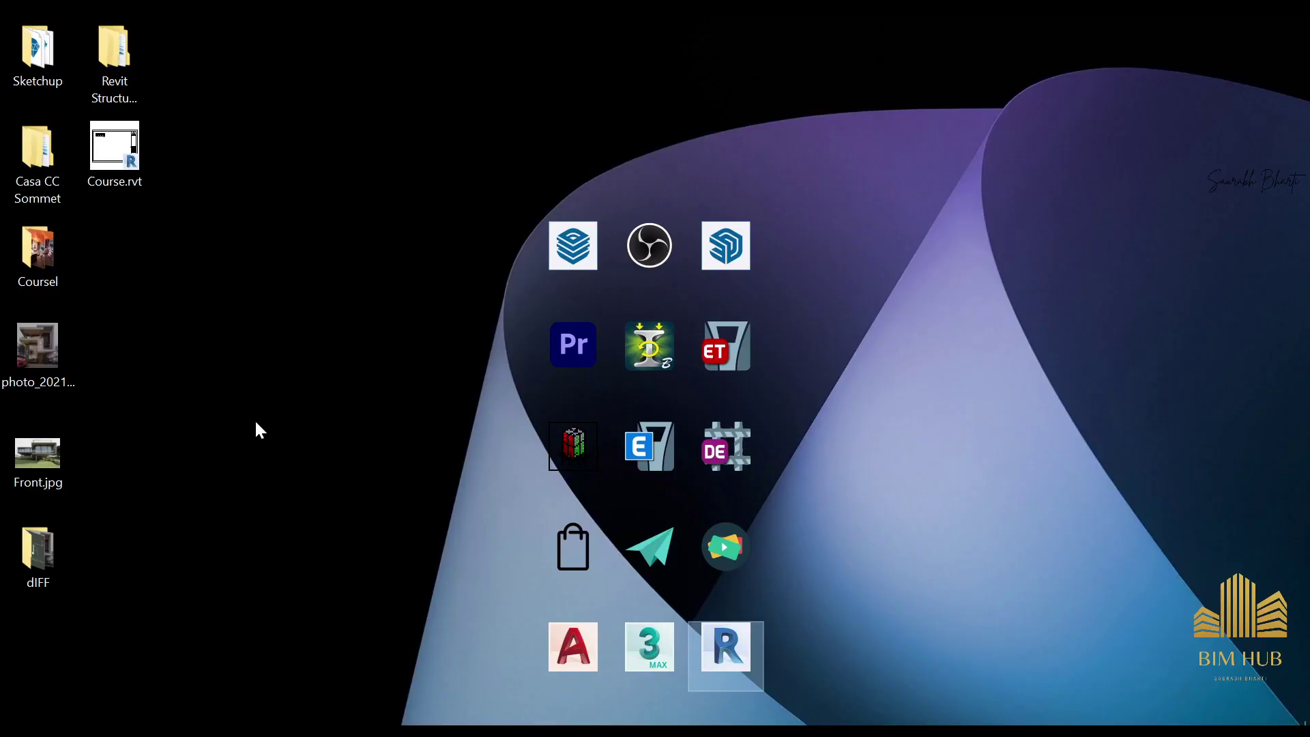
right_click(236, 377)
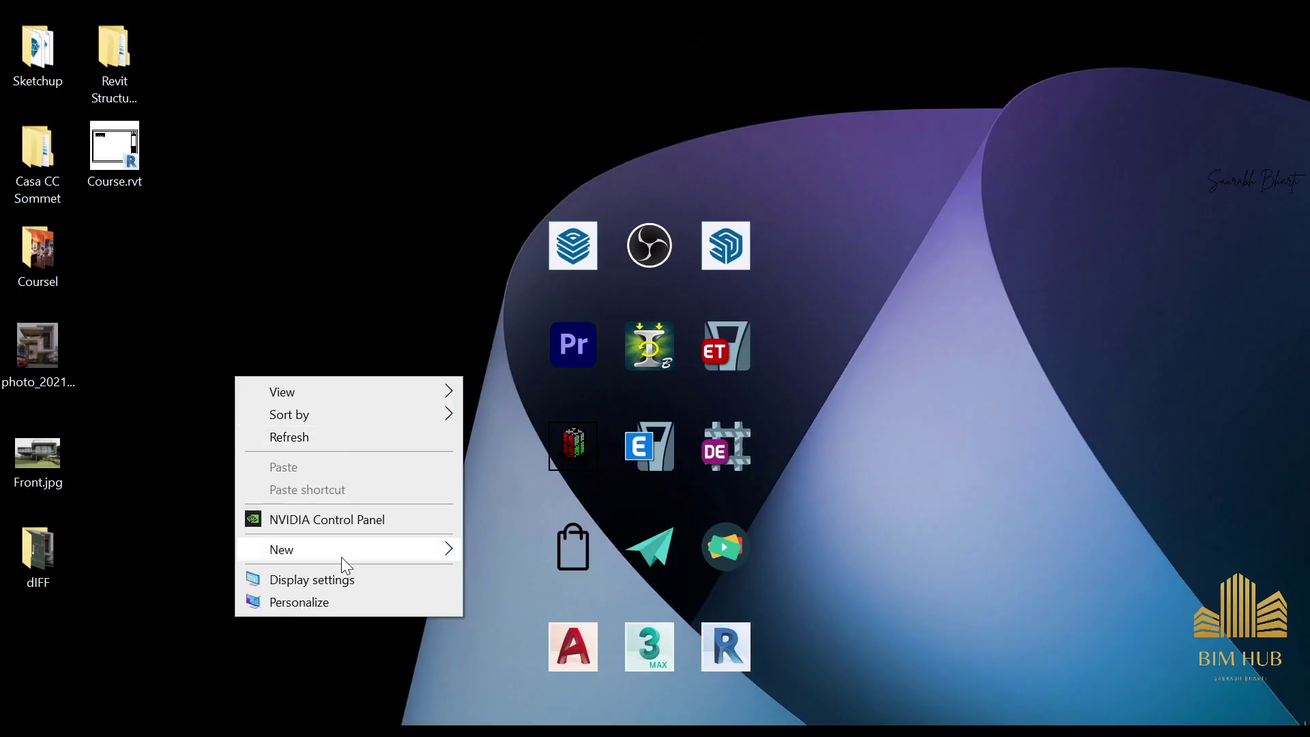
mouse_move(341, 552)
left_click(542, 271)
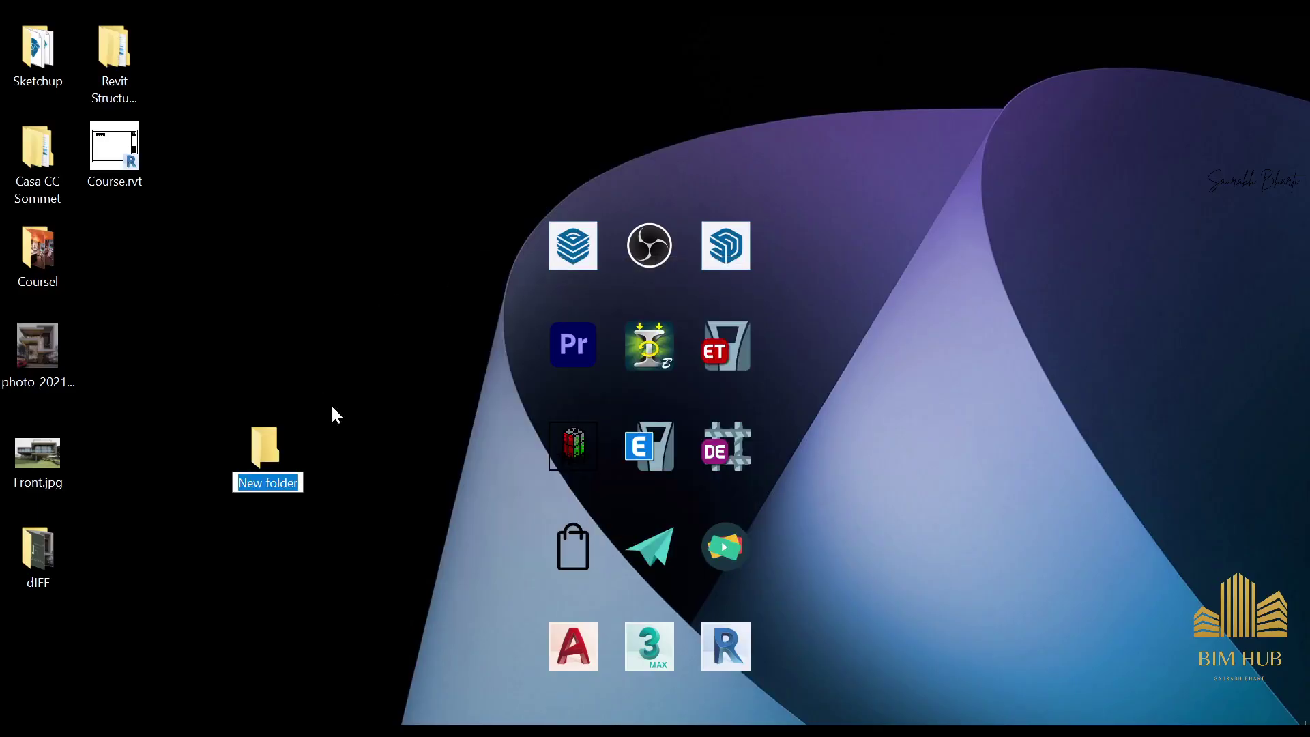
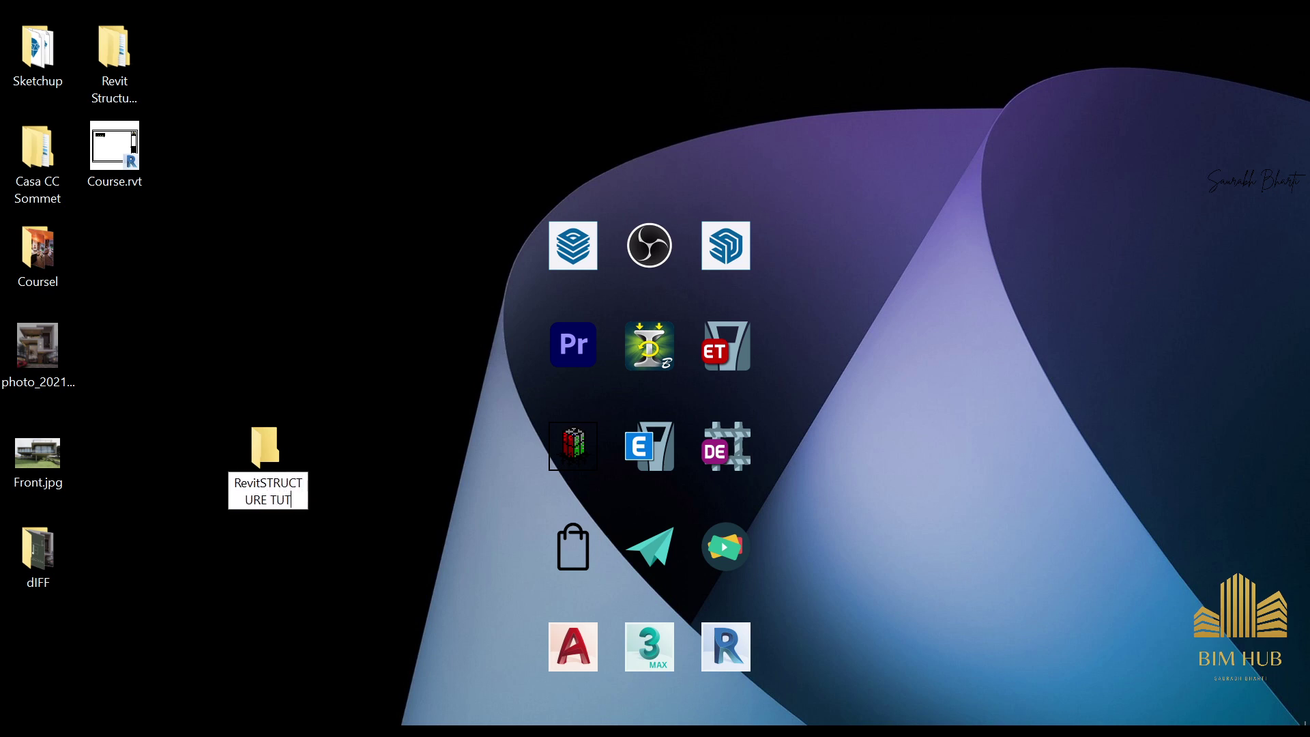
type("al")
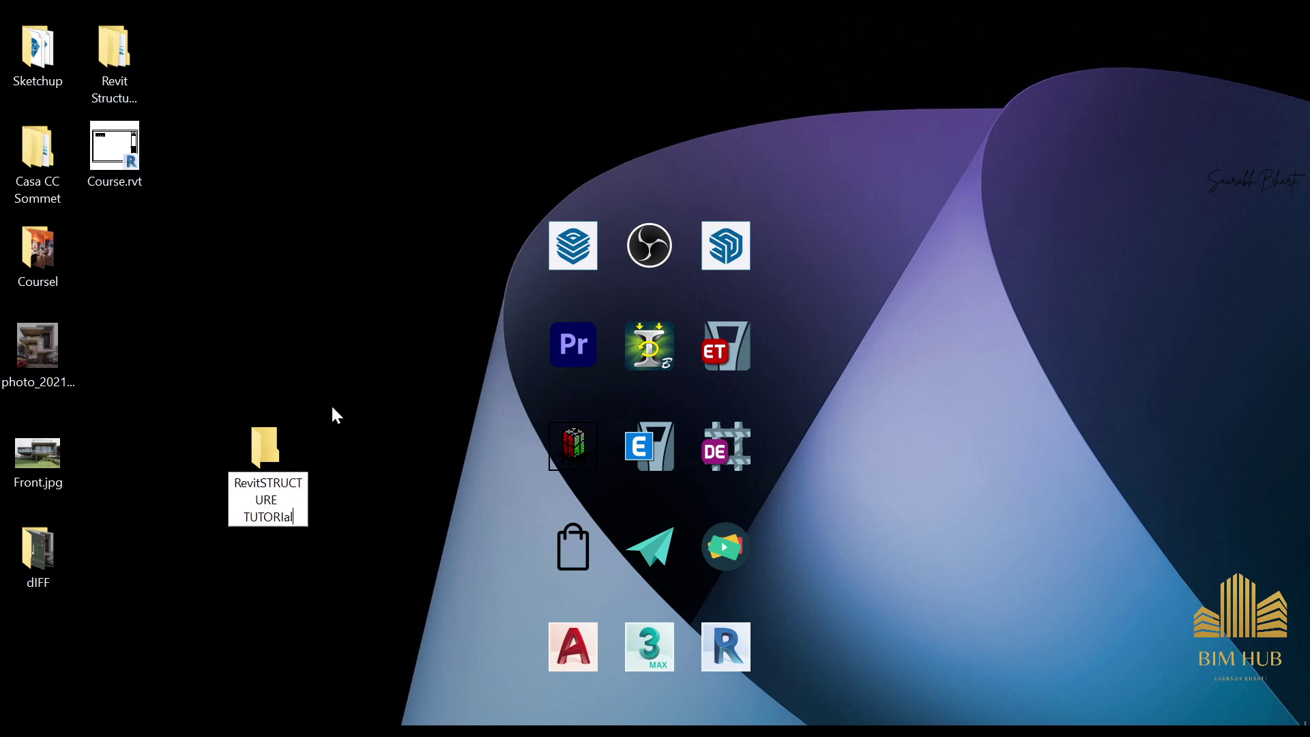
key("Return")
double_click(300, 468)
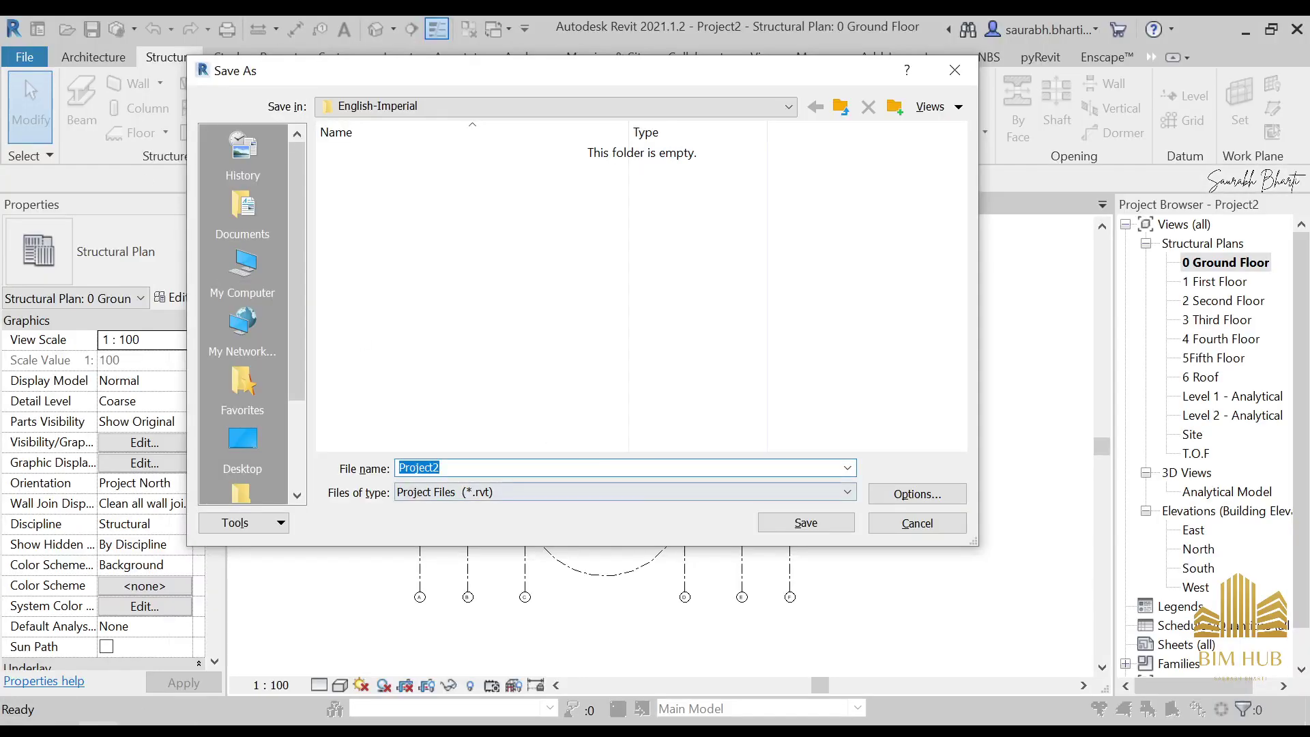
Restart saving the model as a project file and open the desktop folder "RevitSTRUCTURE TUTORIal".
key("Escape")
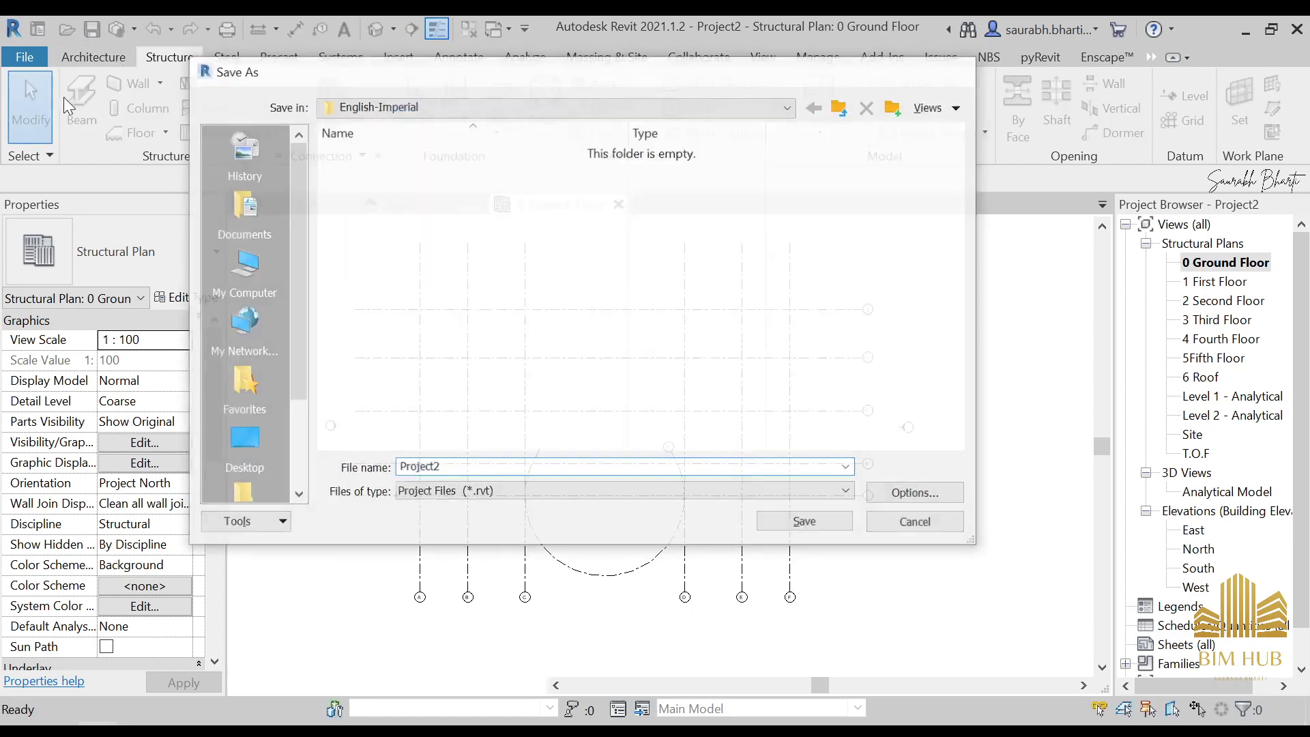
key("Escape")
left_click(40, 57)
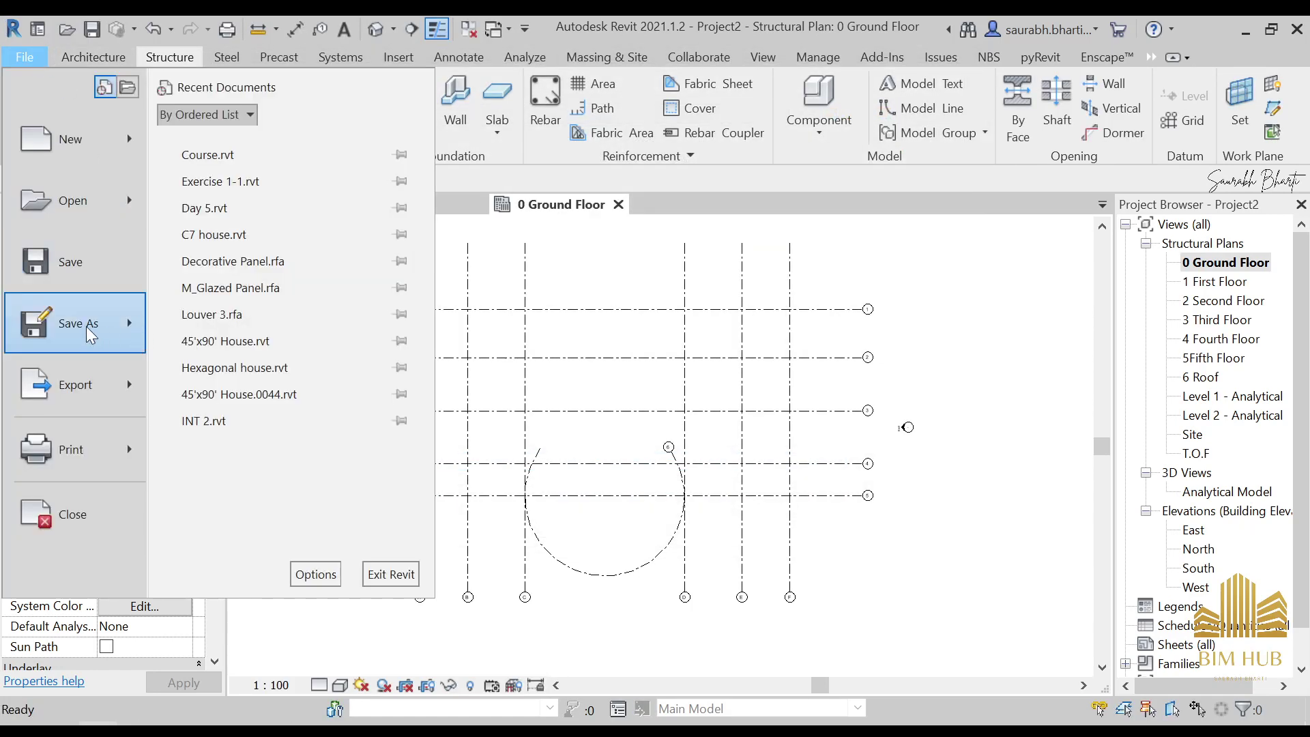
mouse_move(86, 326)
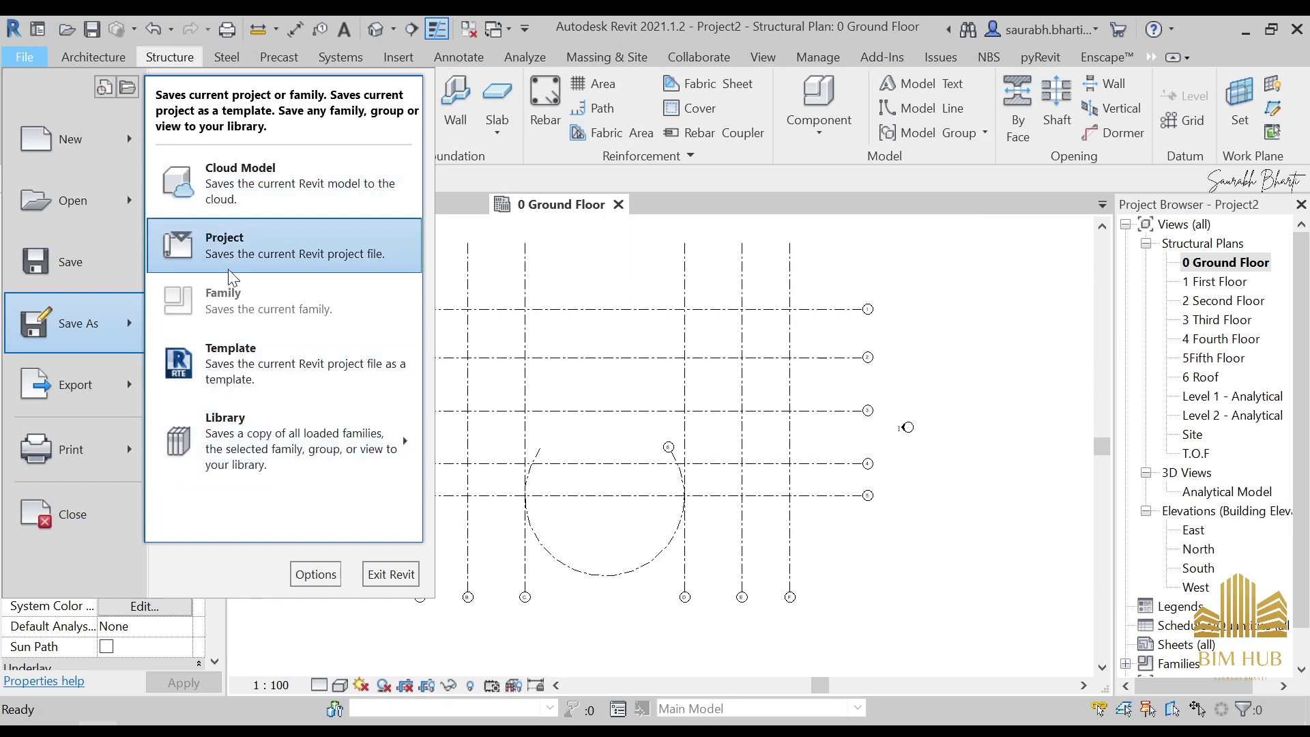
left_click(205, 249)
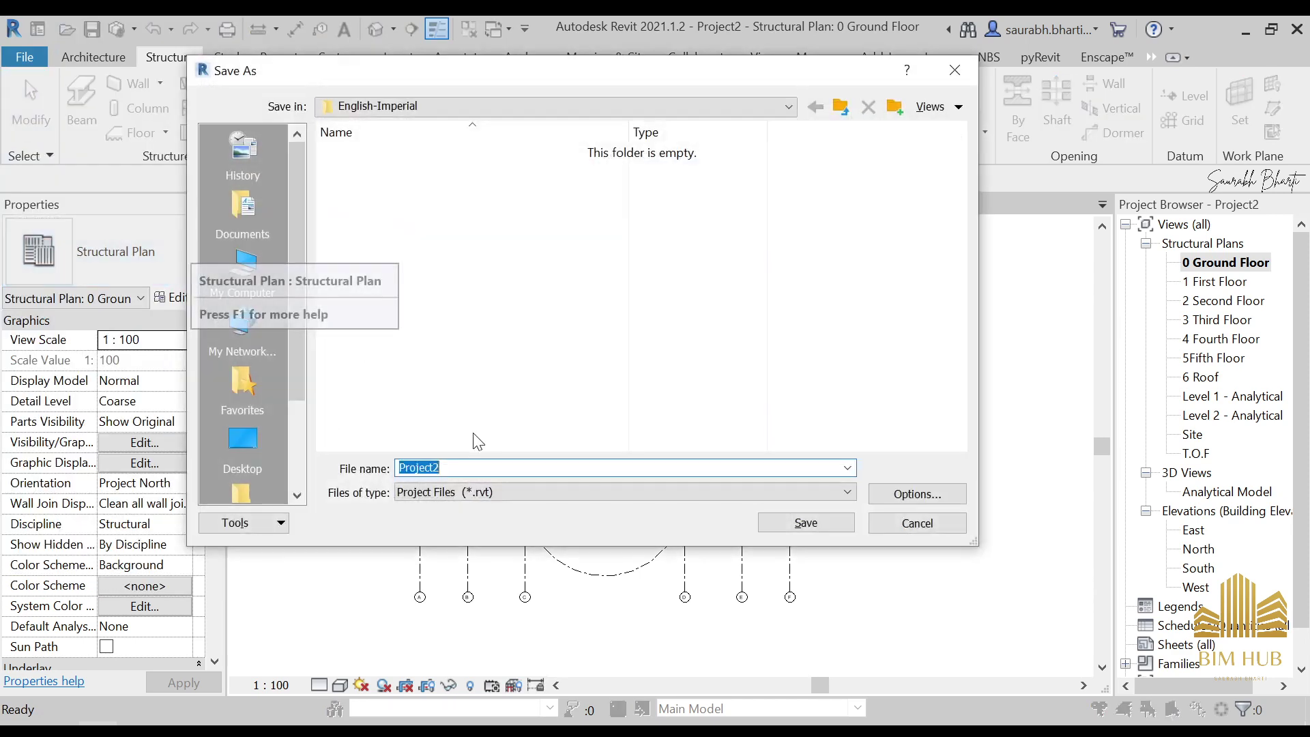
left_click(245, 447)
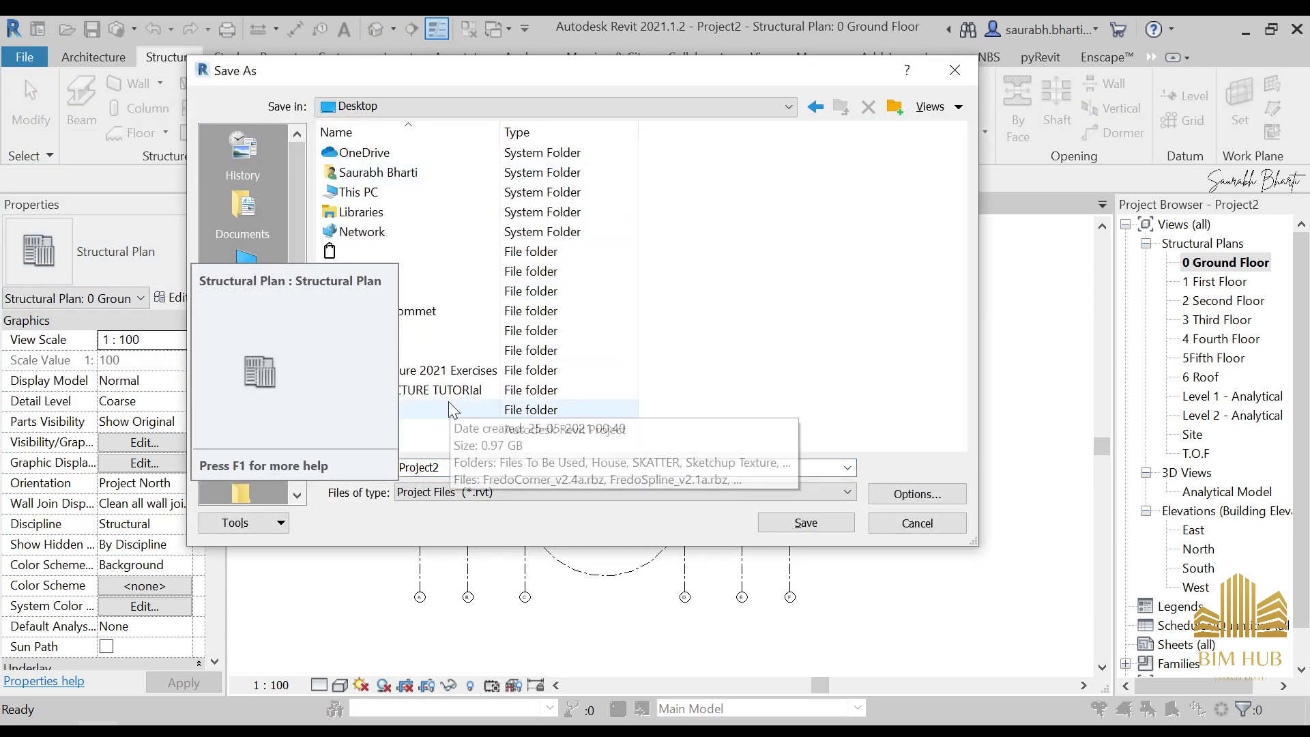
left_click(434, 391)
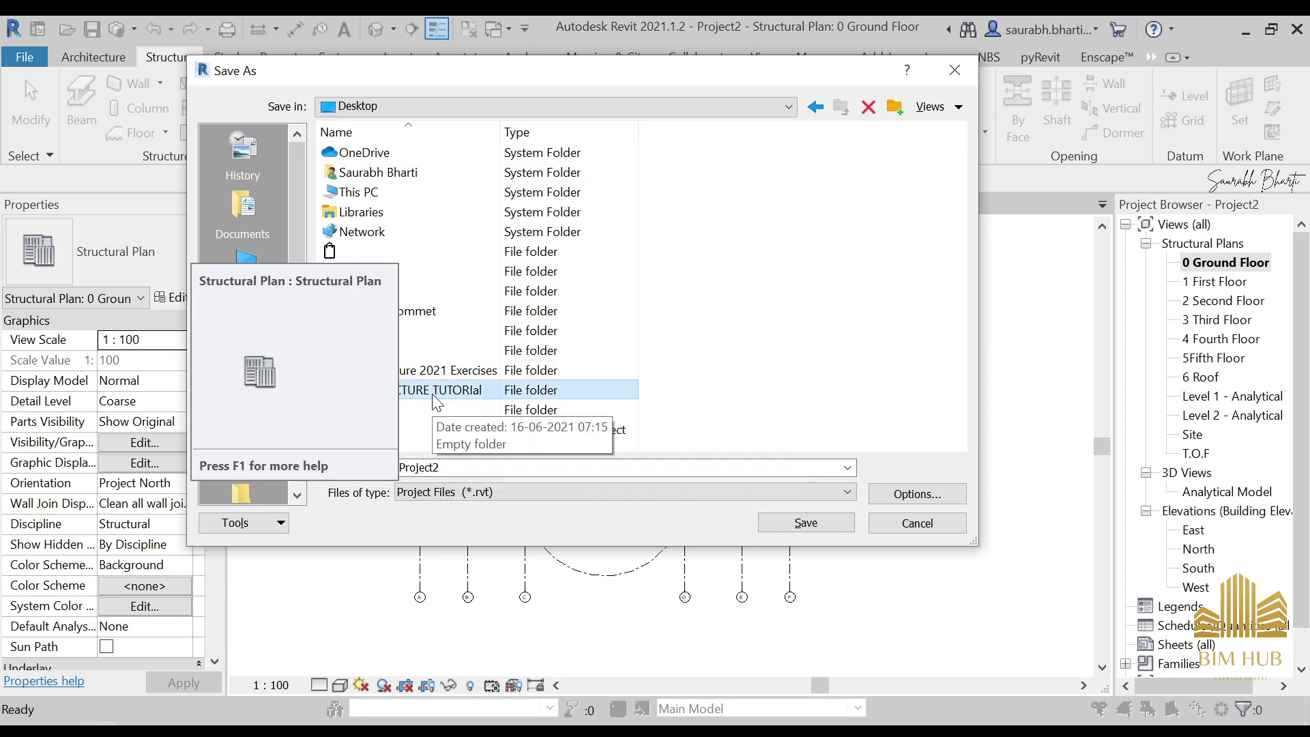
double_click(433, 393)
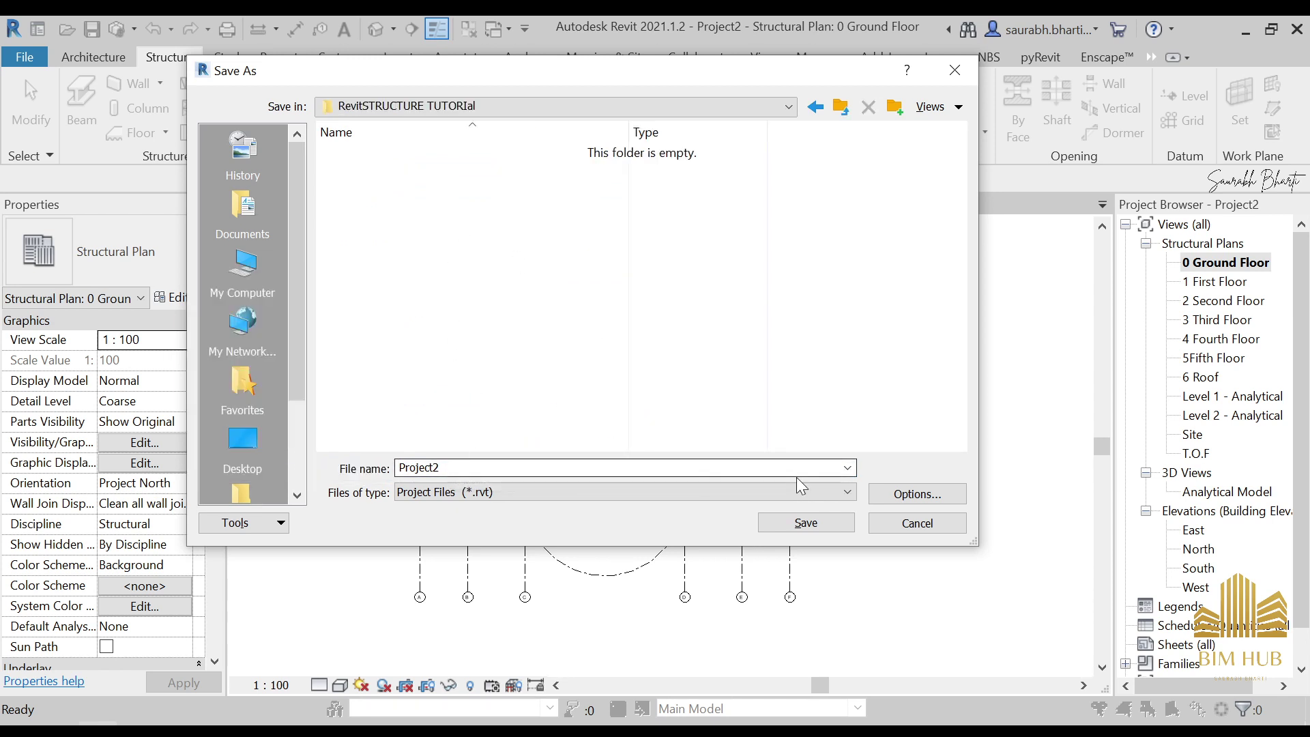
Accept the file save options with a maximum of 3 backups, and save the project as "C Office".
left_click(907, 502)
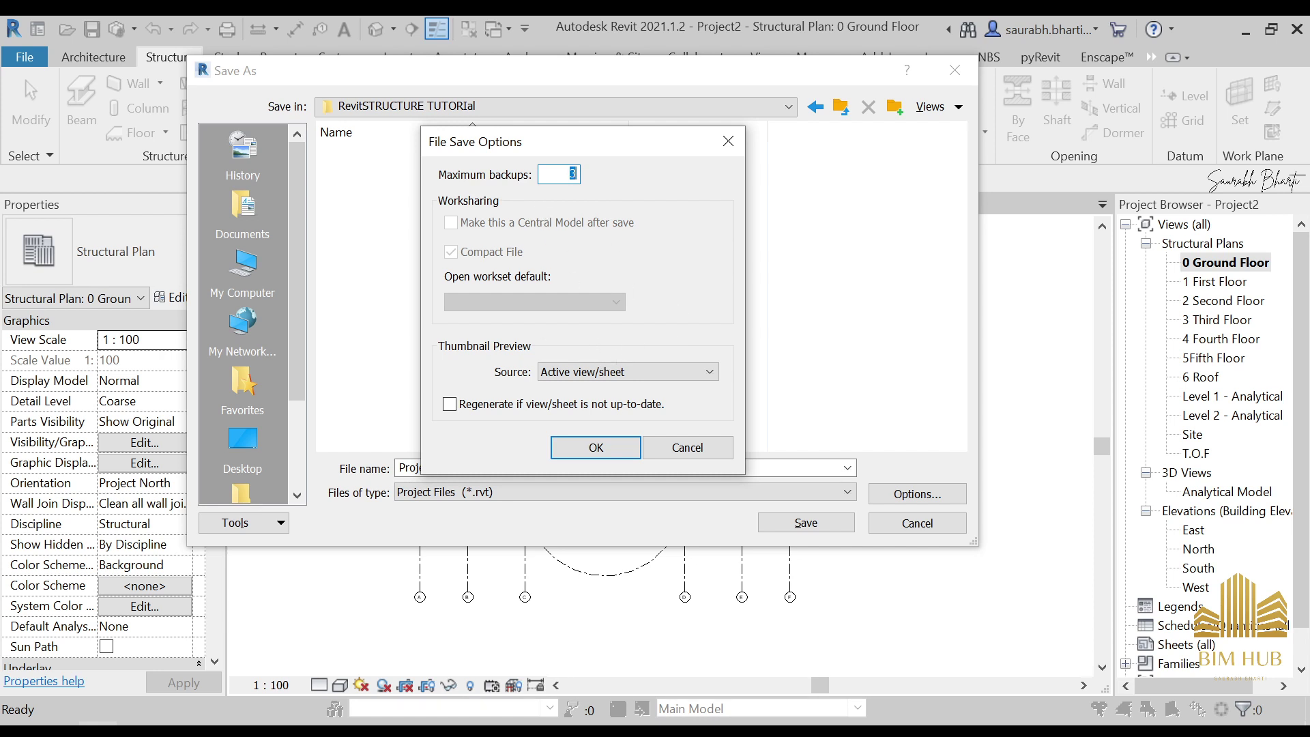
left_click(596, 457)
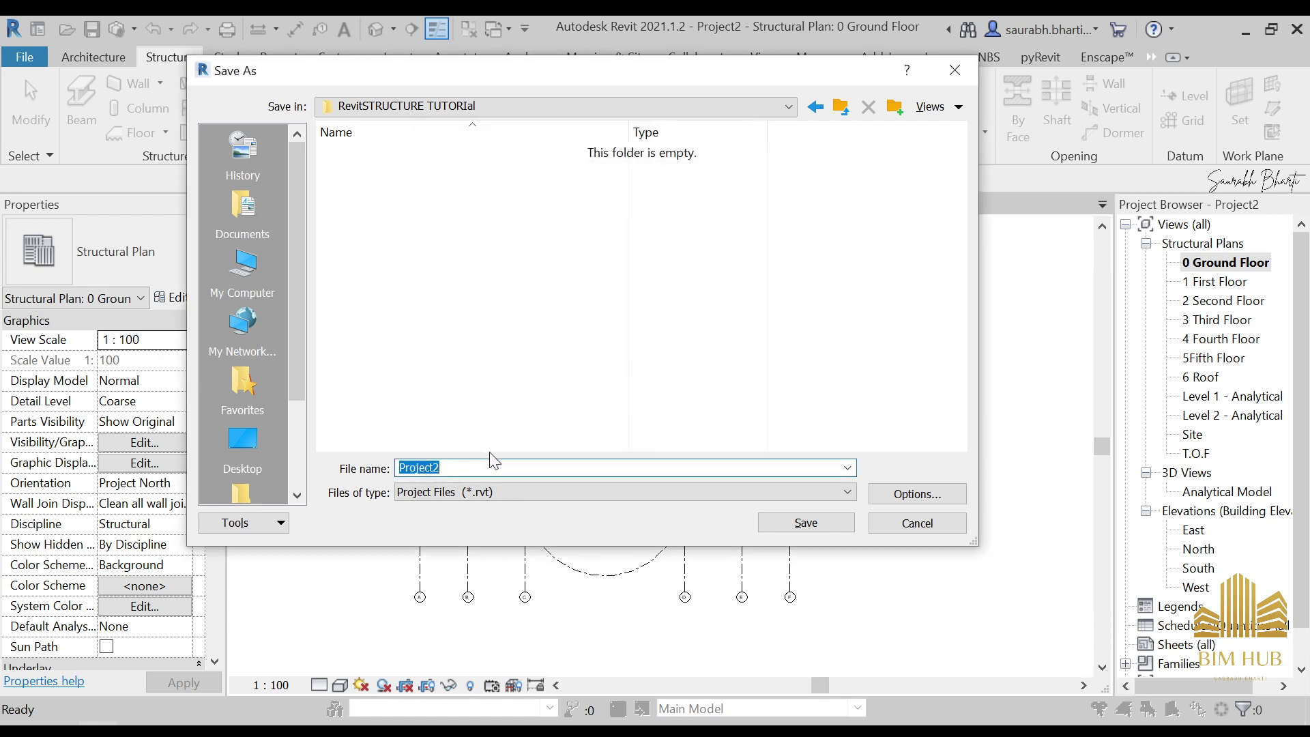
type("C Office")
left_click(805, 523)
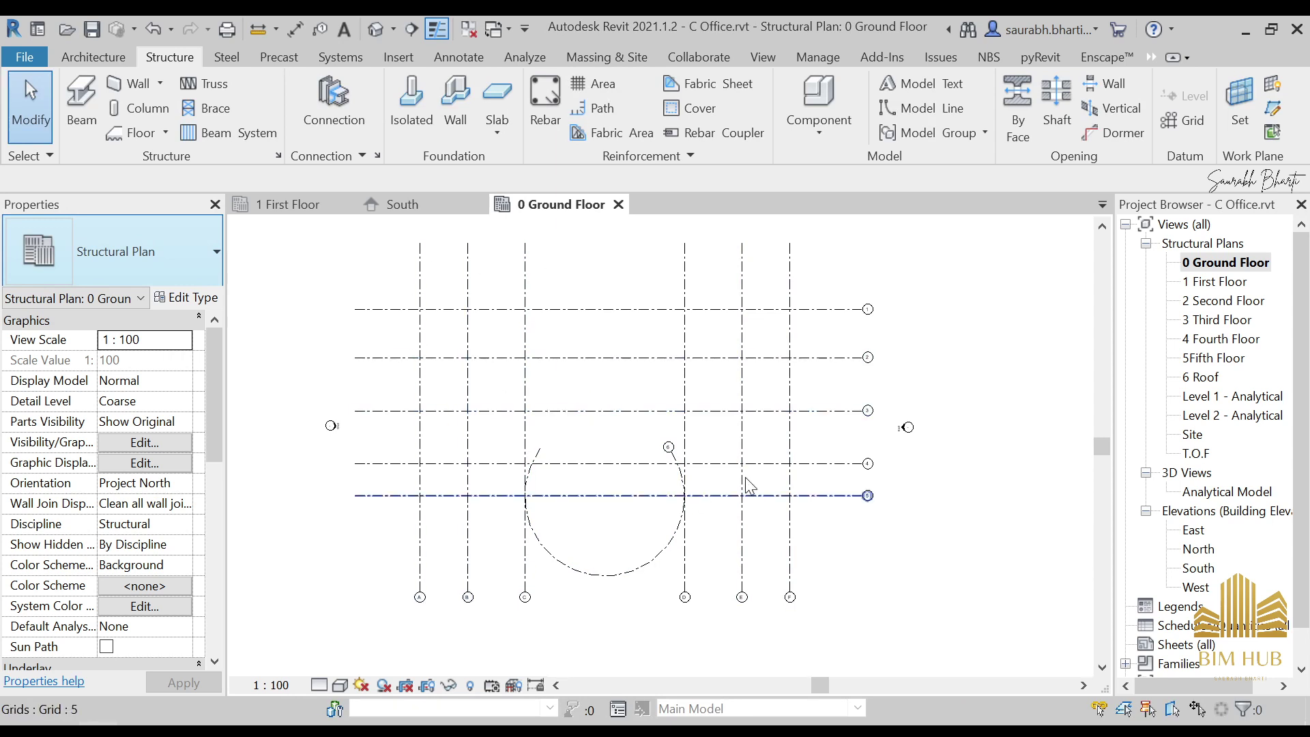
Compare the level and grid extents in the North and South elevations, finishing in the North elevation.
middle_click_drag(605, 340, 664, 333)
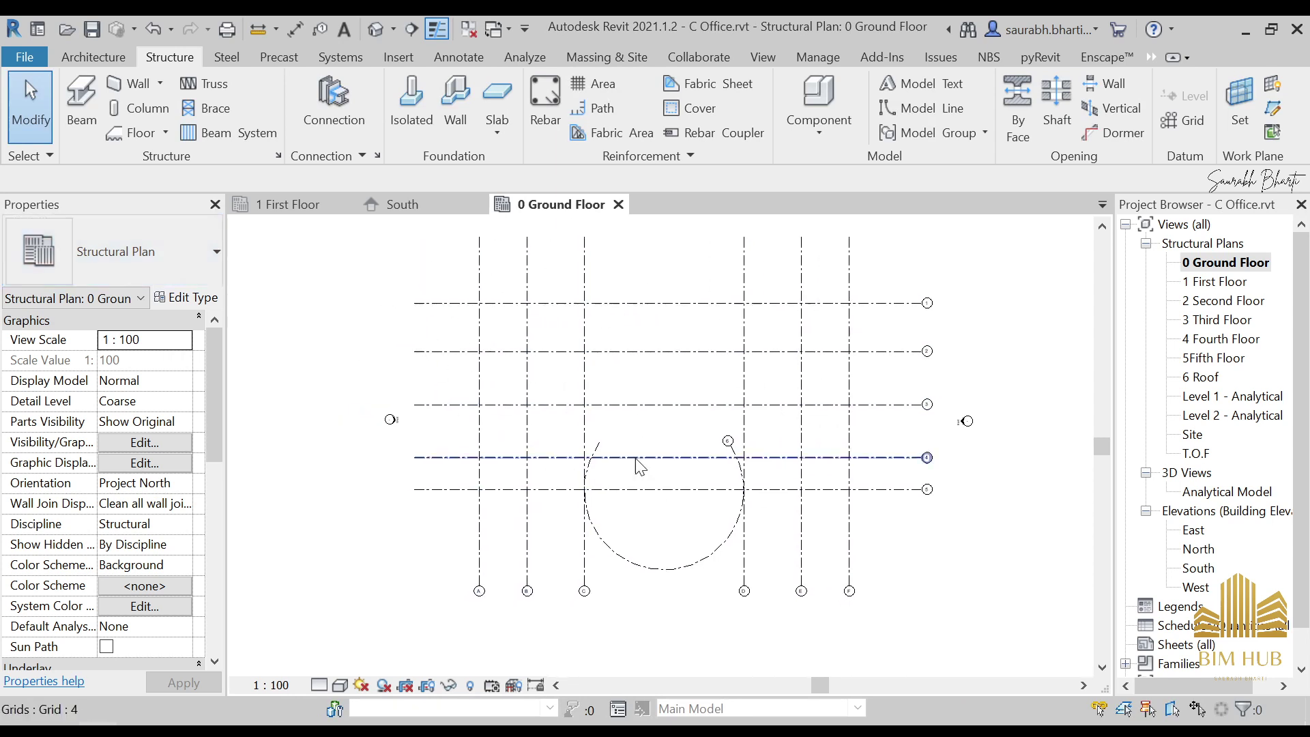
scroll(638, 334, "down", 3)
scroll(721, 359, "up", 1)
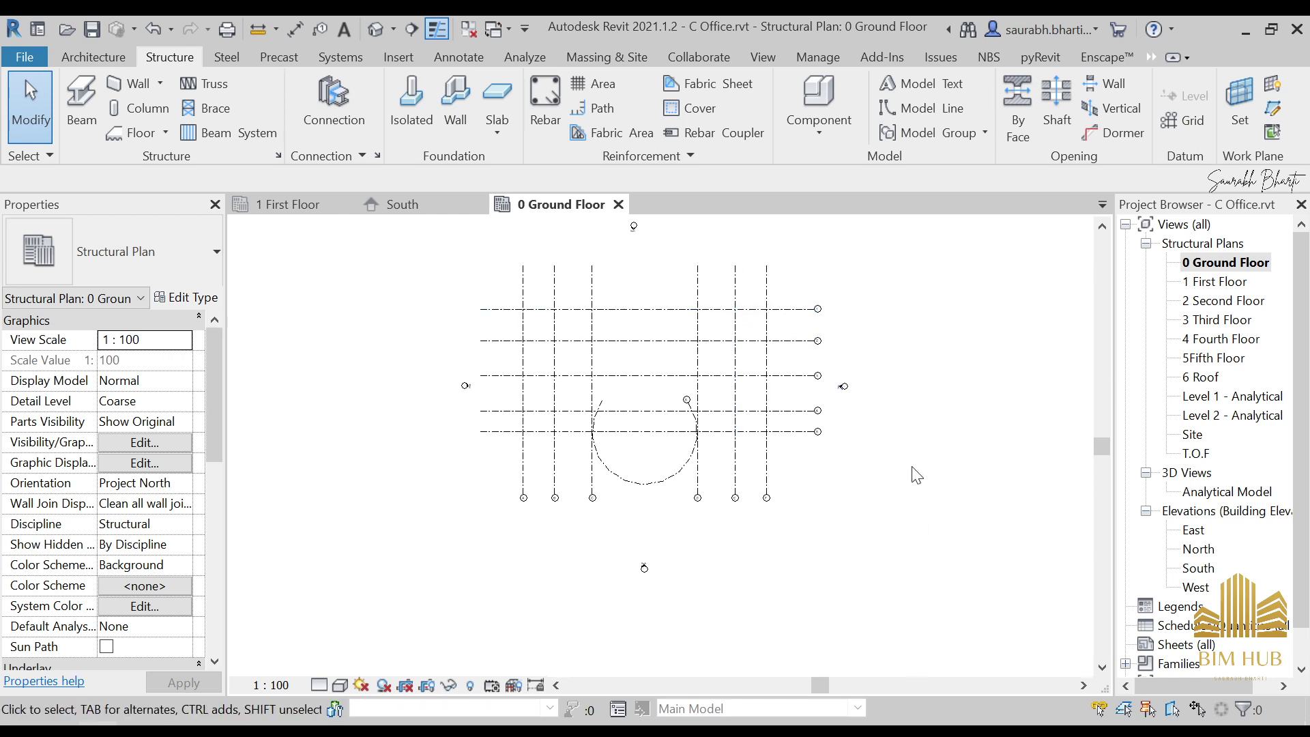
double_click(1200, 549)
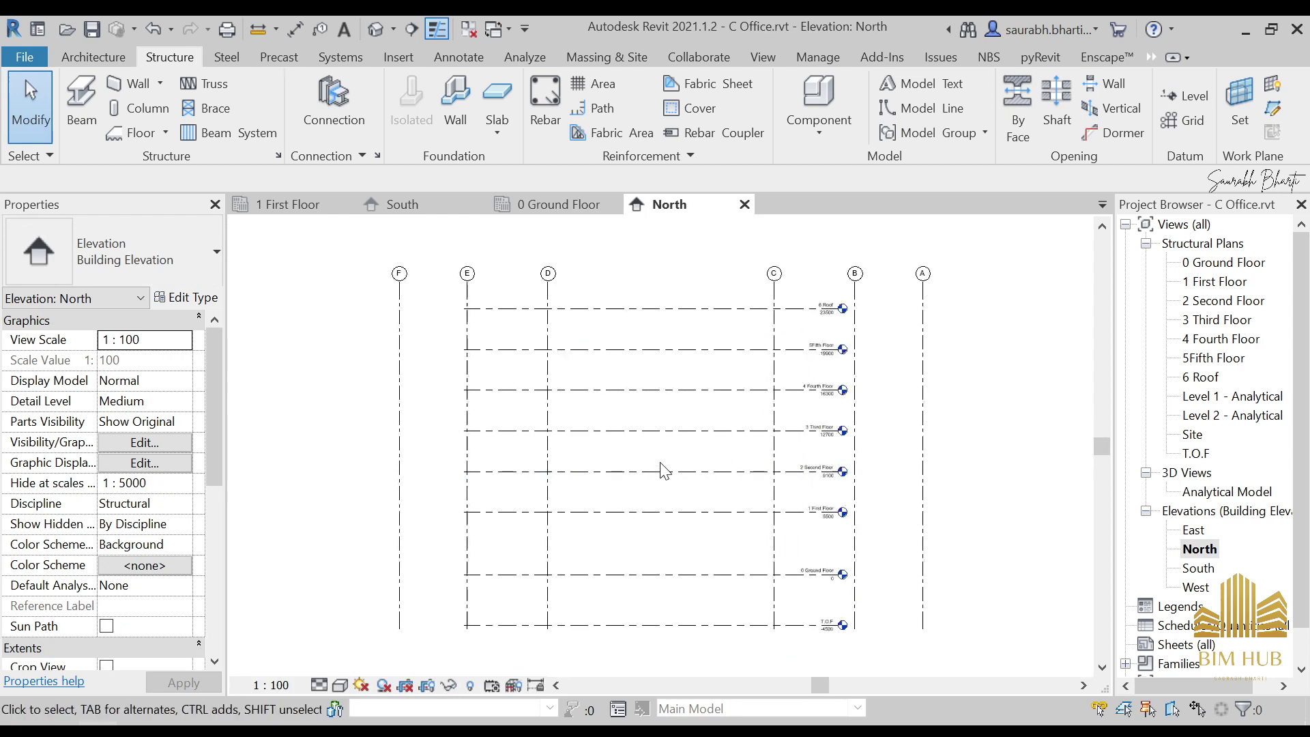
left_click(676, 374)
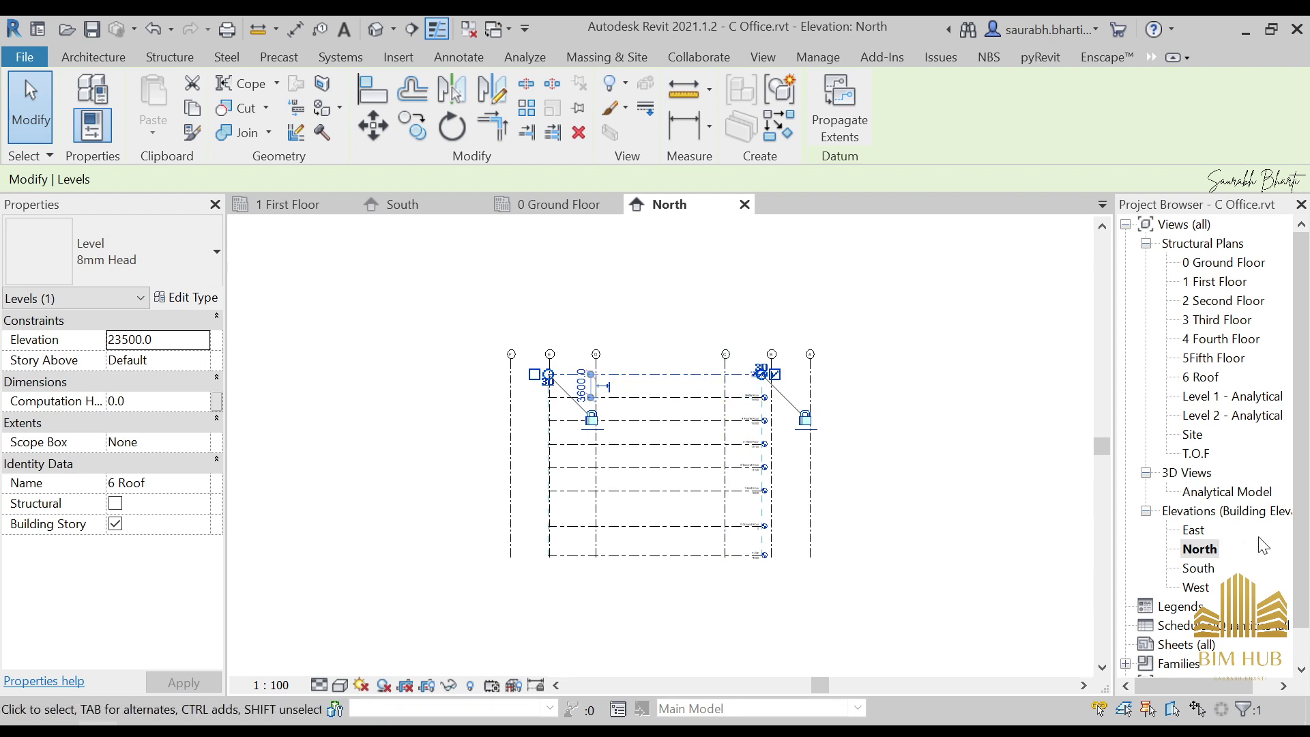
left_click(1210, 550)
left_click(612, 375)
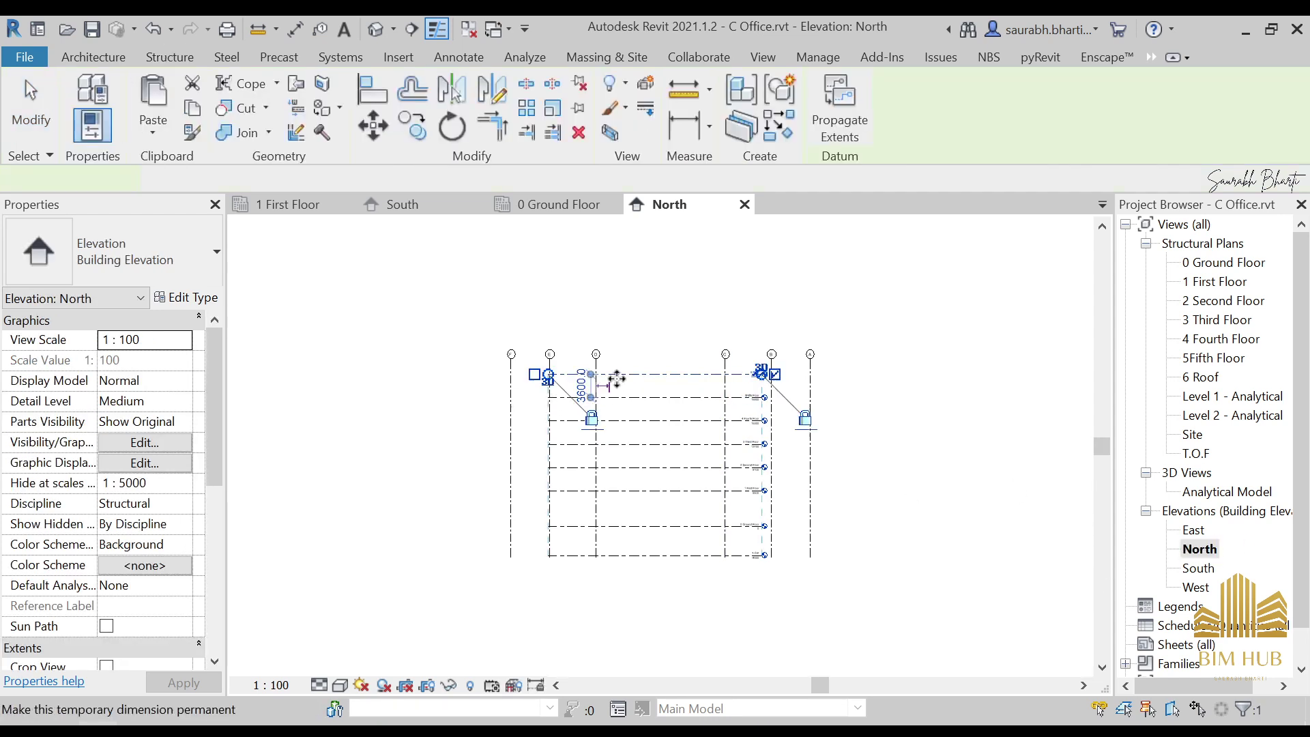
double_click(1200, 562)
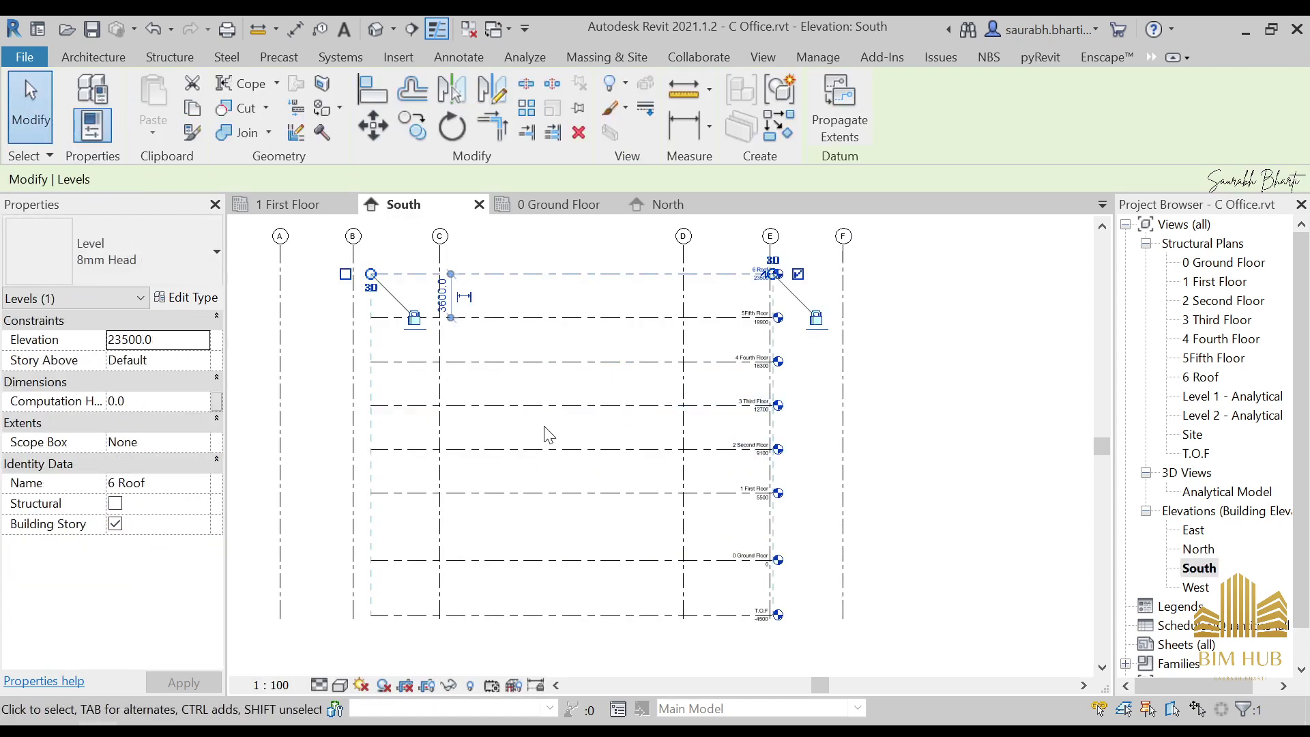
double_click(1198, 550)
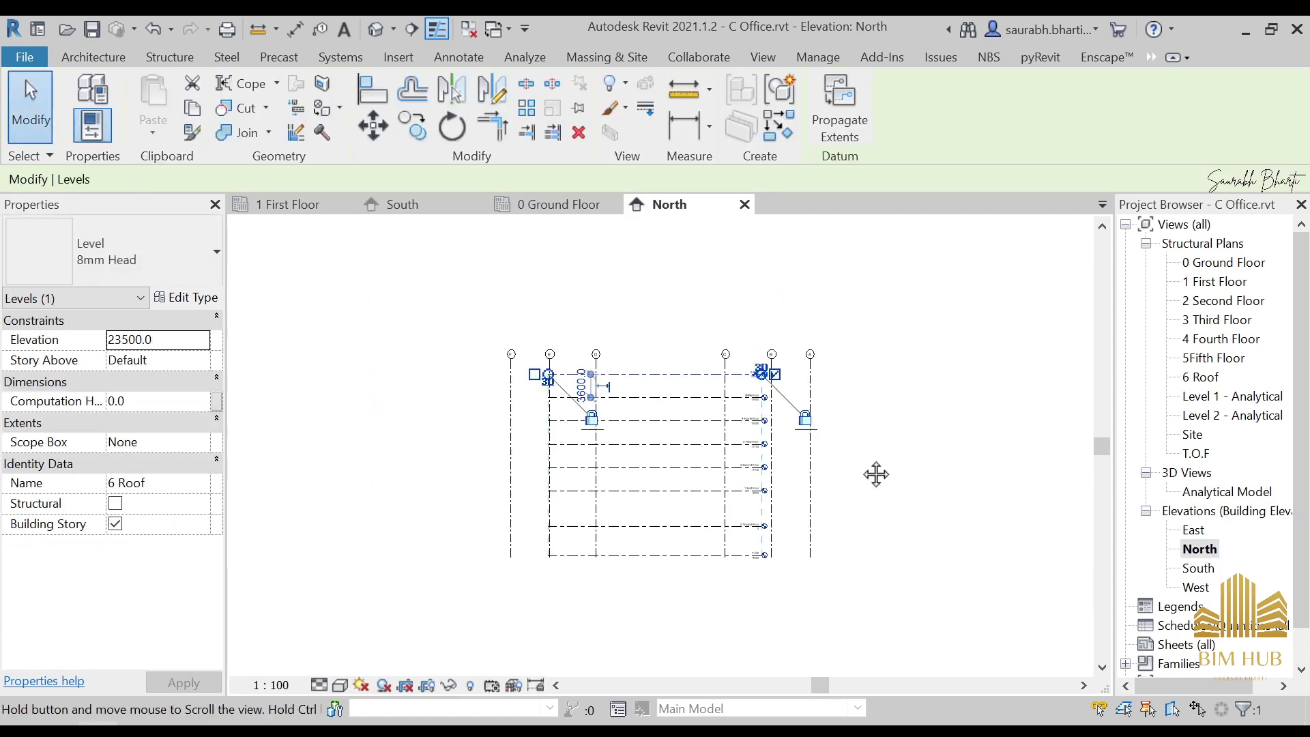
In the North elevation, extend the headless ends of all aligned levels past grid F.
left_click_drag(768, 379, 676, 378)
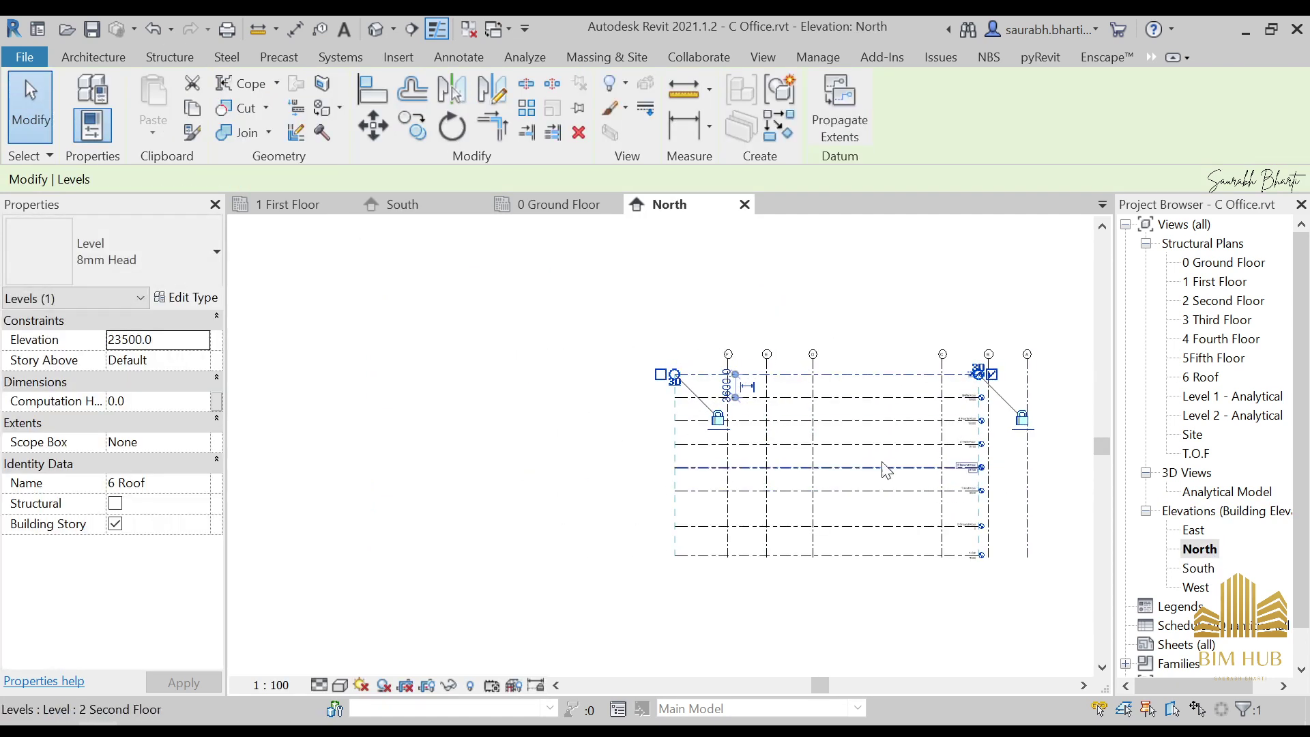
middle_click_drag(883, 468, 709, 470)
key("Escape")
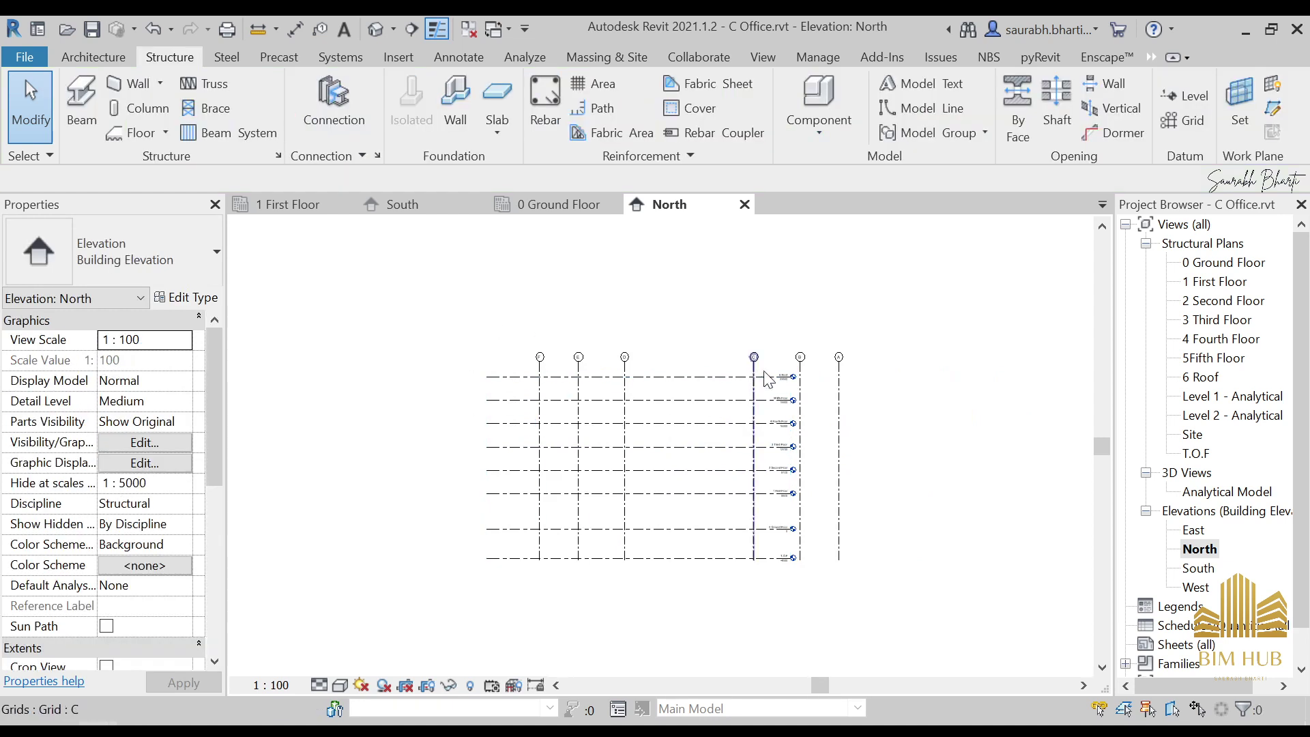
Try to extend the head end of the 6 Roof level past grid B, and undo the change.
left_click(728, 376)
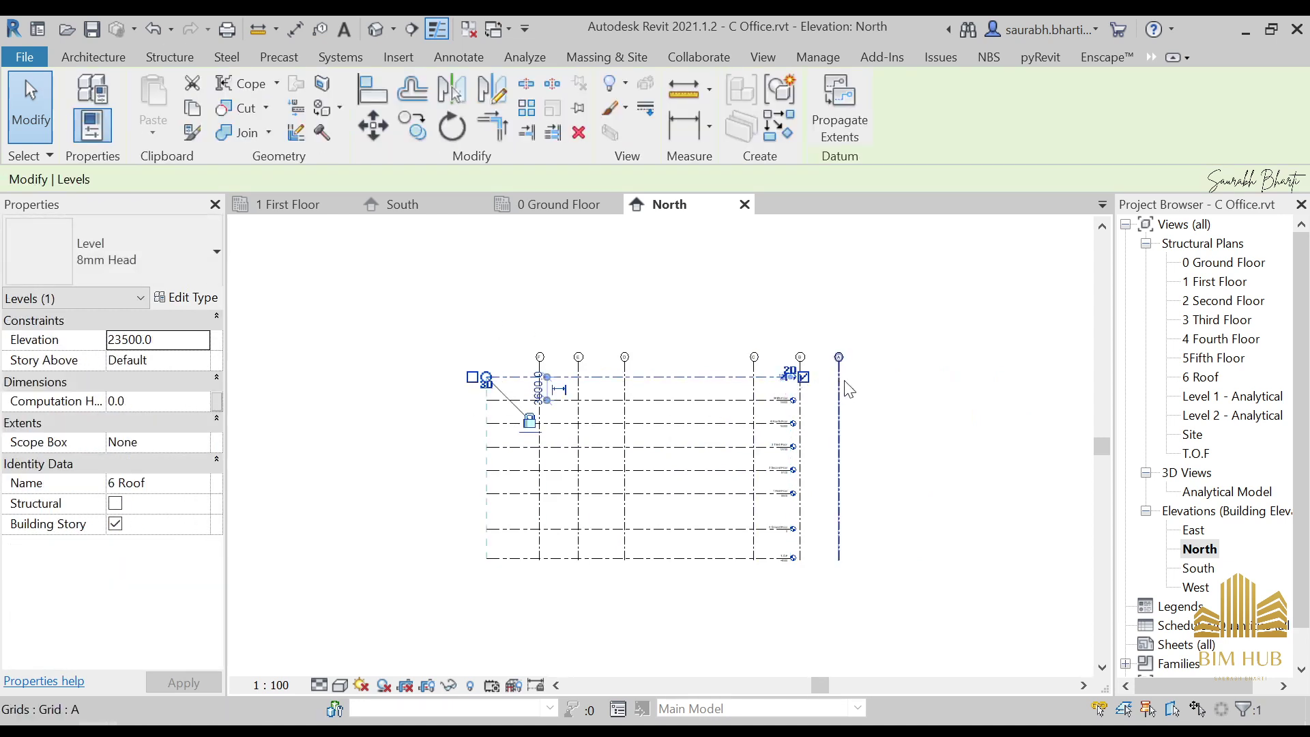
scroll(808, 377, "up", 5)
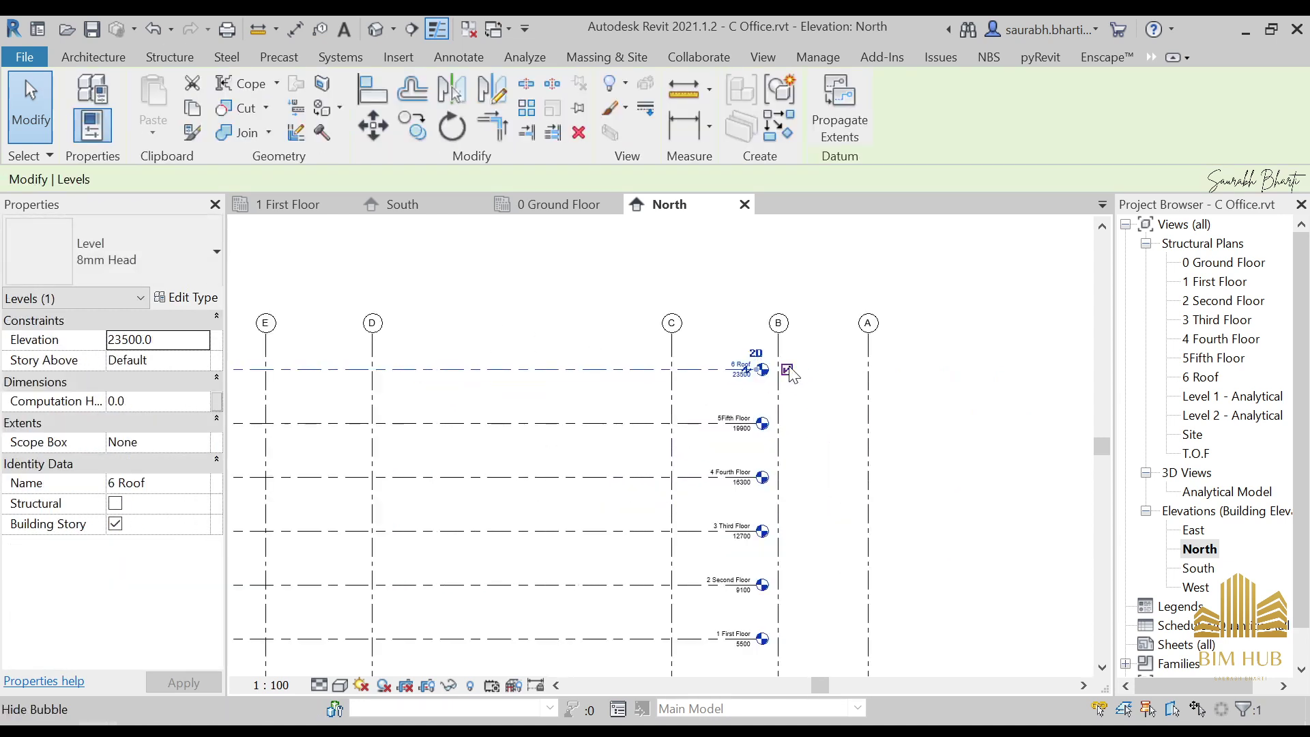
left_click(649, 390)
left_click(656, 374)
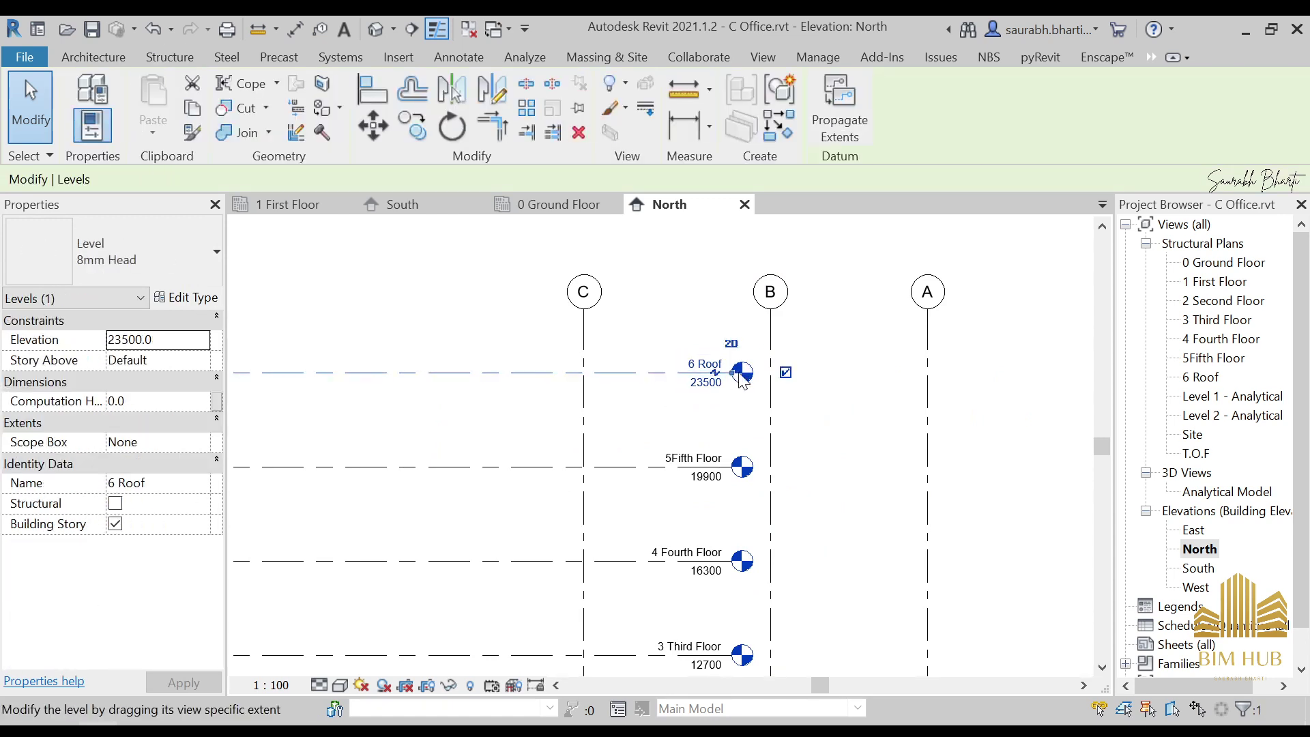
left_click_drag(733, 374, 865, 376)
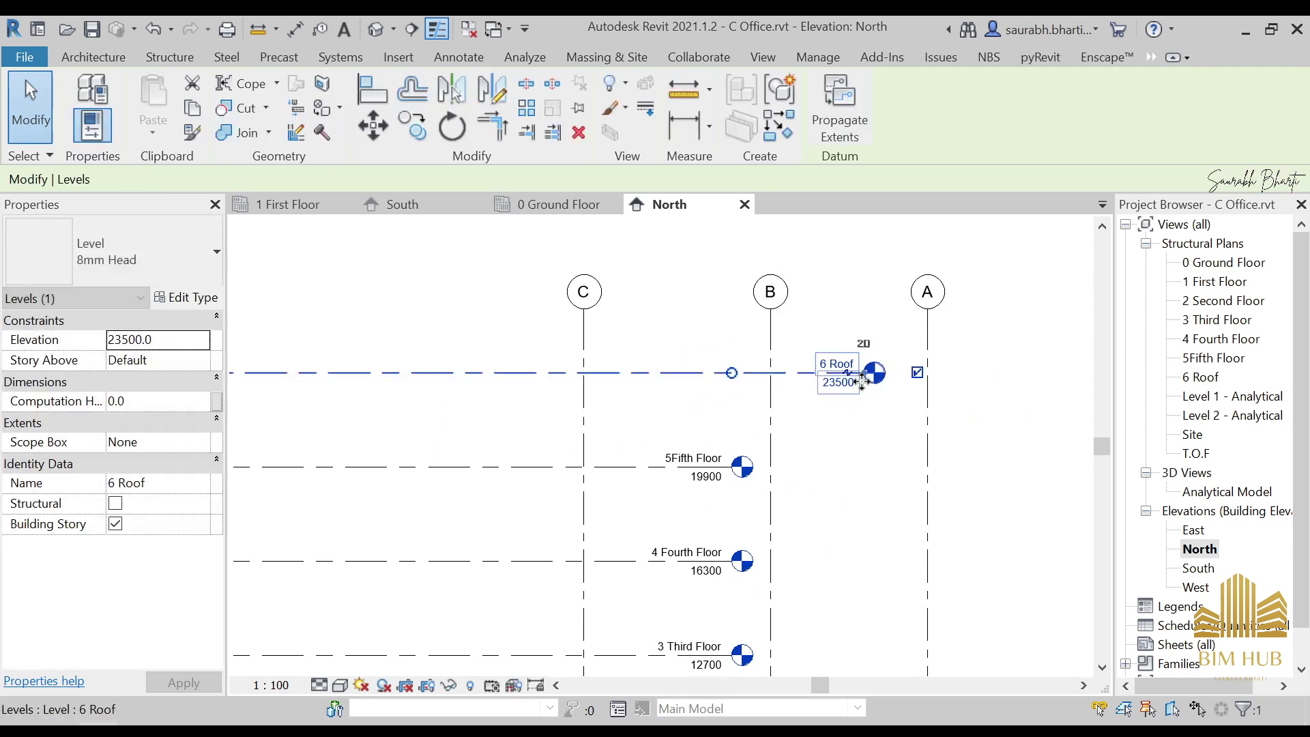
key("ctrl+z")
Extend the head ends of the aligned levels from 5Fifth Floor down so they sit beyond grid A.
scroll(665, 377, "up", 4)
left_click(644, 370)
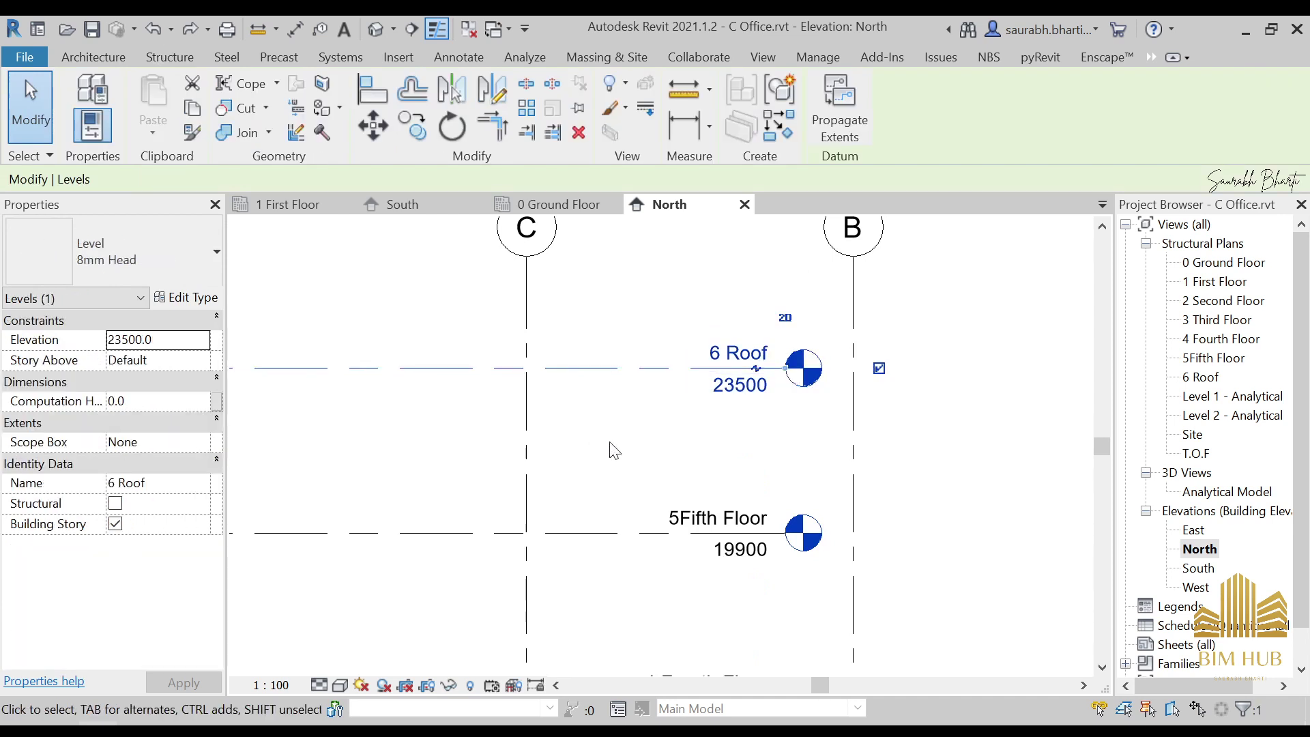
middle_click_drag(611, 442, 725, 351)
scroll(724, 350, "down", 3)
left_click(588, 413)
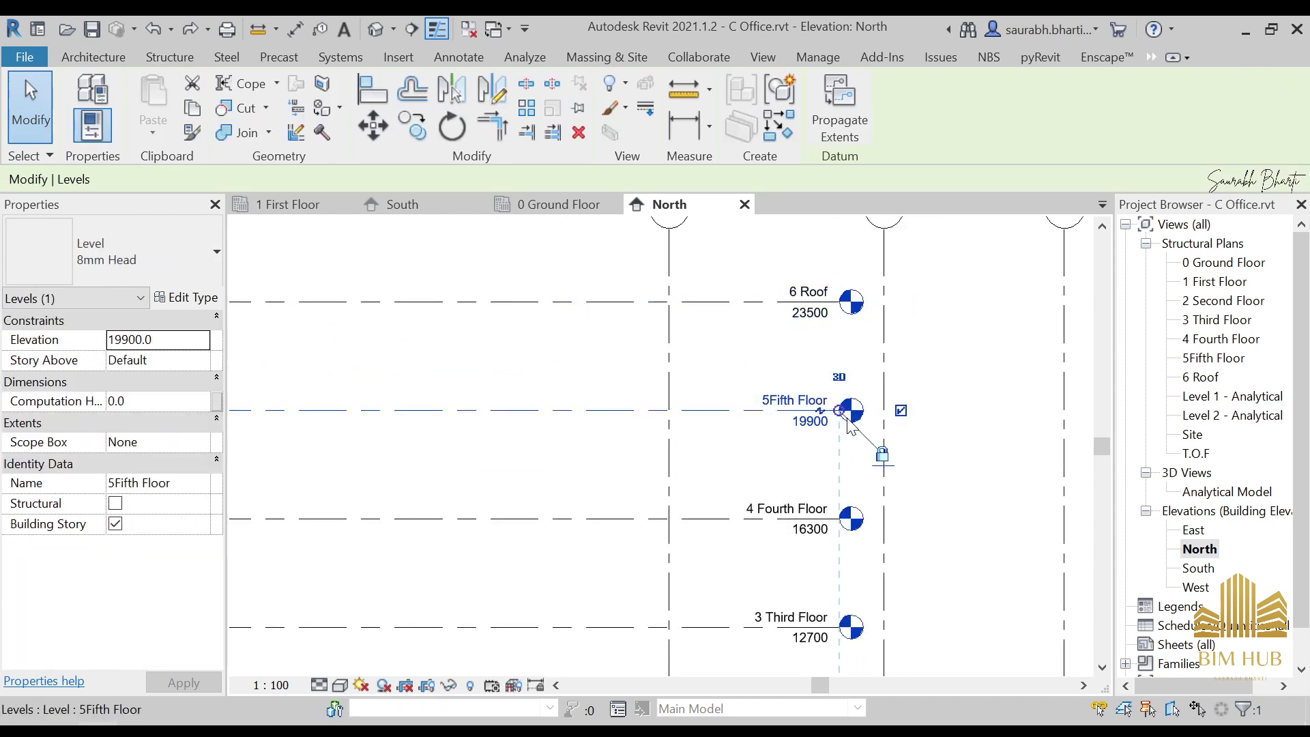
left_click_drag(841, 414, 1042, 412)
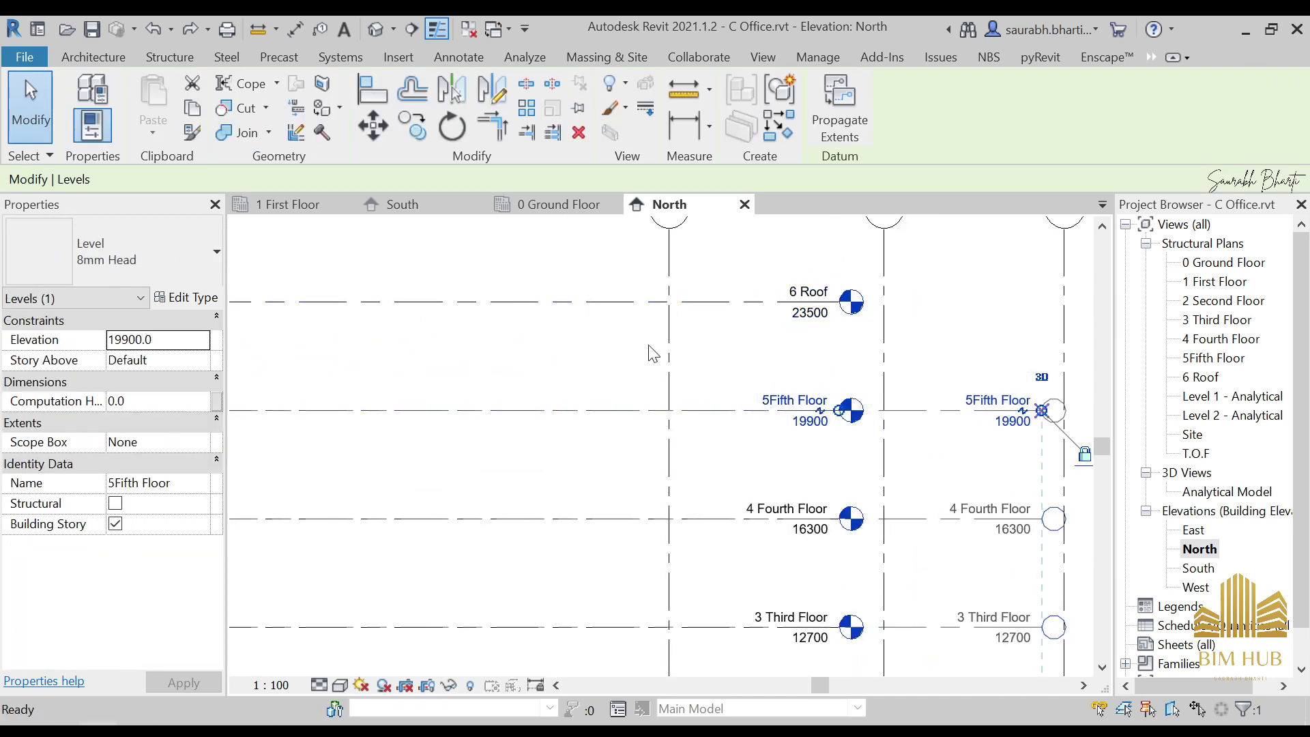
scroll(651, 353, "down", 3)
left_click_drag(804, 380, 853, 380)
Extend the head end of the 6 Roof level beyond grid A, aligned with the level heads below.
left_click(623, 322)
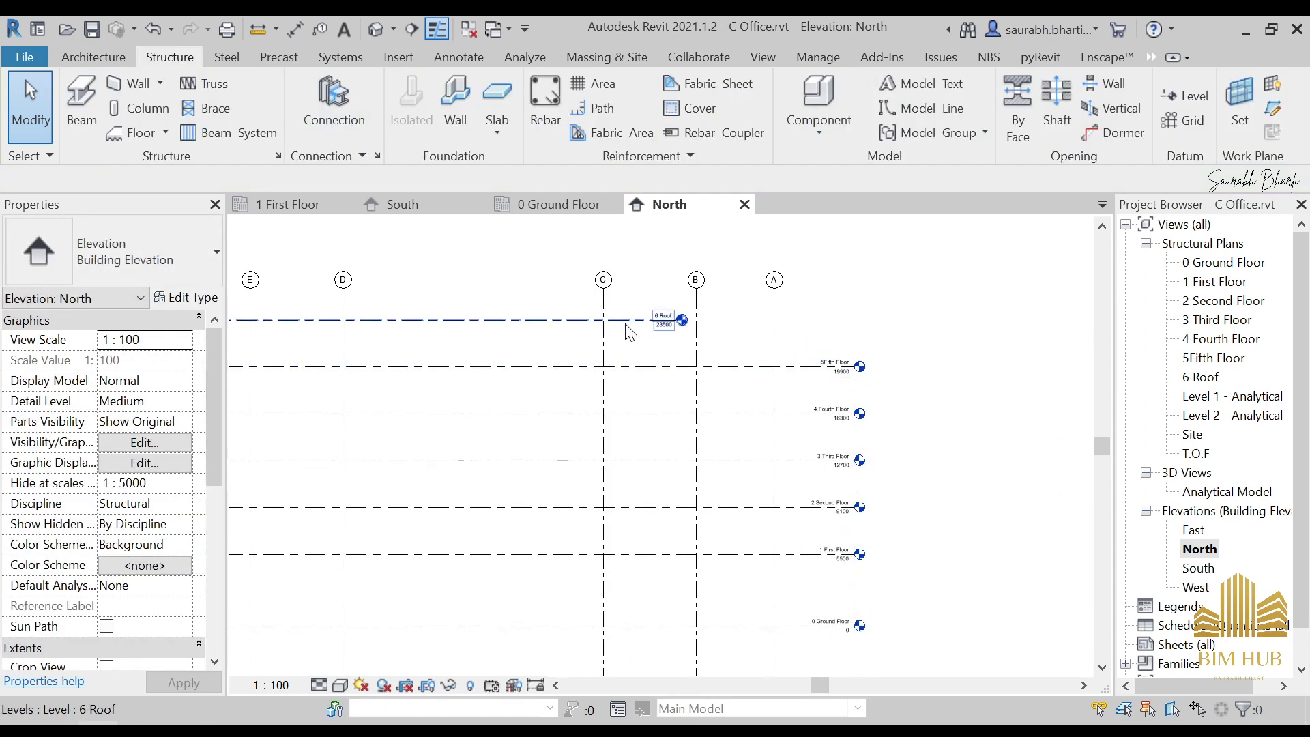
scroll(672, 335, "up", 4)
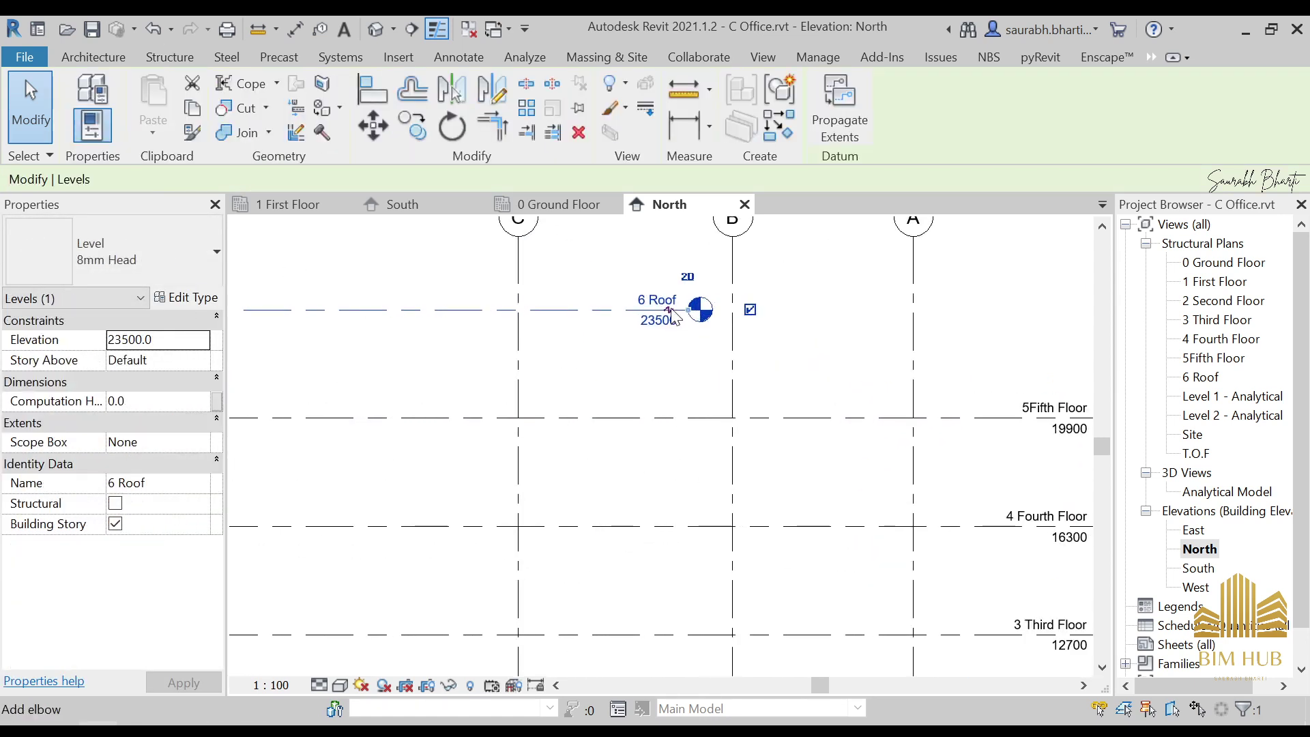
left_click_drag(698, 312, 994, 316)
middle_click_drag(994, 316, 547, 313)
scroll(560, 314, "down", 1)
left_click_drag(560, 314, 703, 318)
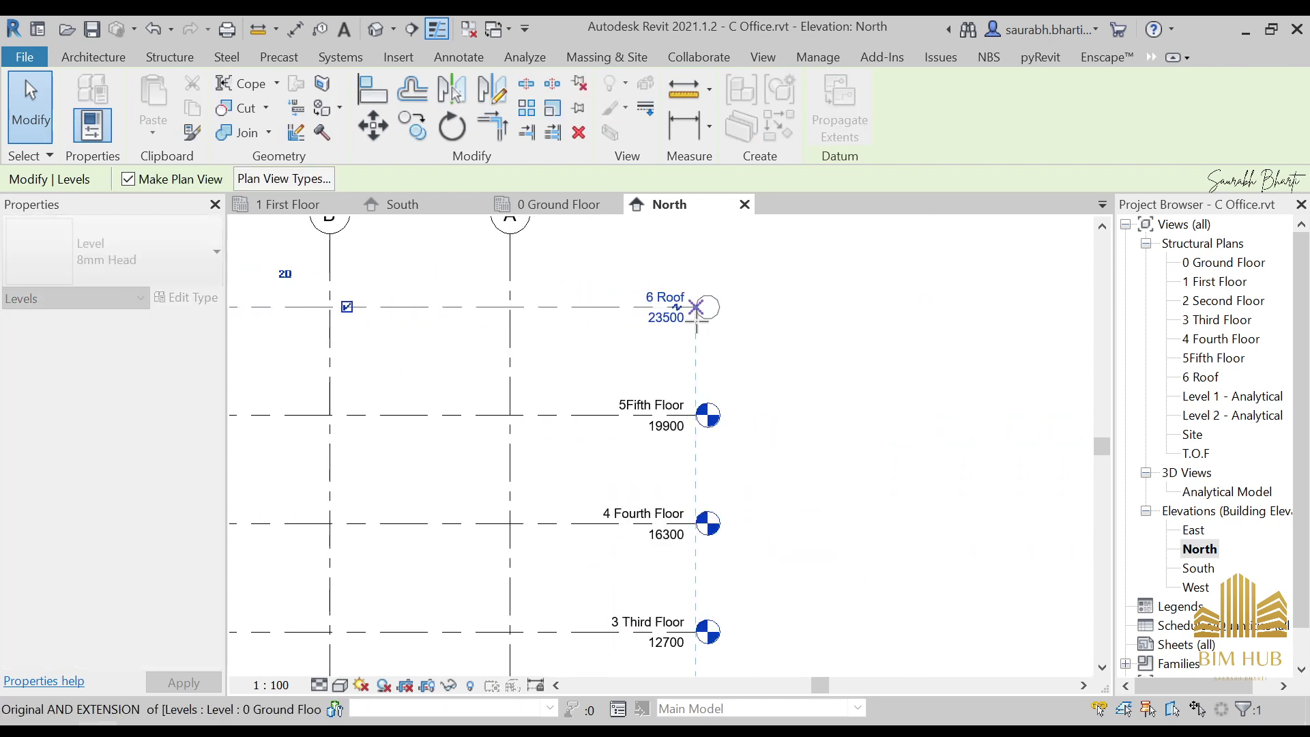
key("Escape")
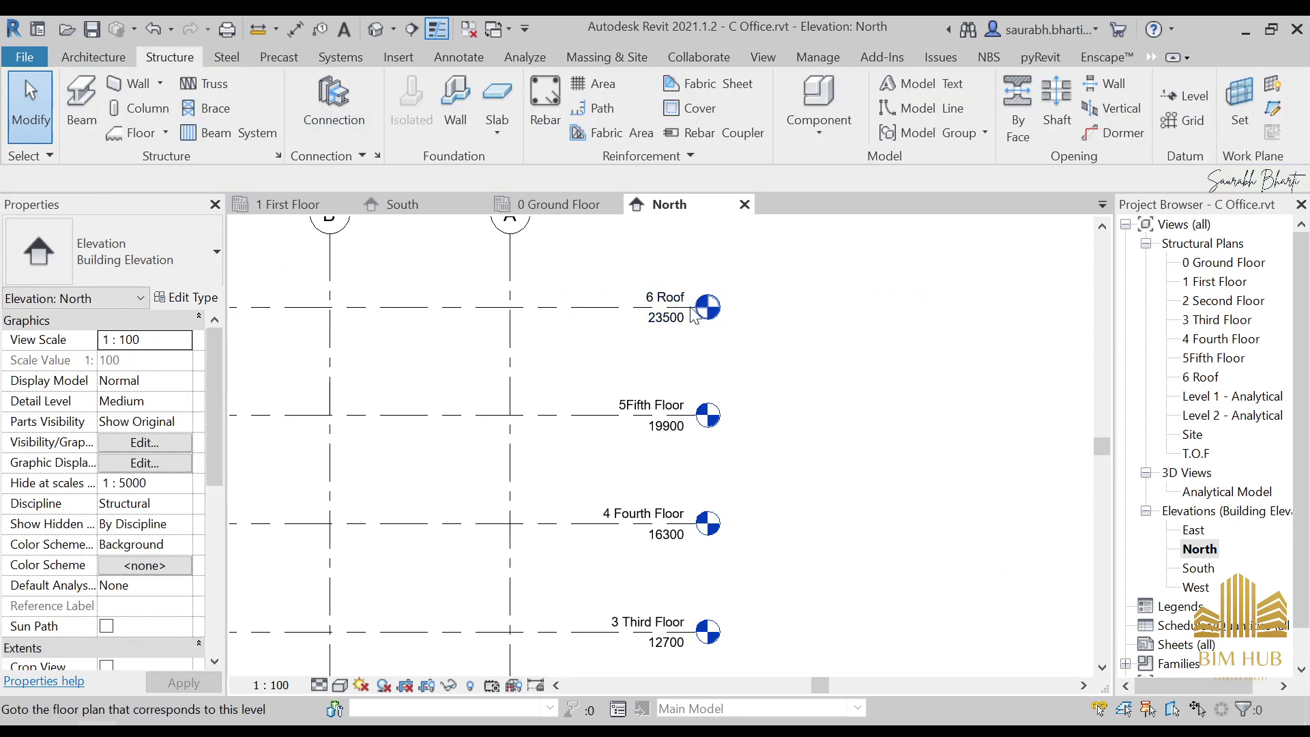
Check the alignment lock and 3D extent at the head end of the 6 Roof level.
left_click(684, 309)
scroll(686, 346, "down", 2)
middle_click_drag(623, 342, 718, 373)
key("Escape")
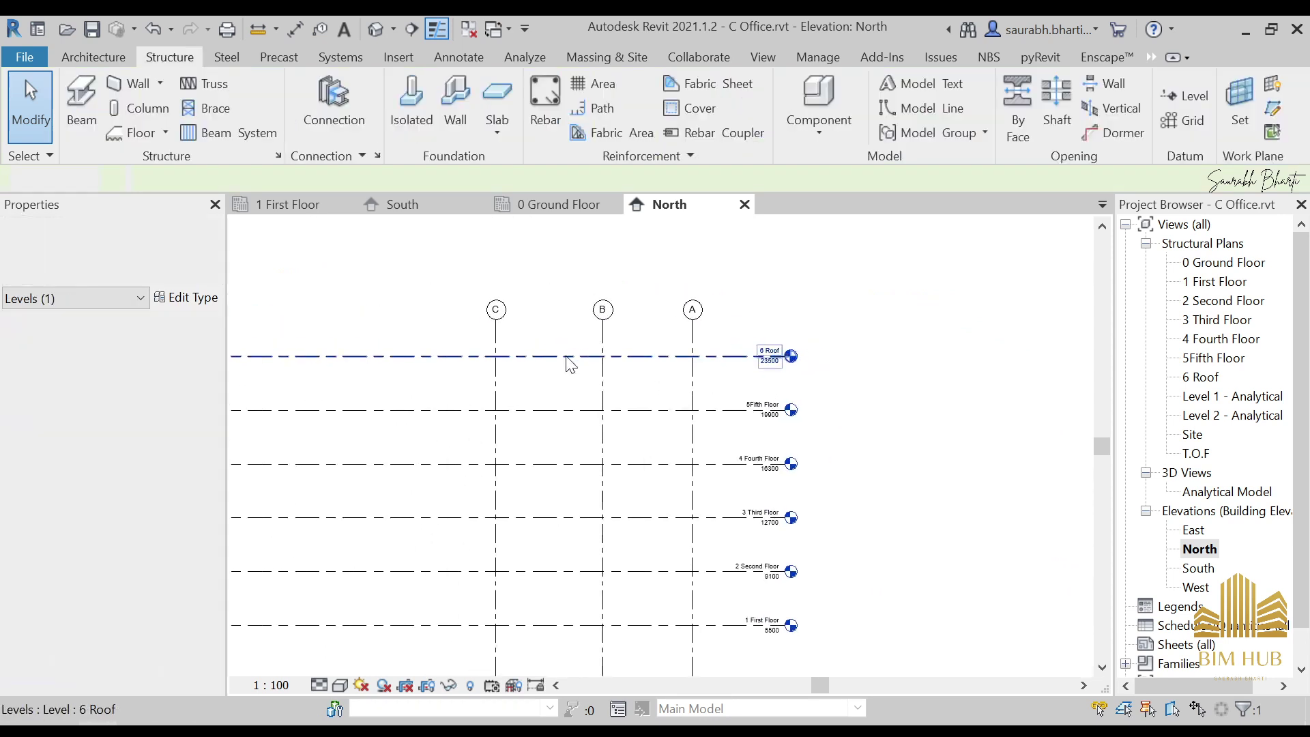
left_click(572, 355)
left_click_drag(584, 358, 761, 363)
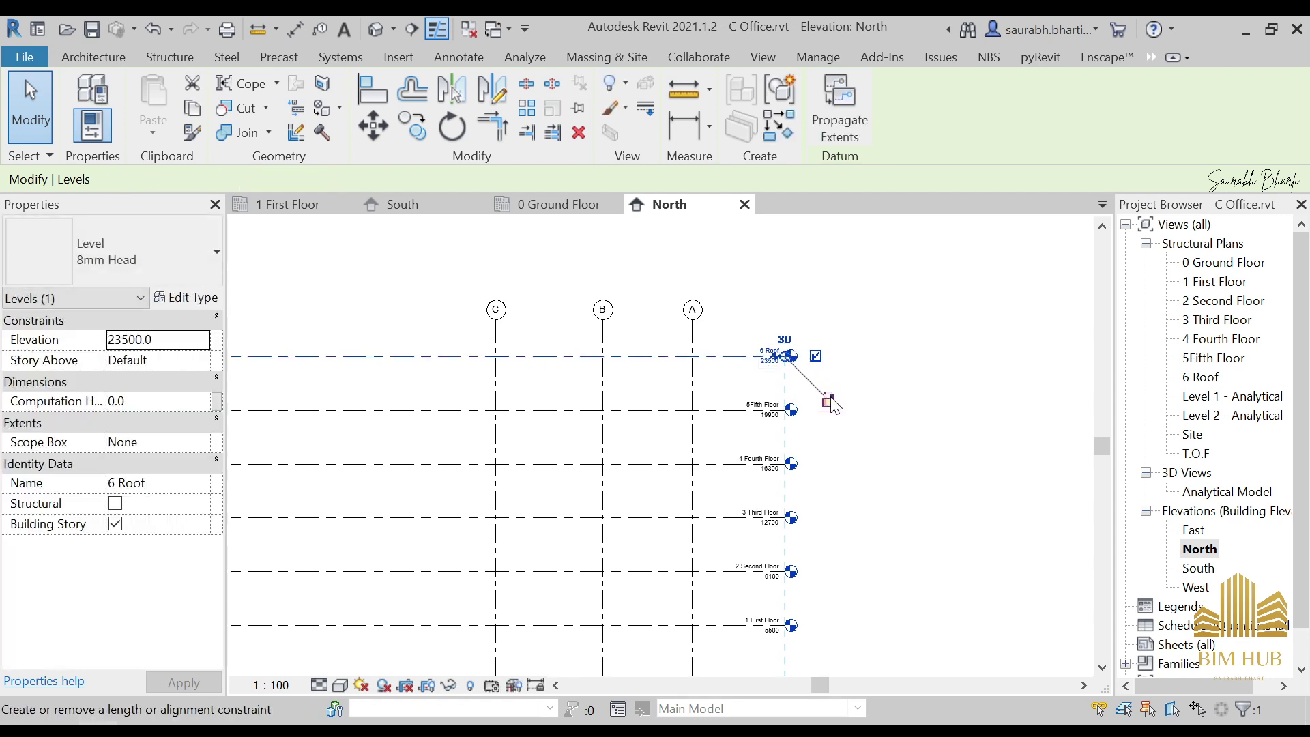
key("Escape")
Extend the aligned lower ends of grids A to F below the T.O.F level.
scroll(847, 384, "down", 1)
middle_click_drag(753, 468, 1028, 329)
left_click(564, 487)
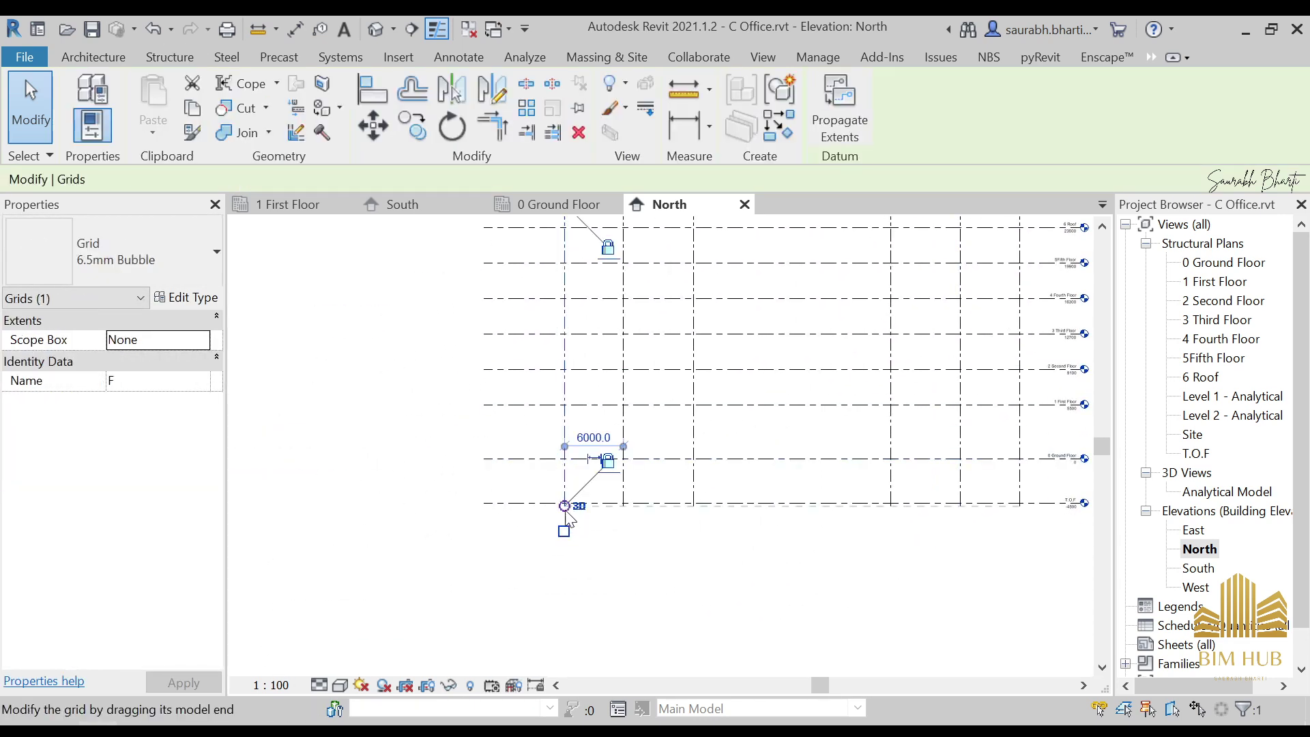
left_click_drag(564, 506, 563, 560)
scroll(635, 459, "down", 2)
key("Escape")
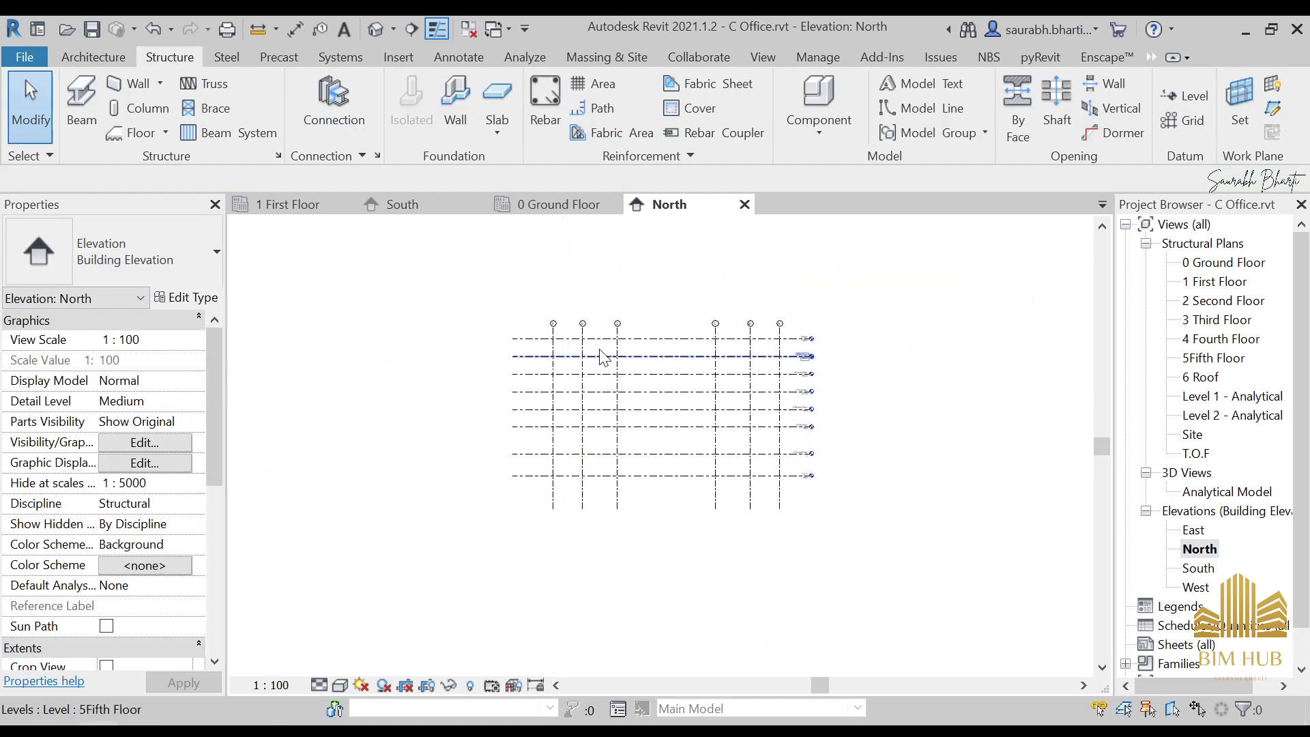
scroll(497, 330, "up", 2)
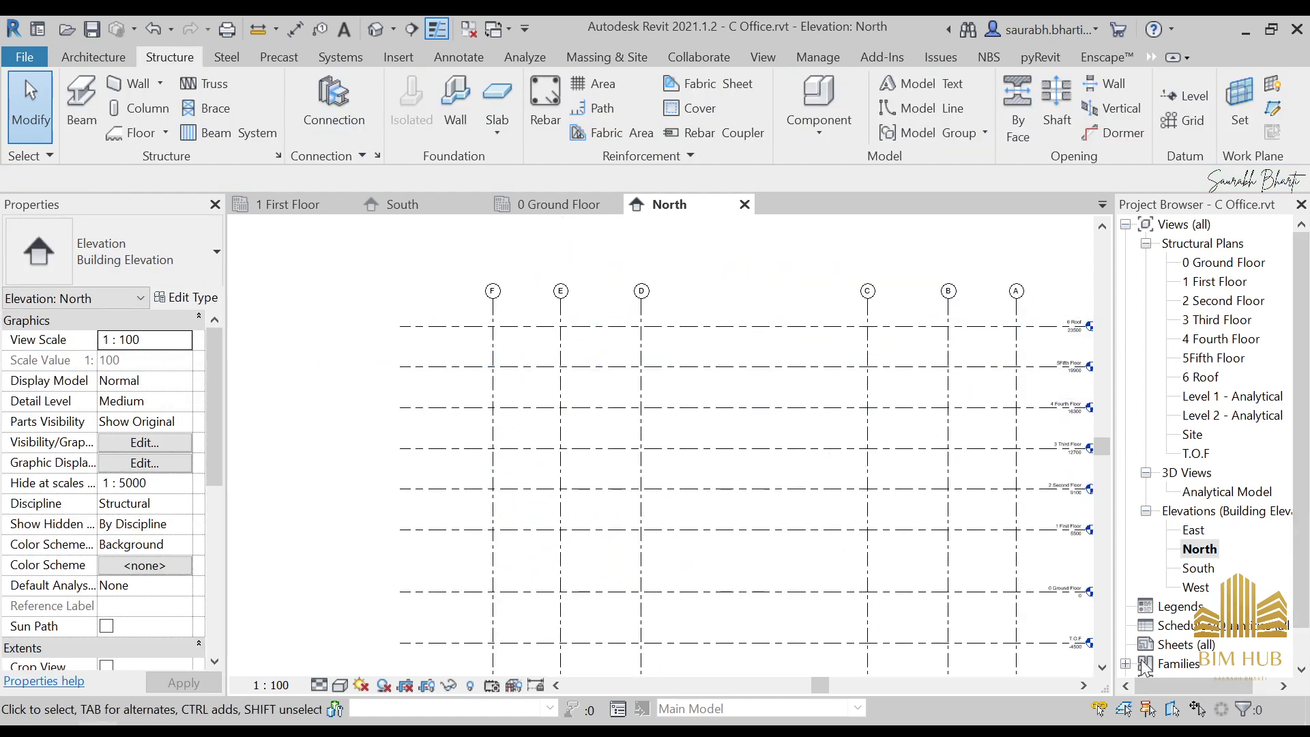
Review the level and grid extents in the South elevation.
double_click(1198, 568)
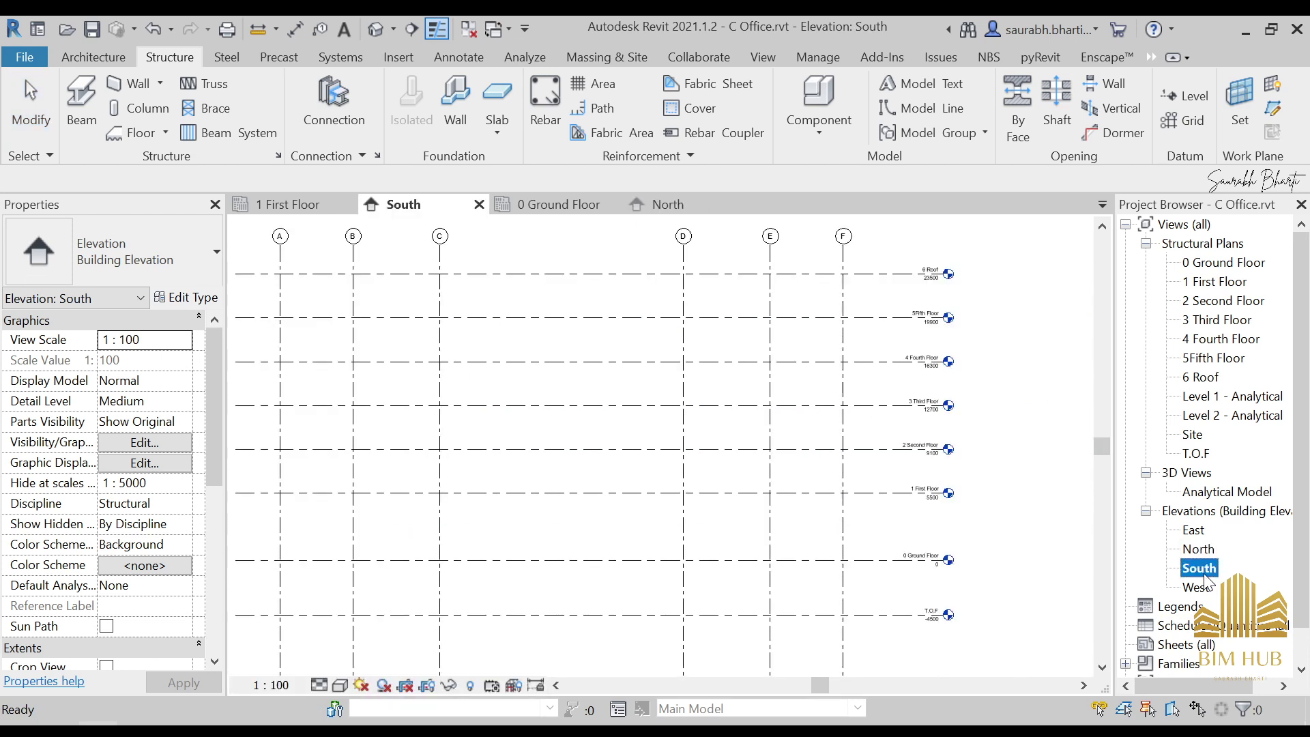
scroll(807, 423, "down", 1)
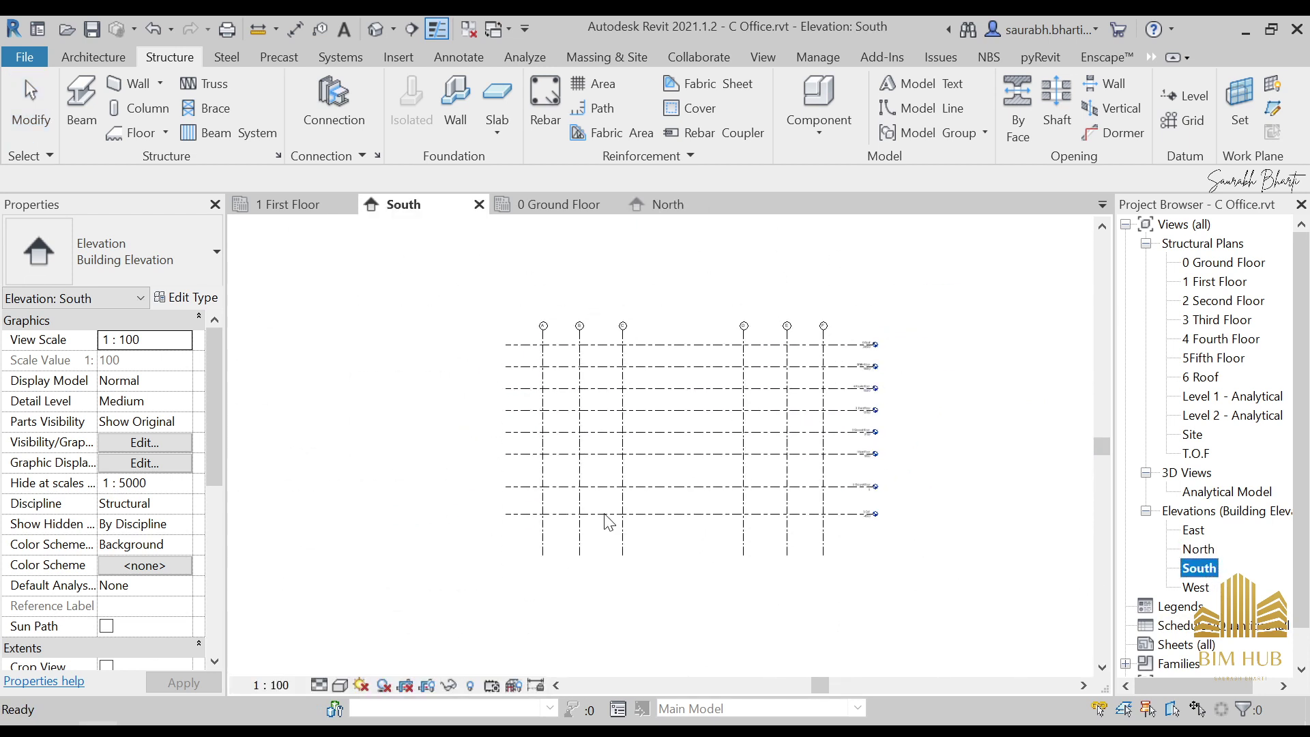
In the East elevation, extend the head ends of the aligned levels from 6 Roof down so they sit beyond grid 1.
double_click(1194, 530)
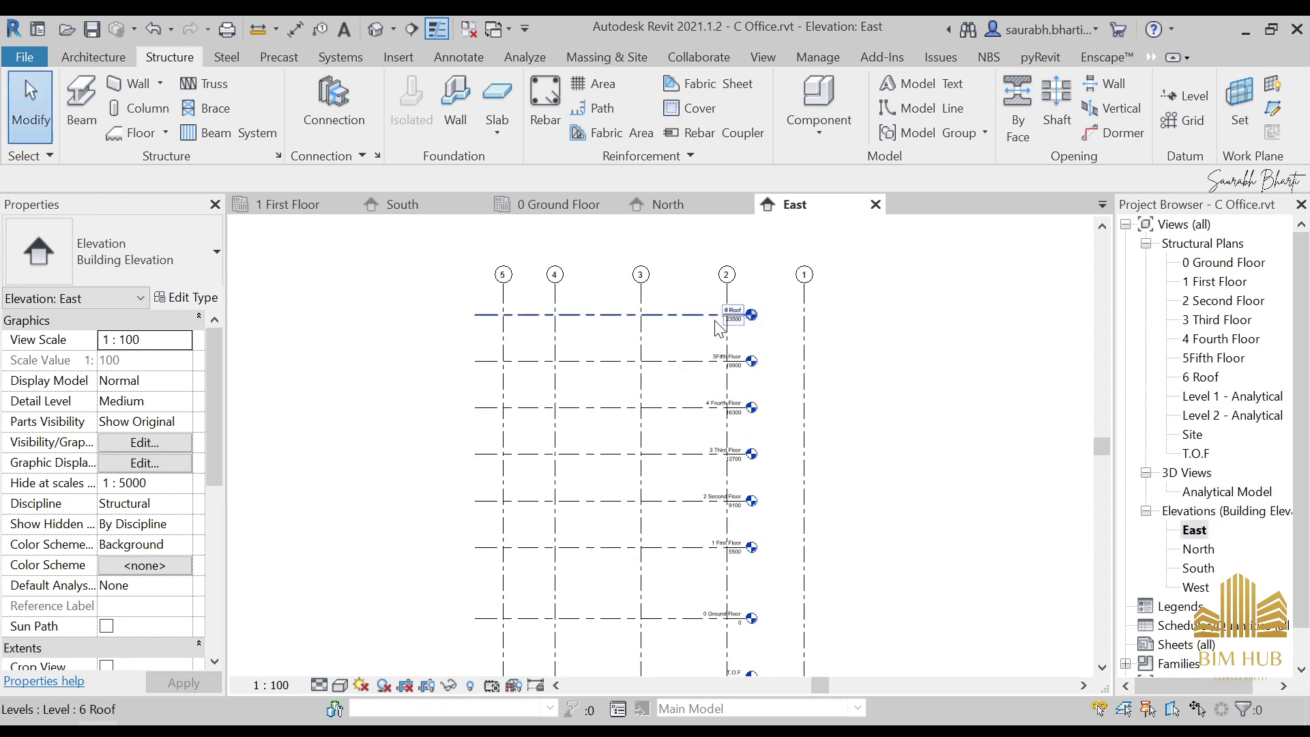
scroll(697, 318, "up", 3)
left_click(699, 314)
scroll(689, 331, "up", 3)
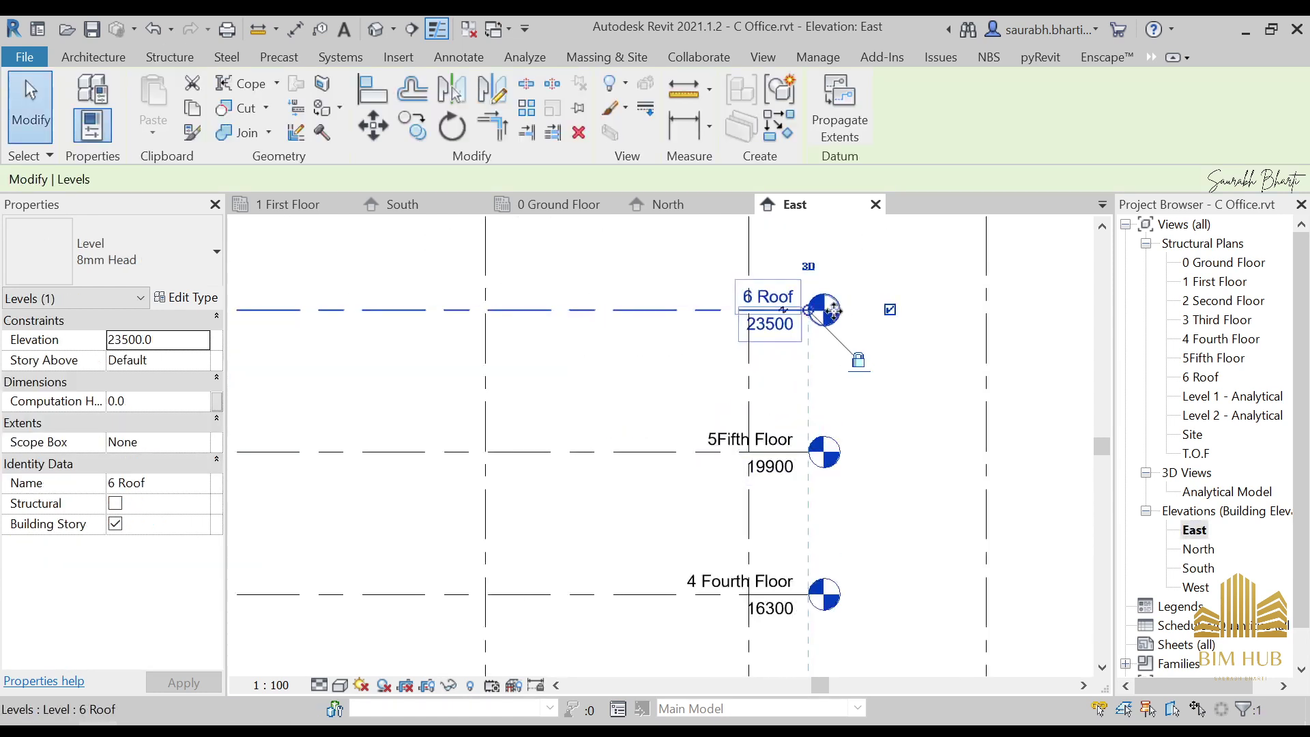
left_click_drag(682, 310, 1038, 312)
scroll(997, 312, "down", 2)
scroll(672, 316, "down", 1)
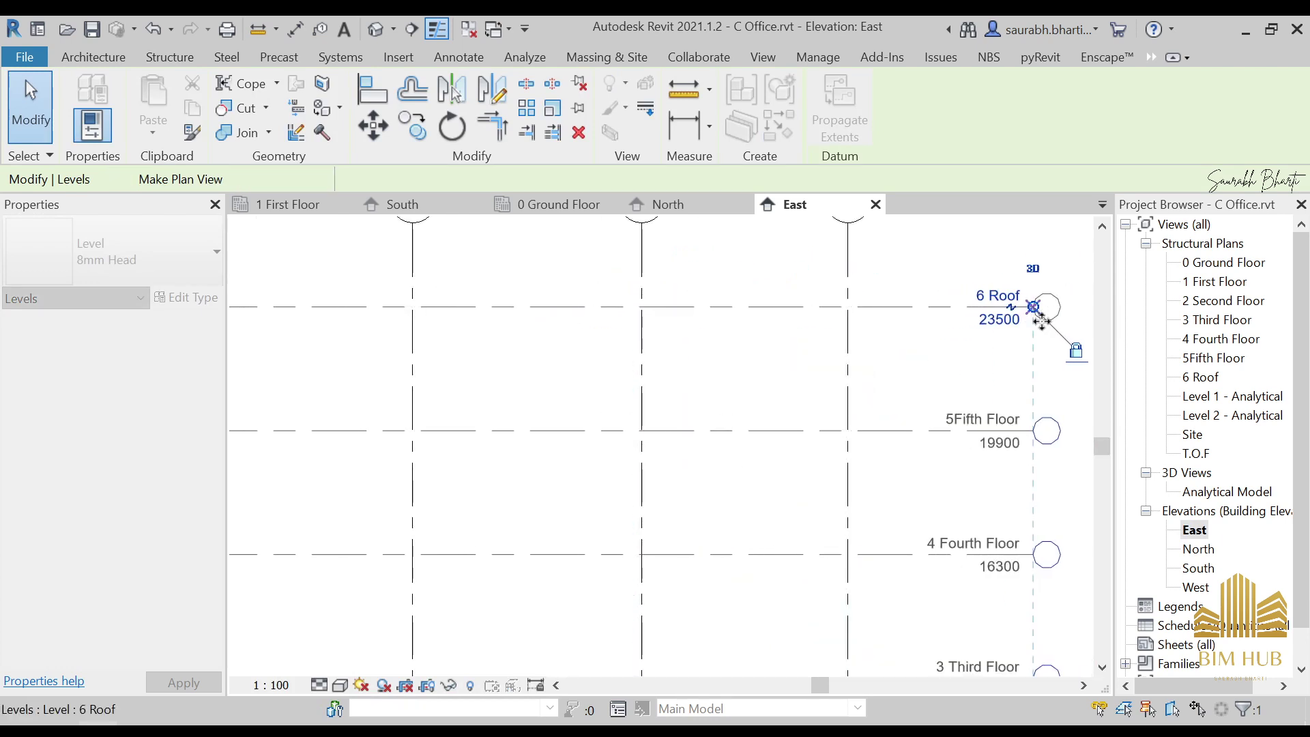
Extend the aligned lower ends of grids 1 to 5 below the T.O.F level in the East elevation.
scroll(1038, 313, "down", 3)
middle_click_drag(852, 520, 847, 277)
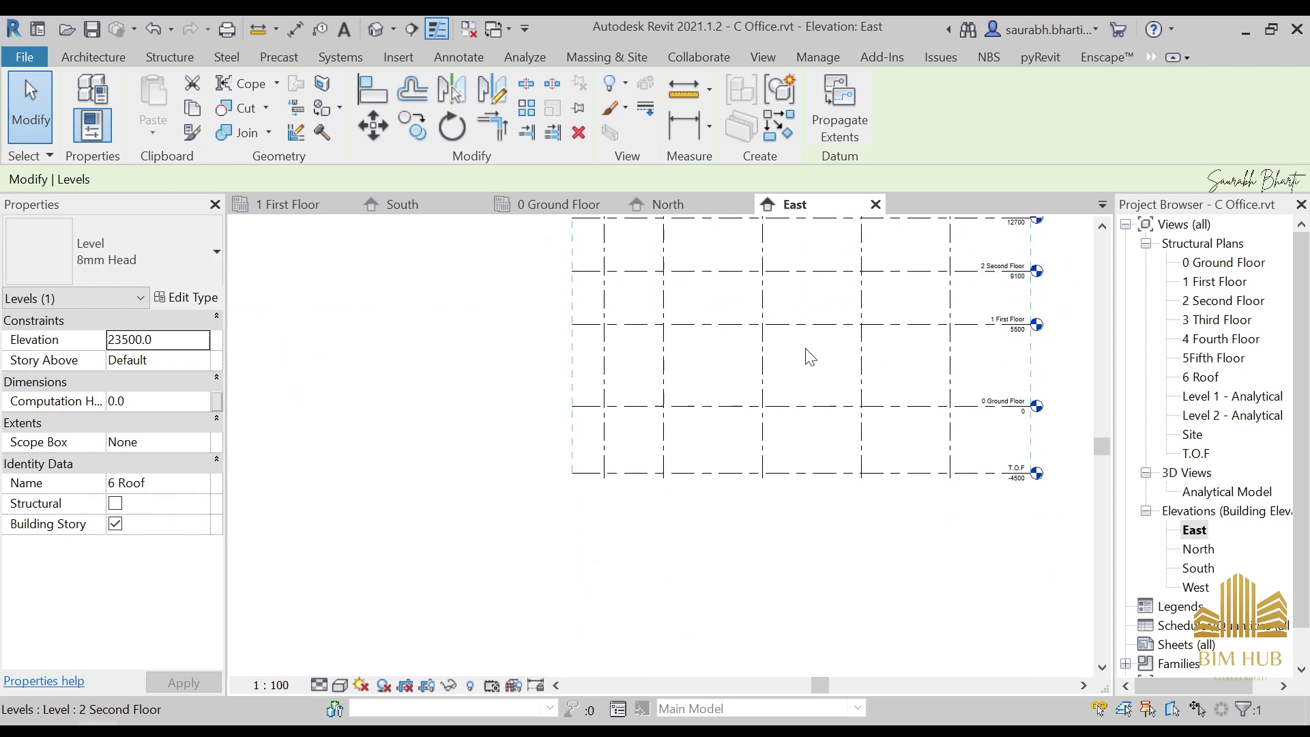
left_click(764, 461)
left_click_drag(762, 480, 763, 543)
scroll(684, 512, "down", 3)
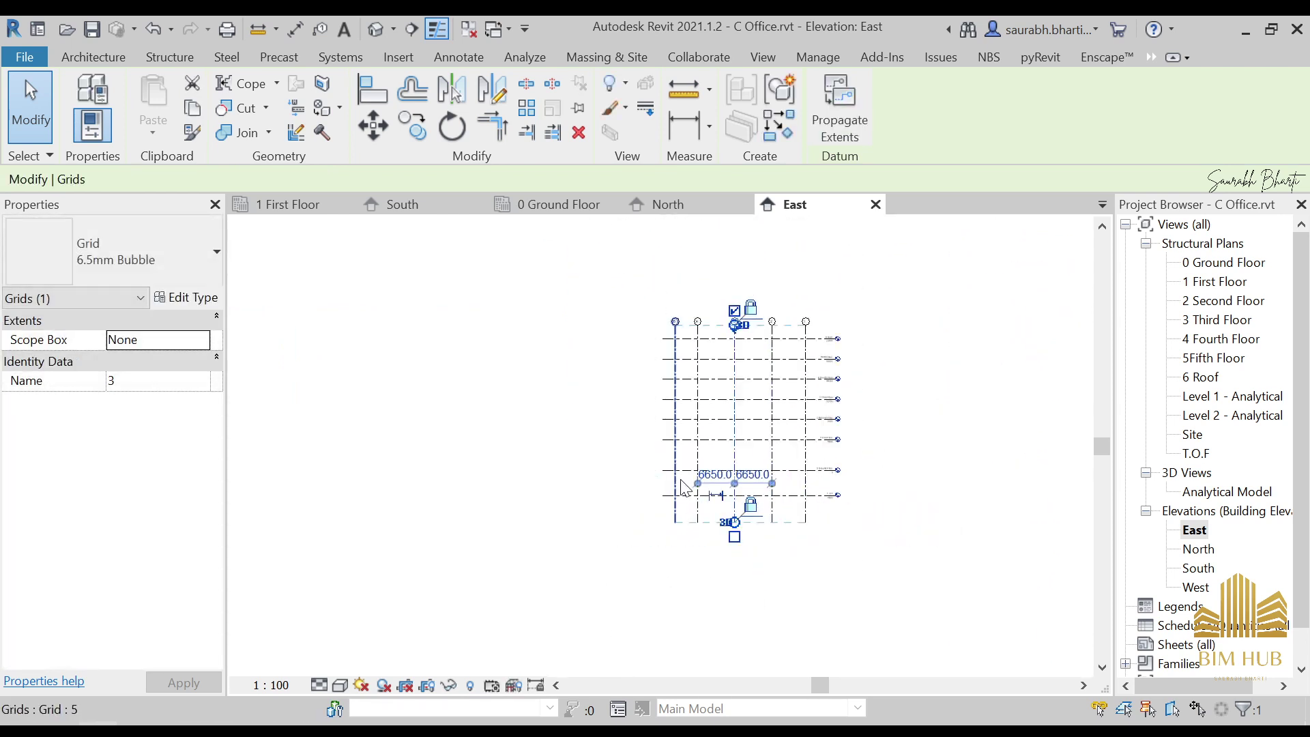
scroll(669, 415, "up", 1)
key("Escape")
Extend the tail ends of the aligned levels further out beyond grid 5 in the East elevation.
left_click(674, 418)
scroll(674, 417, "up", 4)
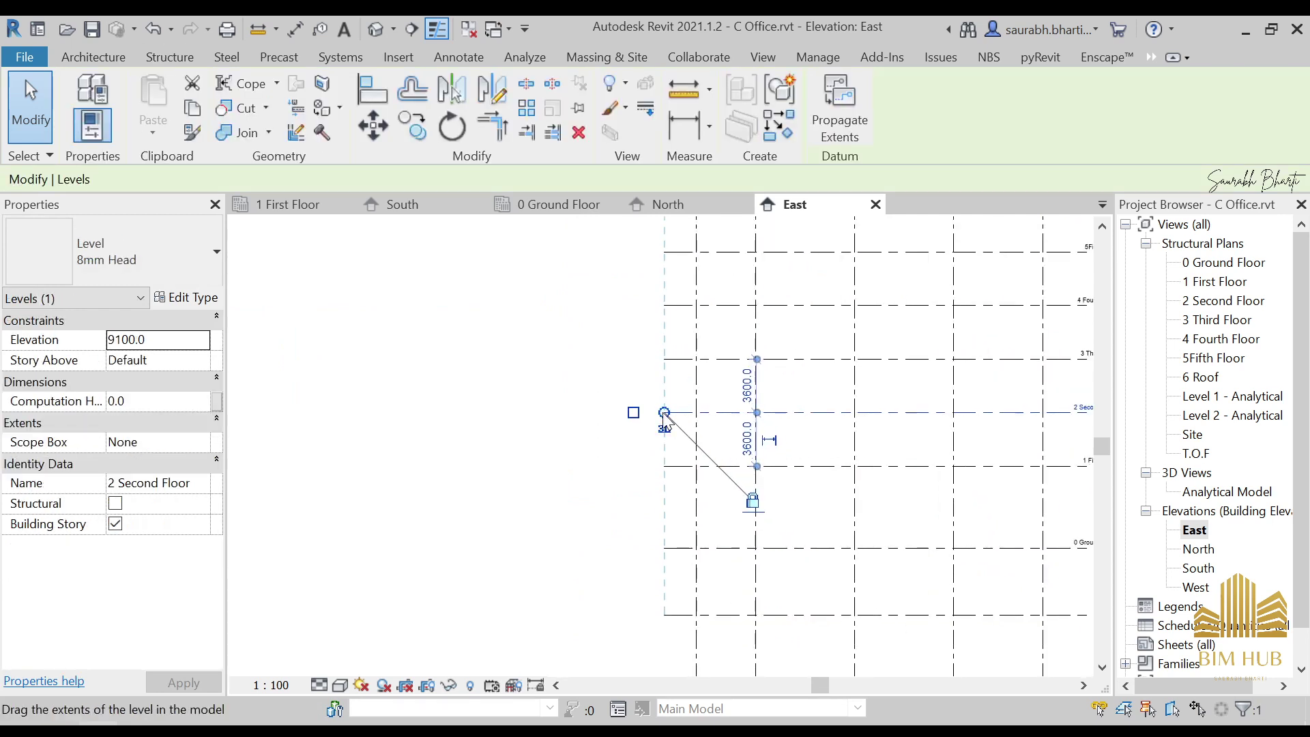
left_click_drag(590, 404, 591, 405)
scroll(539, 405, "down", 3)
left_click(966, 351)
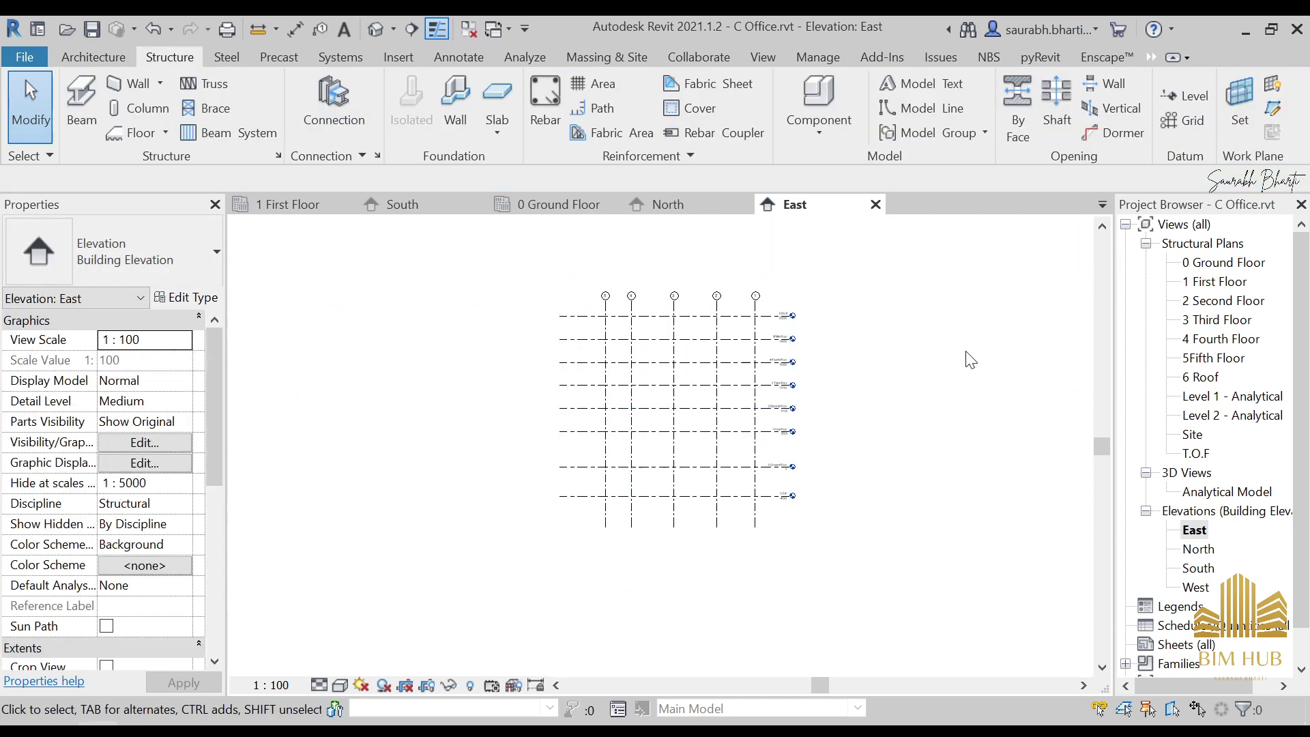
Review the level and grid extents in the East elevation and the grid layout in the 0 Ground Floor plan.
middle_click_drag(863, 373, 819, 407)
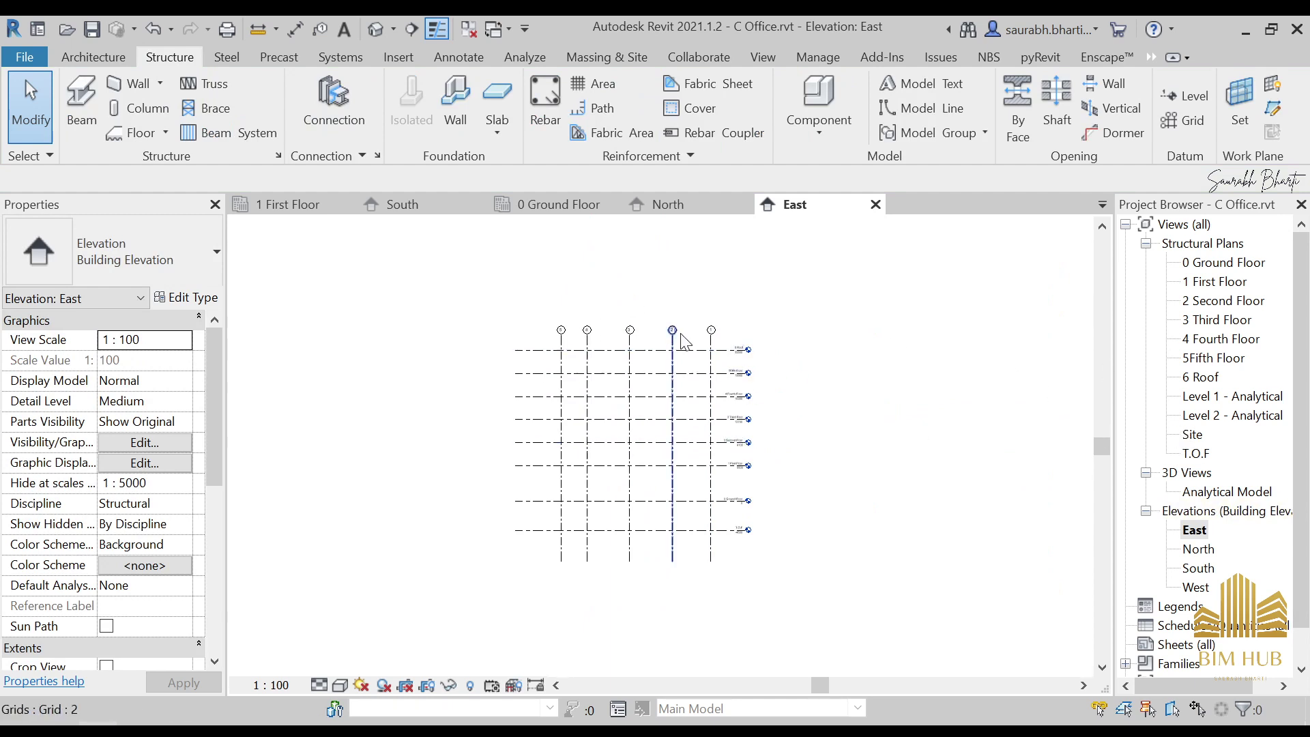
scroll(675, 329, "up", 2)
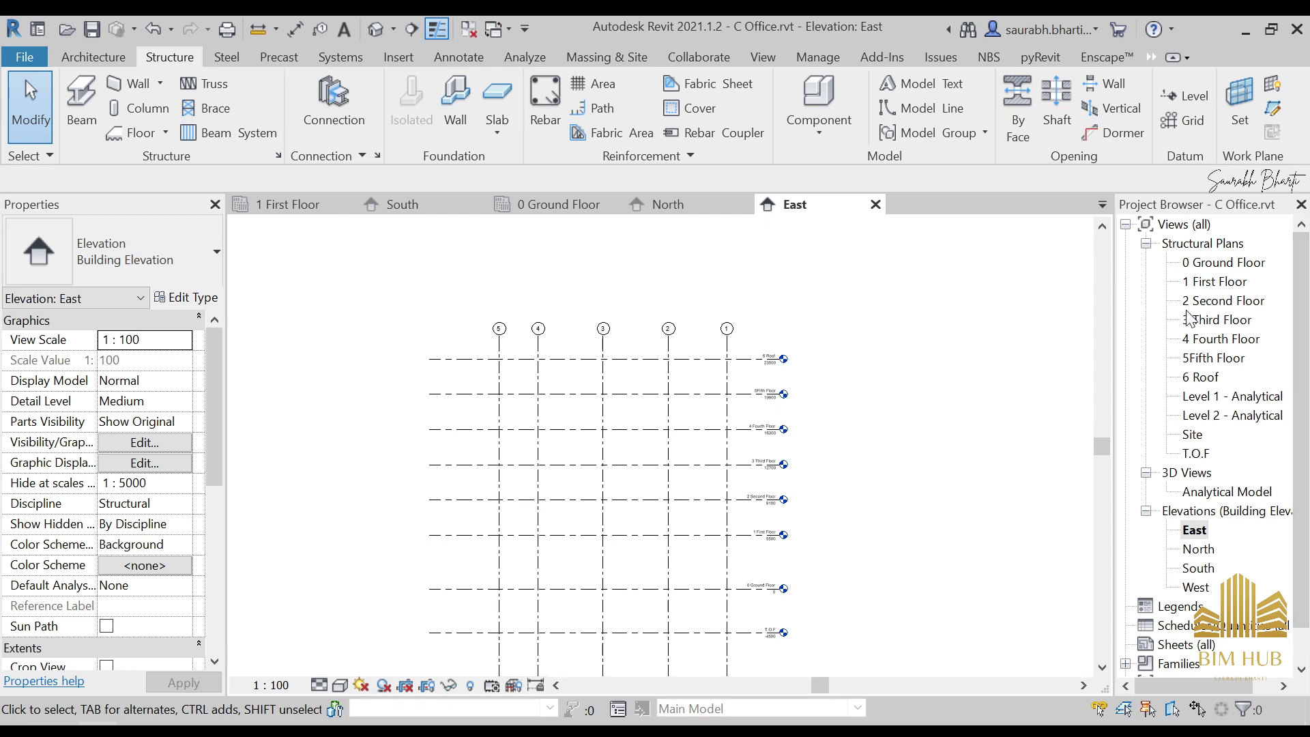
double_click(1221, 262)
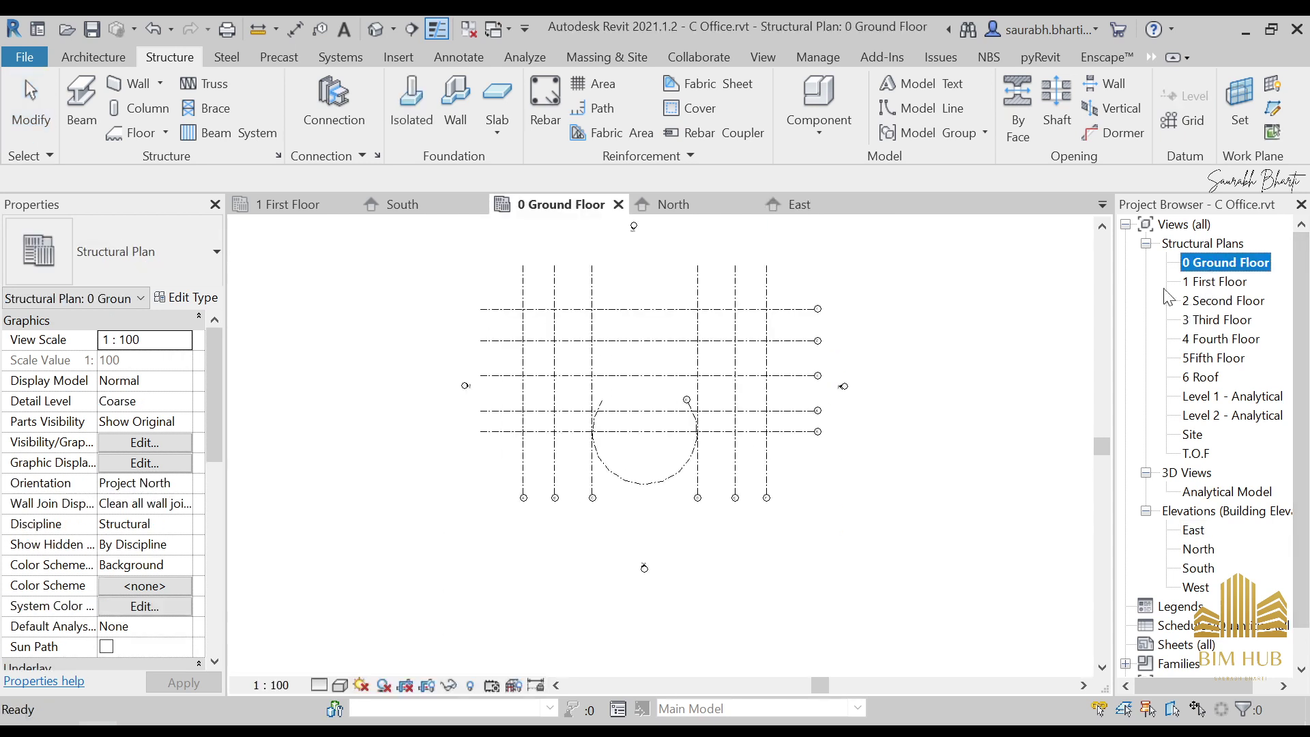
scroll(694, 427, "up", 3)
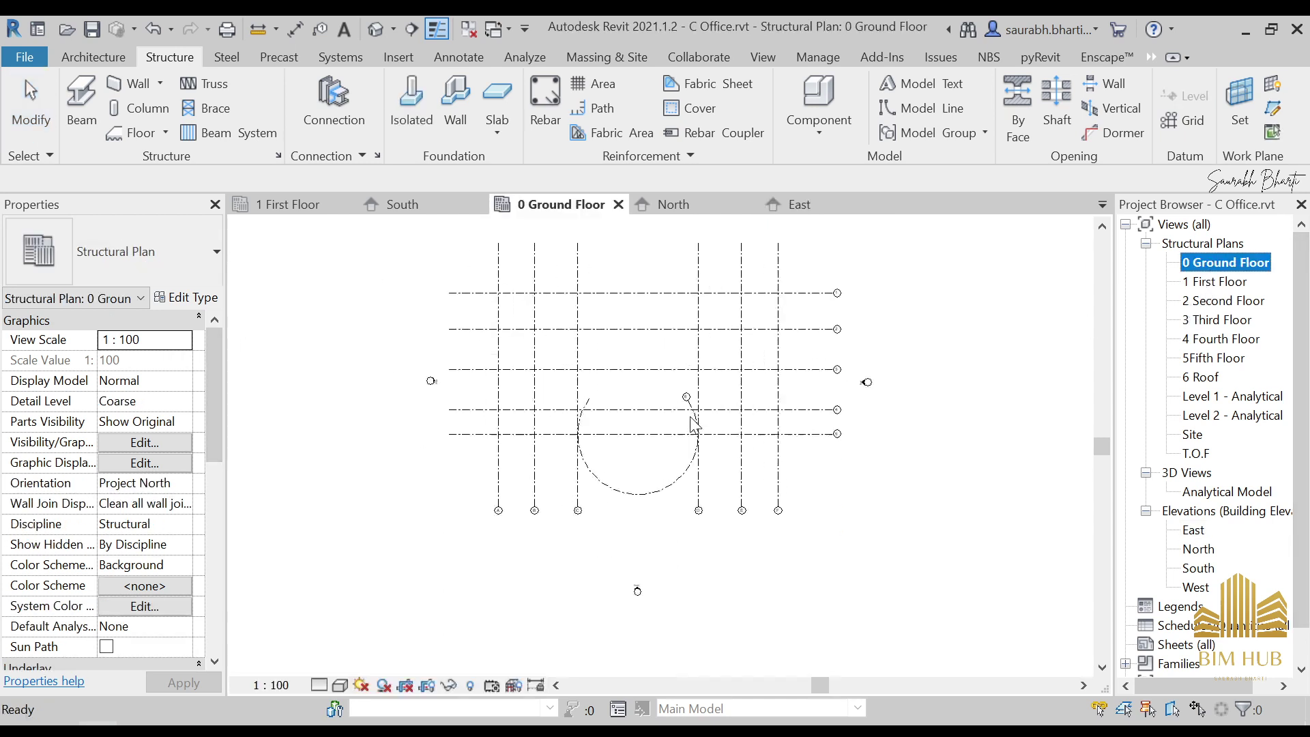
scroll(617, 386, "down", 4)
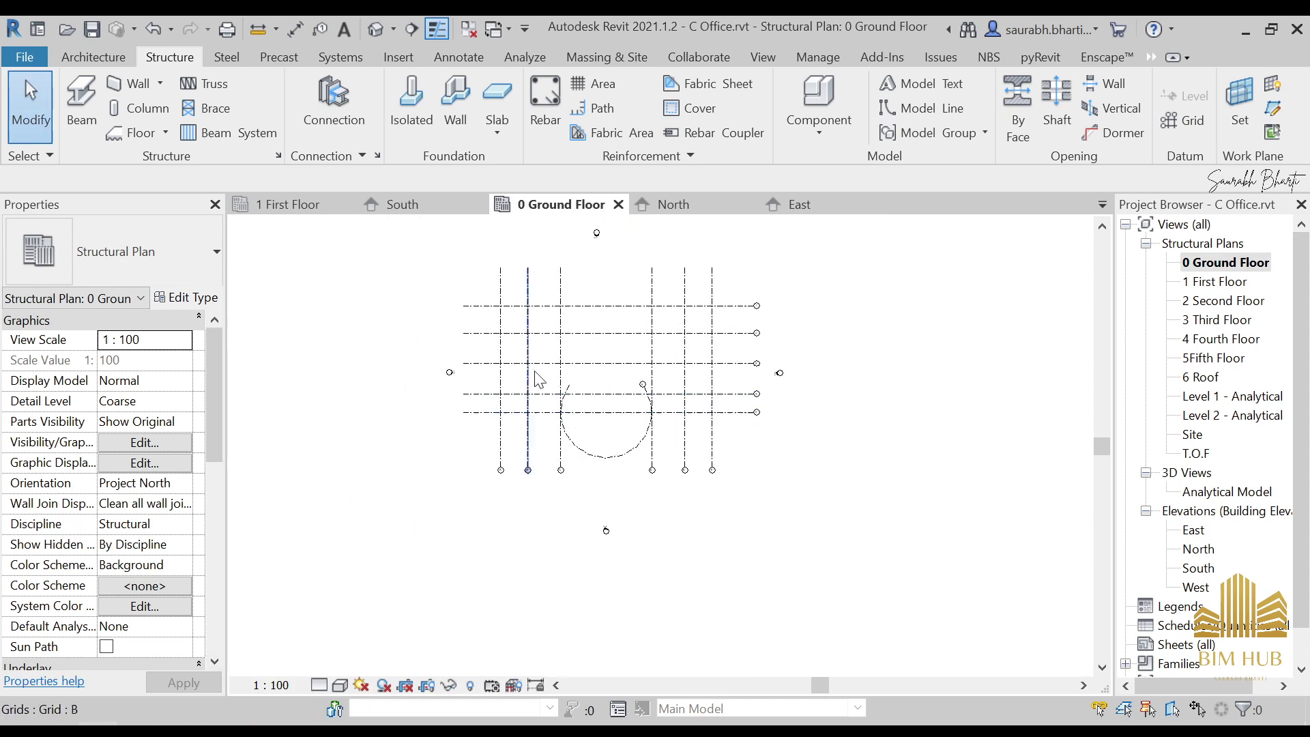
left_click(136, 730)
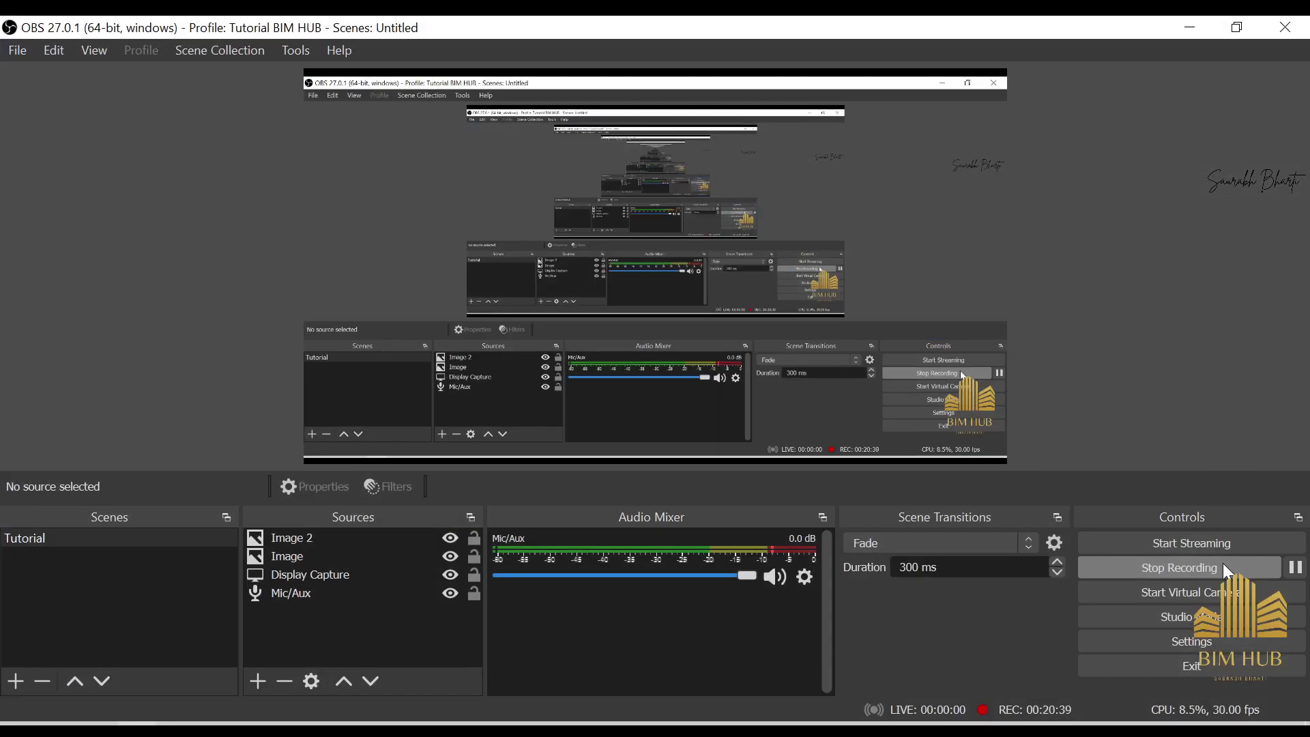